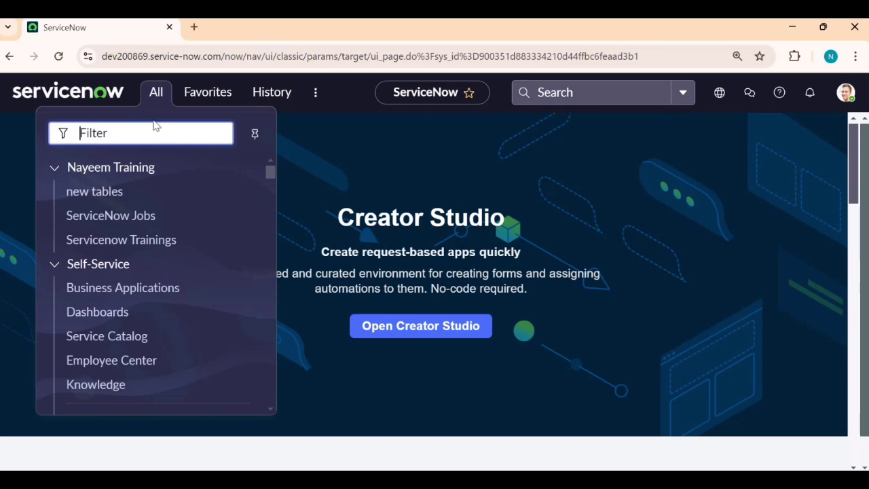
Step: Filter the application navigator by "platform" and open Analytics Center under Platform Analytics
{"action": "type", "text": "platform"}
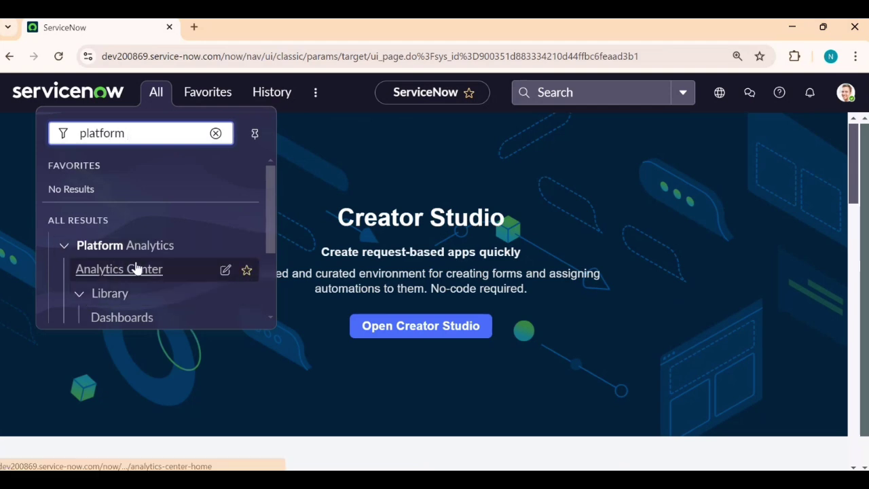
{"action": "scroll", "coordinate": [141, 287], "scroll_direction": "down", "scroll_amount": 3}
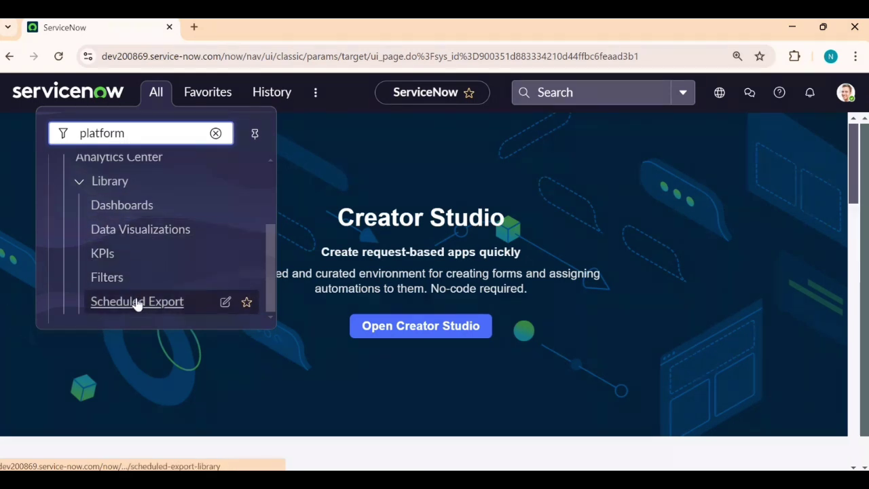
{"action": "scroll", "coordinate": [142, 287], "scroll_direction": "up", "scroll_amount": 2}
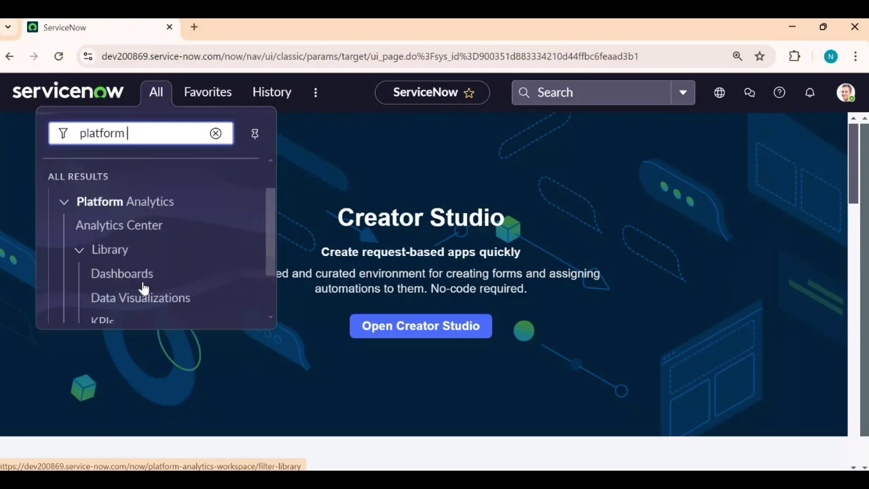
{"action": "left_click", "coordinate": [124, 229]}
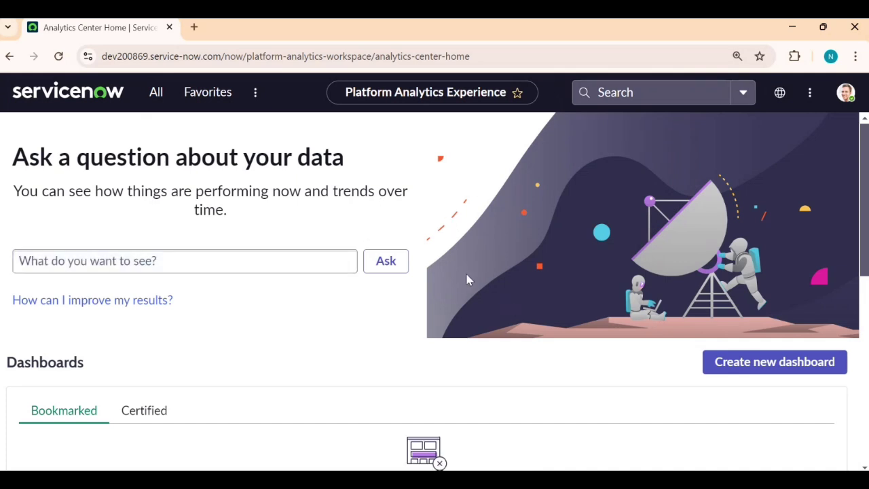
Step: Examine the Analytics Center home page, including the certified dashboards and the bookmarked and certified data visualizations
{"action": "scroll", "coordinate": [298, 303], "scroll_direction": "down", "scroll_amount": 1}
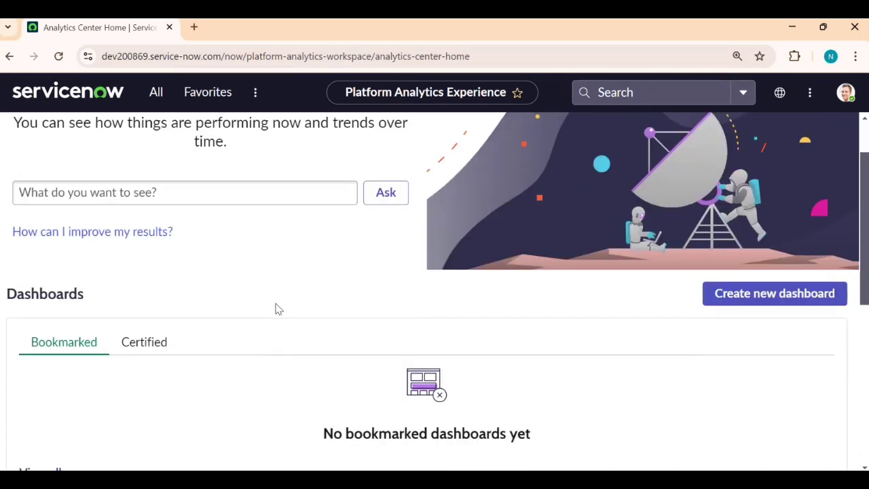
{"action": "scroll", "coordinate": [287, 307], "scroll_direction": "up", "scroll_amount": 1}
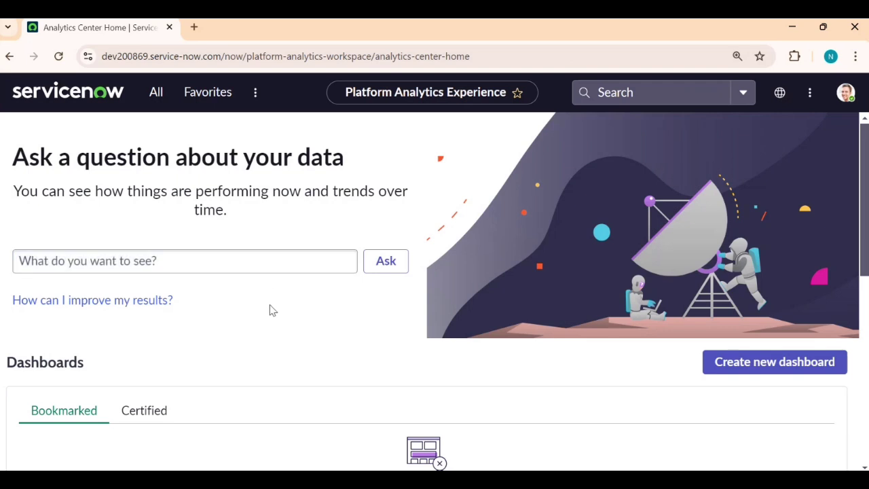
{"action": "scroll", "coordinate": [242, 298], "scroll_direction": "down", "scroll_amount": 2}
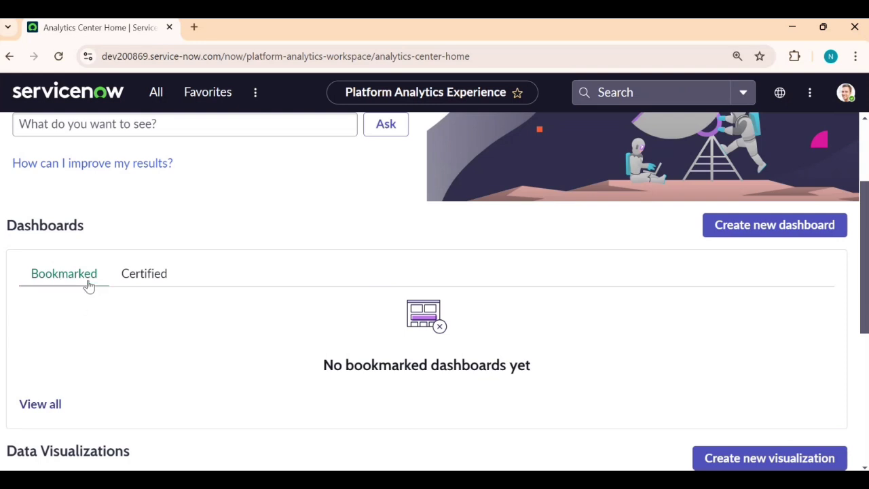
{"action": "left_click", "coordinate": [142, 285]}
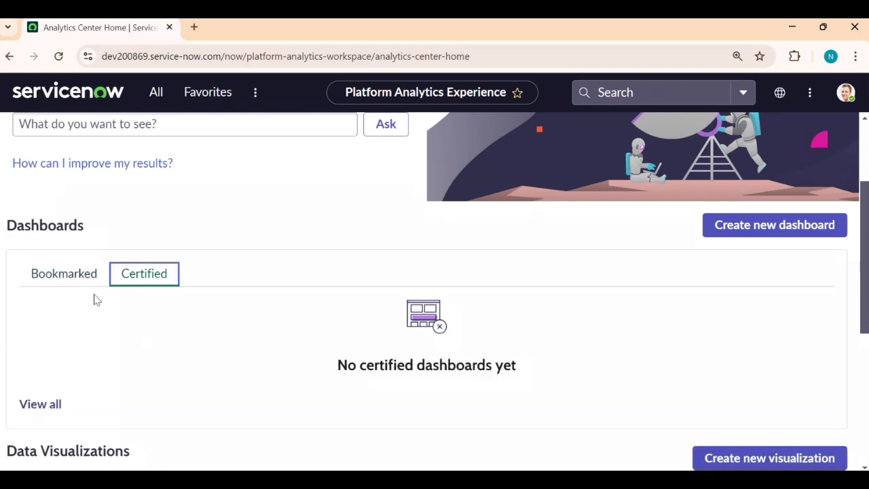
{"action": "scroll", "coordinate": [88, 319], "scroll_direction": "down", "scroll_amount": 2}
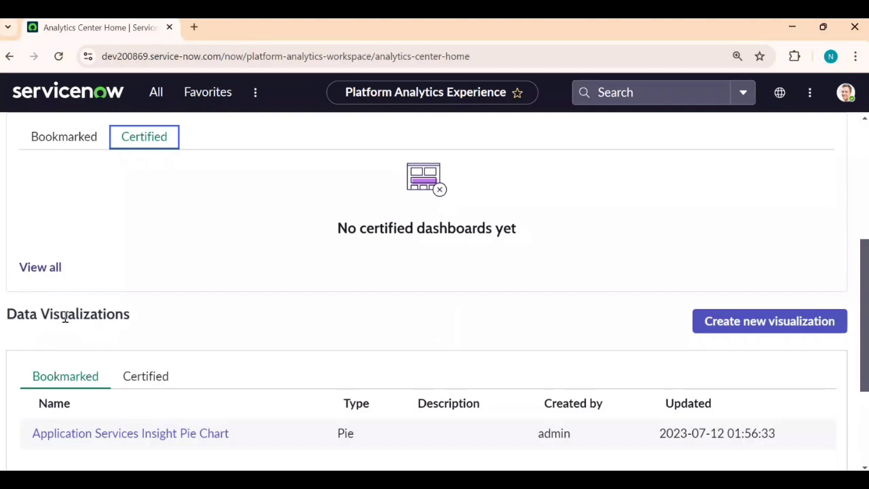
{"action": "scroll", "coordinate": [74, 325], "scroll_direction": "down", "scroll_amount": 1}
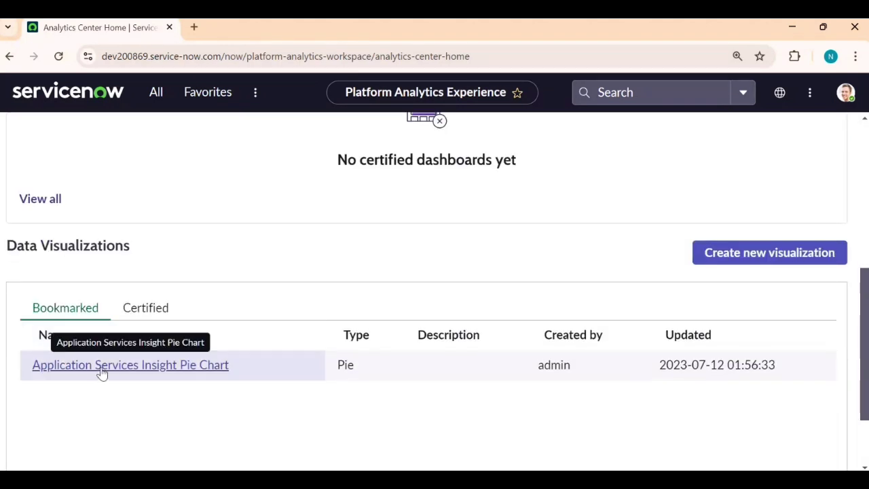
{"action": "left_click", "coordinate": [139, 316]}
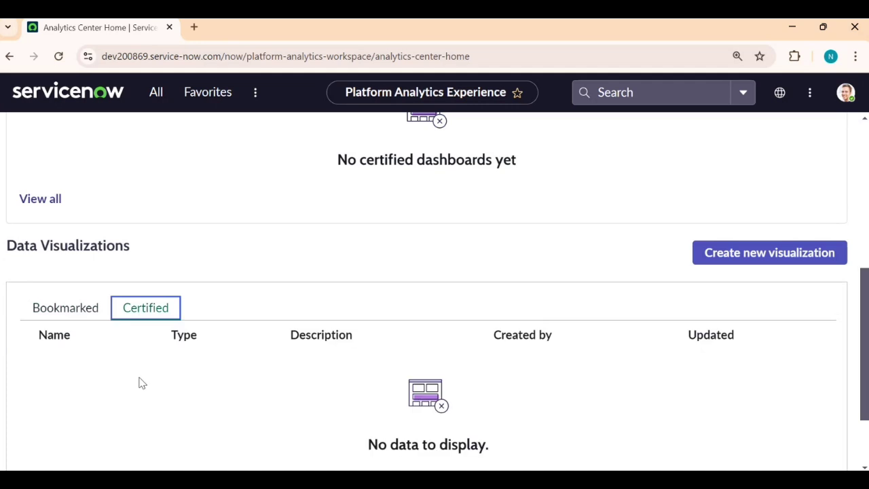
{"action": "scroll", "coordinate": [228, 387], "scroll_direction": "down", "scroll_amount": 2}
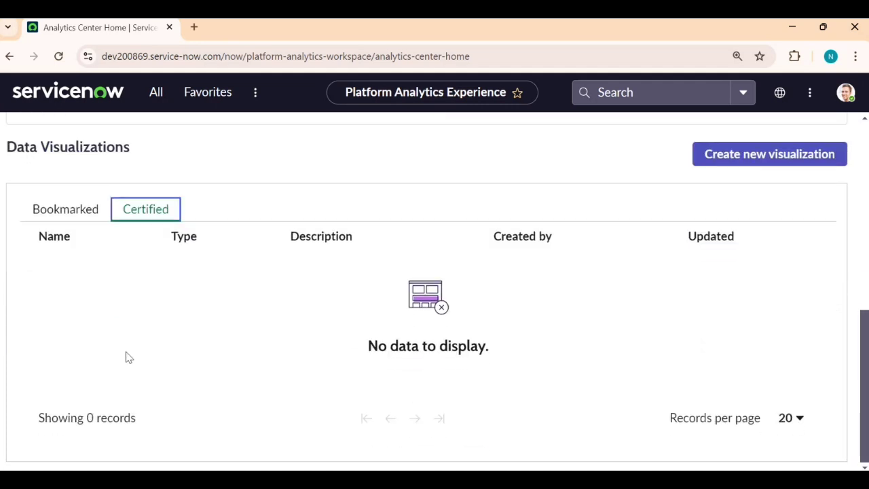
{"action": "scroll", "coordinate": [125, 358], "scroll_direction": "up", "scroll_amount": 3}
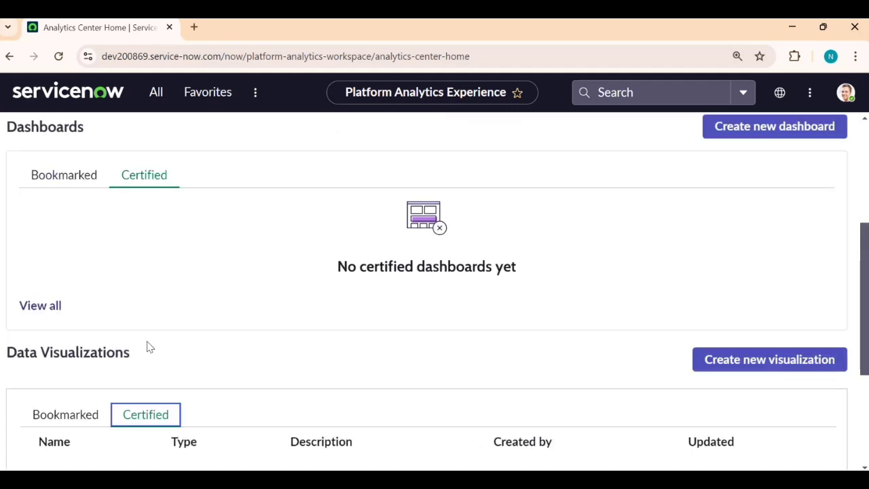
{"action": "scroll", "coordinate": [150, 342], "scroll_direction": "up", "scroll_amount": 3}
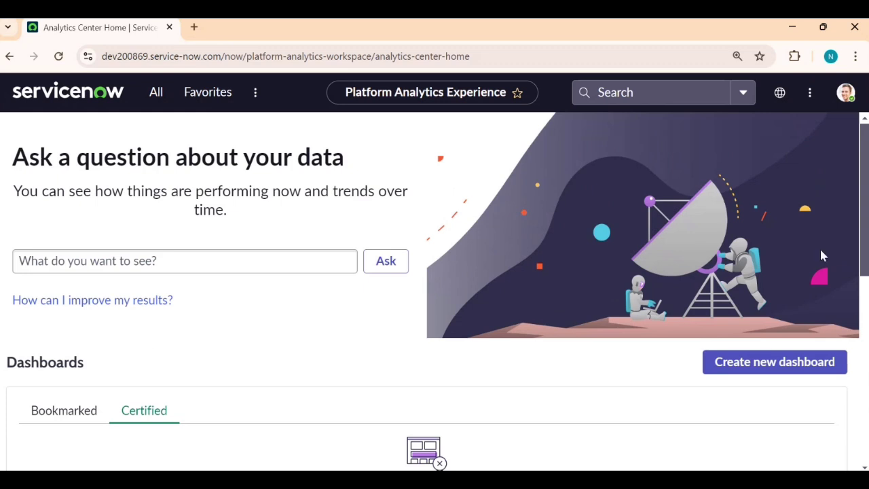
Step: Open the dashboard library and review its Shared with me, Owned by me, Certified, Bookmarked, Recent and All categories
{"action": "left_click", "coordinate": [160, 97]}
{"action": "left_click", "coordinate": [120, 274]}
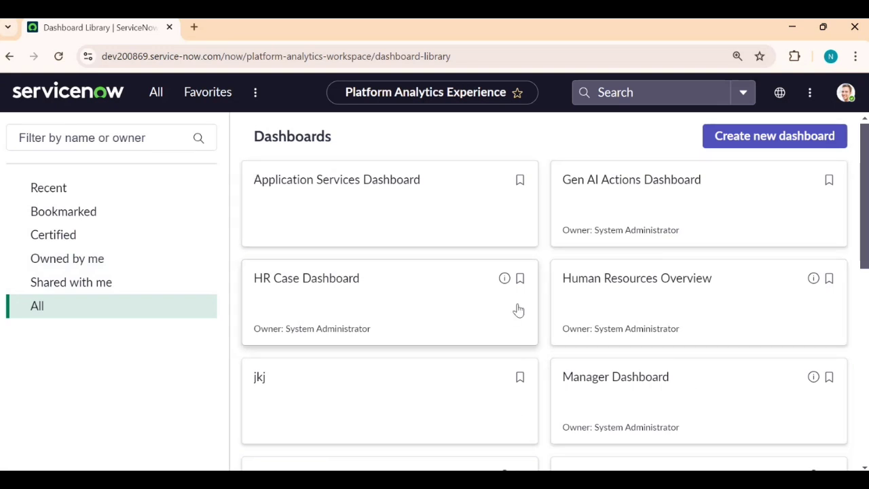
{"action": "left_click", "coordinate": [72, 281]}
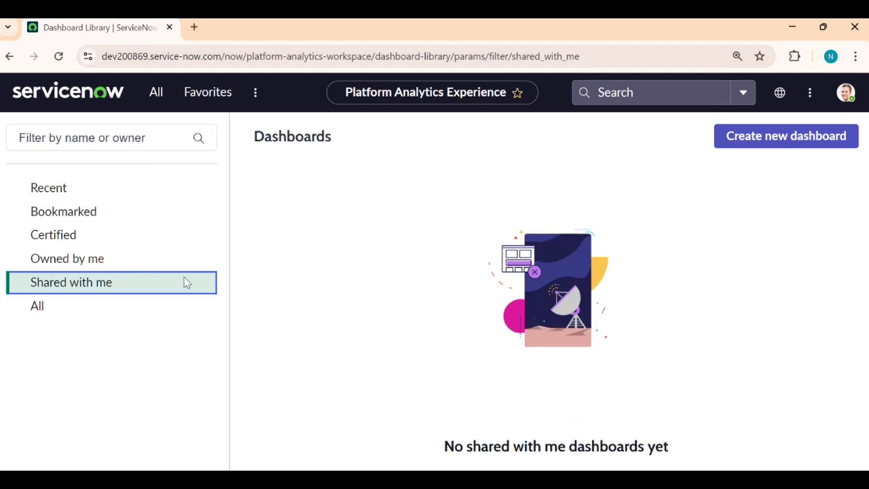
{"action": "left_click", "coordinate": [81, 257]}
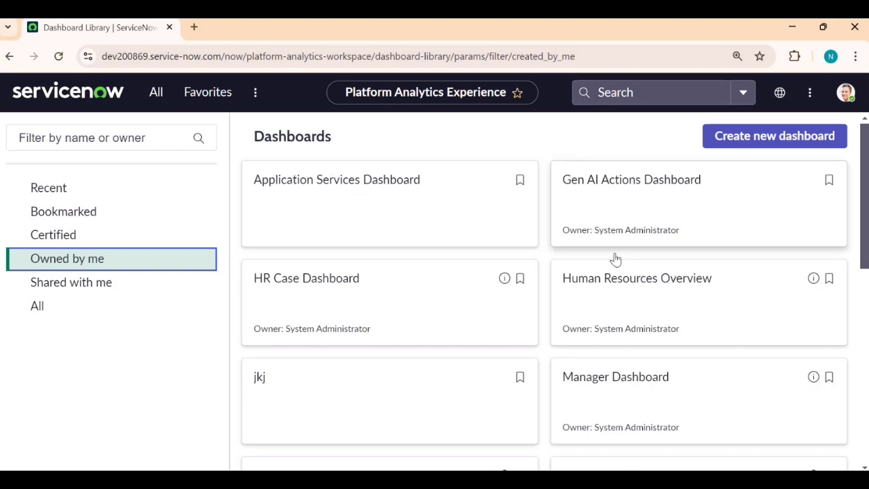
{"action": "left_click", "coordinate": [68, 233]}
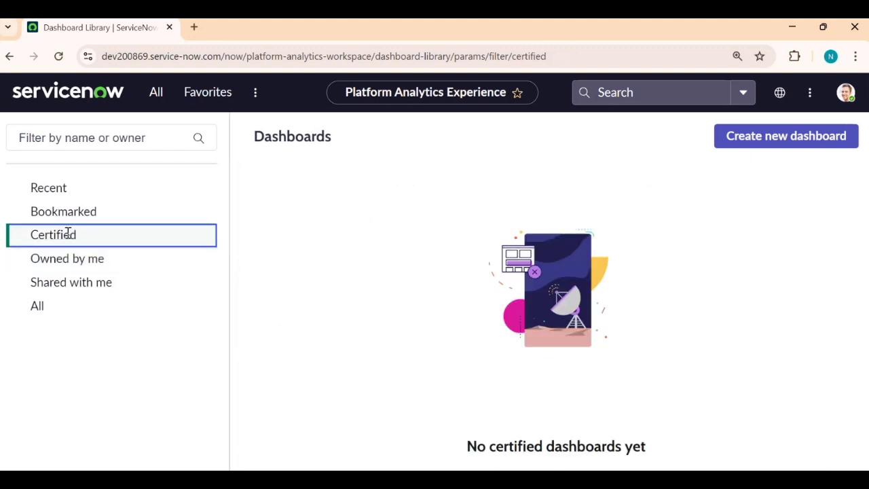
{"action": "left_click", "coordinate": [72, 213]}
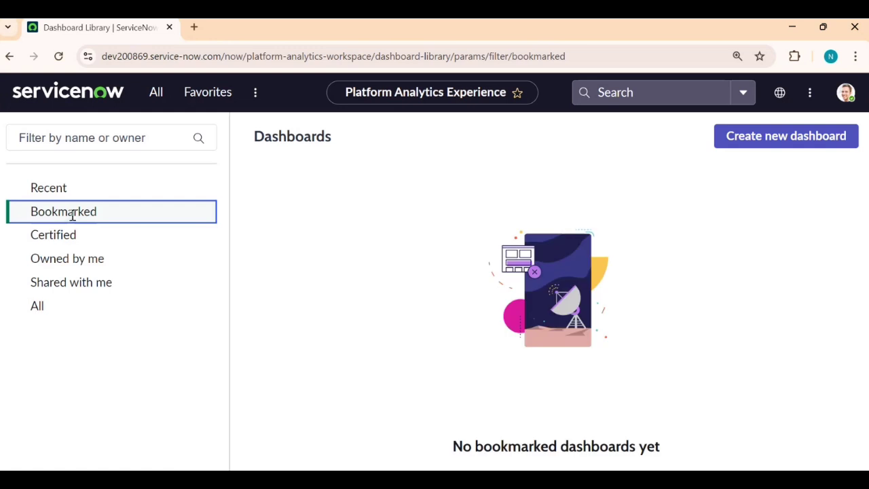
{"action": "left_click", "coordinate": [66, 188]}
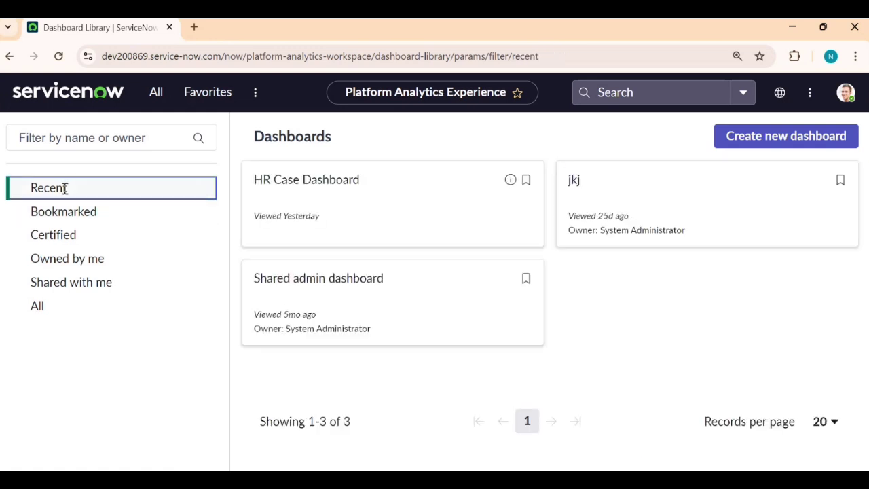
{"action": "left_click", "coordinate": [48, 309]}
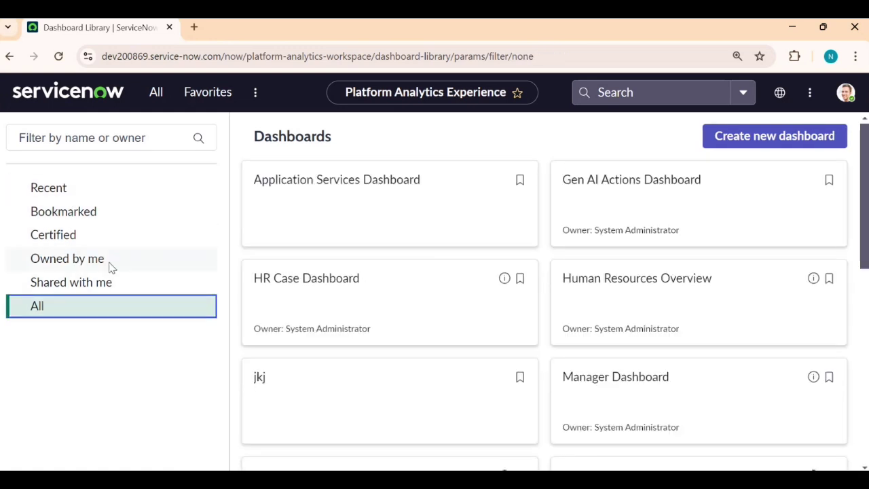
Step: Search the full dashboard library for "manager"
{"action": "left_click", "coordinate": [84, 142]}
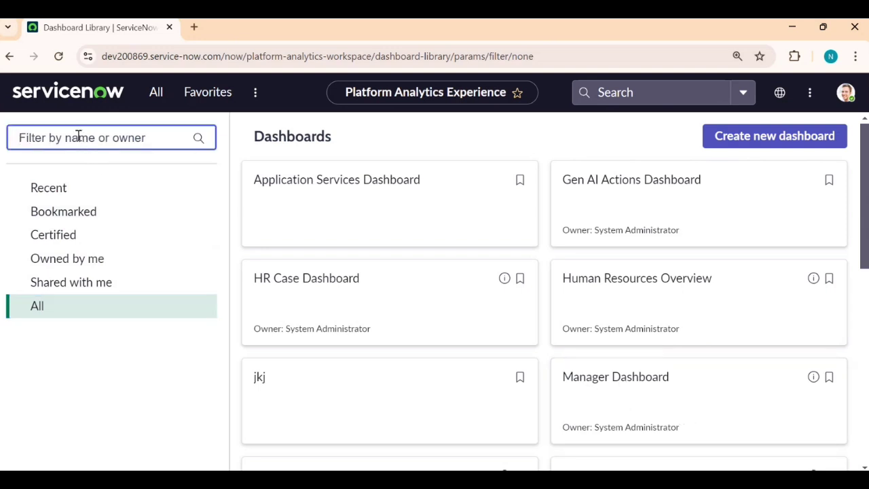
{"action": "type", "text": "manager"}
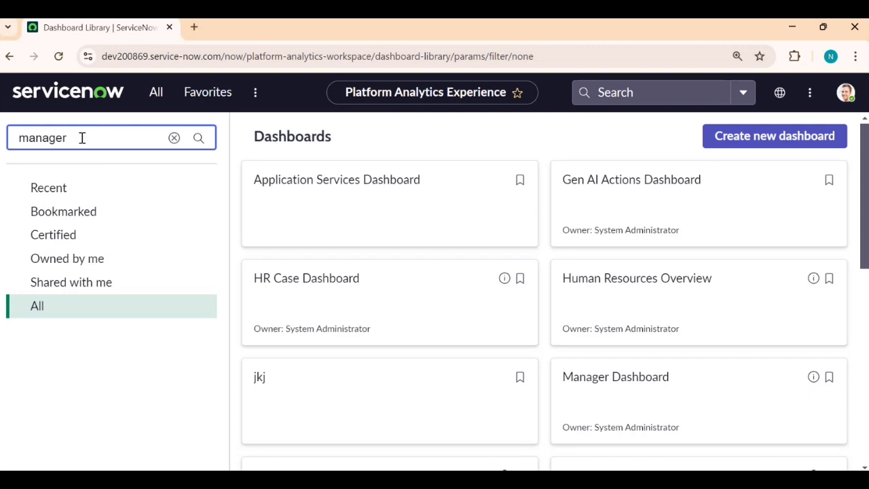
{"action": "left_click", "coordinate": [199, 137]}
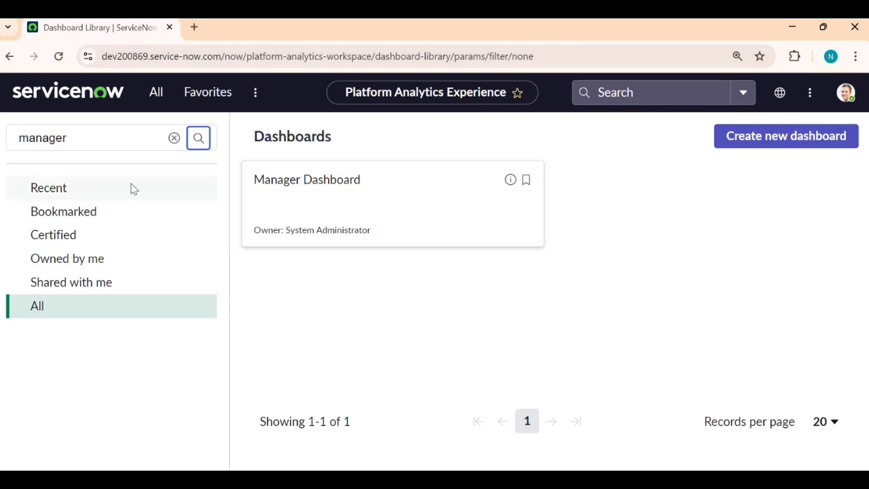
Step: Clear the "manager" search and restore the unfiltered list in the All category
{"action": "left_click", "coordinate": [173, 140]}
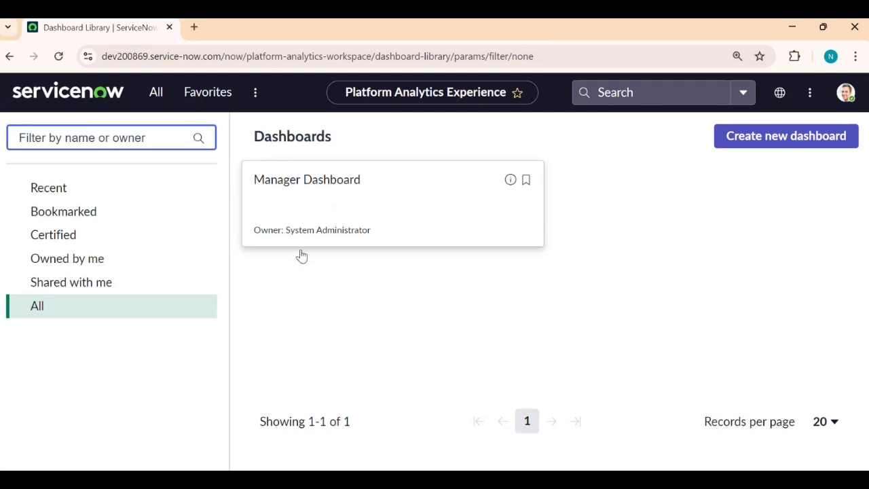
{"action": "left_click", "coordinate": [67, 282]}
{"action": "left_click", "coordinate": [23, 305]}
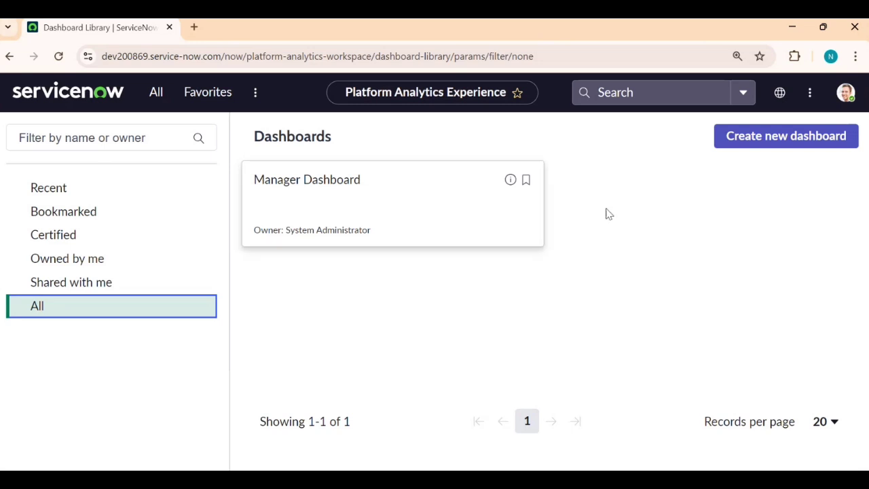
{"action": "left_click", "coordinate": [39, 281]}
{"action": "left_click", "coordinate": [93, 137]}
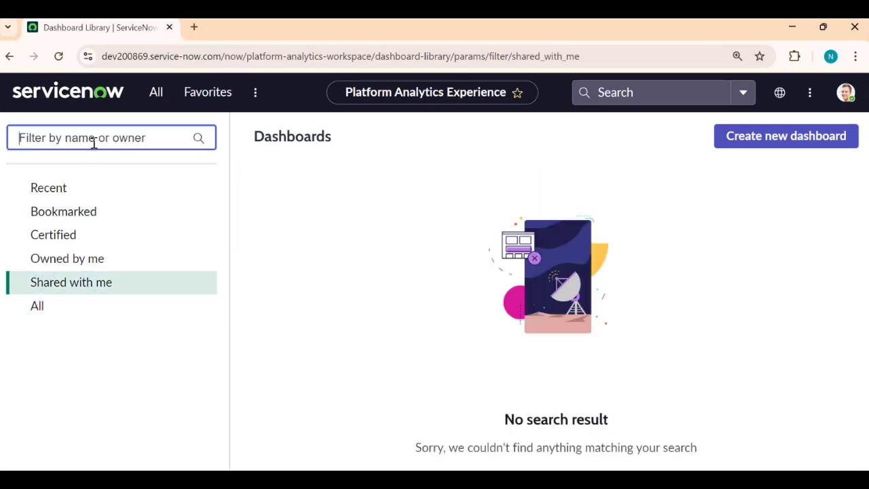
{"action": "left_click", "coordinate": [43, 309]}
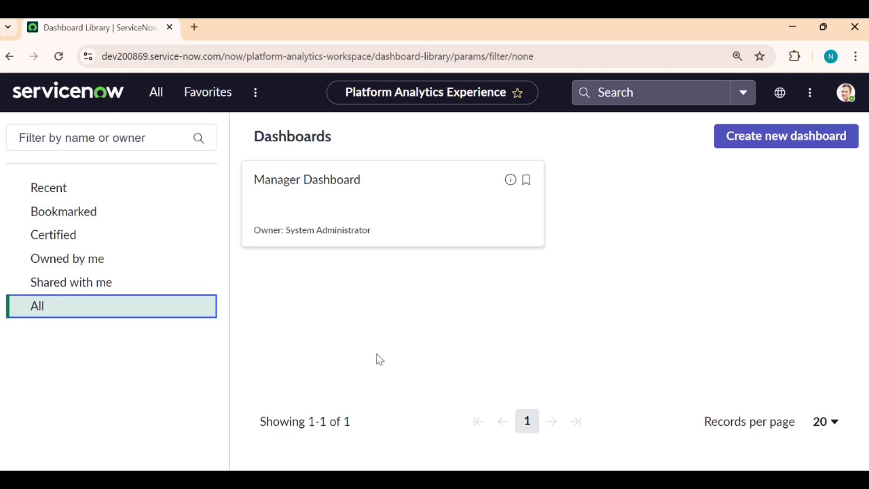
{"action": "left_click", "coordinate": [100, 138]}
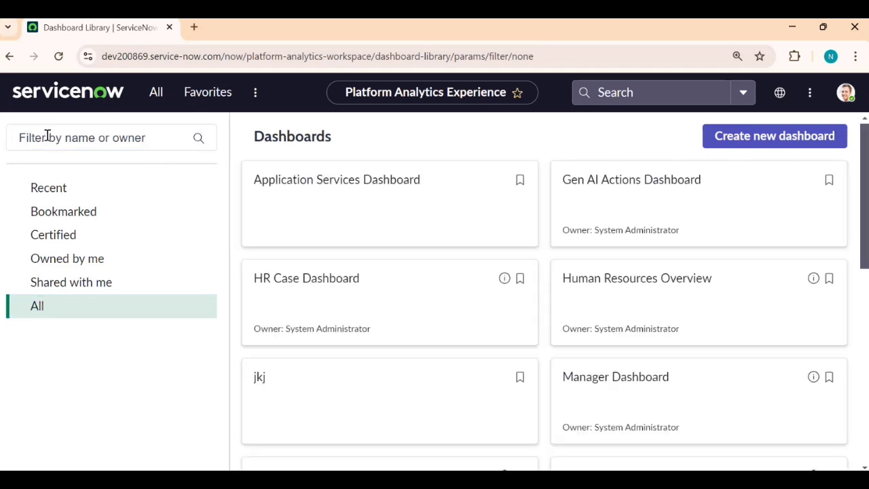
Step: Look through all dashboards and filter the library by the owner "system administrator"
{"action": "scroll", "coordinate": [373, 339], "scroll_direction": "down", "scroll_amount": 2}
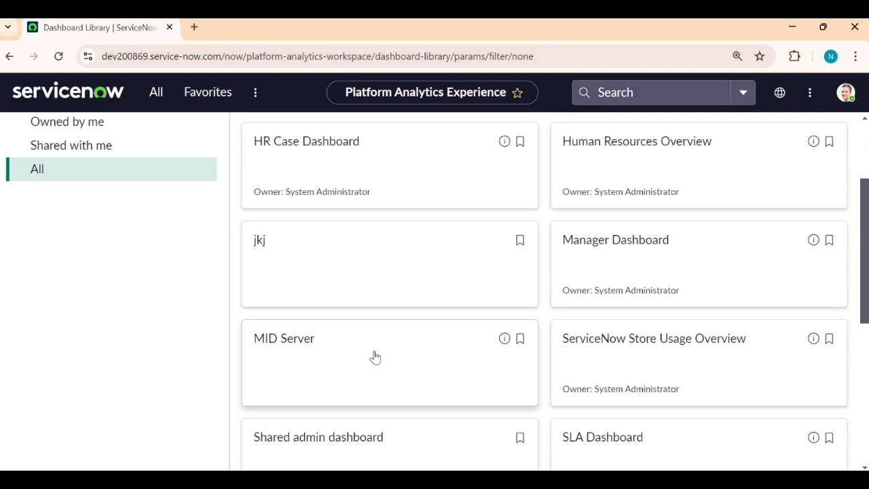
{"action": "scroll", "coordinate": [374, 355], "scroll_direction": "down", "scroll_amount": 3}
{"action": "scroll", "coordinate": [374, 363], "scroll_direction": "down", "scroll_amount": 2}
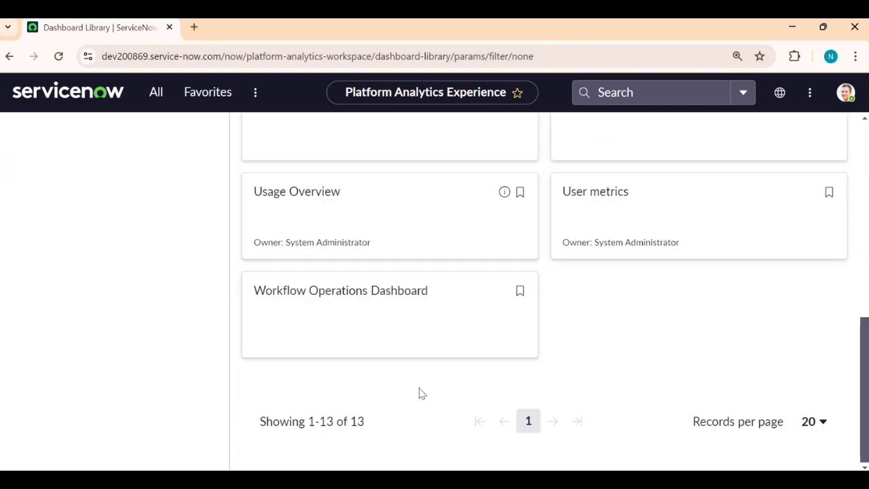
{"action": "scroll", "coordinate": [384, 358], "scroll_direction": "up", "scroll_amount": 7}
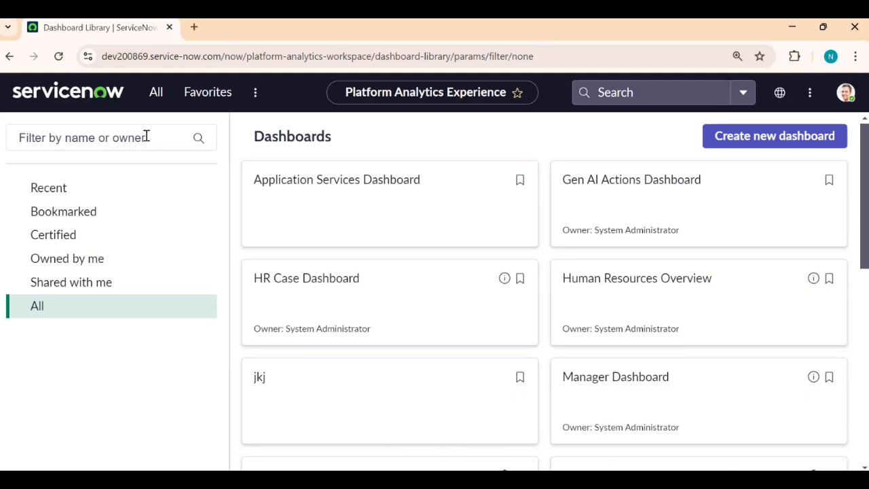
{"action": "left_click", "coordinate": [76, 140]}
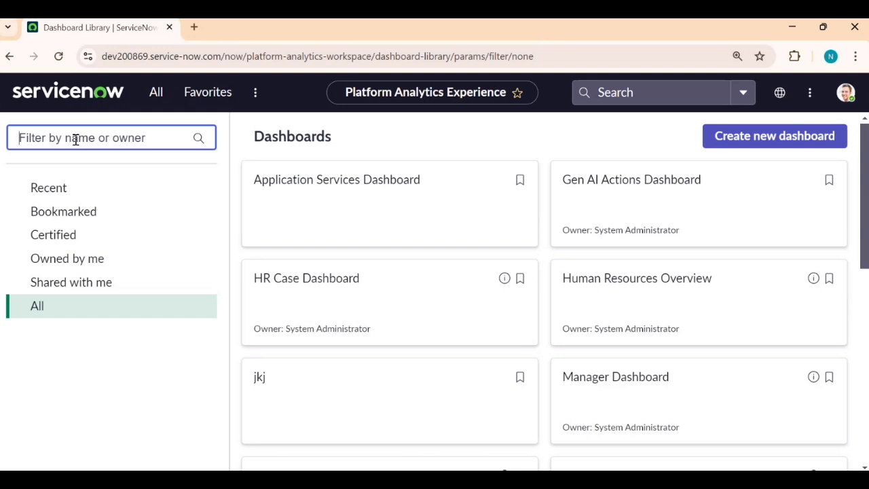
{"action": "type", "text": "system administrator"}
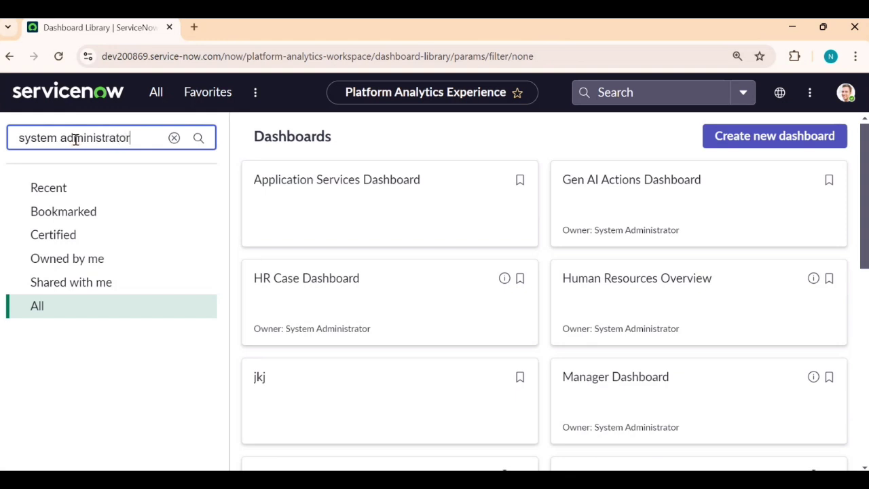
{"action": "key", "text": "Return"}
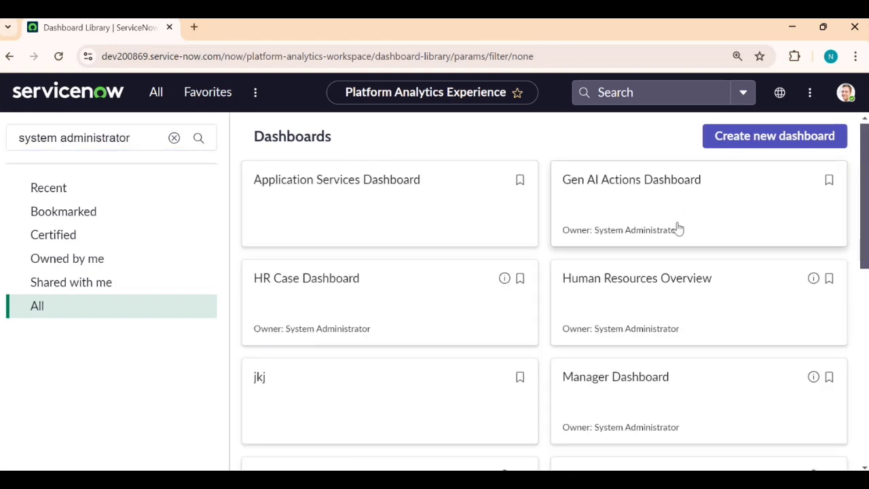
Step: Review the dashboards matching the "system administrator" owner filter and clear that filter
{"action": "scroll", "coordinate": [644, 316], "scroll_direction": "down", "scroll_amount": 5}
{"action": "scroll", "coordinate": [636, 339], "scroll_direction": "down", "scroll_amount": 1}
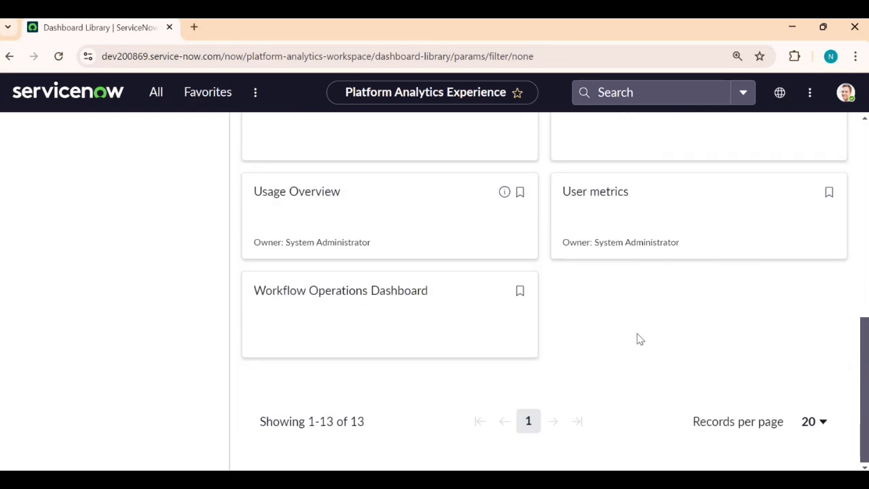
{"action": "scroll", "coordinate": [444, 337], "scroll_direction": "up", "scroll_amount": 8}
{"action": "left_click", "coordinate": [174, 139]}
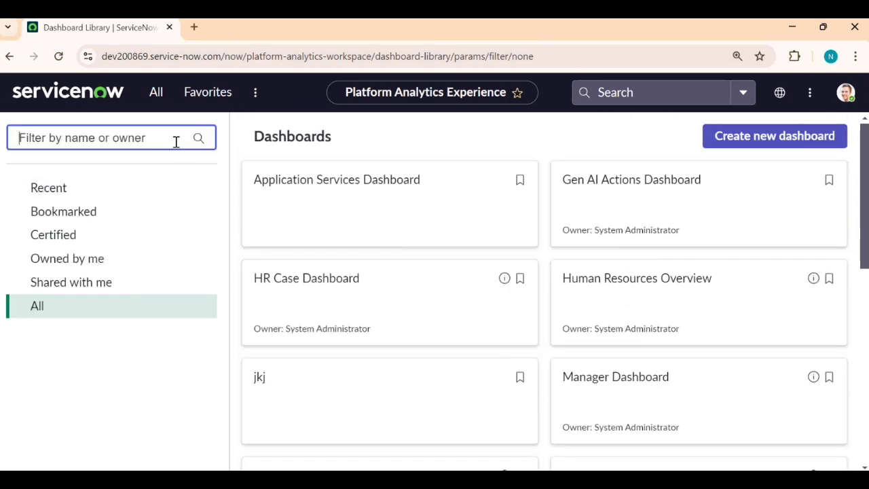
{"action": "left_click", "coordinate": [198, 137]}
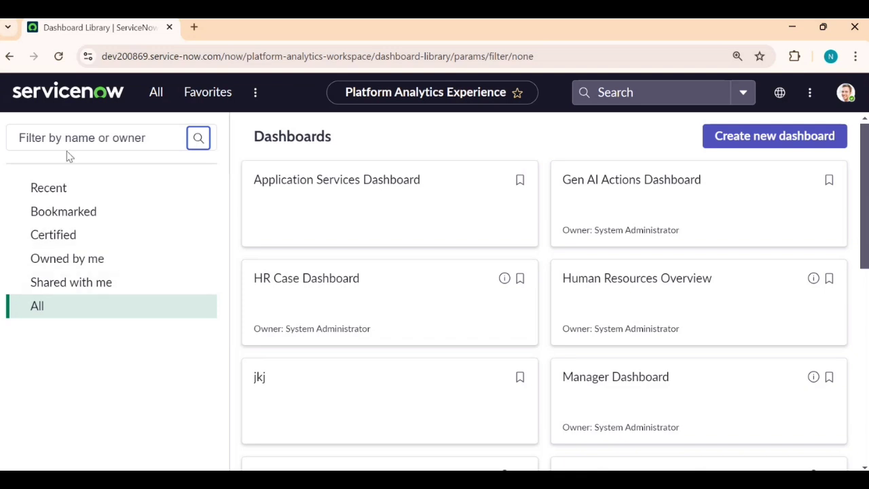
Step: Open the Data Visualizations library and list the visualizations in its All category
{"action": "left_click", "coordinate": [161, 99]}
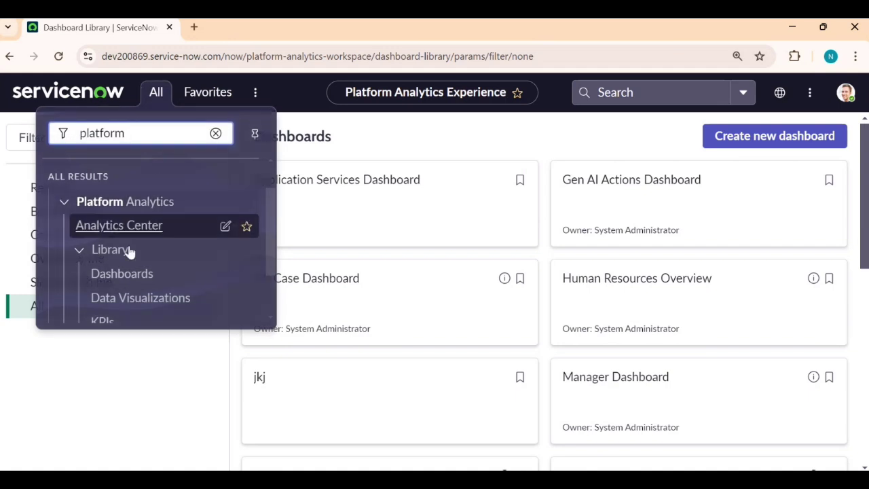
{"action": "left_click", "coordinate": [126, 300]}
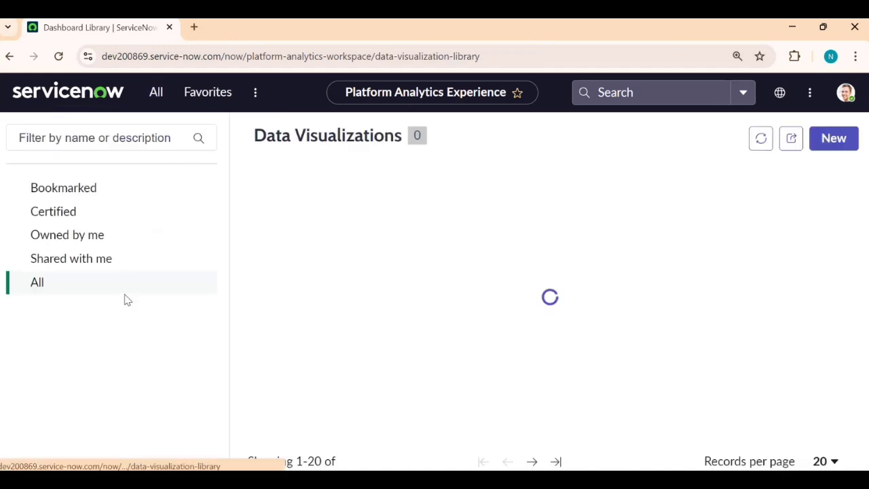
{"action": "left_click", "coordinate": [53, 290]}
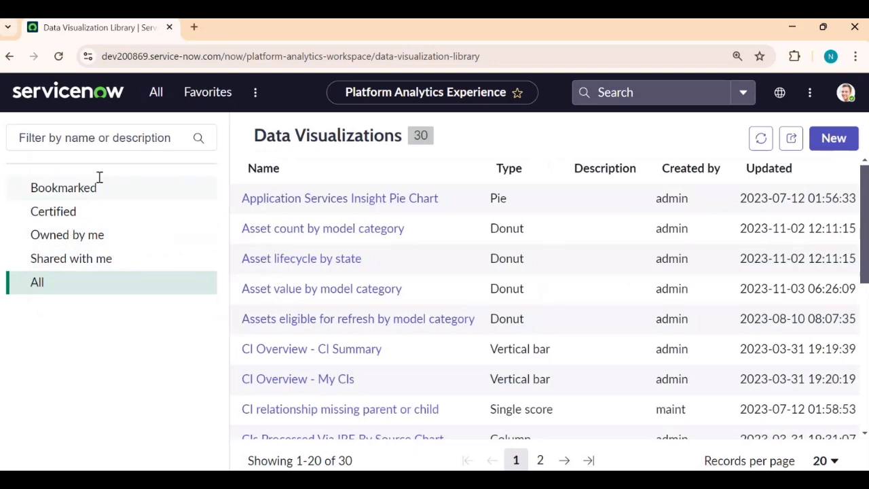
Step: View the KPIs library, followed by the Filters library of Platform Analytics
{"action": "left_click", "coordinate": [150, 101]}
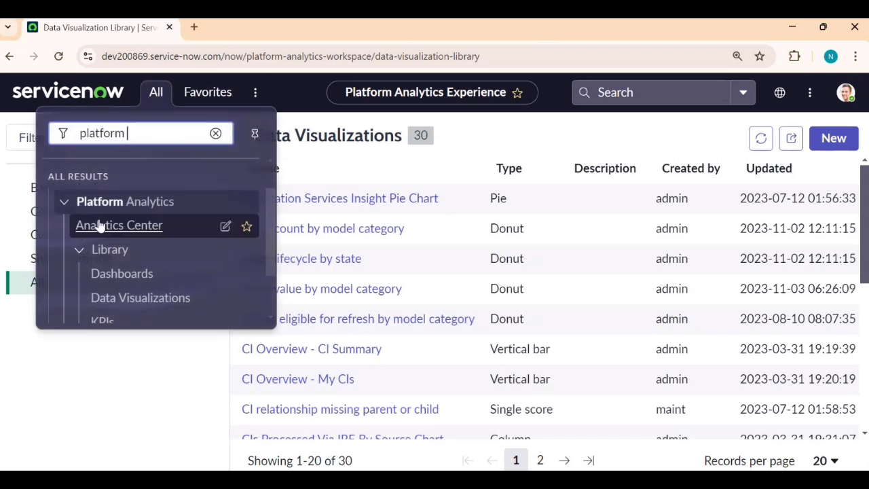
{"action": "scroll", "coordinate": [99, 244], "scroll_direction": "down", "scroll_amount": 2}
{"action": "left_click", "coordinate": [98, 258]}
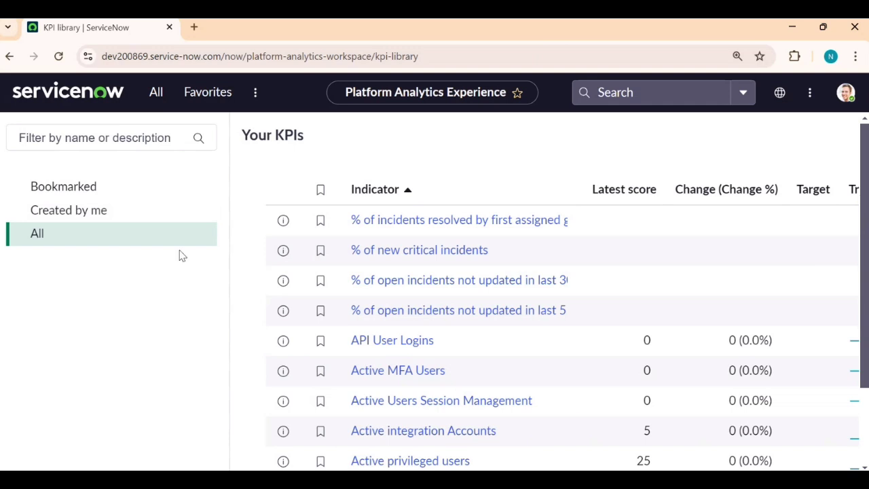
{"action": "left_click", "coordinate": [155, 95]}
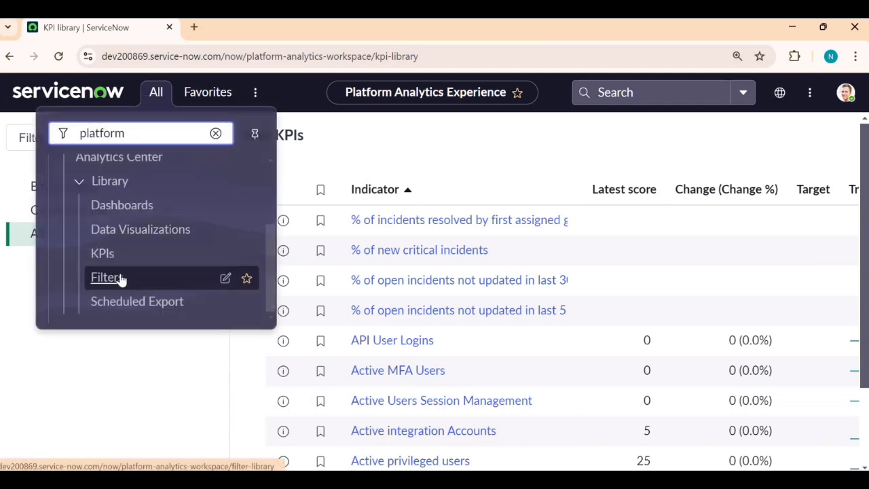
{"action": "left_click", "coordinate": [121, 278]}
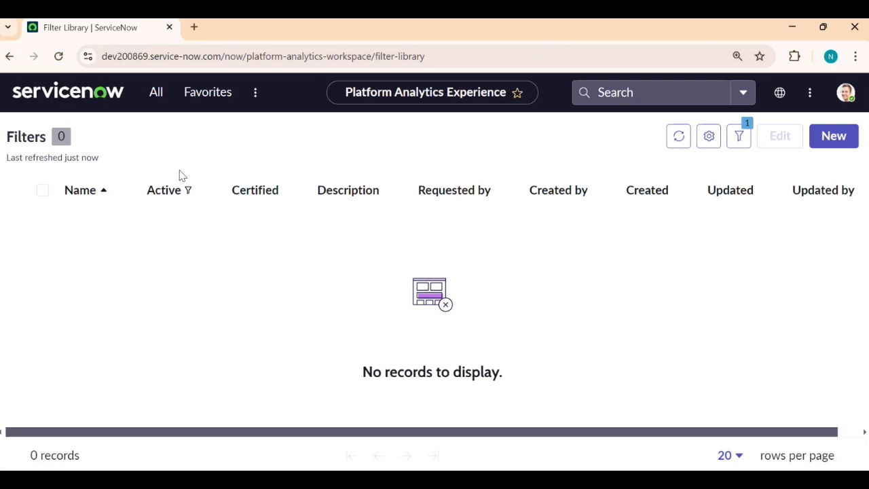
Step: Open the Scheduled Export library and refresh its list of scheduled exports
{"action": "left_click", "coordinate": [156, 101]}
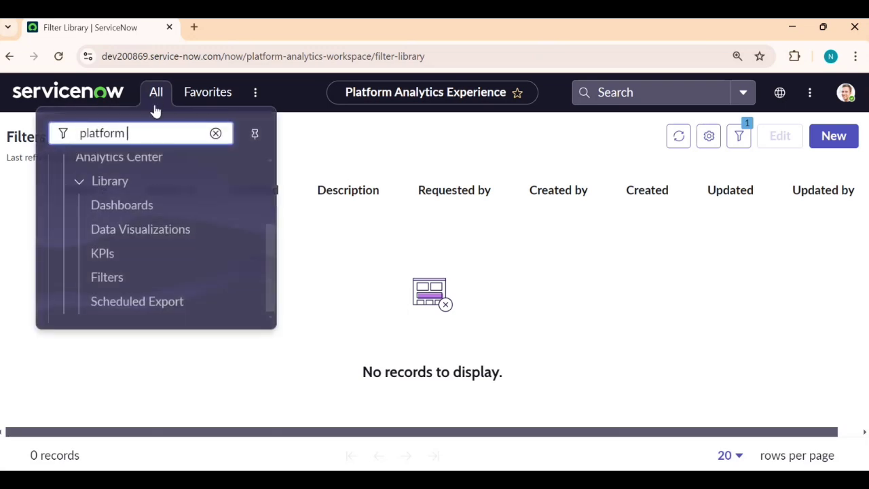
{"action": "left_click", "coordinate": [127, 307]}
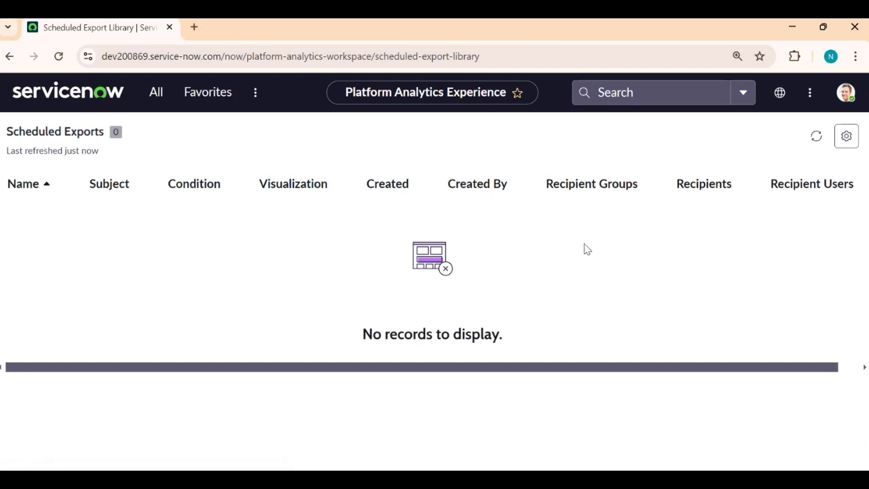
{"action": "left_click", "coordinate": [815, 144]}
Step: Return to the Analytics Center home page of Platform Analytics
{"action": "left_click", "coordinate": [161, 99]}
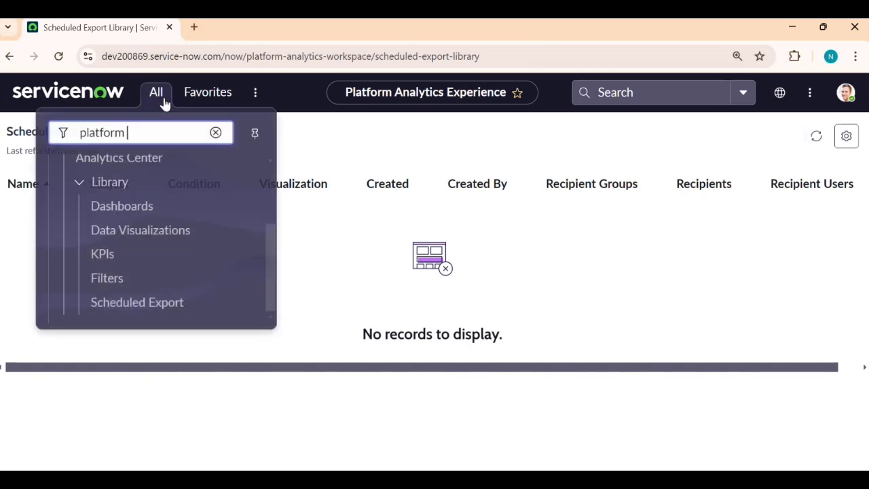
{"action": "scroll", "coordinate": [143, 182], "scroll_direction": "up", "scroll_amount": 2}
{"action": "left_click", "coordinate": [142, 225]}
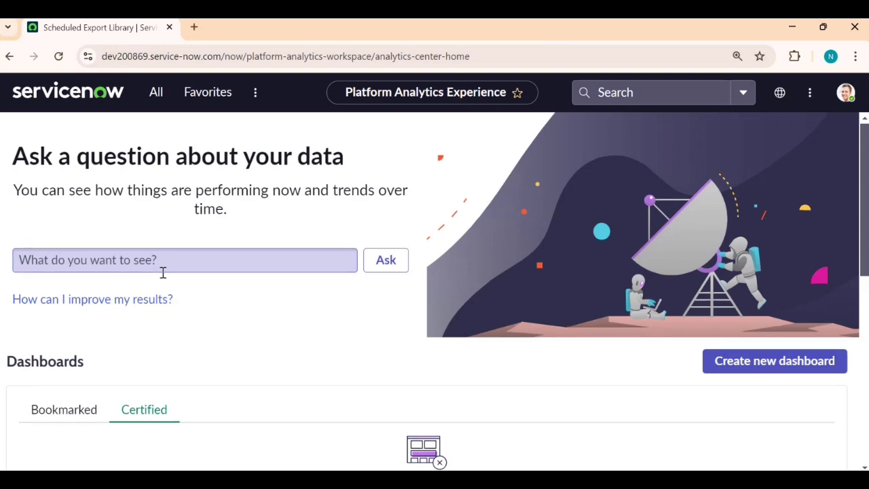
Step: Ask the Analytics Center the data question "active incidents"
{"action": "scroll", "coordinate": [163, 272], "scroll_direction": "down", "scroll_amount": 1}
{"action": "left_click", "coordinate": [103, 191]}
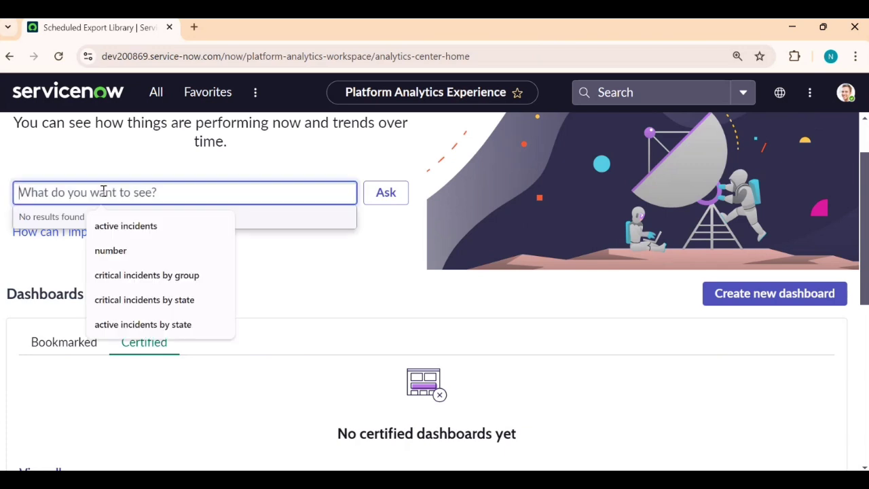
{"action": "left_click", "coordinate": [135, 228]}
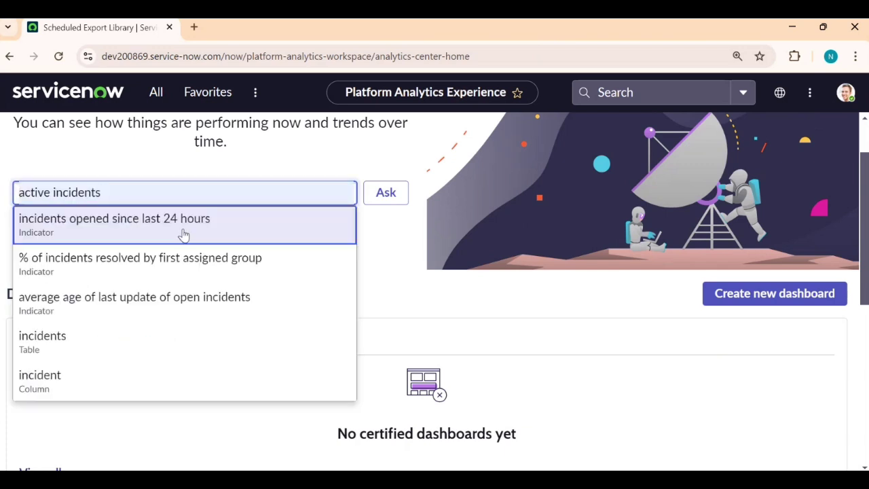
{"action": "left_click", "coordinate": [396, 202]}
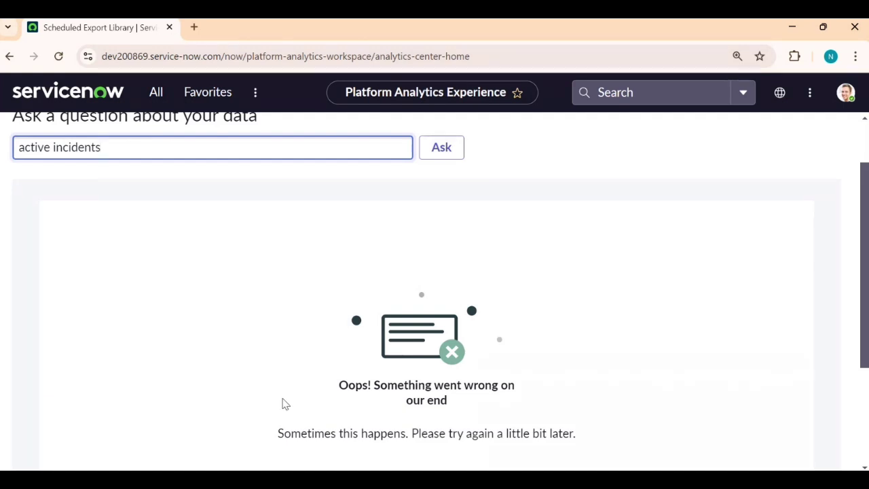
Step: Replace the data question with "critical incidents by state" and submit it
{"action": "triple_click", "coordinate": [127, 146]}
{"action": "type", "text": "criti"}
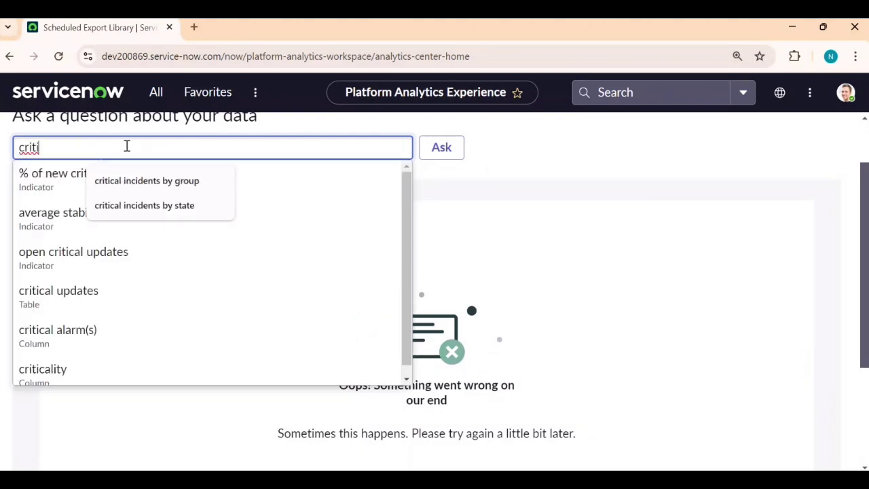
{"action": "key", "text": "Down"}
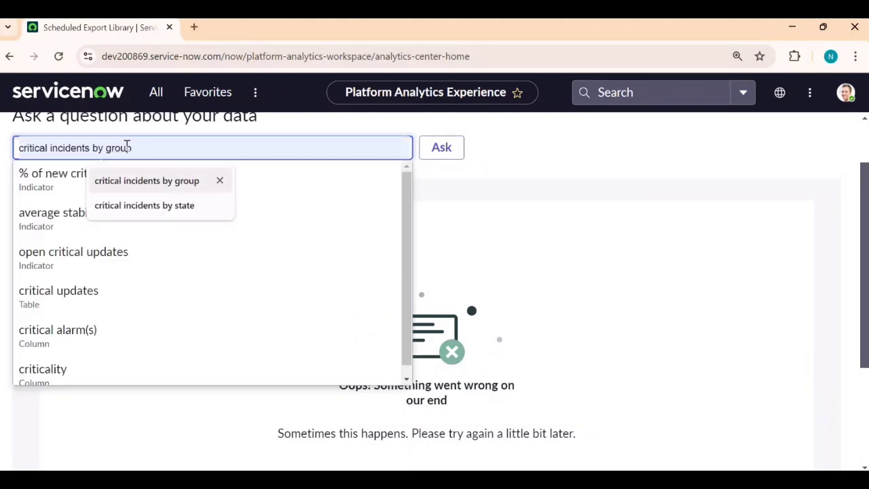
{"action": "key", "text": "Down"}
{"action": "key", "text": "Return"}
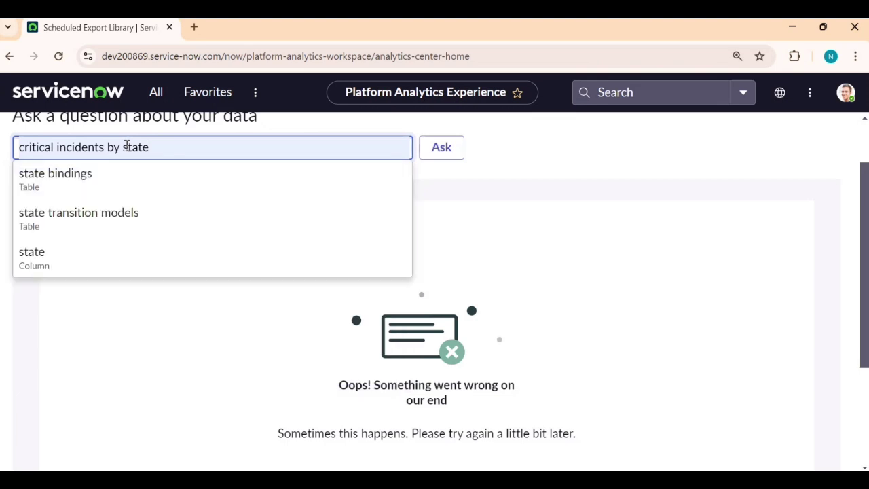
{"action": "left_click", "coordinate": [444, 150]}
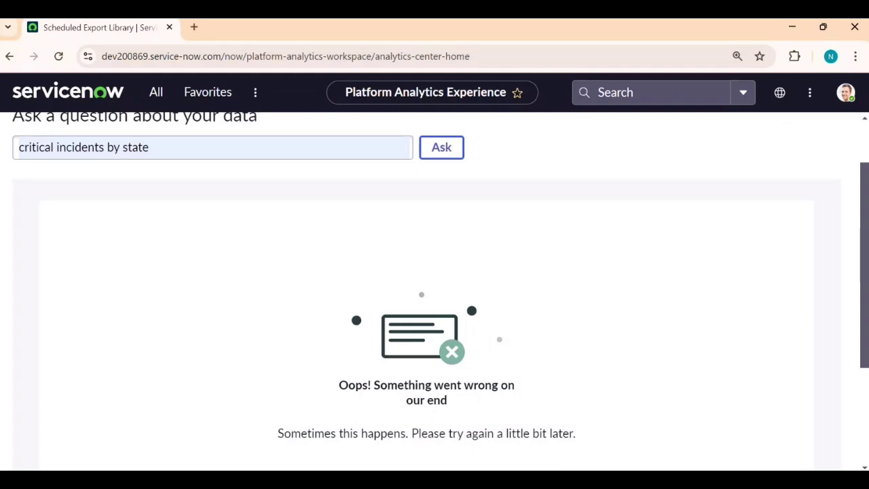
Step: Clear the "critical incidents by state" question and go back to the Analytics Center home page
{"action": "left_click", "coordinate": [170, 147]}
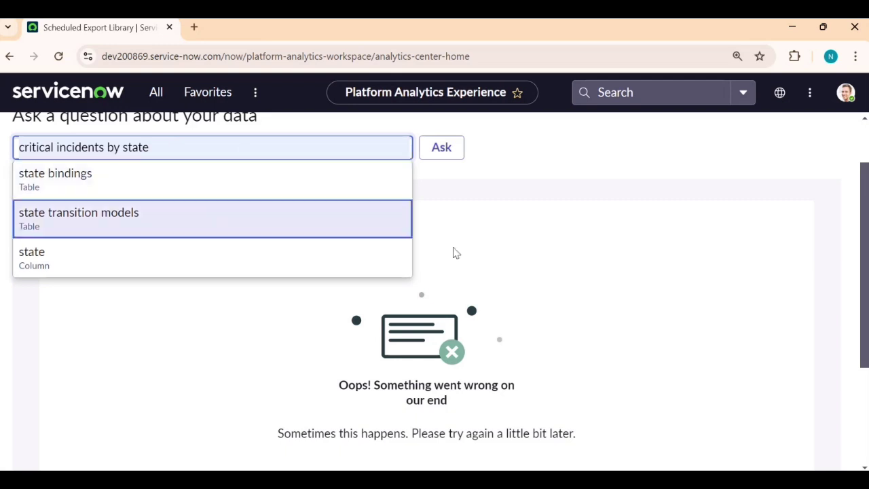
{"action": "left_click", "coordinate": [456, 253]}
{"action": "triple_click", "coordinate": [181, 140]}
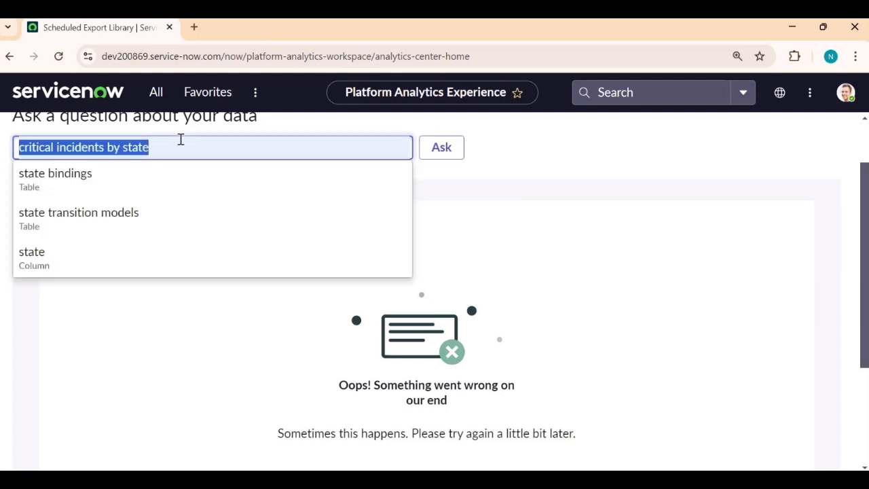
{"action": "key", "text": "BackSpace"}
{"action": "left_click", "coordinate": [394, 246]}
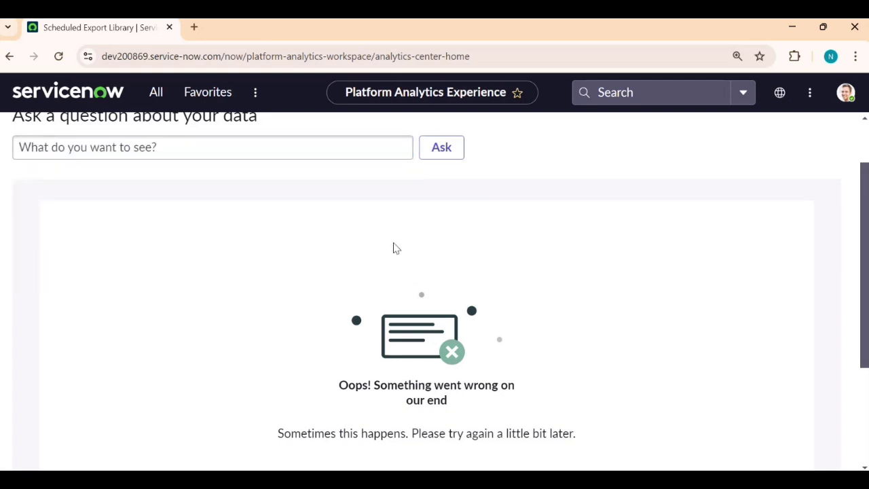
{"action": "scroll", "coordinate": [306, 251], "scroll_direction": "up", "scroll_amount": 2}
{"action": "left_click", "coordinate": [42, 145]}
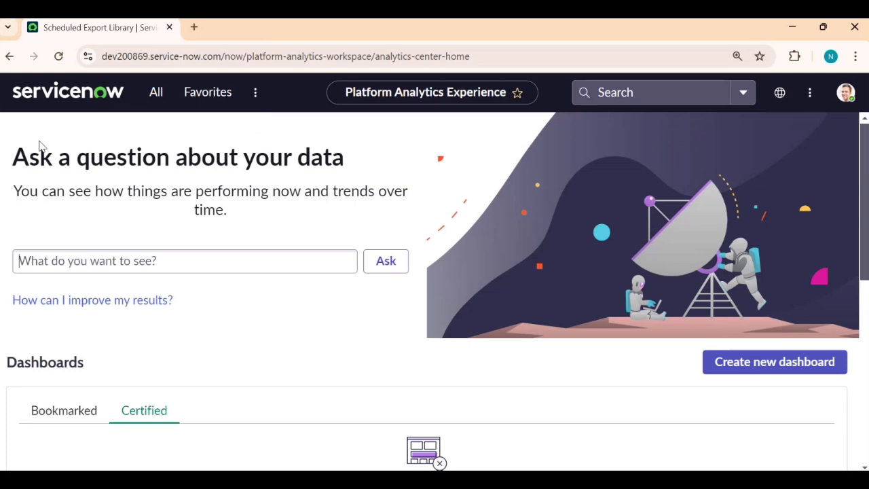
Step: Ask the data question "number of open incidents" using the suggested indicator and review the indicator details and chart area
{"action": "left_click", "coordinate": [87, 263]}
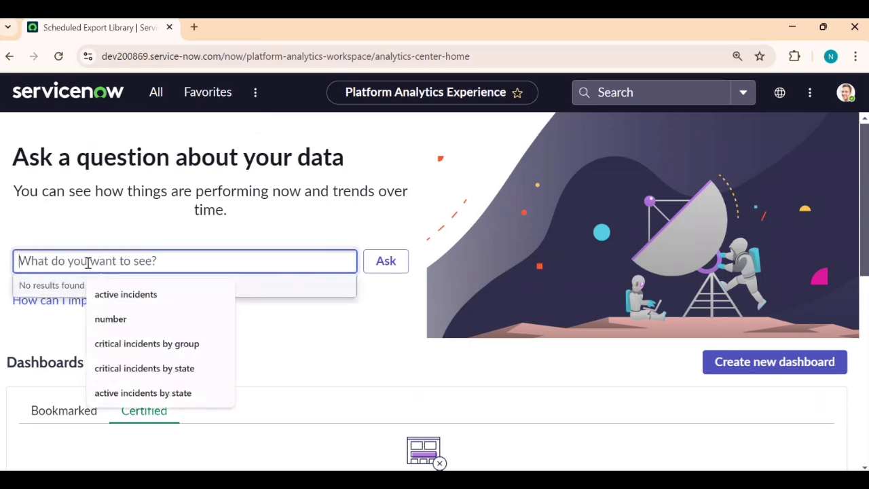
{"action": "type", "text": "num"}
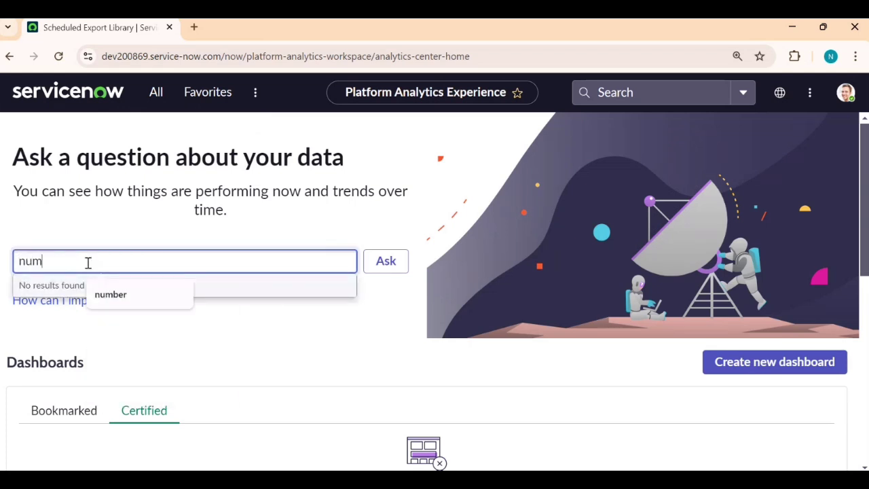
{"action": "type", "text": "ber of o"}
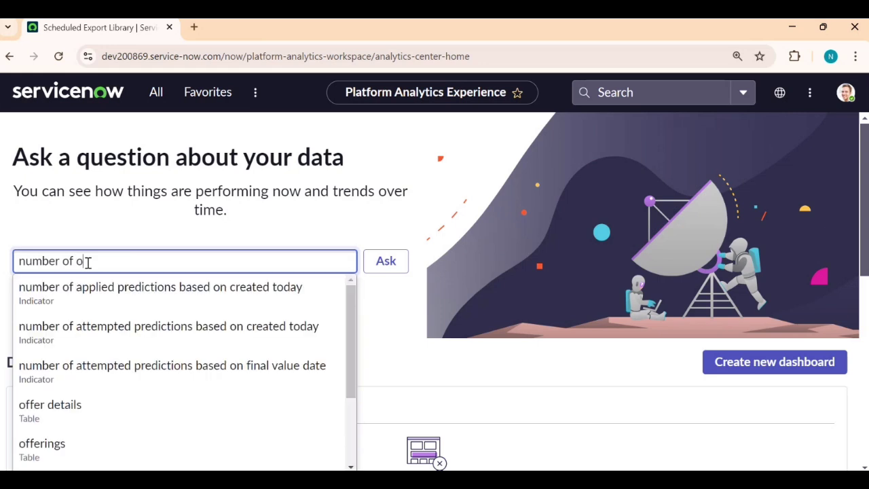
{"action": "type", "text": "pen incident"}
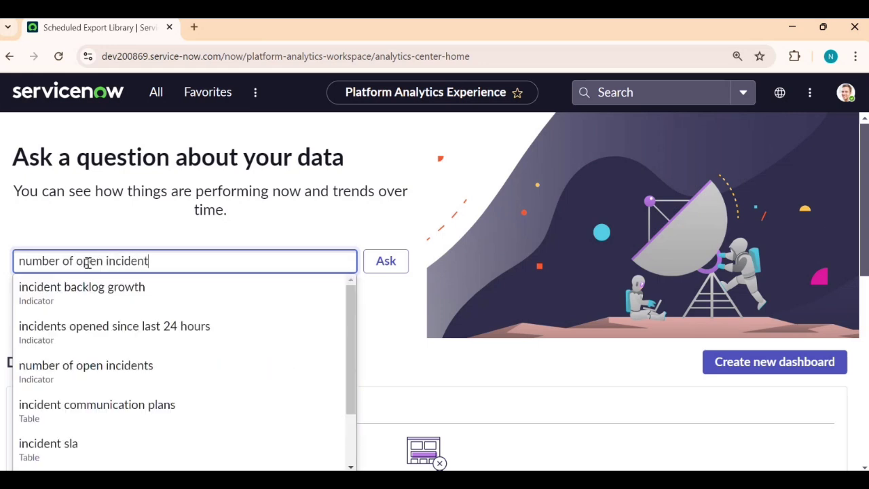
{"action": "left_click", "coordinate": [82, 380]}
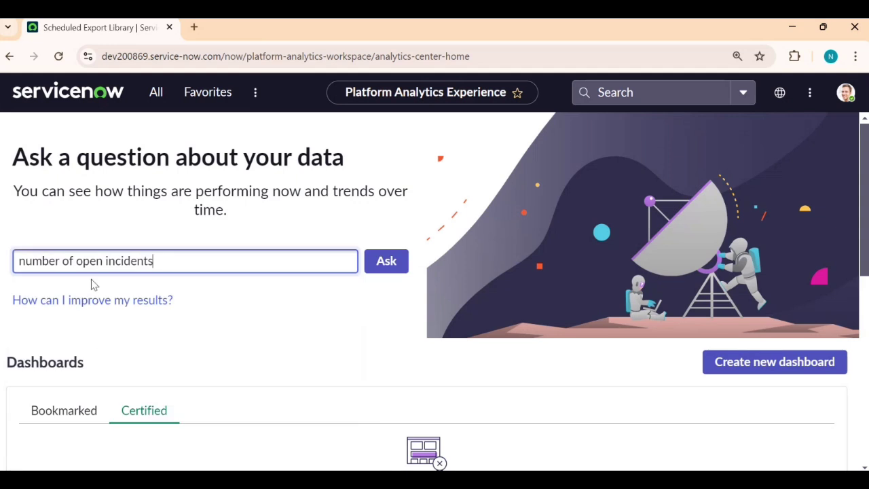
{"action": "left_click", "coordinate": [385, 266]}
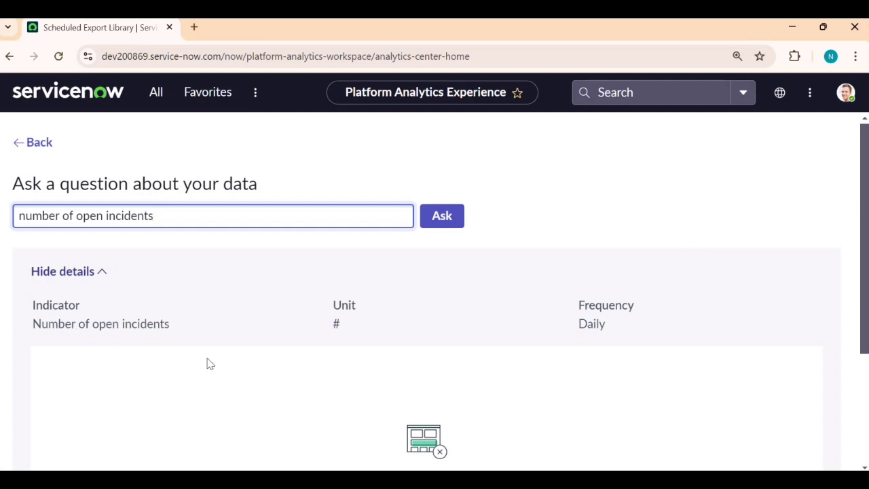
{"action": "scroll", "coordinate": [208, 363], "scroll_direction": "down", "scroll_amount": 2}
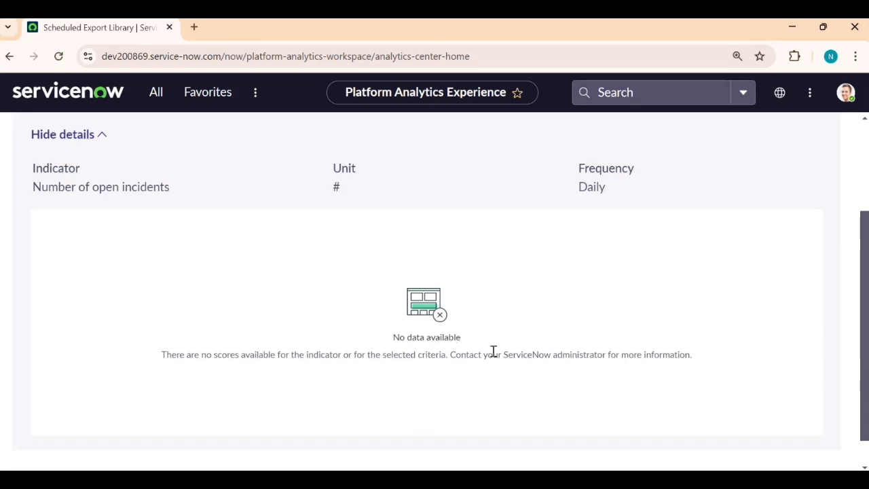
{"action": "scroll", "coordinate": [418, 349], "scroll_direction": "up", "scroll_amount": 2}
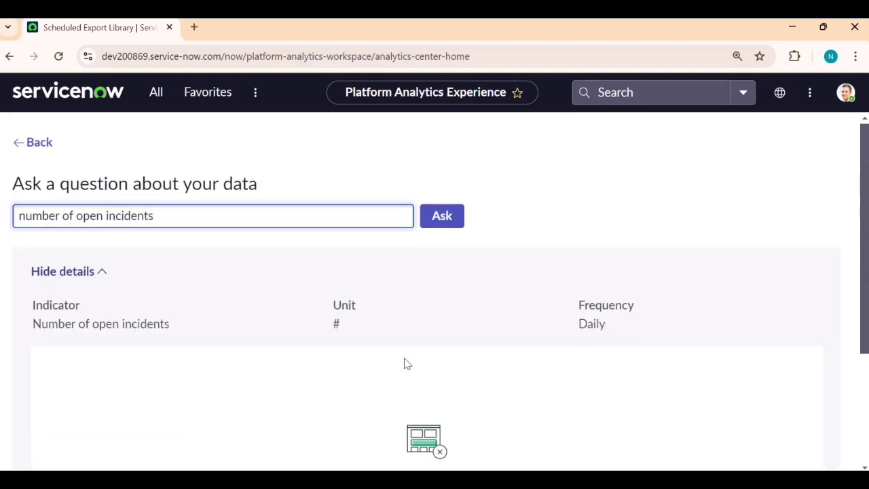
{"action": "scroll", "coordinate": [398, 430], "scroll_direction": "down", "scroll_amount": 2}
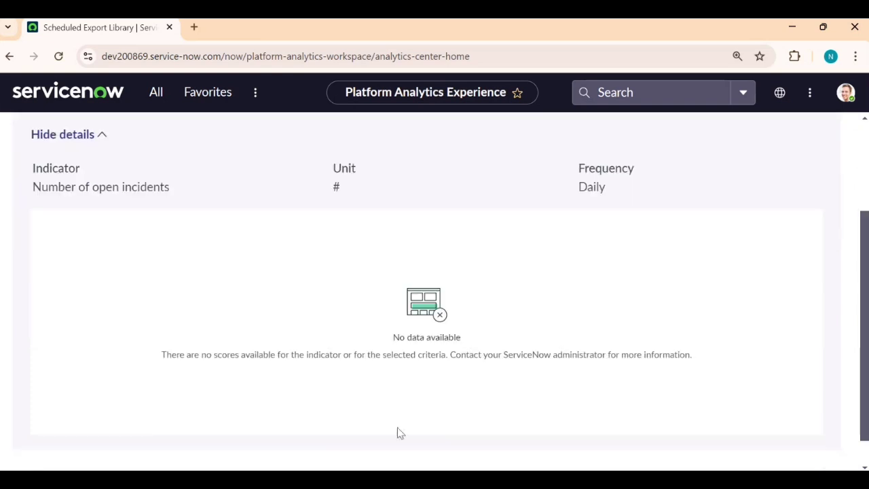
{"action": "scroll", "coordinate": [491, 387], "scroll_direction": "down", "scroll_amount": 1}
{"action": "scroll", "coordinate": [427, 370], "scroll_direction": "up", "scroll_amount": 3}
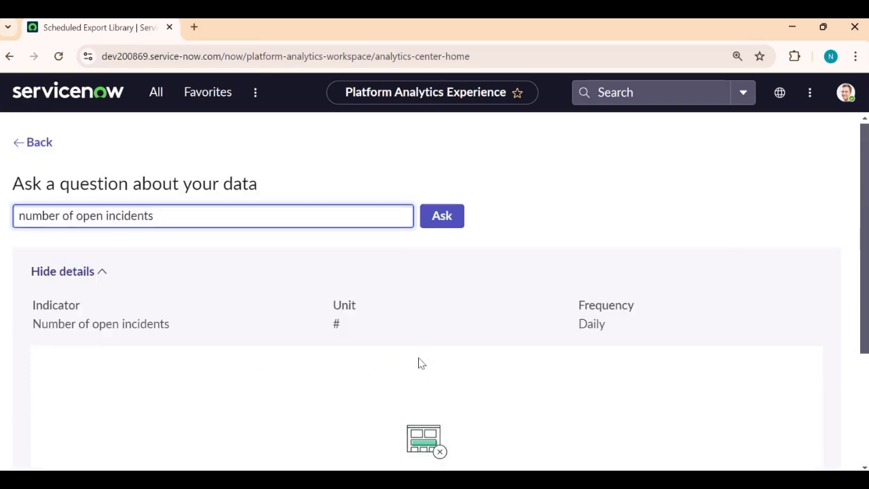
Step: Return to the Analytics Center home page and start a new visualization from its Data Visualizations section
{"action": "left_click", "coordinate": [32, 155]}
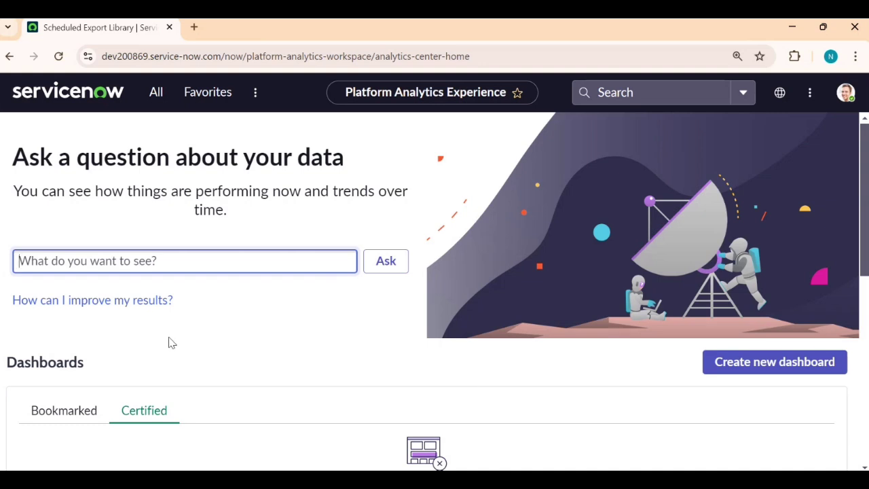
{"action": "scroll", "coordinate": [171, 343], "scroll_direction": "down", "scroll_amount": 3}
{"action": "scroll", "coordinate": [171, 348], "scroll_direction": "down", "scroll_amount": 1}
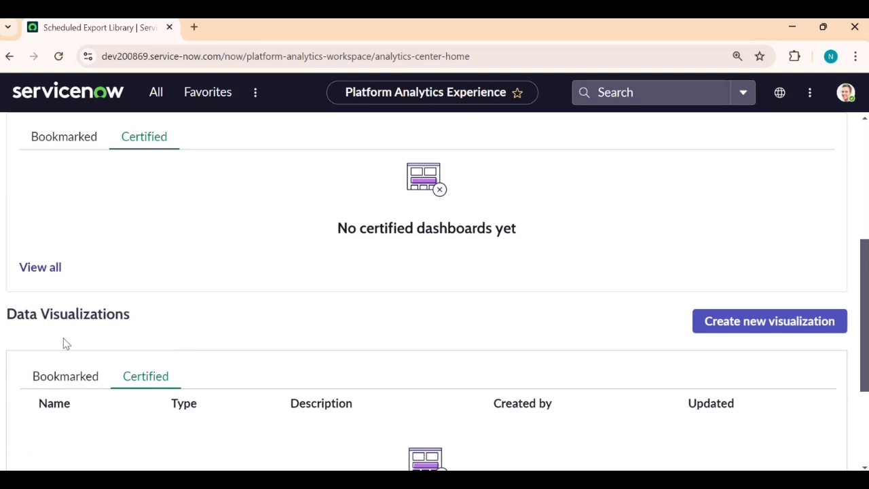
{"action": "left_click", "coordinate": [721, 334]}
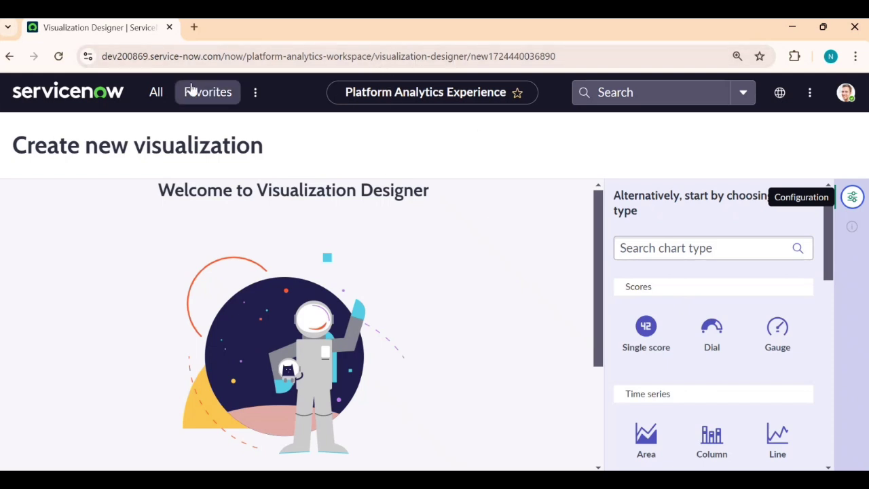
Step: Open the Data Visualizations library under Platform Analytics and start a new visualization from there
{"action": "left_click", "coordinate": [157, 95]}
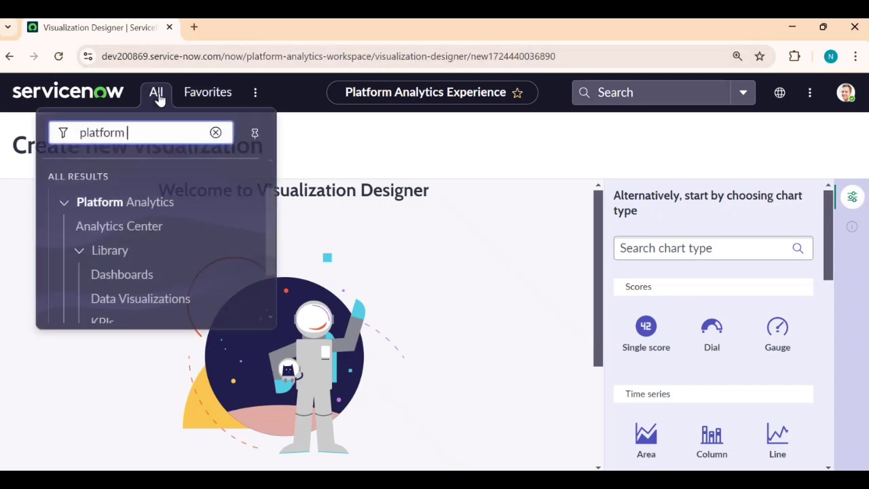
{"action": "left_click", "coordinate": [123, 297]}
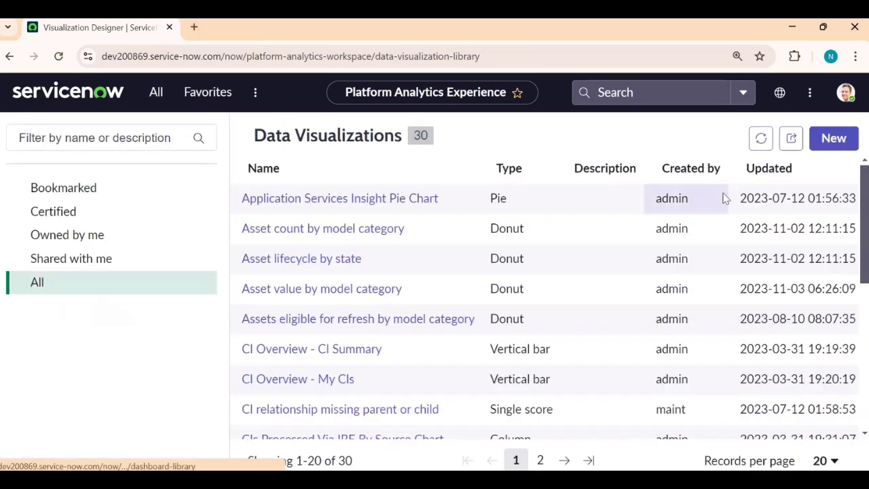
{"action": "left_click", "coordinate": [833, 139]}
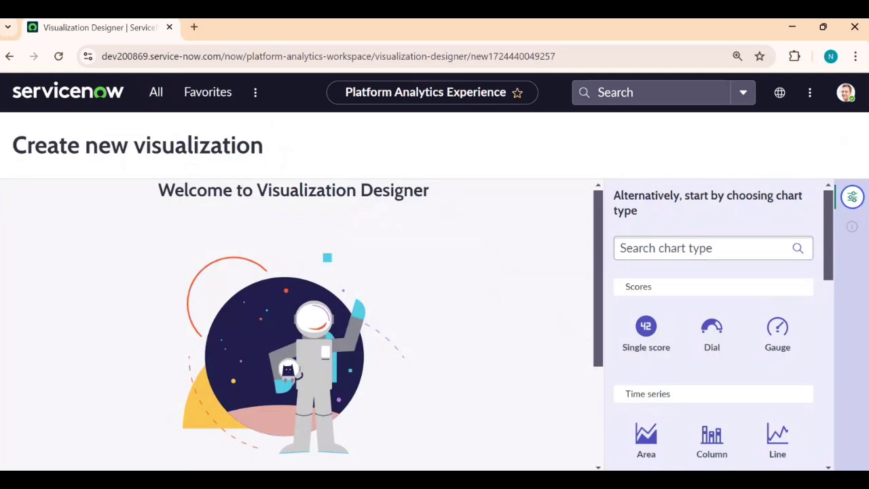
Step: Review the Visualization Designer's starting options and choose the Area chart type from the time series group
{"action": "scroll", "coordinate": [574, 277], "scroll_direction": "down", "scroll_amount": 2}
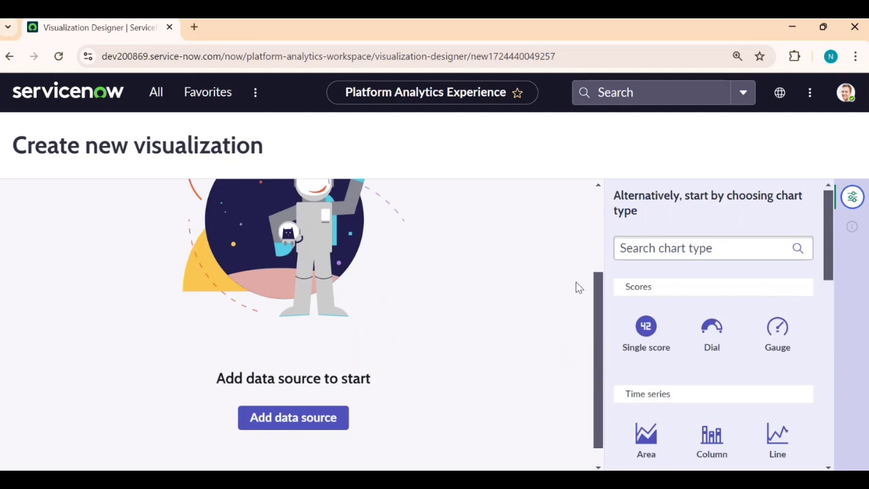
{"action": "scroll", "coordinate": [575, 287], "scroll_direction": "up", "scroll_amount": 2}
{"action": "scroll", "coordinate": [674, 319], "scroll_direction": "down", "scroll_amount": 2}
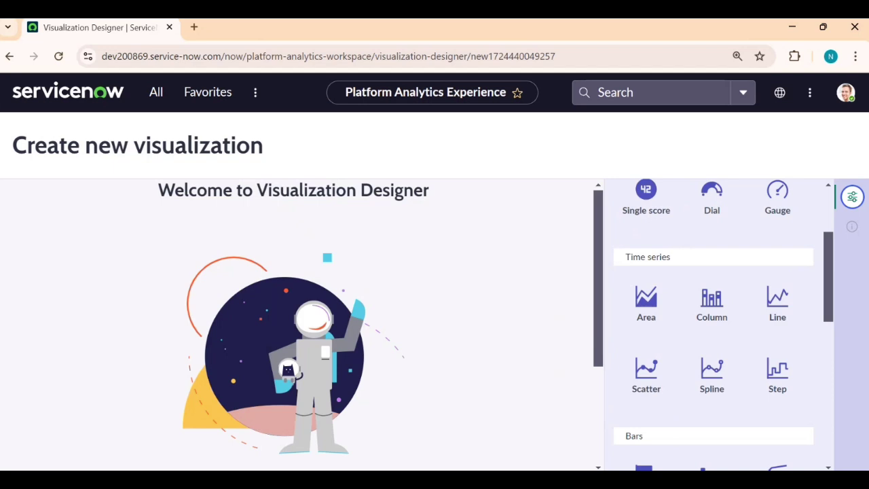
{"action": "left_click", "coordinate": [656, 316]}
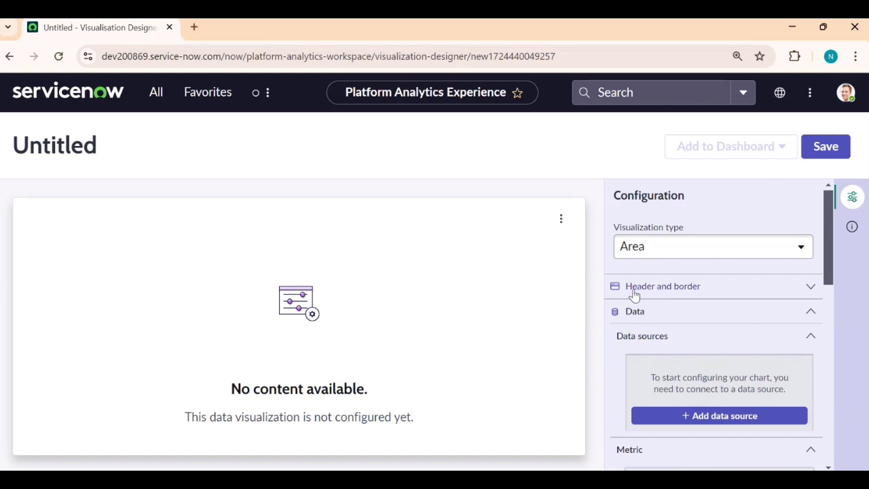
Step: Collapse the Data configuration section, expand Header and border, and switch the chart header off and back on
{"action": "left_click", "coordinate": [812, 317]}
{"action": "left_click", "coordinate": [812, 335]}
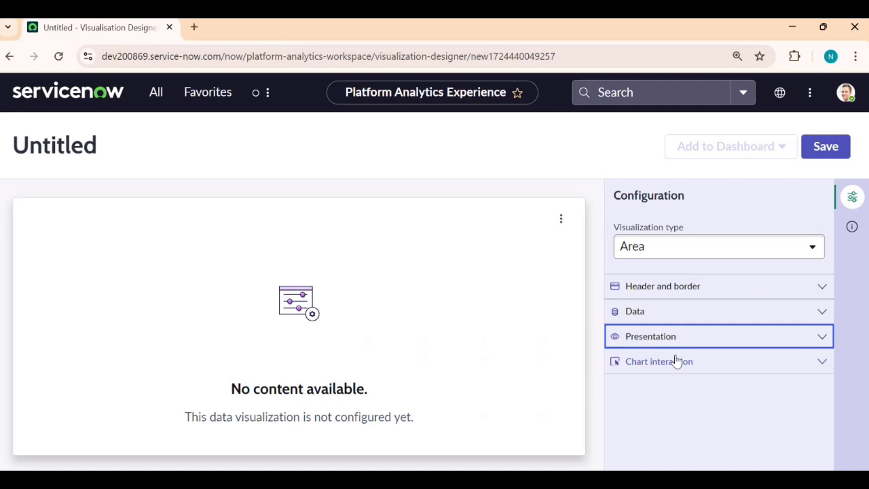
{"action": "left_click", "coordinate": [675, 293]}
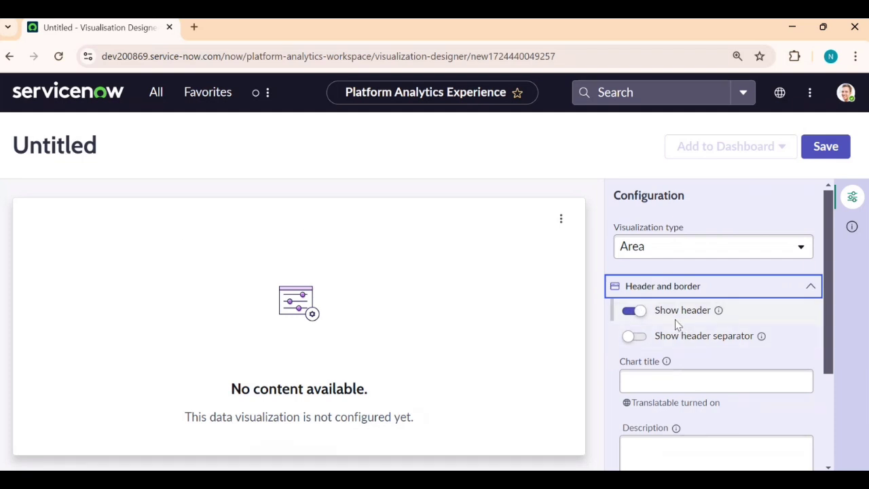
{"action": "left_click", "coordinate": [632, 313]}
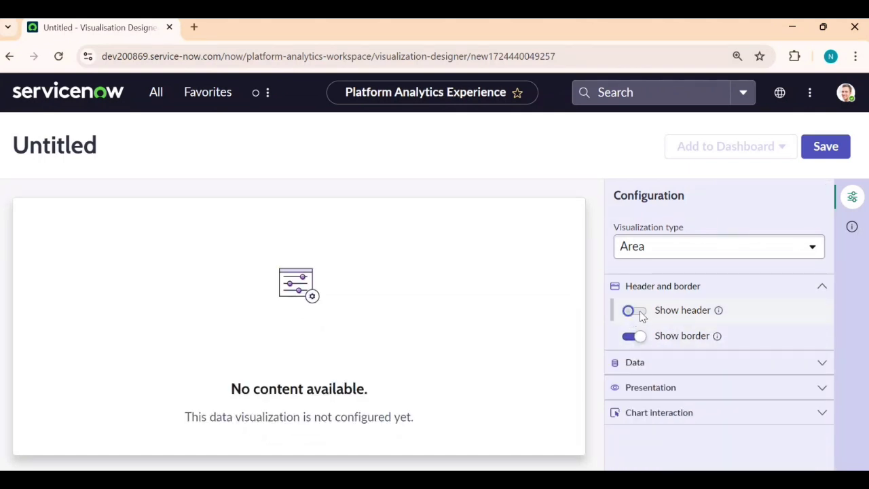
{"action": "left_click", "coordinate": [641, 315]}
Step: Set the chart title to "New Incidents by Month" and turn on the header separator
{"action": "left_click", "coordinate": [648, 381]}
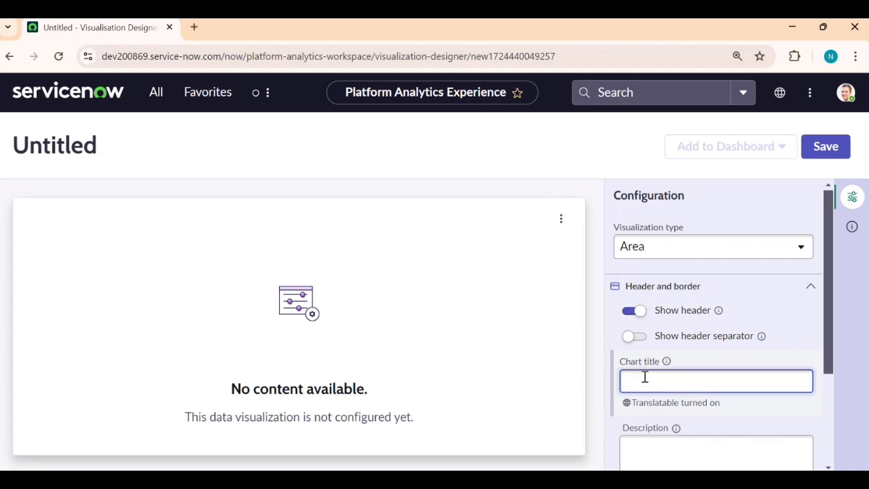
{"action": "type", "text": "New Incidents by Month"}
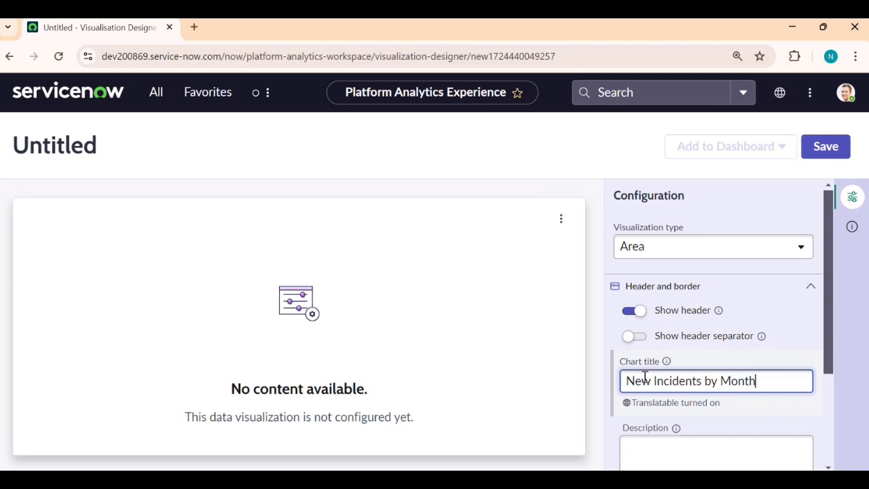
{"action": "scroll", "coordinate": [645, 377], "scroll_direction": "down", "scroll_amount": 1}
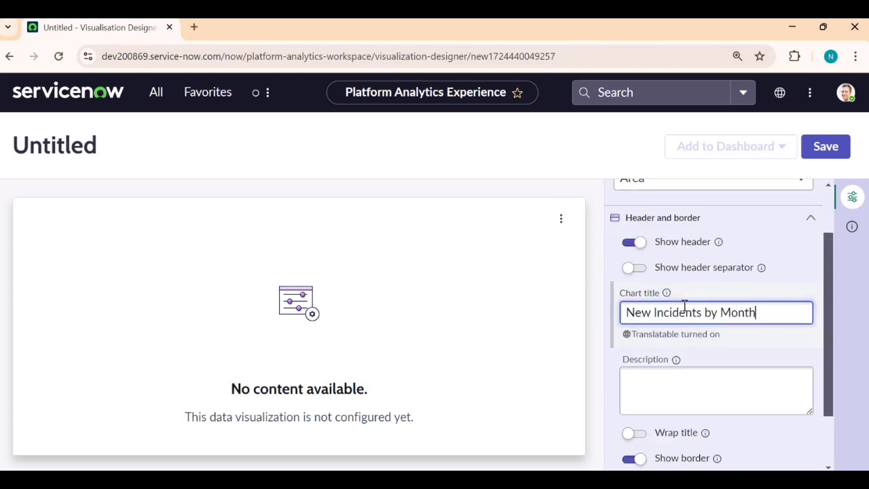
{"action": "left_click", "coordinate": [713, 342]}
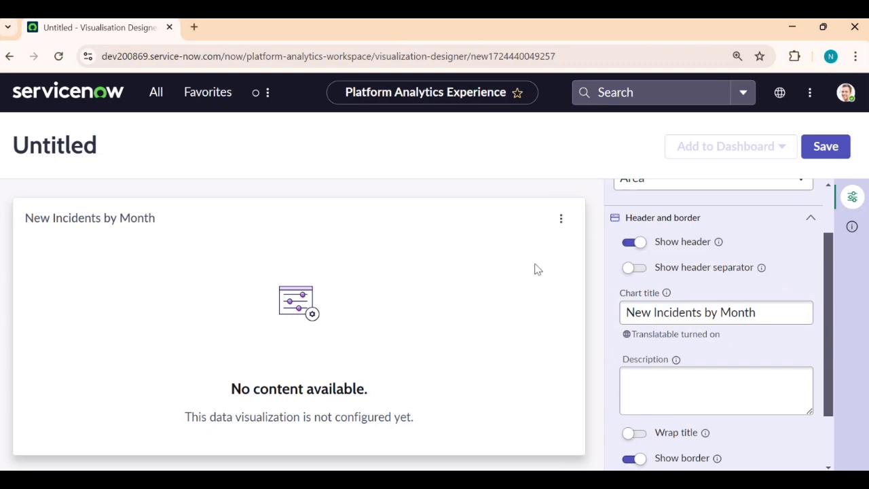
{"action": "left_click", "coordinate": [640, 272]}
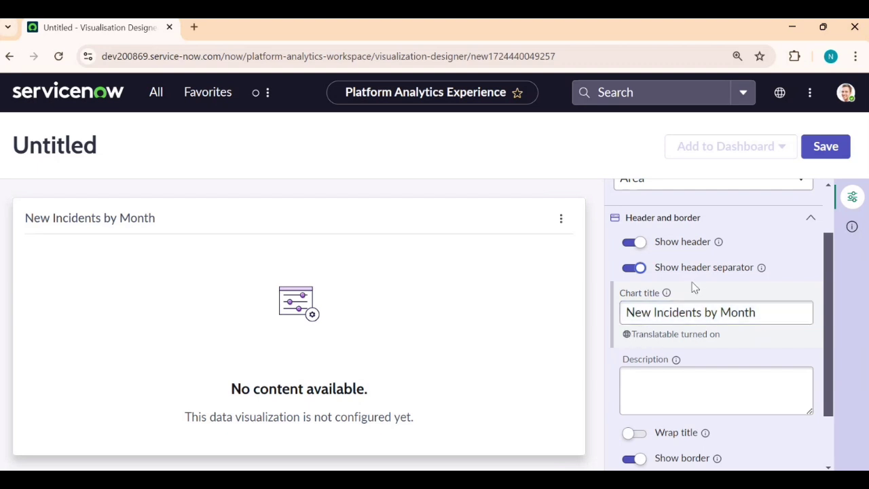
Step: Enter the chart description "Incidents trended by the month they were created" and check it from the chart preview's header
{"action": "scroll", "coordinate": [661, 284], "scroll_direction": "down", "scroll_amount": 1}
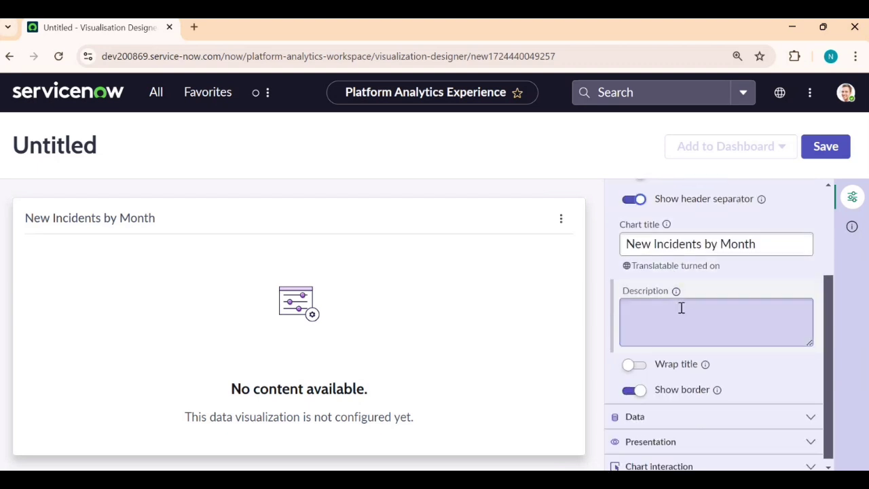
{"action": "scroll", "coordinate": [686, 311], "scroll_direction": "up", "scroll_amount": 1}
{"action": "scroll", "coordinate": [693, 313], "scroll_direction": "down", "scroll_amount": 1}
{"action": "left_click", "coordinate": [651, 309]}
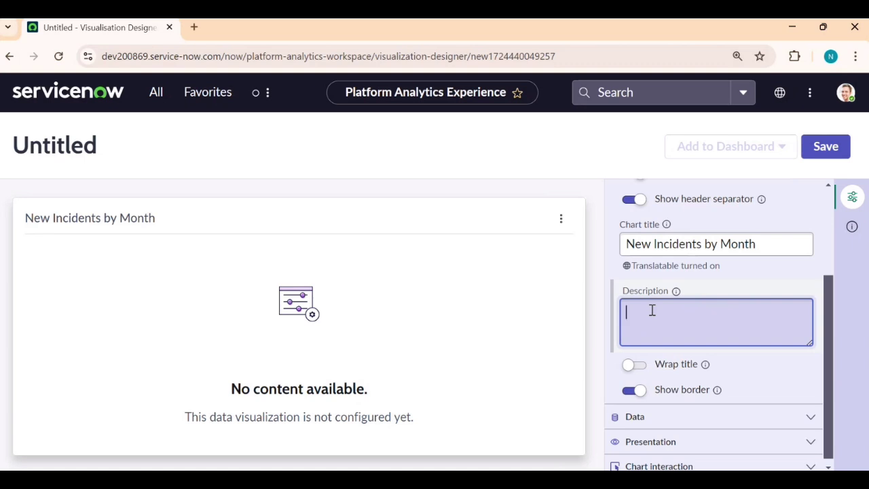
{"action": "type", "text": "Incidents trended b"}
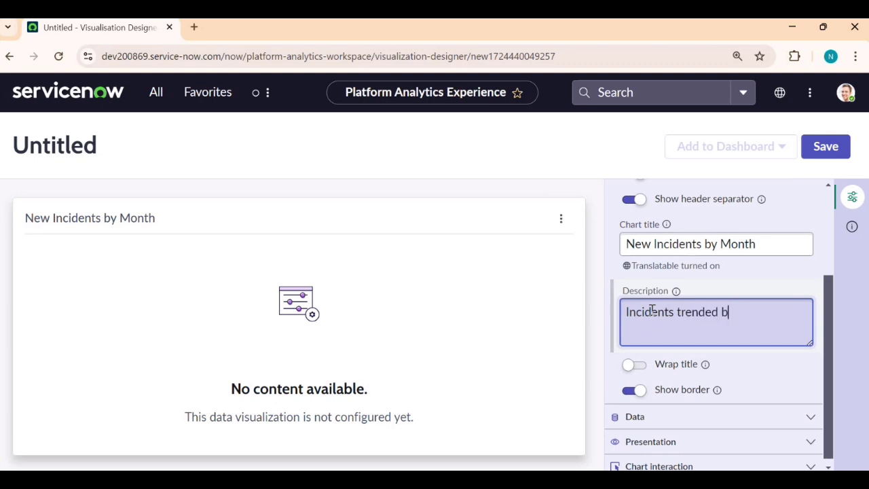
{"action": "type", "text": "y the month they"}
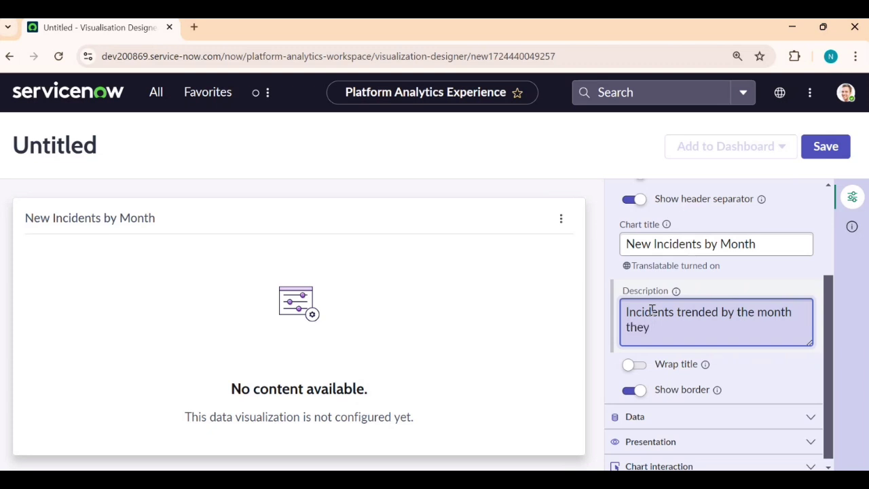
{"action": "type", "text": " wrer"}
{"action": "key", "text": "BackSpace"}
{"action": "type", "text": "ere created"}
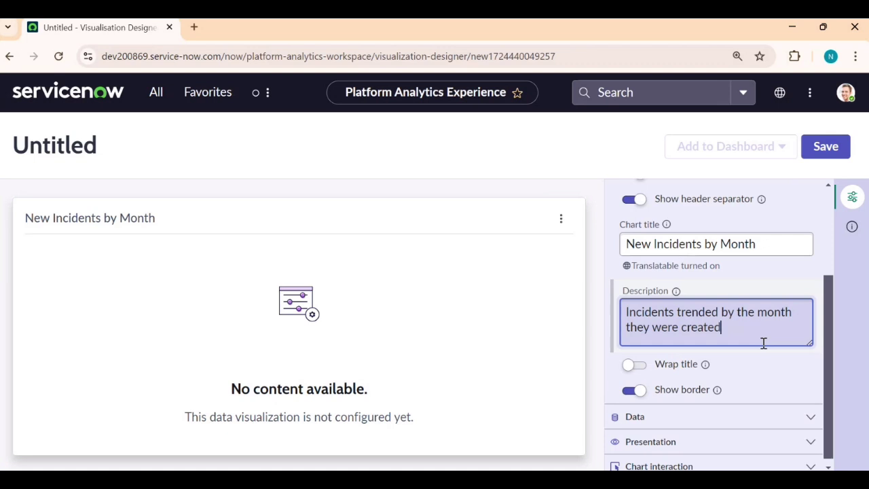
{"action": "left_click", "coordinate": [782, 371]}
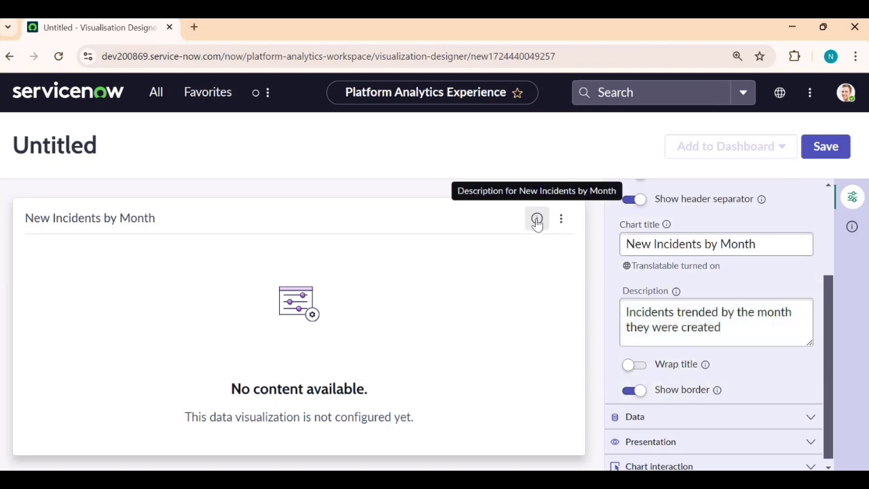
{"action": "left_click", "coordinate": [536, 220]}
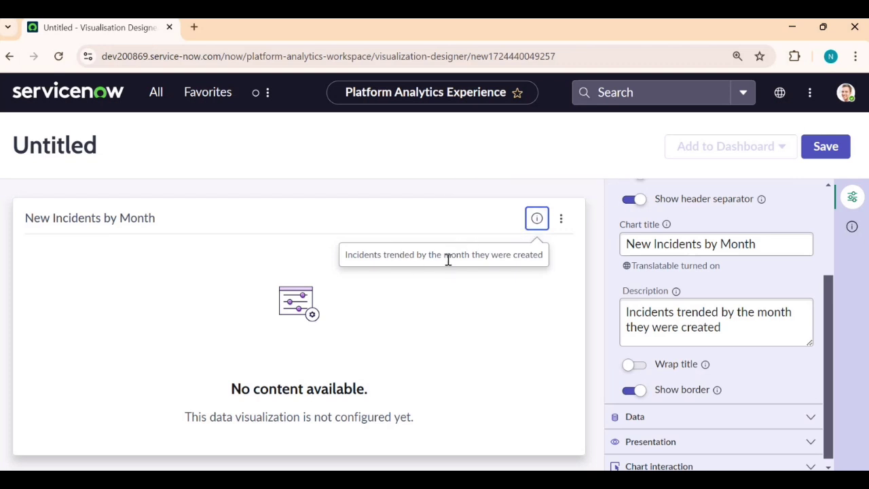
{"action": "left_click", "coordinate": [550, 287]}
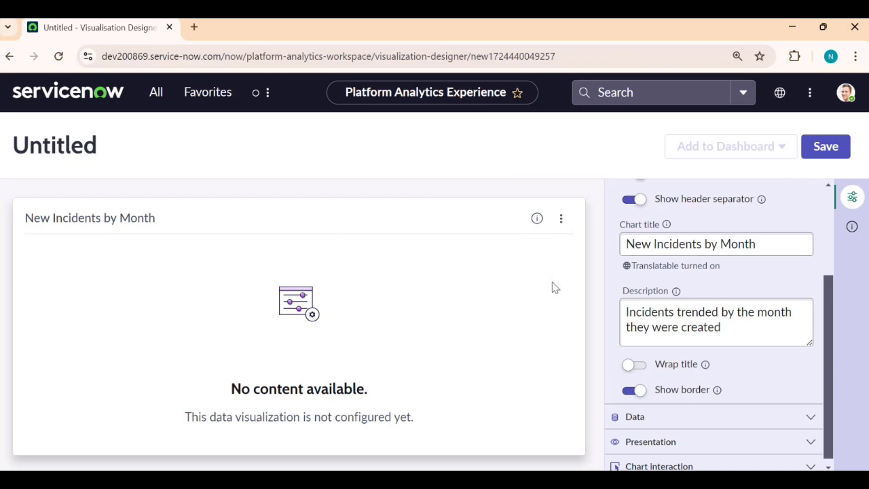
Step: Lengthen the chart title with repeated copies of "New Incidents by Month" and turn on title wrapping
{"action": "left_click", "coordinate": [636, 365]}
{"action": "left_click", "coordinate": [635, 365]}
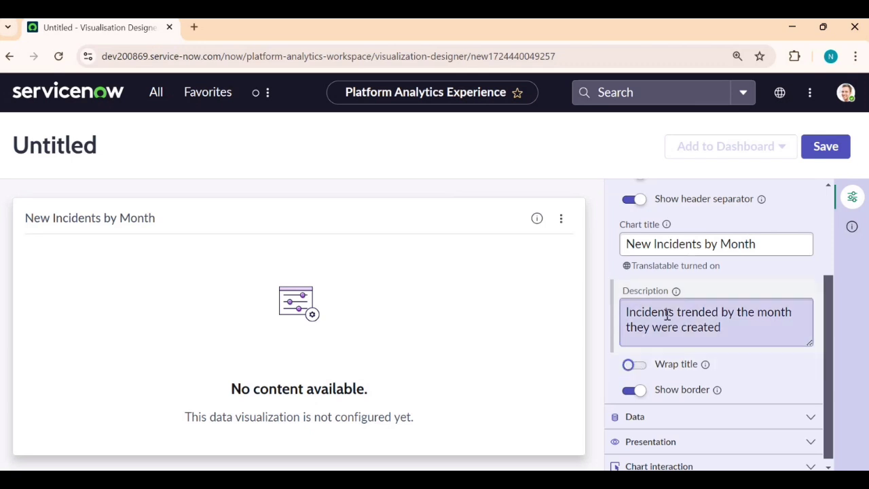
{"action": "left_click", "coordinate": [745, 246]}
{"action": "double_click", "coordinate": [740, 244]}
{"action": "left_click_drag", "start_coordinate": [696, 242], "coordinate": [628, 240]}
{"action": "key", "text": "ctrl+c"}
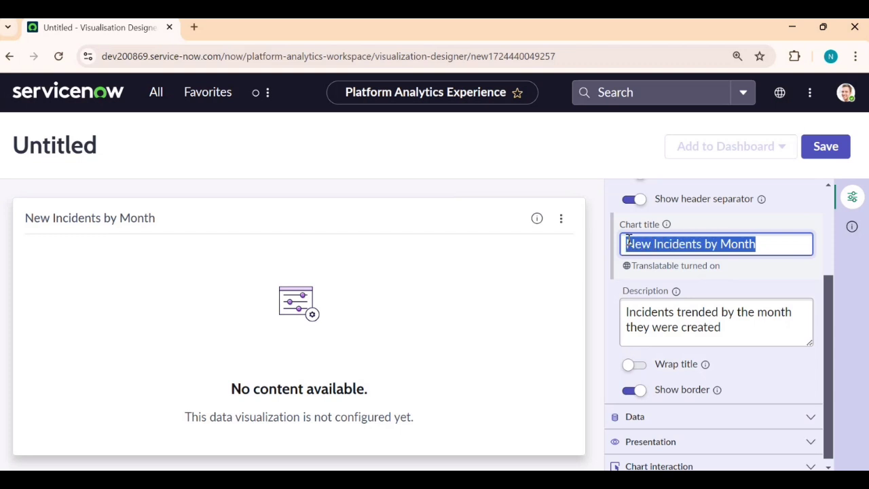
{"action": "left_click", "coordinate": [772, 245]}
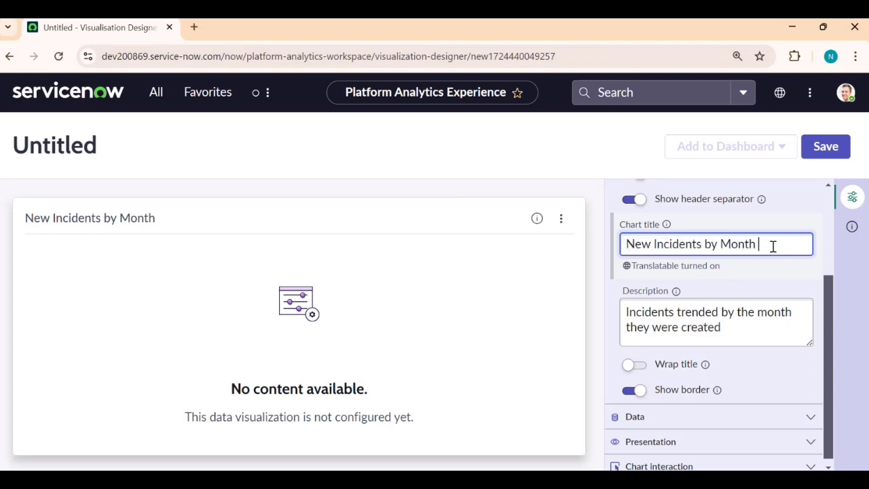
{"action": "key", "text": "ctrl+v"}
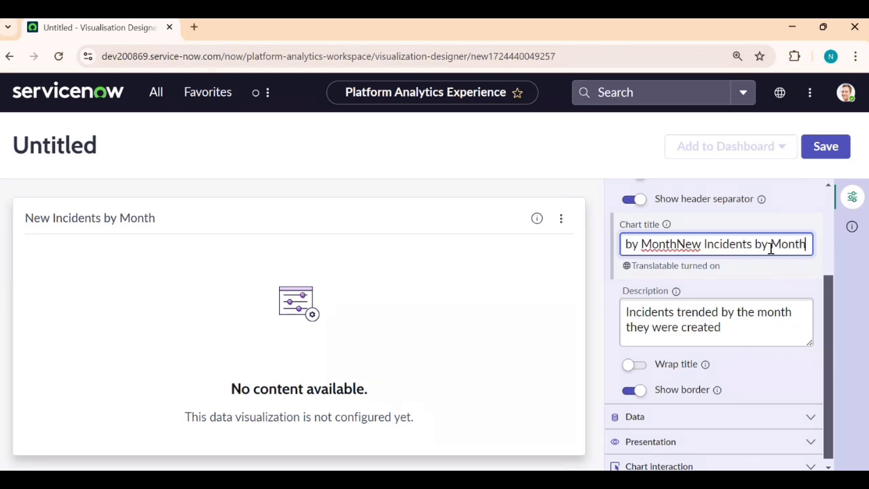
{"action": "left_click", "coordinate": [781, 281]}
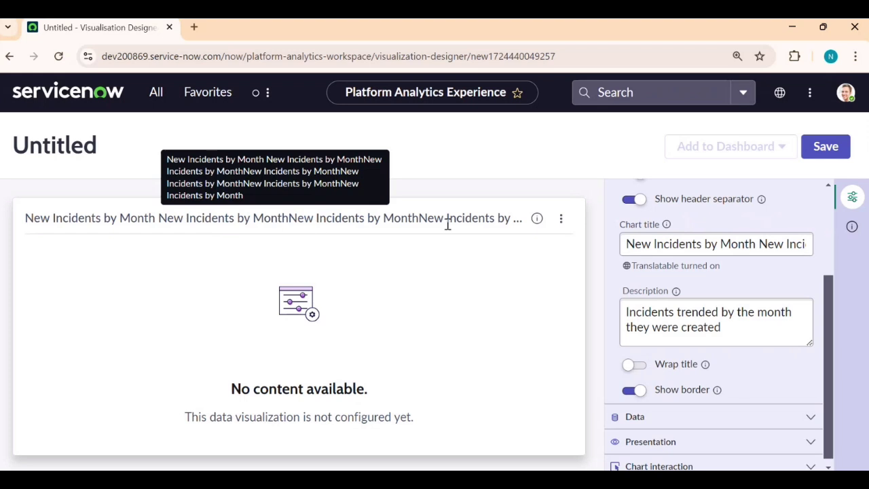
{"action": "left_click", "coordinate": [633, 365]}
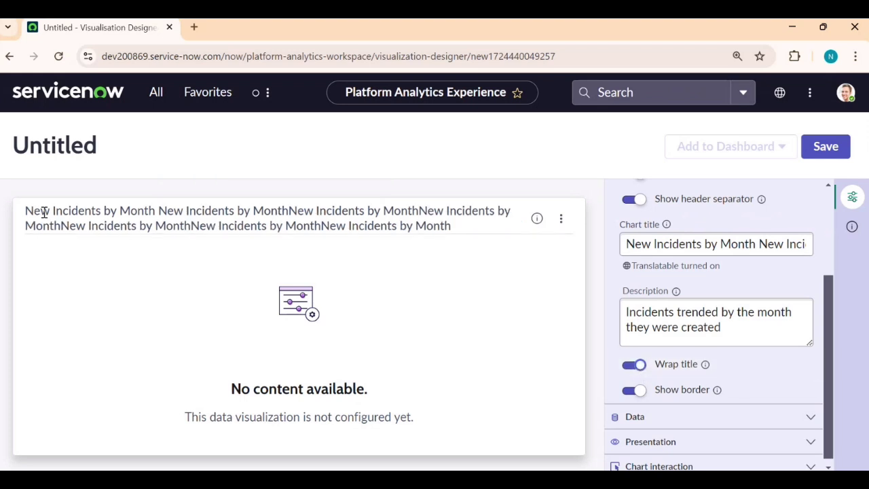
Step: Replace the overlong chart title with a single "New Incidents by Month"
{"action": "left_click", "coordinate": [624, 245]}
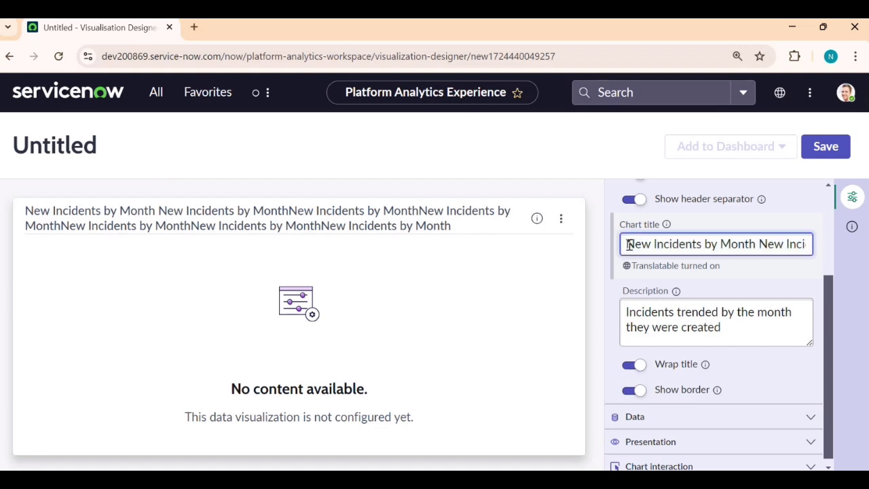
{"action": "key", "text": "ctrl+a"}
{"action": "key", "text": "ctrl+v"}
{"action": "left_click", "coordinate": [779, 281]}
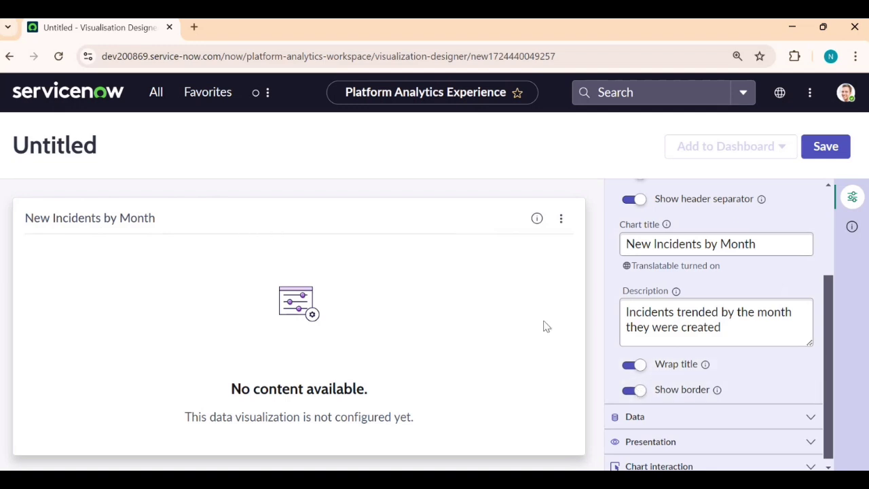
Step: Try hiding the chart border and switch it back on
{"action": "left_click", "coordinate": [633, 392]}
{"action": "left_click", "coordinate": [633, 393]}
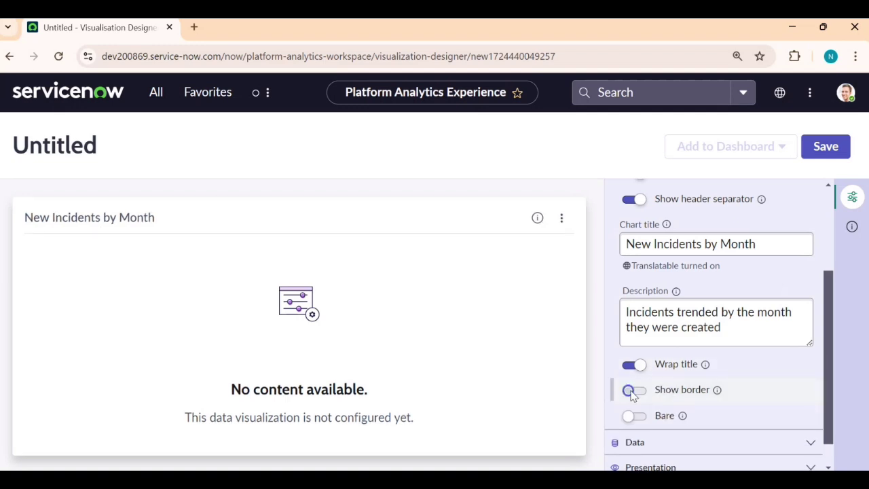
{"action": "left_click", "coordinate": [631, 391]}
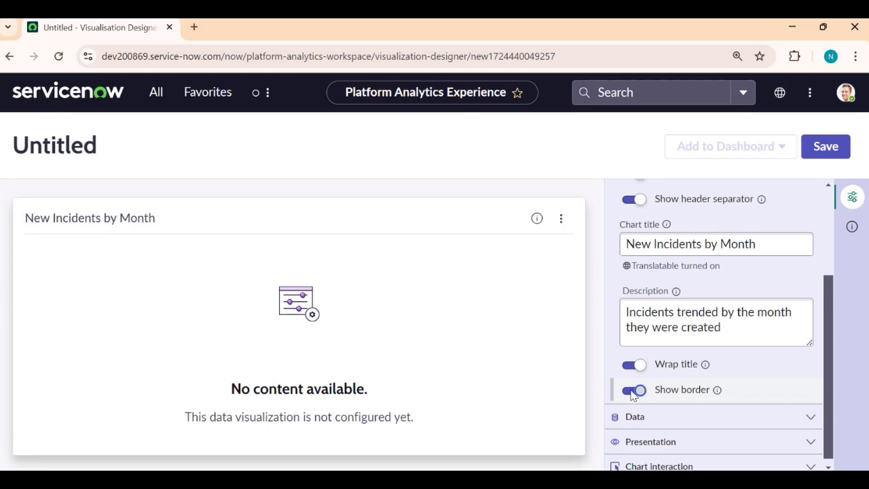
Step: Try hiding the chart border and turning on the Bare option, and restore the bordered look
{"action": "left_click", "coordinate": [631, 392]}
{"action": "left_click", "coordinate": [631, 393]}
{"action": "mouse_move", "coordinate": [537, 214]}
{"action": "left_click", "coordinate": [631, 390]}
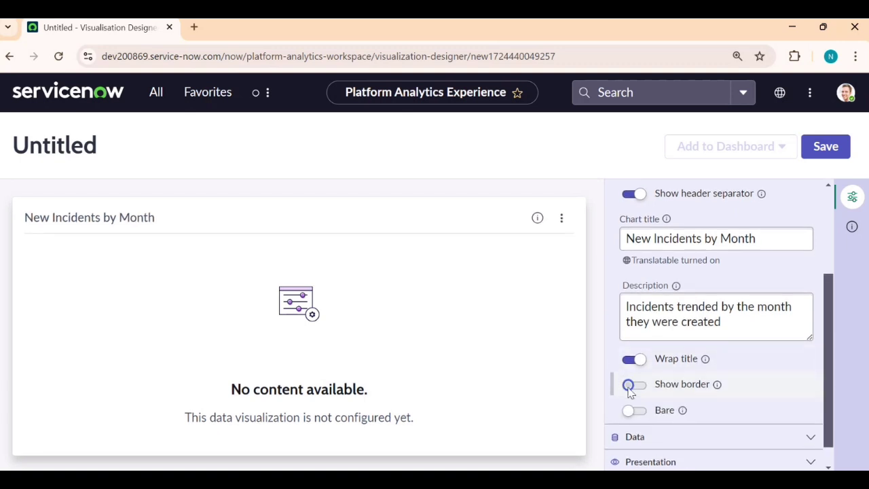
{"action": "left_click", "coordinate": [636, 410]}
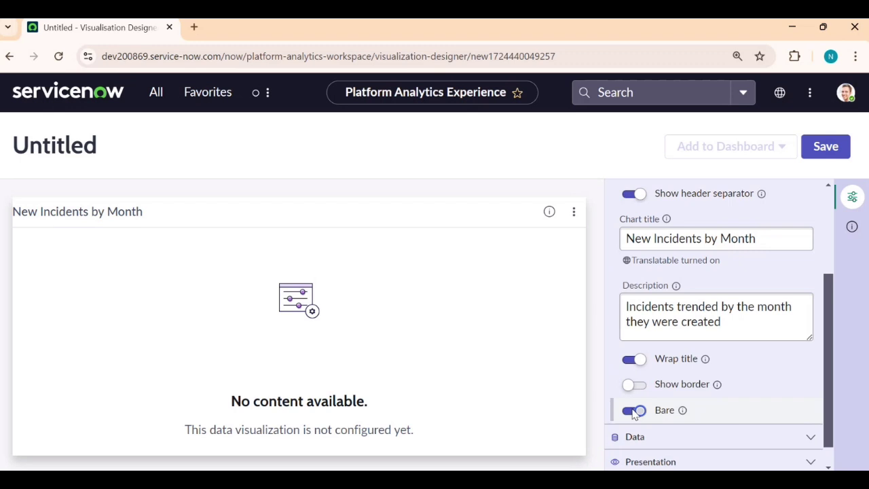
{"action": "left_click", "coordinate": [635, 411]}
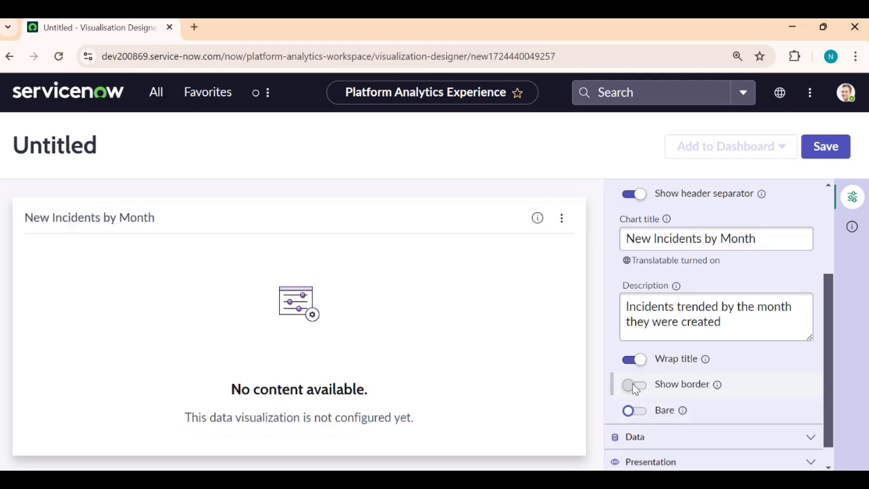
{"action": "left_click", "coordinate": [635, 384]}
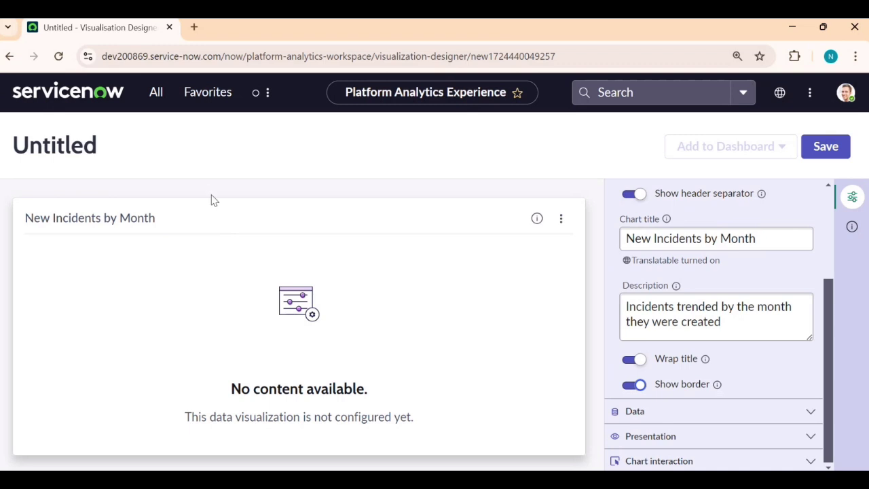
{"action": "left_click", "coordinate": [635, 385]}
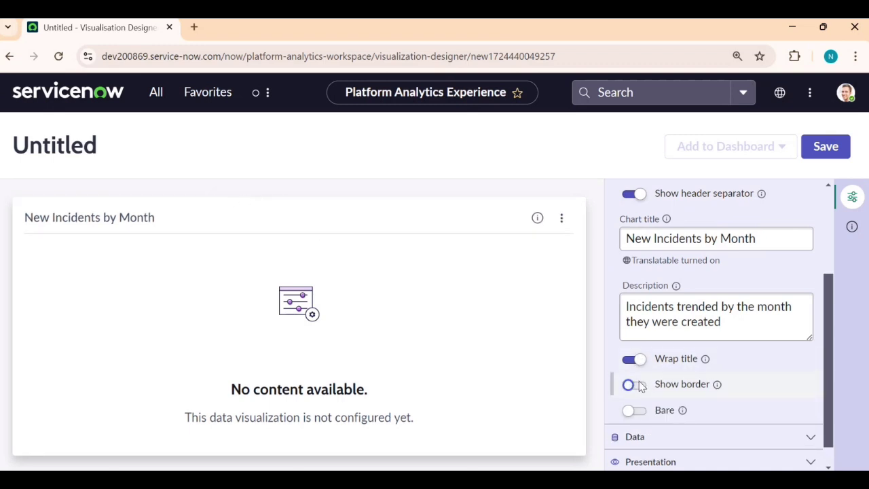
{"action": "left_click", "coordinate": [634, 385]}
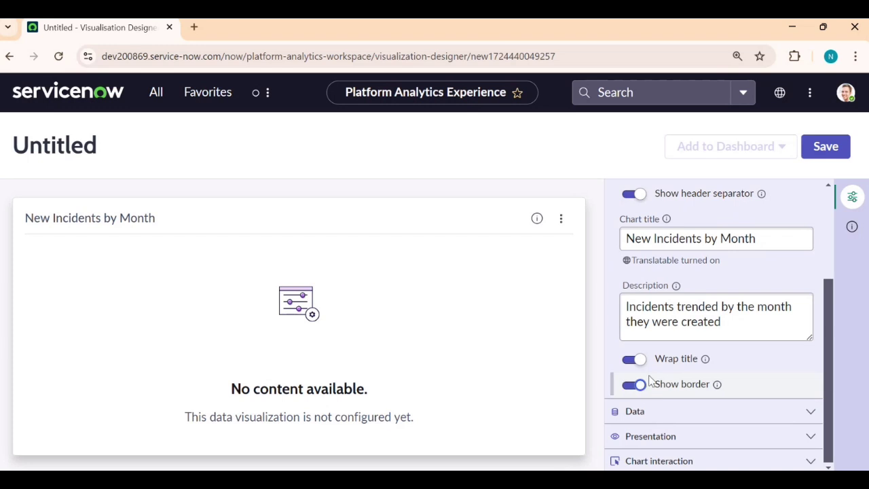
Step: Collapse the Header and border settings and expand the Data settings
{"action": "scroll", "coordinate": [767, 305], "scroll_direction": "up", "scroll_amount": 2}
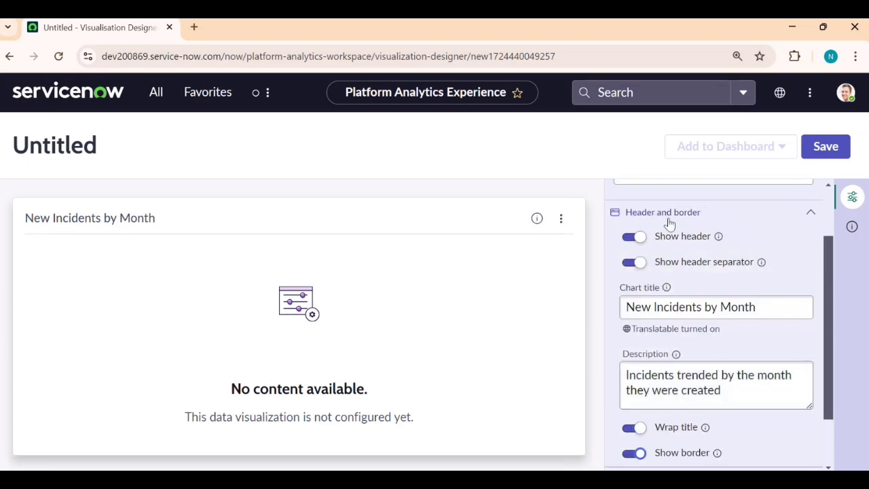
{"action": "left_click", "coordinate": [809, 216]}
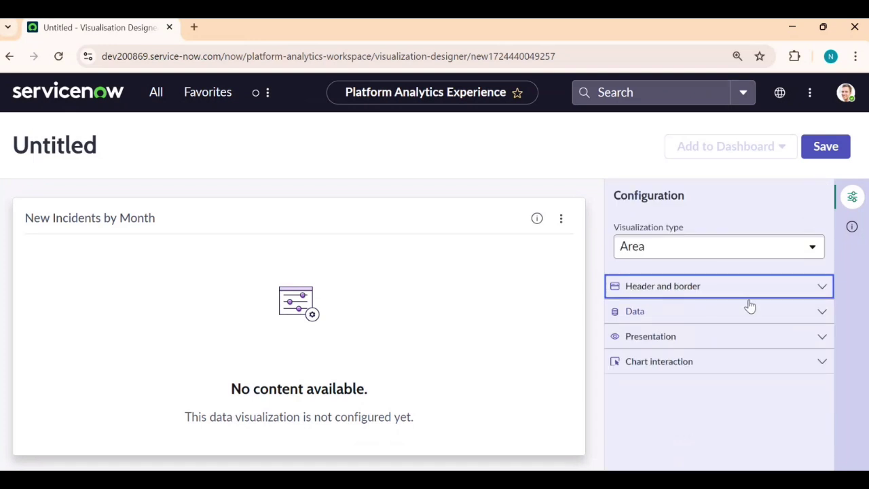
{"action": "left_click", "coordinate": [737, 319]}
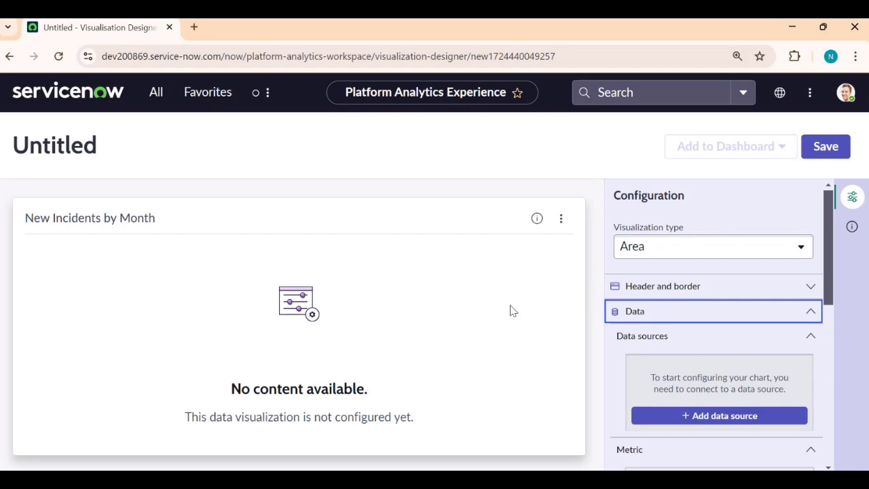
Step: Start adding a data source, search the sources for "incident" and select the Incident [incident] table
{"action": "left_click", "coordinate": [665, 426]}
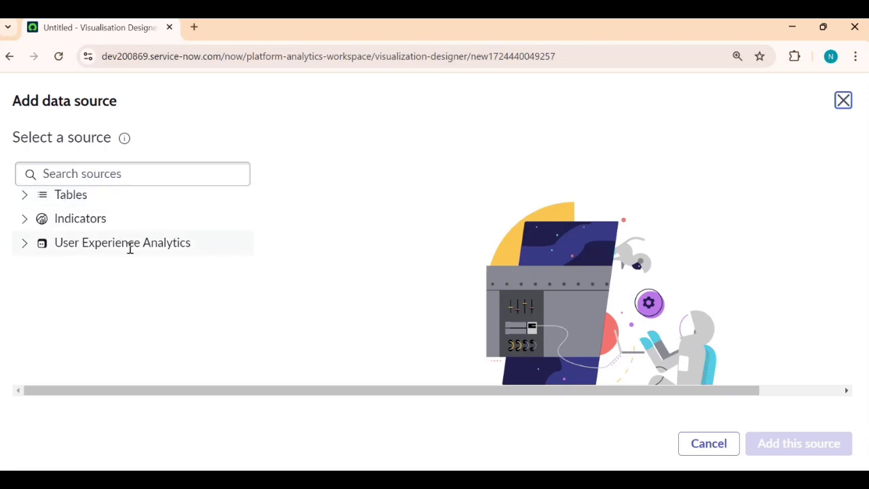
{"action": "left_click", "coordinate": [103, 176]}
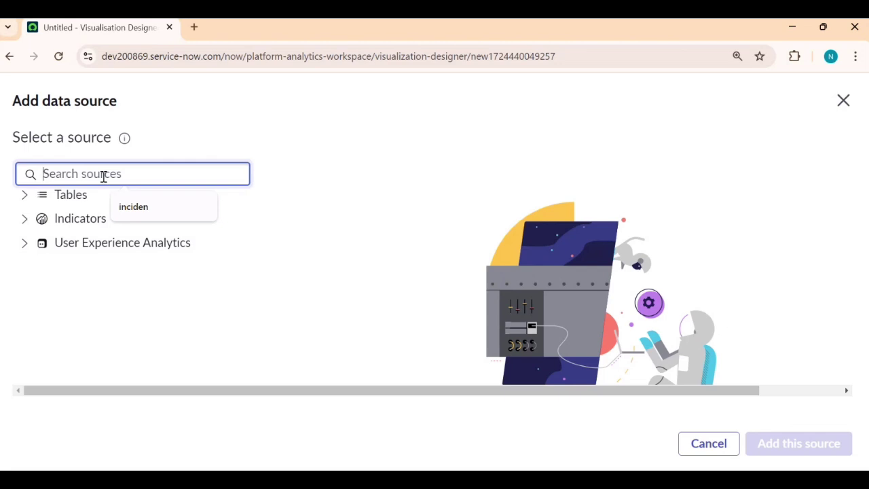
{"action": "type", "text": "incident"}
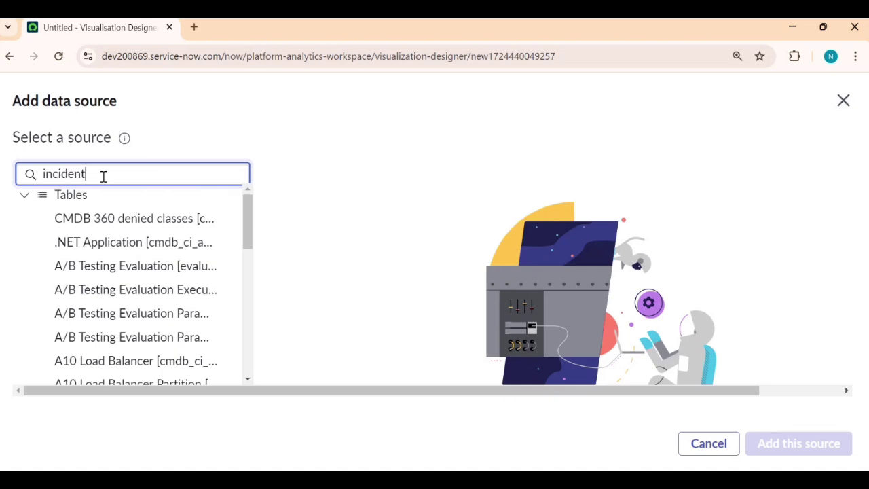
{"action": "scroll", "coordinate": [116, 218], "scroll_direction": "down", "scroll_amount": 2}
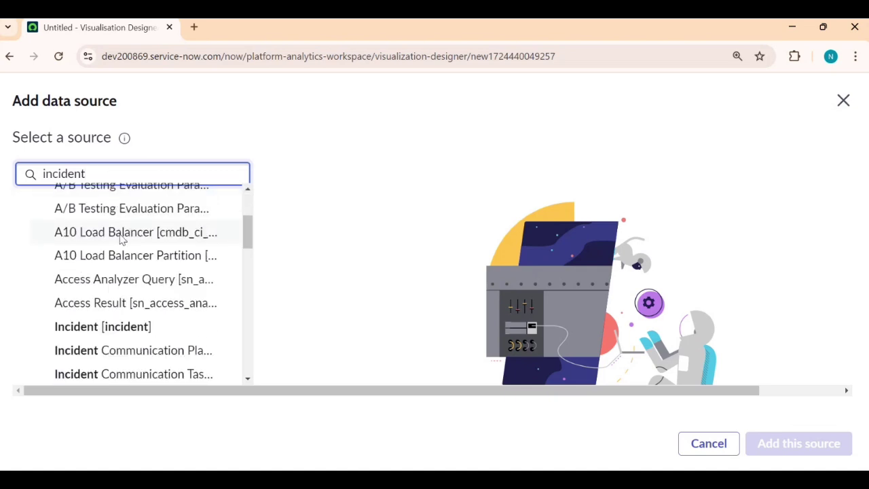
{"action": "scroll", "coordinate": [121, 237], "scroll_direction": "down", "scroll_amount": 1}
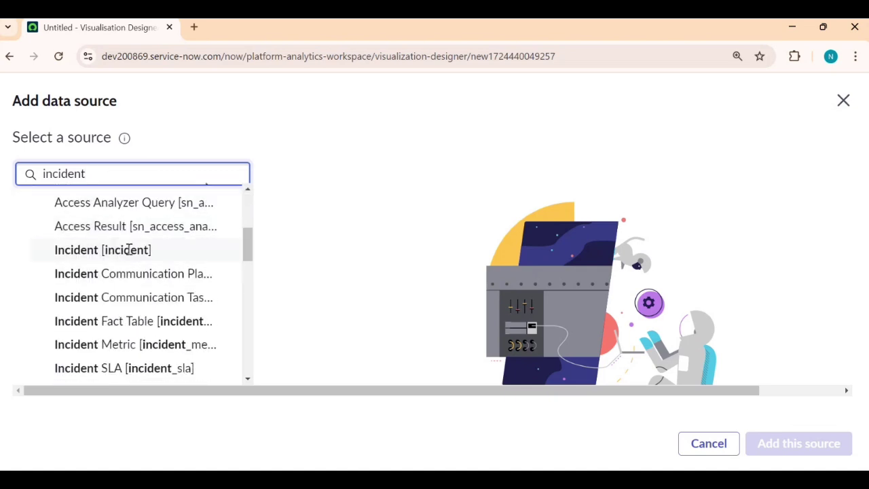
{"action": "scroll", "coordinate": [132, 275], "scroll_direction": "down", "scroll_amount": 5}
{"action": "scroll", "coordinate": [88, 281], "scroll_direction": "up", "scroll_amount": 2}
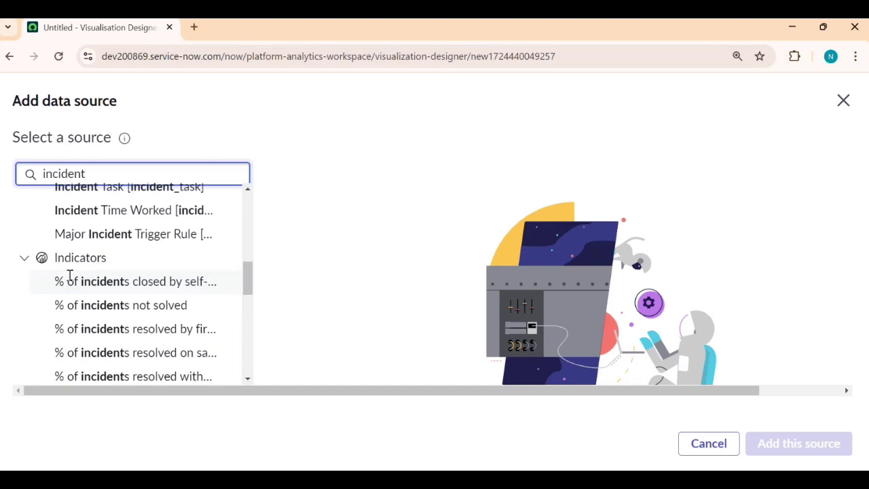
{"action": "scroll", "coordinate": [102, 326], "scroll_direction": "down", "scroll_amount": 3}
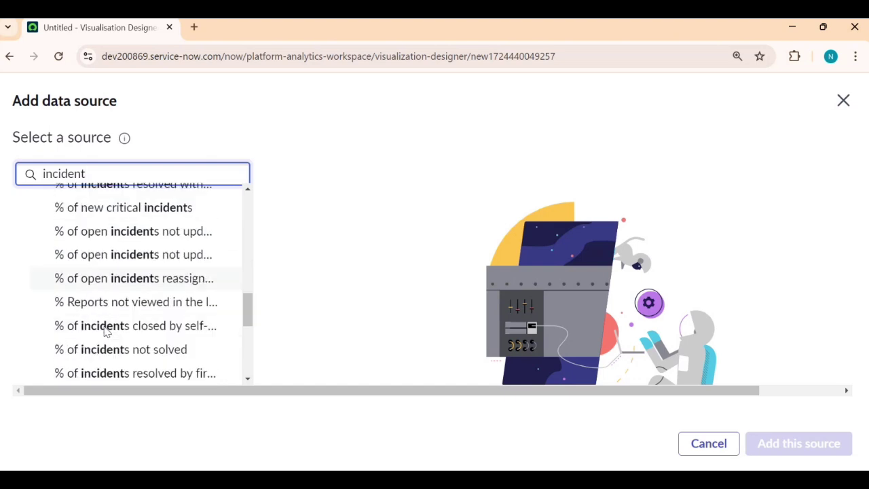
{"action": "scroll", "coordinate": [105, 330], "scroll_direction": "up", "scroll_amount": 10}
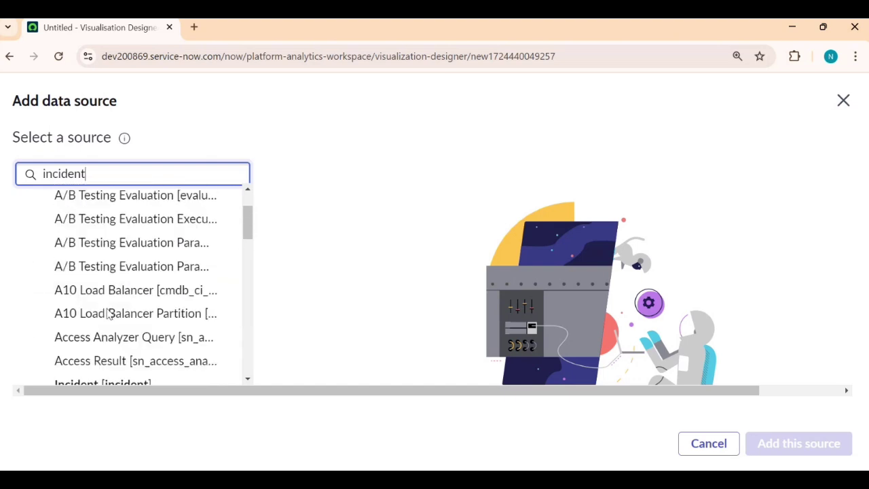
{"action": "scroll", "coordinate": [107, 292], "scroll_direction": "up", "scroll_amount": 2}
{"action": "scroll", "coordinate": [98, 266], "scroll_direction": "down", "scroll_amount": 5}
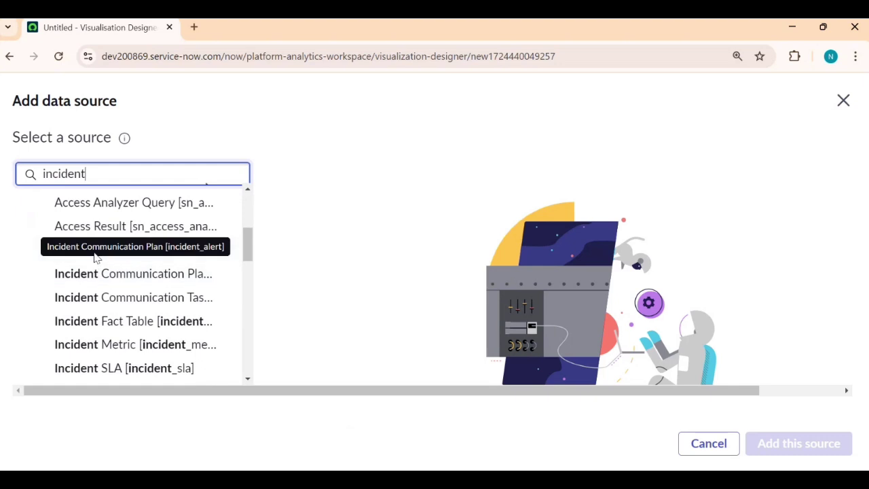
{"action": "left_click", "coordinate": [93, 251]}
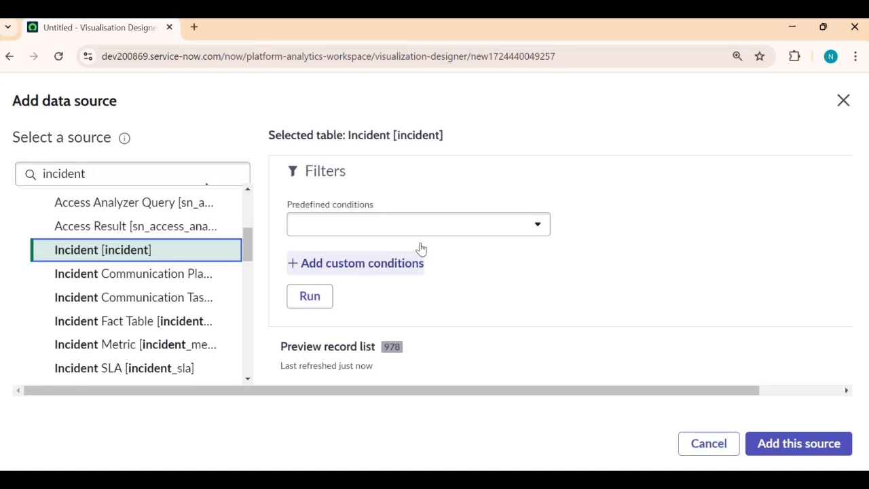
Step: Browse the predefined filter conditions offered for the Incident table and leave them unselected
{"action": "left_click", "coordinate": [537, 229]}
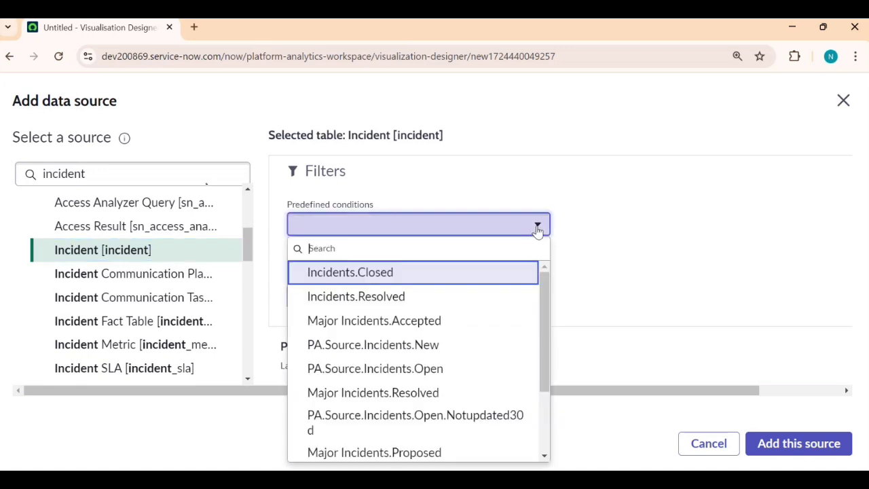
{"action": "scroll", "coordinate": [444, 344], "scroll_direction": "down", "scroll_amount": 2}
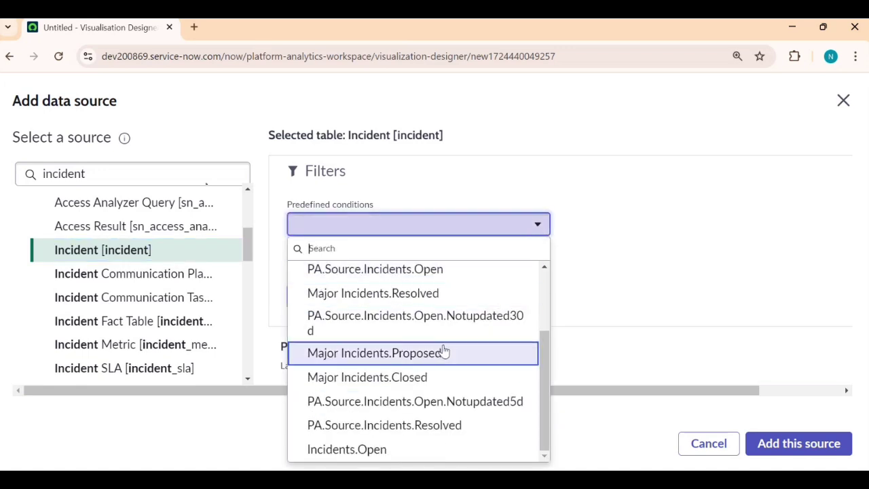
{"action": "scroll", "coordinate": [372, 407], "scroll_direction": "up", "scroll_amount": 3}
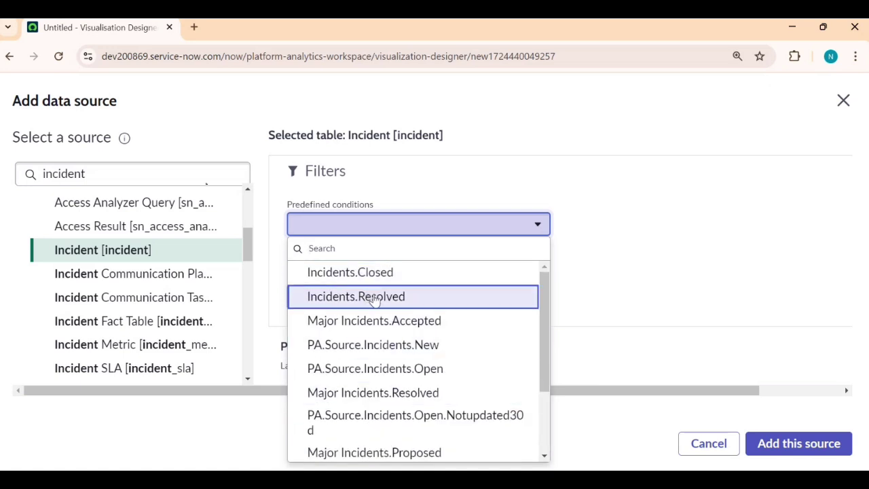
{"action": "left_click", "coordinate": [609, 254]}
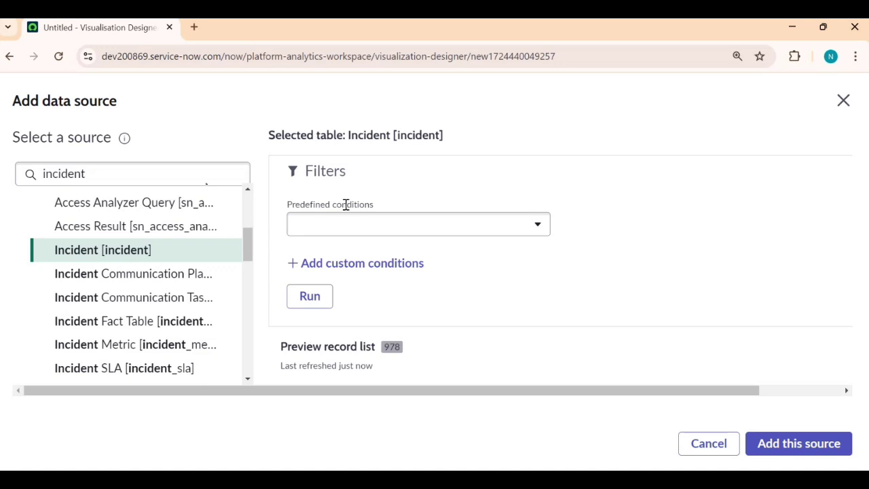
Step: Add the custom condition "Active is true" to the Incident source and run the filter
{"action": "left_click", "coordinate": [345, 267]}
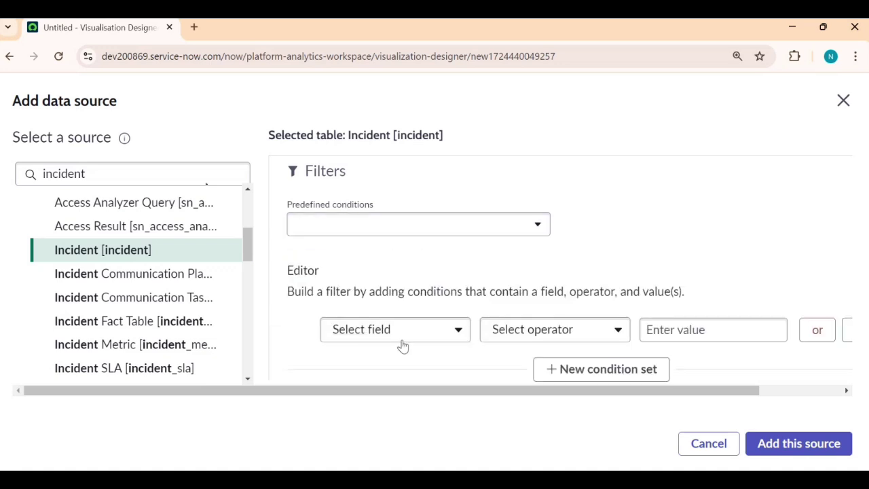
{"action": "left_click", "coordinate": [403, 340]}
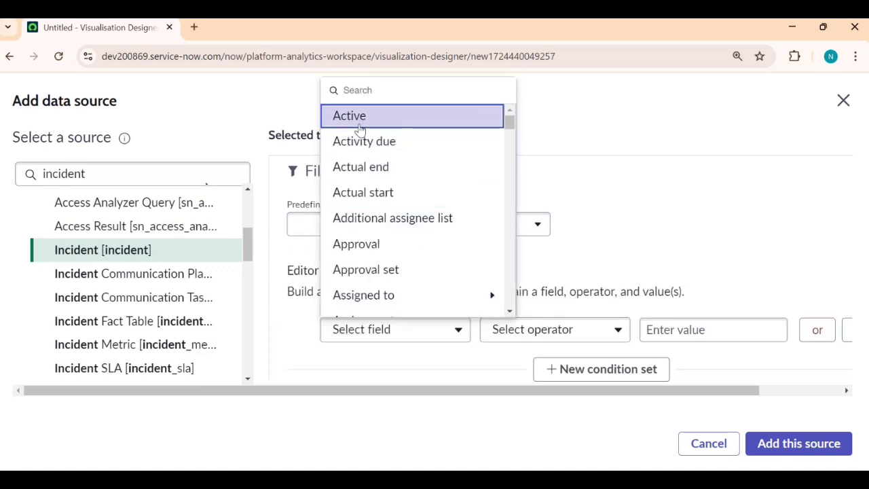
{"action": "left_click", "coordinate": [359, 123]}
{"action": "scroll", "coordinate": [639, 320], "scroll_direction": "down", "scroll_amount": 3}
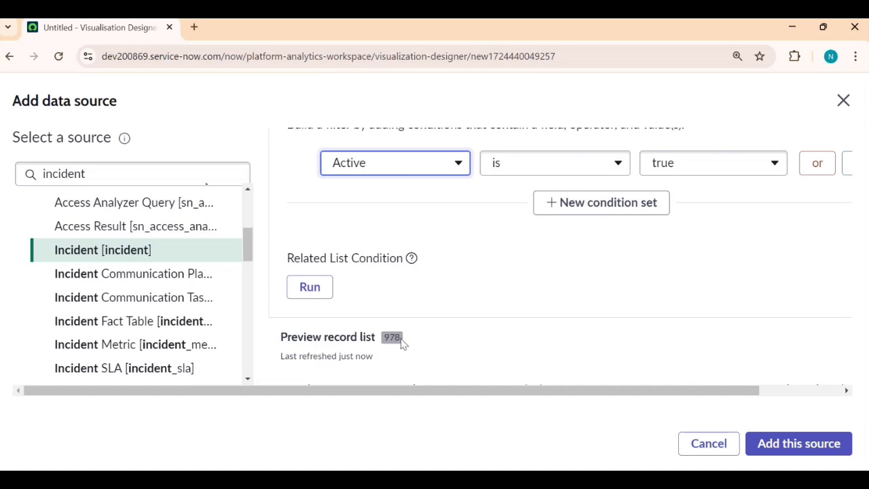
{"action": "left_click", "coordinate": [307, 285]}
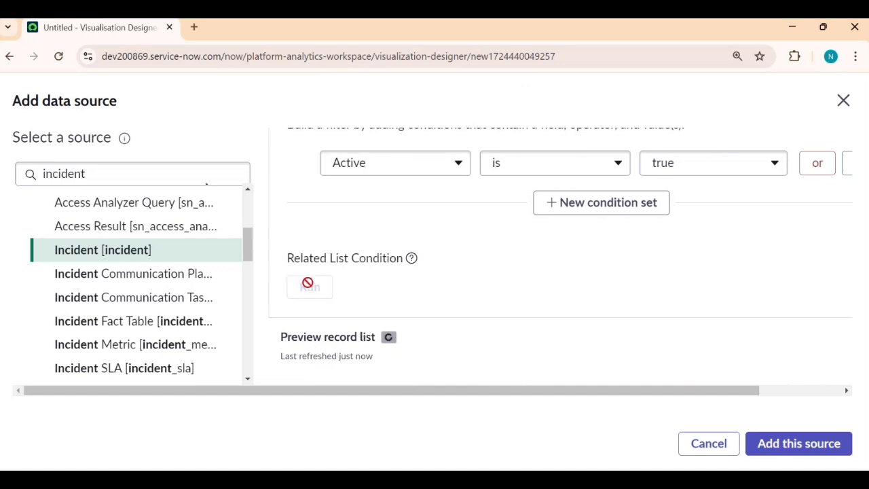
Step: Review the filtered incident records in the preview list and add the Incident table as the chart's data source
{"action": "scroll", "coordinate": [353, 284], "scroll_direction": "down", "scroll_amount": 1}
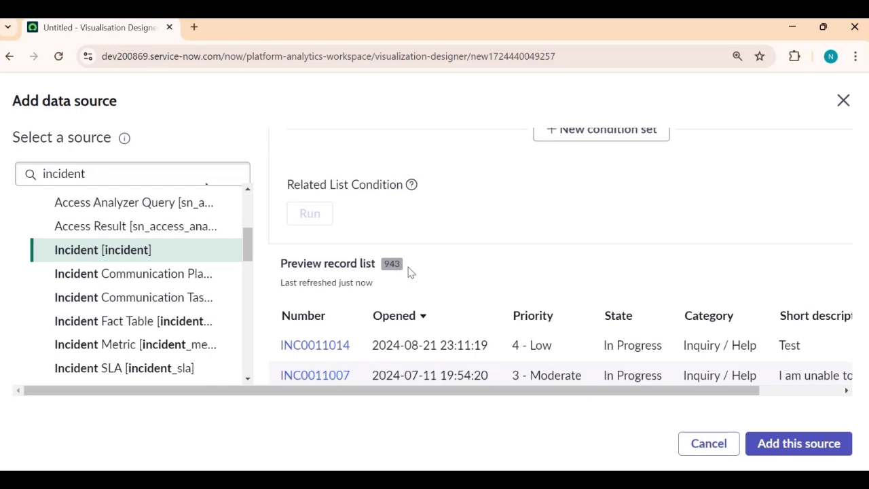
{"action": "scroll", "coordinate": [492, 306], "scroll_direction": "down", "scroll_amount": 1}
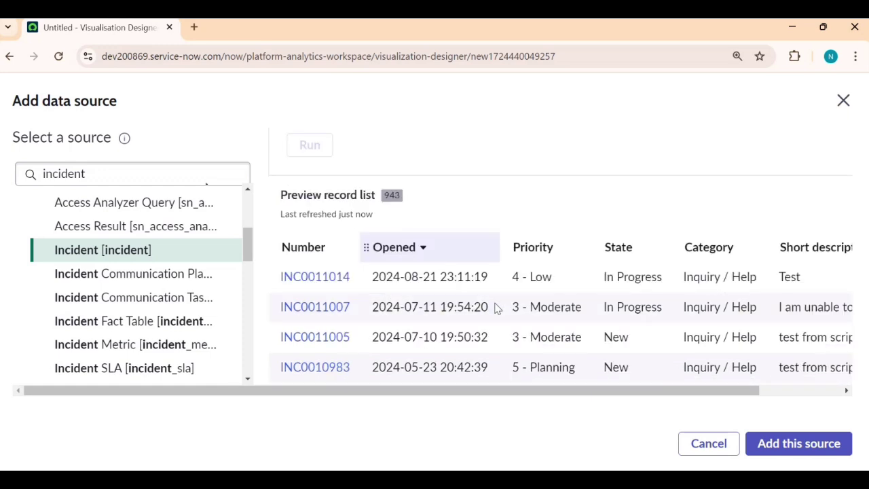
{"action": "scroll", "coordinate": [495, 307], "scroll_direction": "down", "scroll_amount": 1}
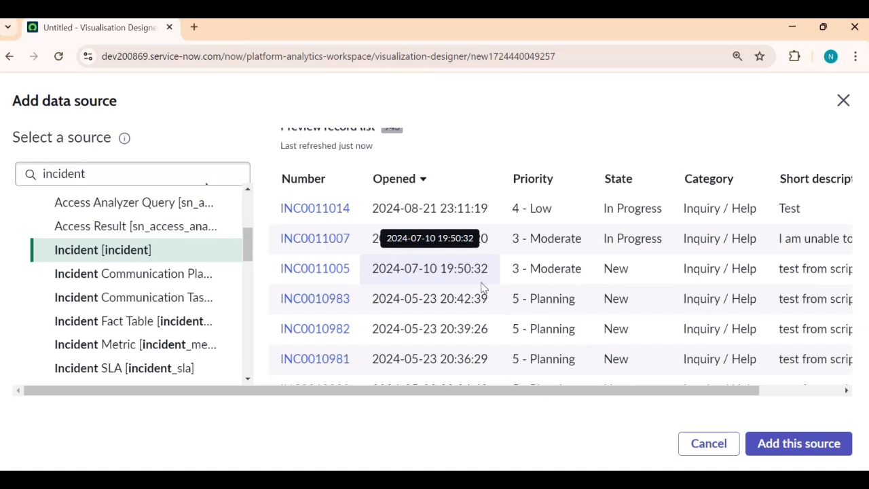
{"action": "left_click", "coordinate": [767, 445]}
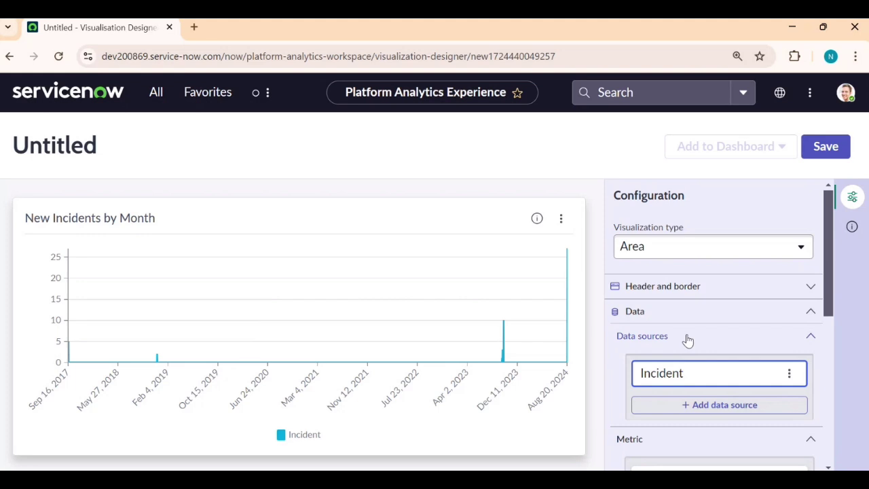
Step: Save the visualization under the name "Monthly Incidents Trend" and dismiss the save notification
{"action": "left_click", "coordinate": [832, 156]}
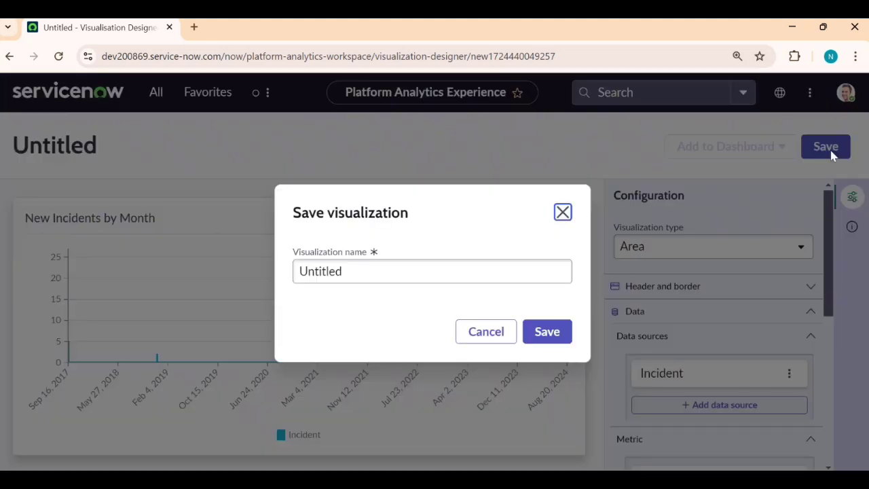
{"action": "left_click", "coordinate": [341, 281]}
{"action": "double_click", "coordinate": [342, 280]}
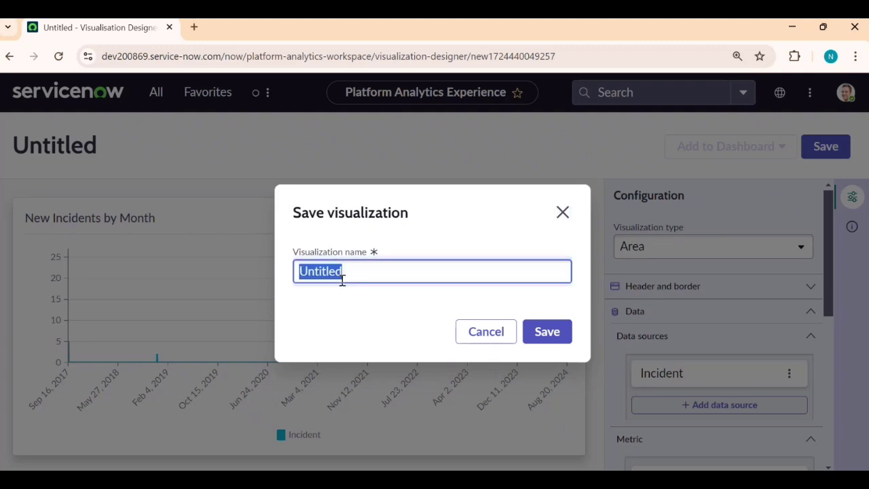
{"action": "type", "text": "Ne"}
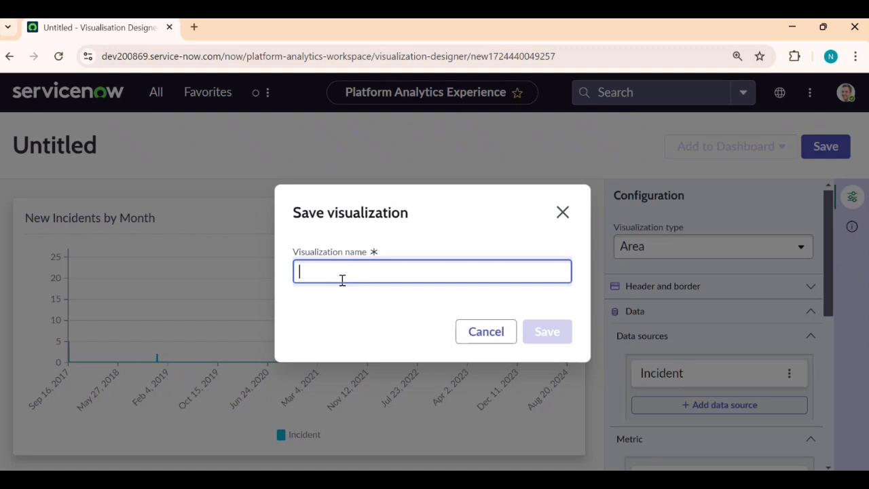
{"action": "type", "text": "Monthy"}
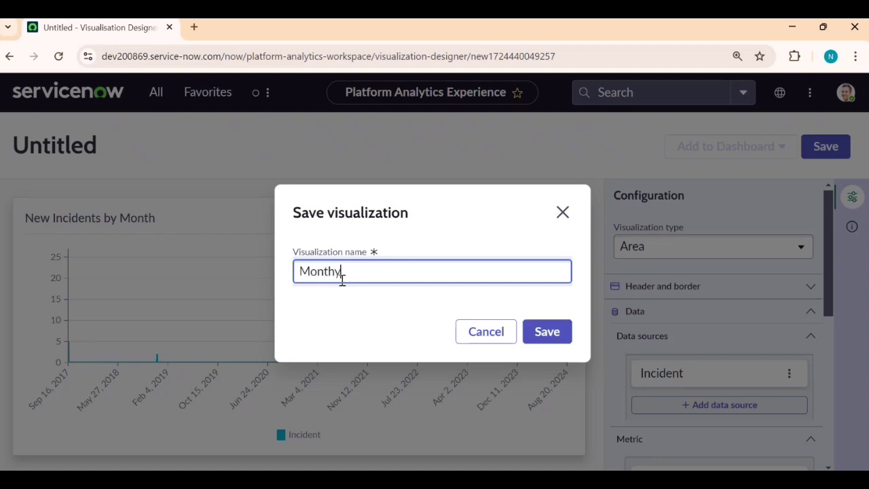
{"action": "type", "text": " Incidetsrend"}
{"action": "key", "text": "BackSpace"}
{"action": "key", "text": "BackSpace"}
{"action": "key", "text": "BackSpace"}
{"action": "type", "text": "Trend"}
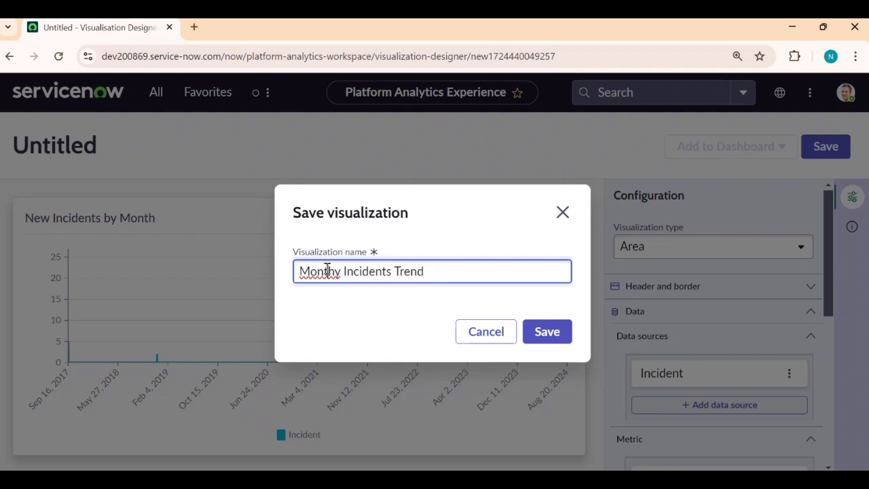
{"action": "right_click", "coordinate": [327, 270]}
{"action": "left_click", "coordinate": [364, 83]}
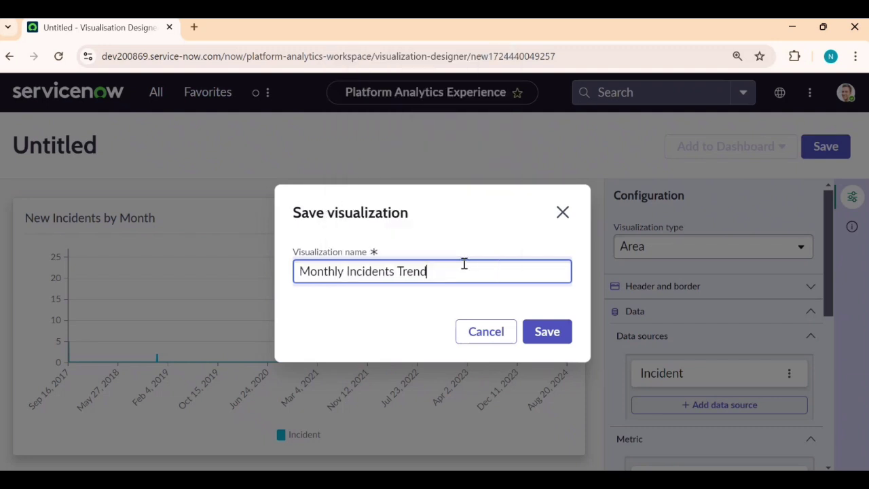
{"action": "left_click", "coordinate": [544, 333]}
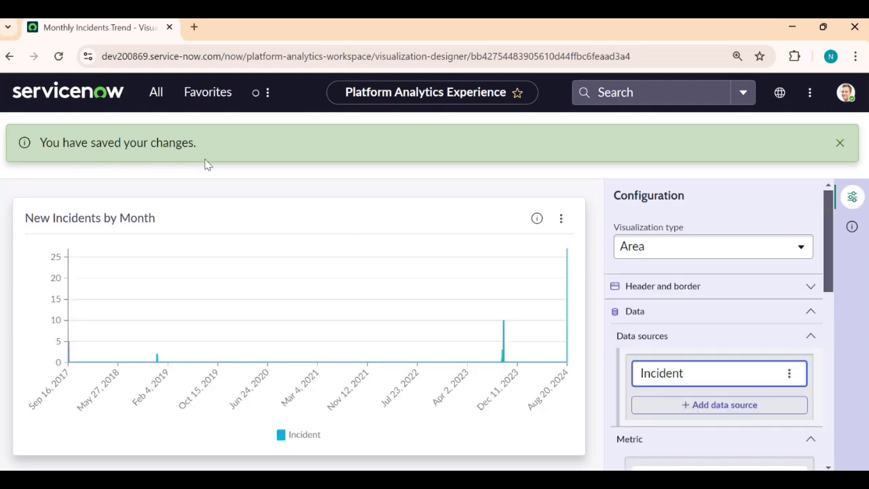
{"action": "left_click", "coordinate": [840, 142]}
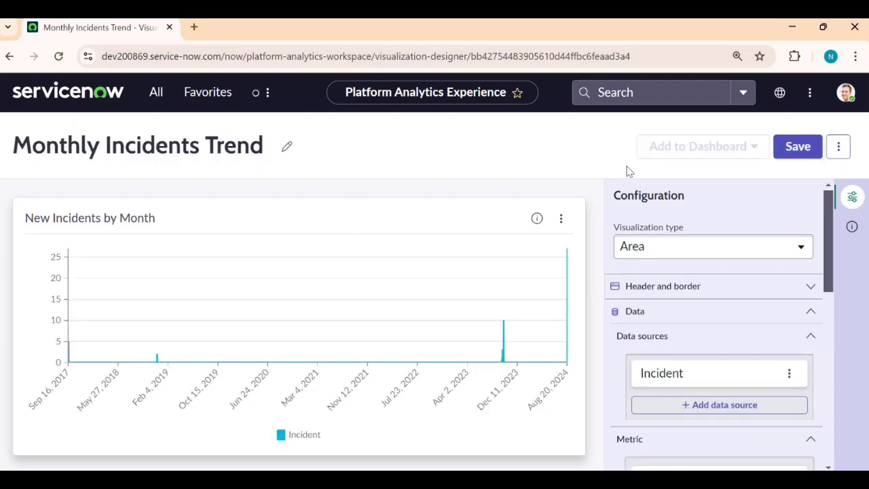
Step: Set the chart's trend to aggregate by Month on the Created date field, apply it and save the visualization
{"action": "scroll", "coordinate": [626, 380], "scroll_direction": "down", "scroll_amount": 3}
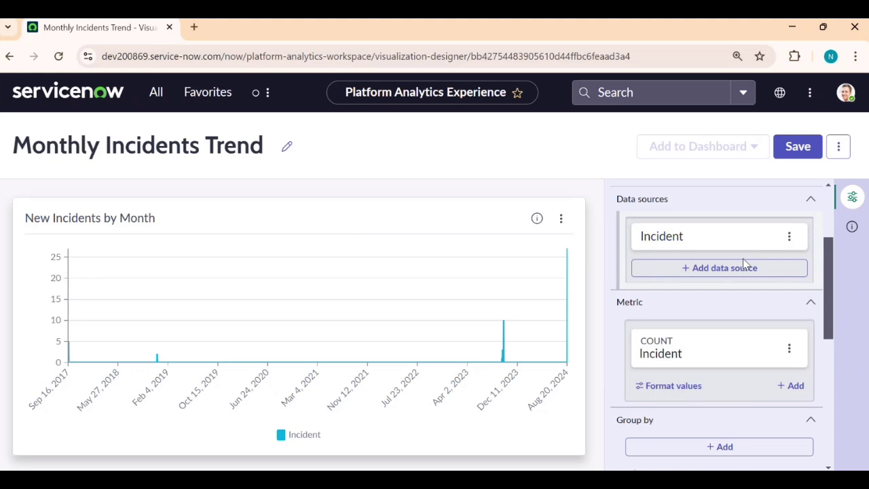
{"action": "scroll", "coordinate": [750, 326], "scroll_direction": "down", "scroll_amount": 1}
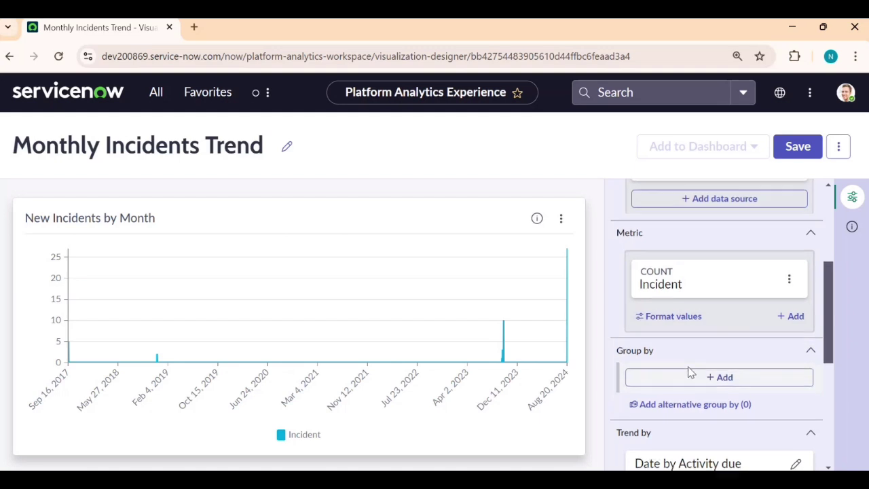
{"action": "scroll", "coordinate": [691, 371], "scroll_direction": "down", "scroll_amount": 1}
{"action": "scroll", "coordinate": [703, 375], "scroll_direction": "down", "scroll_amount": 1}
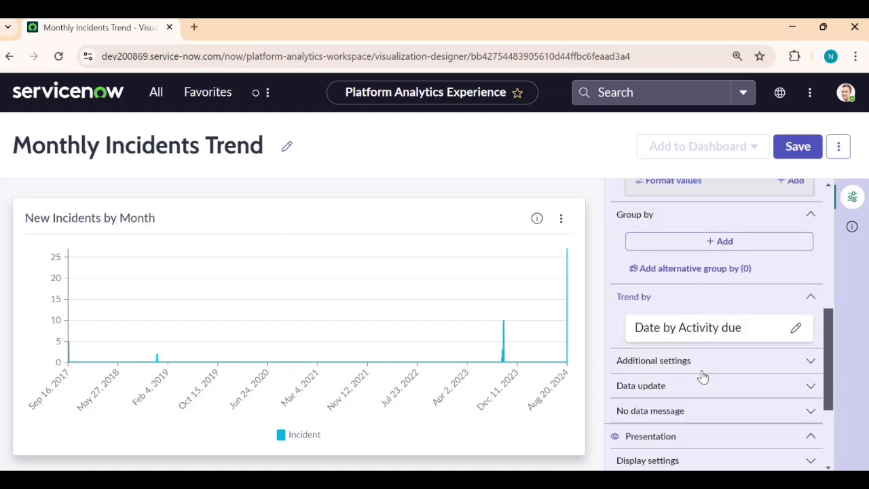
{"action": "left_click", "coordinate": [735, 337]}
{"action": "left_click", "coordinate": [416, 312]}
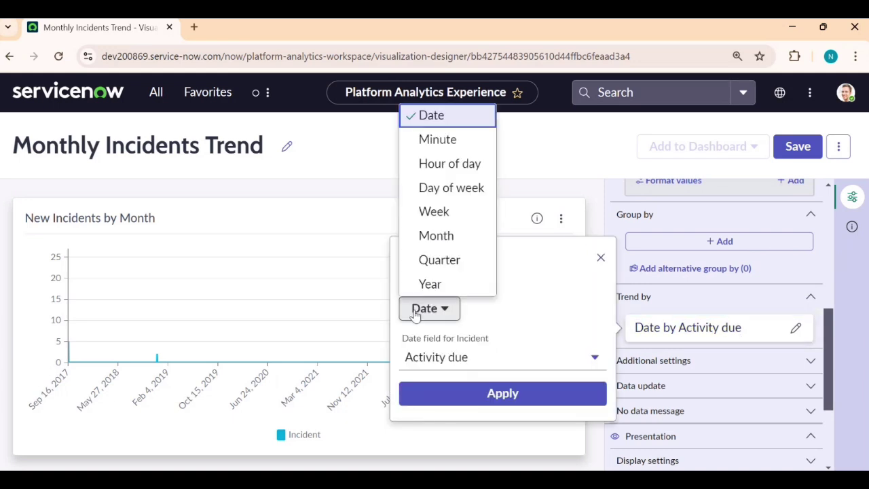
{"action": "left_click", "coordinate": [427, 235]}
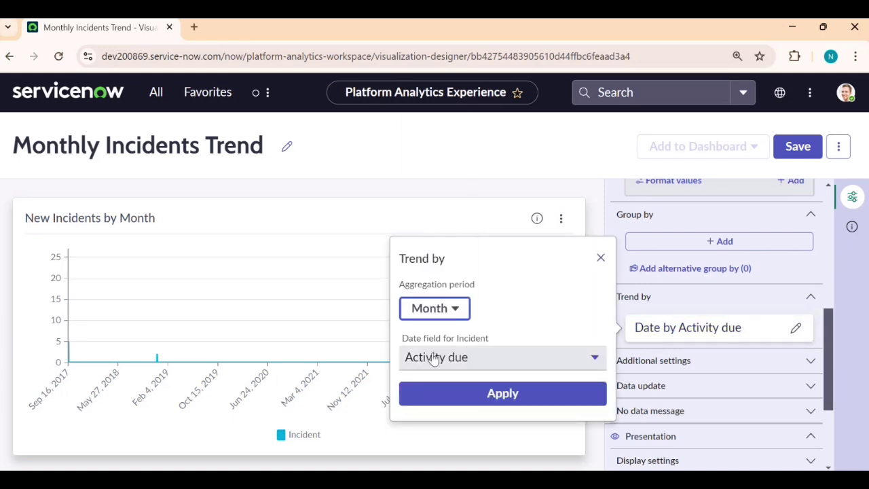
{"action": "left_click", "coordinate": [473, 367]}
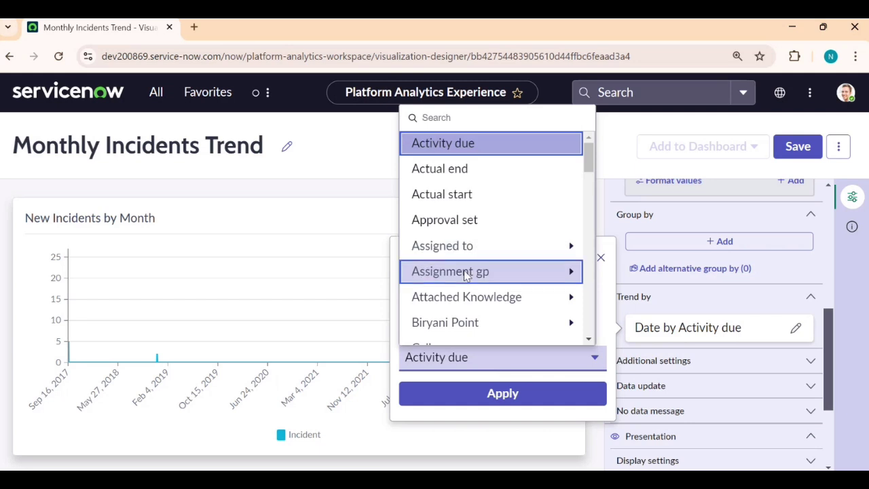
{"action": "scroll", "coordinate": [465, 287], "scroll_direction": "down", "scroll_amount": 3}
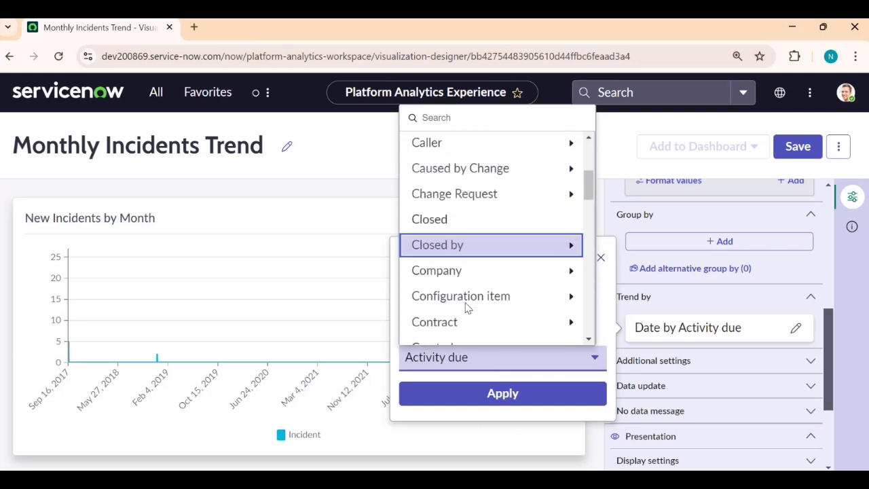
{"action": "scroll", "coordinate": [466, 309], "scroll_direction": "down", "scroll_amount": 3}
{"action": "left_click", "coordinate": [453, 285]}
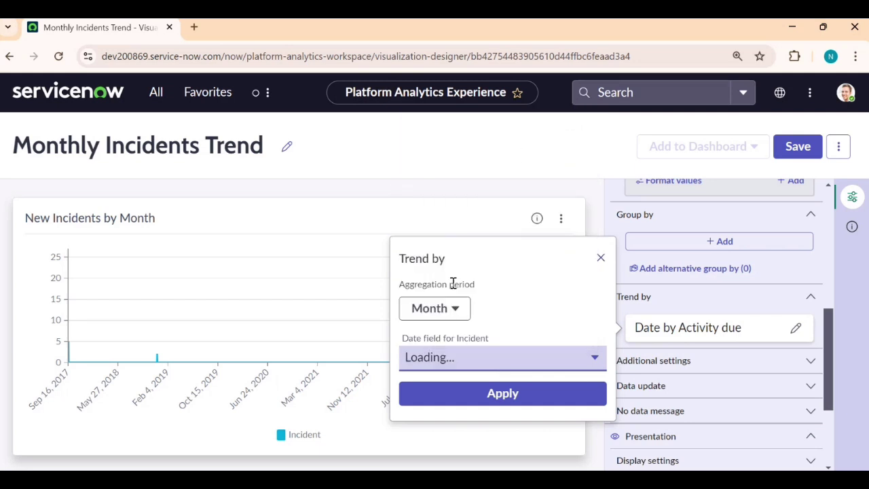
{"action": "left_click", "coordinate": [487, 399]}
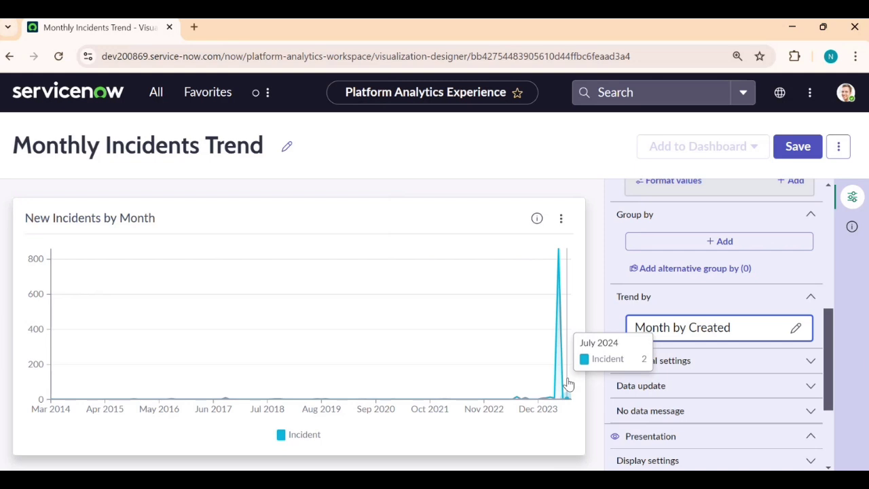
{"action": "left_click", "coordinate": [792, 149]}
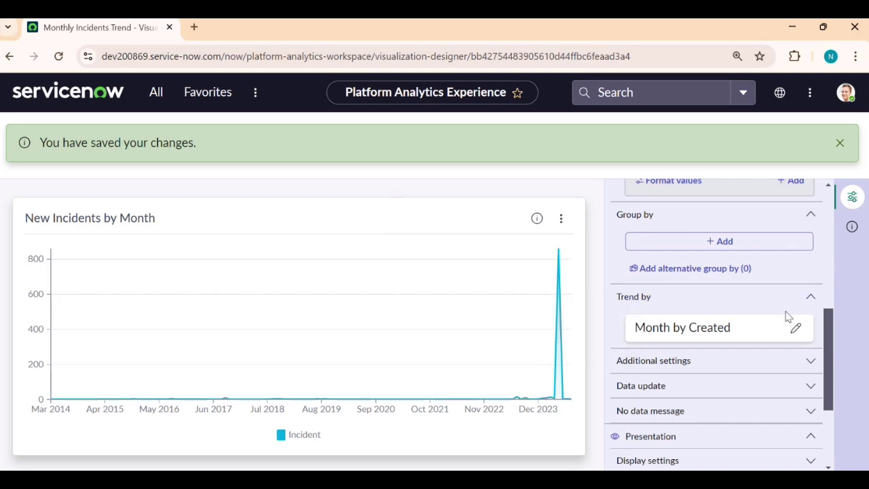
Step: Expand the additional settings and review the data update options for filters, drilldown and refresh without changing them
{"action": "scroll", "coordinate": [671, 390], "scroll_direction": "up", "scroll_amount": 5}
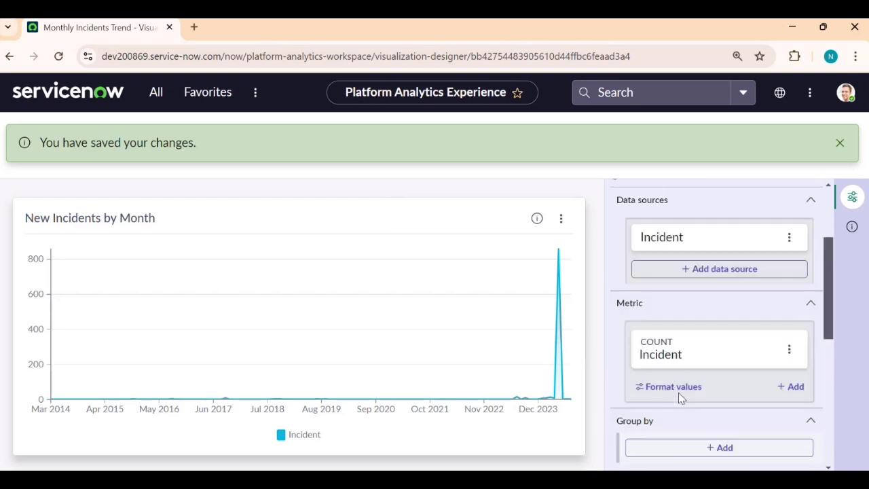
{"action": "scroll", "coordinate": [678, 397], "scroll_direction": "down", "scroll_amount": 8}
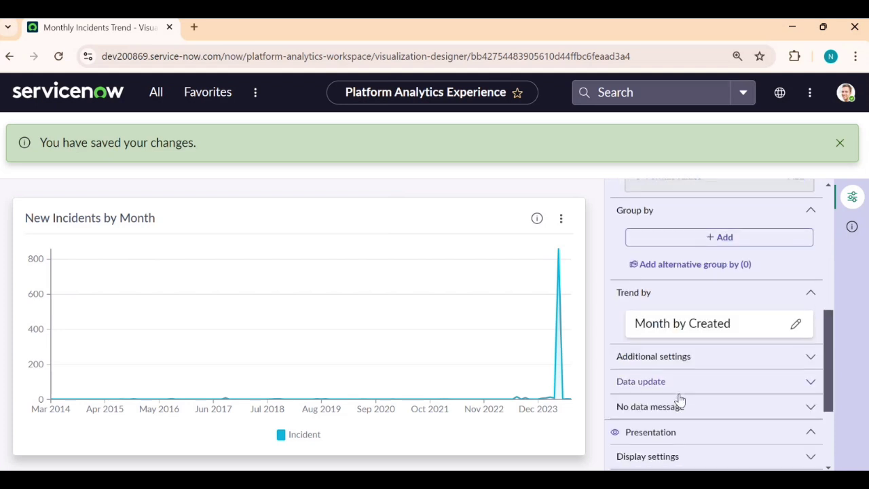
{"action": "left_click", "coordinate": [705, 301]}
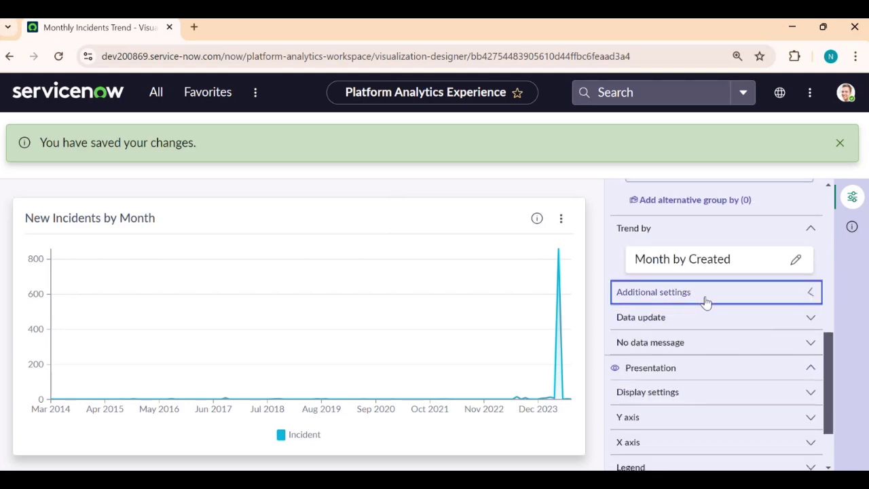
{"action": "left_click", "coordinate": [810, 325]}
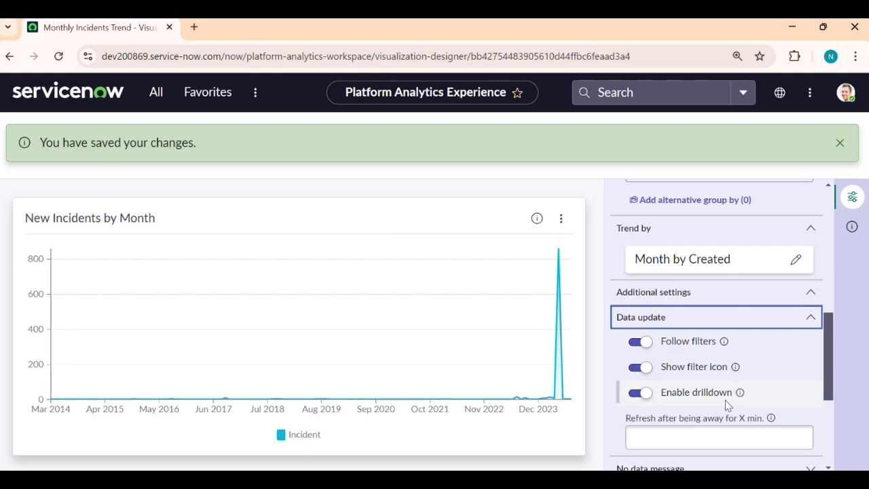
{"action": "mouse_move", "coordinate": [568, 377]}
{"action": "left_click", "coordinate": [813, 322]}
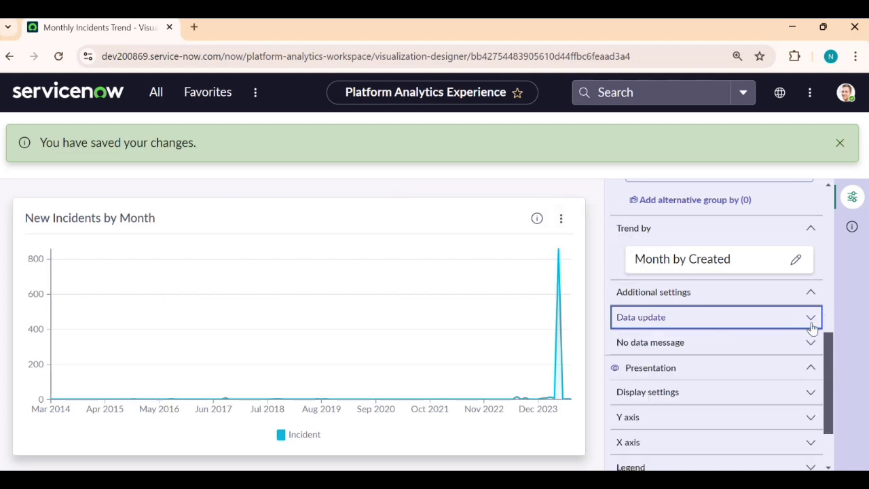
Step: Enable the custom message for when there is no data, and review its content and alignment options, keeping Vertical centered
{"action": "left_click", "coordinate": [682, 350]}
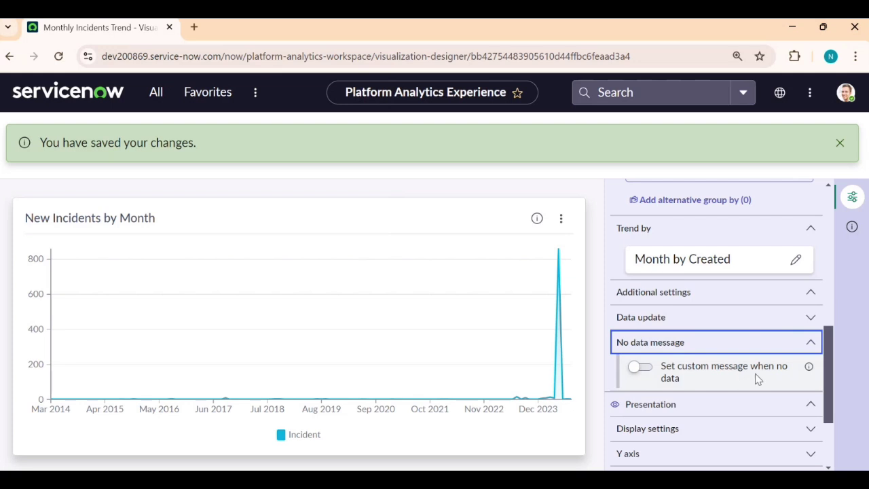
{"action": "left_click", "coordinate": [648, 369]}
{"action": "scroll", "coordinate": [659, 407], "scroll_direction": "down", "scroll_amount": 3}
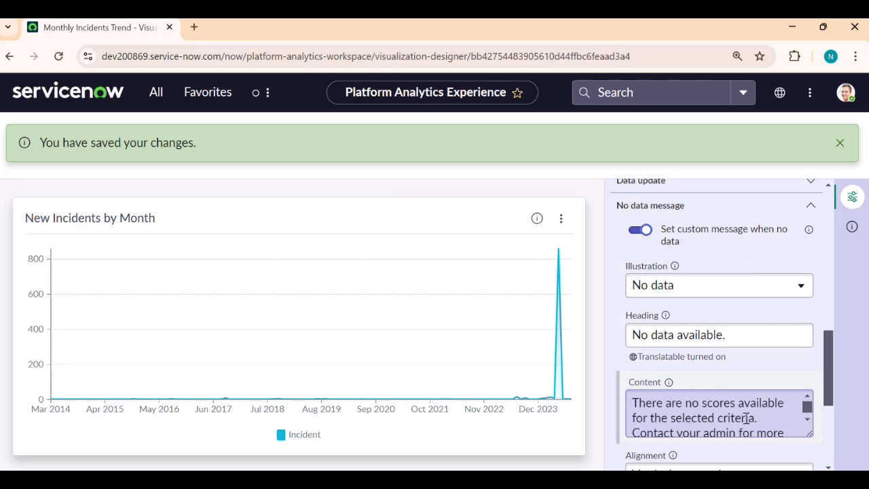
{"action": "scroll", "coordinate": [746, 419], "scroll_direction": "down", "scroll_amount": 1}
{"action": "scroll", "coordinate": [742, 438], "scroll_direction": "down", "scroll_amount": 3}
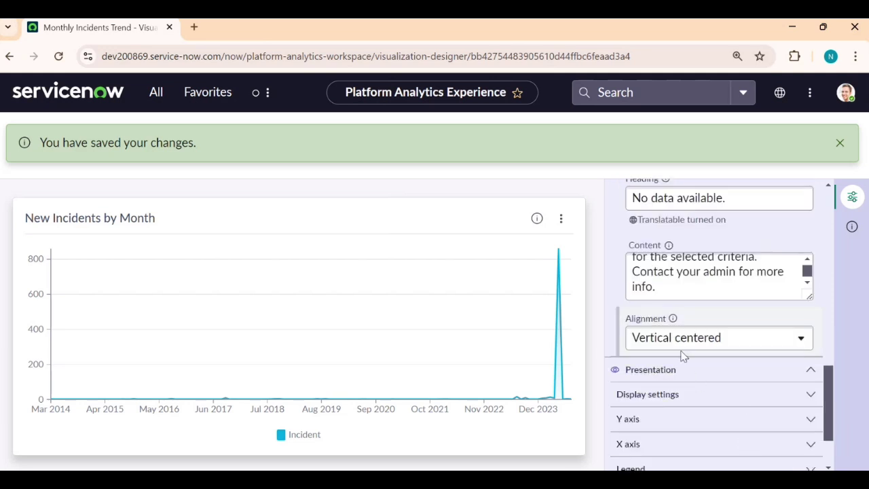
{"action": "left_click", "coordinate": [759, 353]}
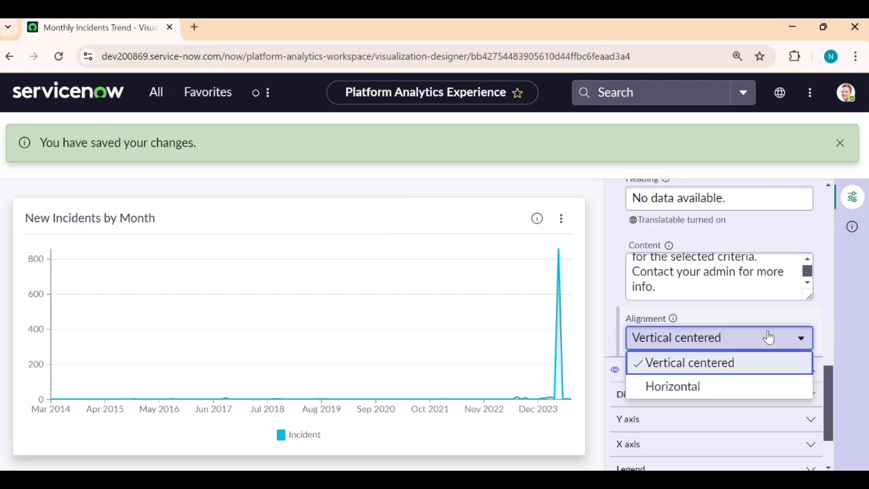
{"action": "left_click", "coordinate": [767, 337]}
{"action": "scroll", "coordinate": [730, 345], "scroll_direction": "up", "scroll_amount": 5}
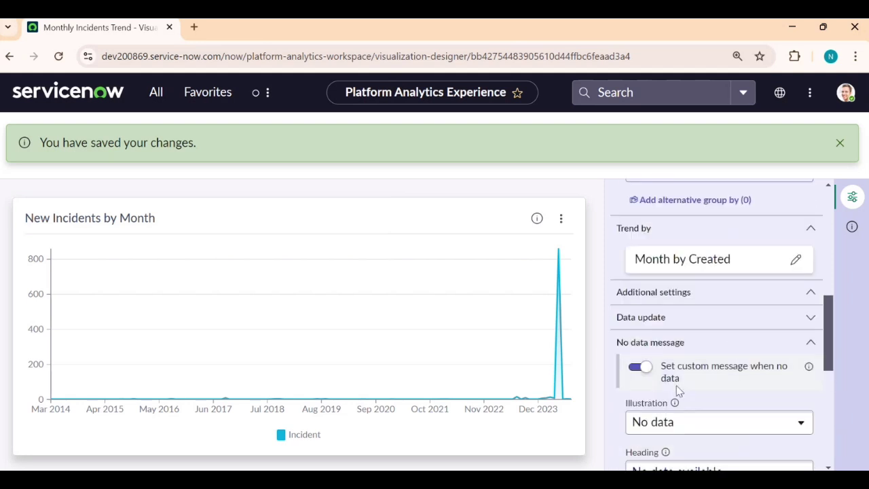
{"action": "left_click", "coordinate": [810, 345]}
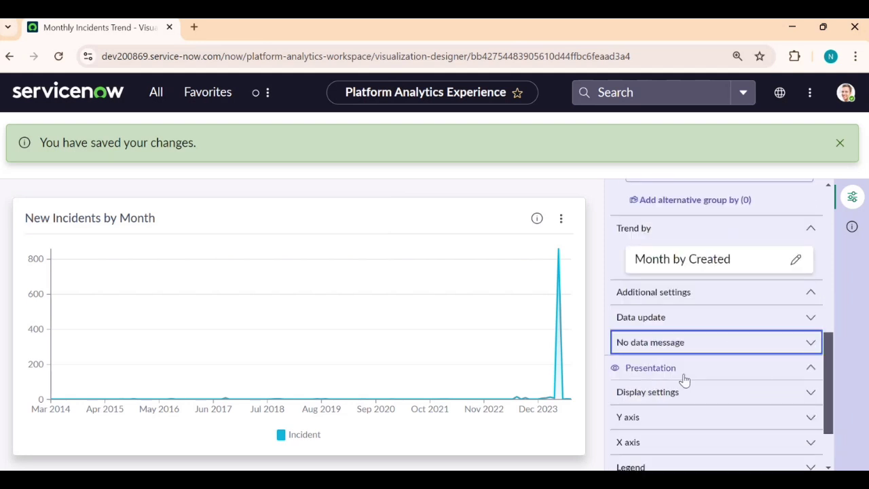
Step: Collapse the Data section and expand the Display settings within the Presentation section
{"action": "left_click", "coordinate": [807, 367]}
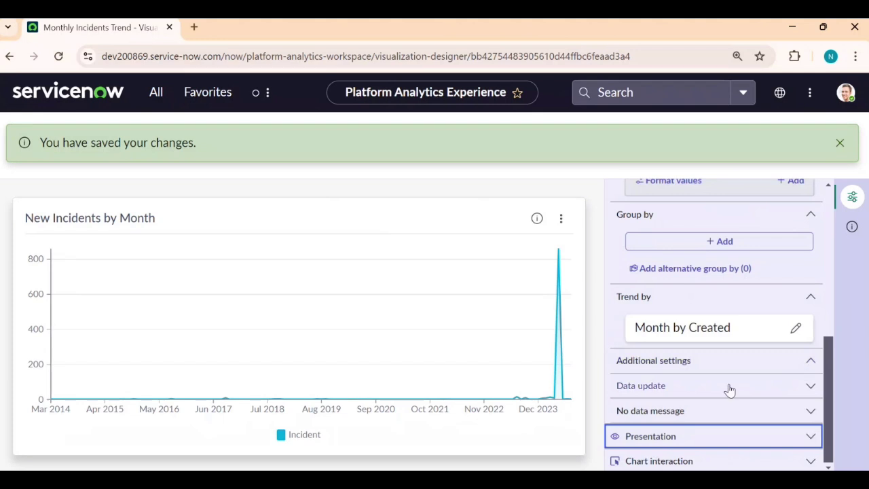
{"action": "scroll", "coordinate": [738, 358], "scroll_direction": "up", "scroll_amount": 10}
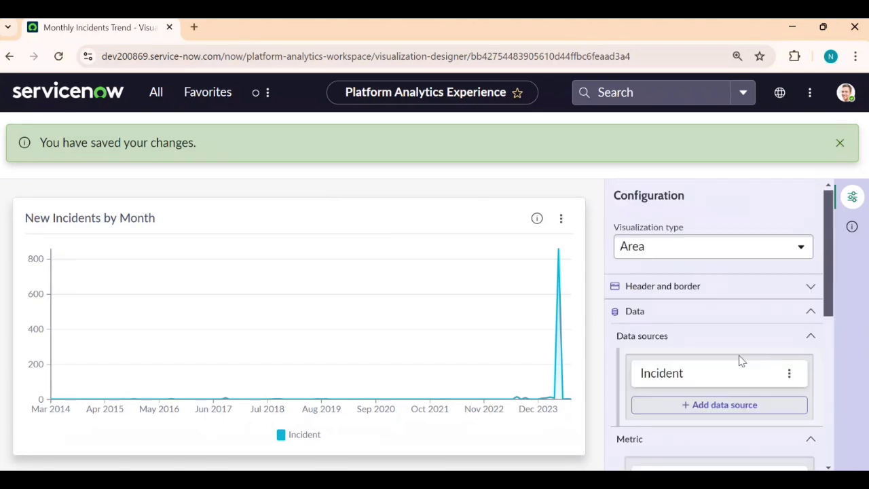
{"action": "left_click", "coordinate": [808, 314]}
{"action": "left_click", "coordinate": [810, 337]}
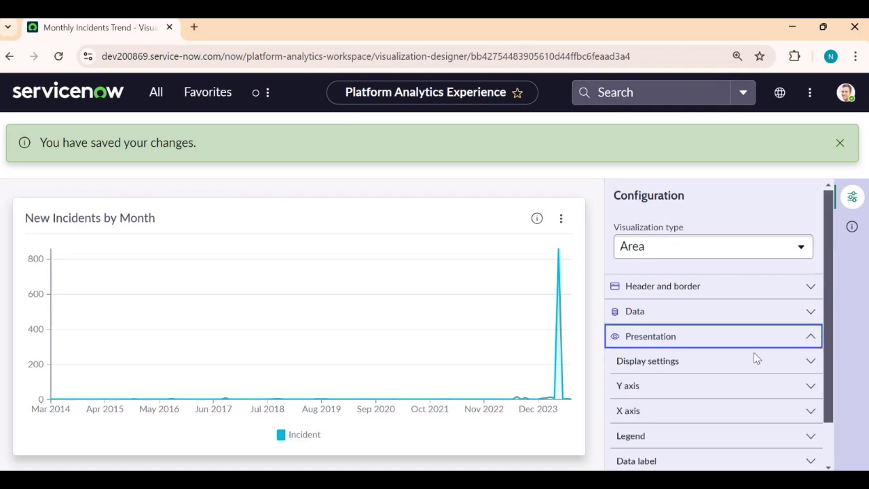
{"action": "scroll", "coordinate": [733, 366], "scroll_direction": "down", "scroll_amount": 1}
{"action": "left_click", "coordinate": [754, 311]}
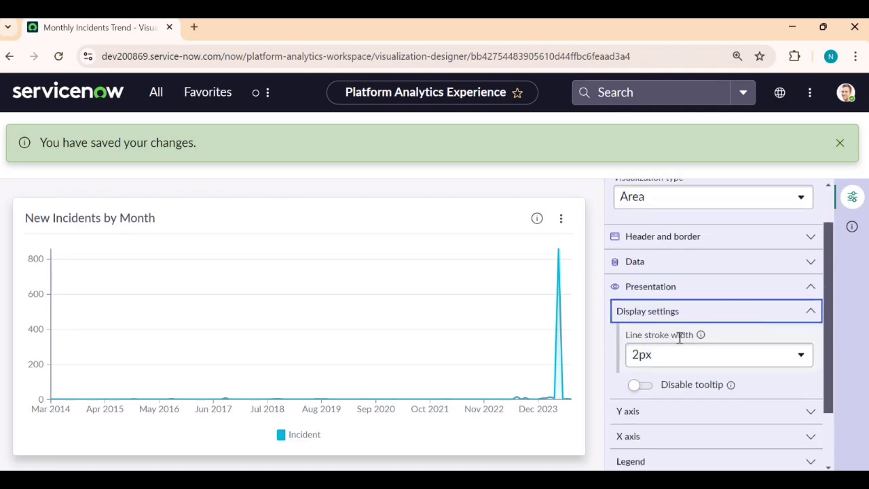
Step: Try a line stroke width of 1px on the area chart and set it back to 2px
{"action": "mouse_move", "coordinate": [565, 344]}
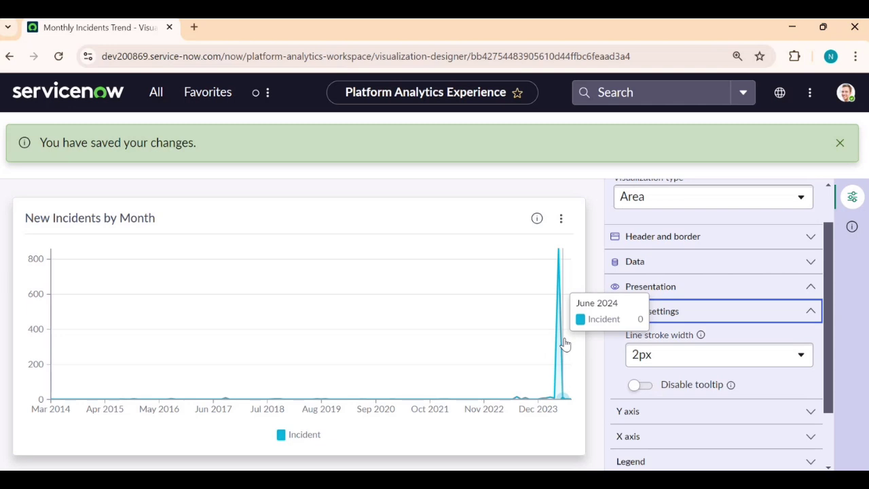
{"action": "left_click", "coordinate": [661, 365]}
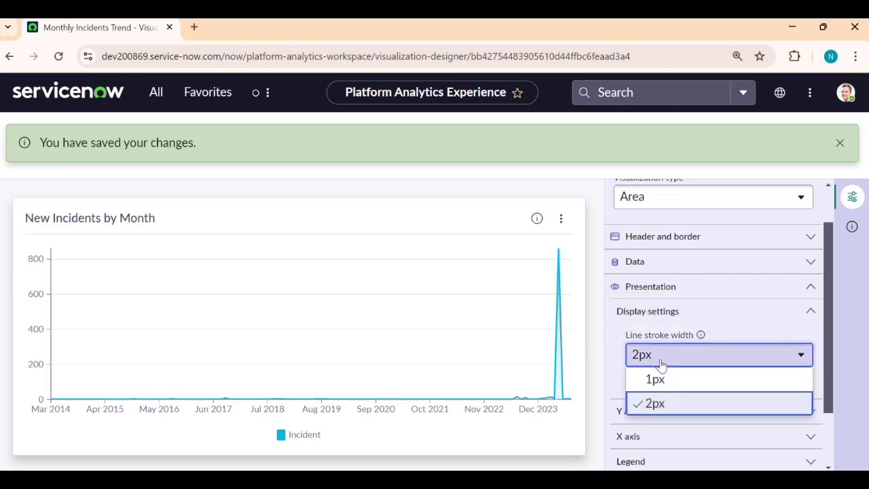
{"action": "left_click", "coordinate": [665, 378]}
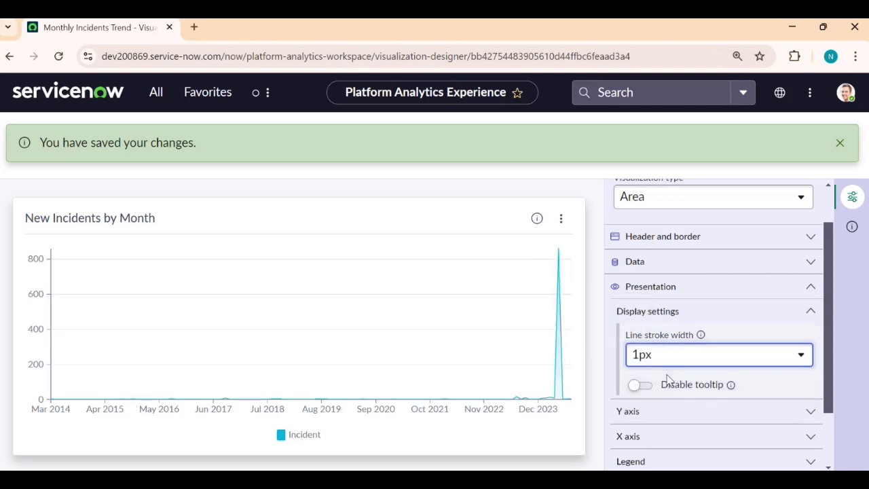
{"action": "left_click", "coordinate": [659, 361]}
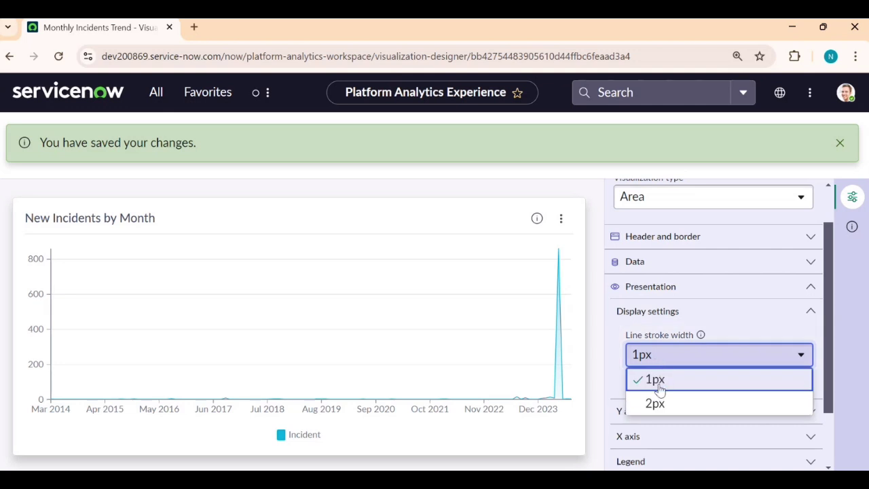
{"action": "left_click", "coordinate": [653, 403]}
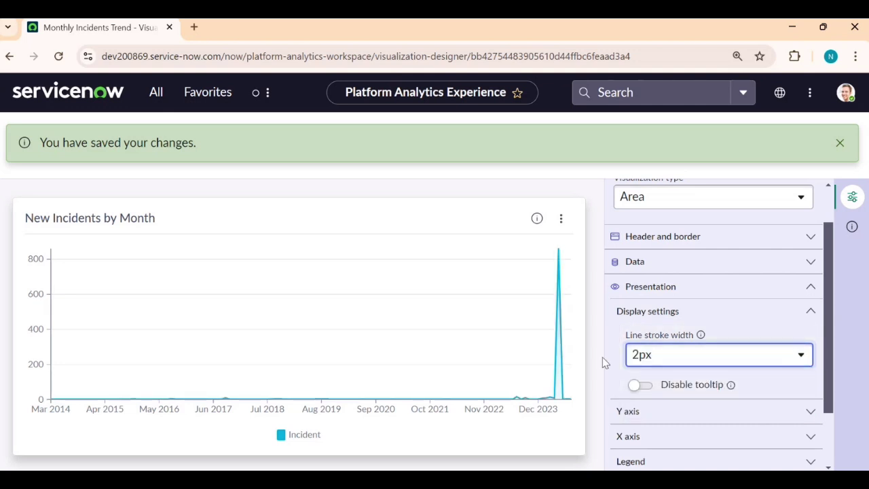
{"action": "left_click", "coordinate": [697, 360]}
{"action": "left_click", "coordinate": [697, 359]}
Step: Try disabling the chart's tooltip, check the option's help text, and turn the tooltip back on
{"action": "left_click", "coordinate": [646, 390]}
{"action": "left_click", "coordinate": [642, 385]}
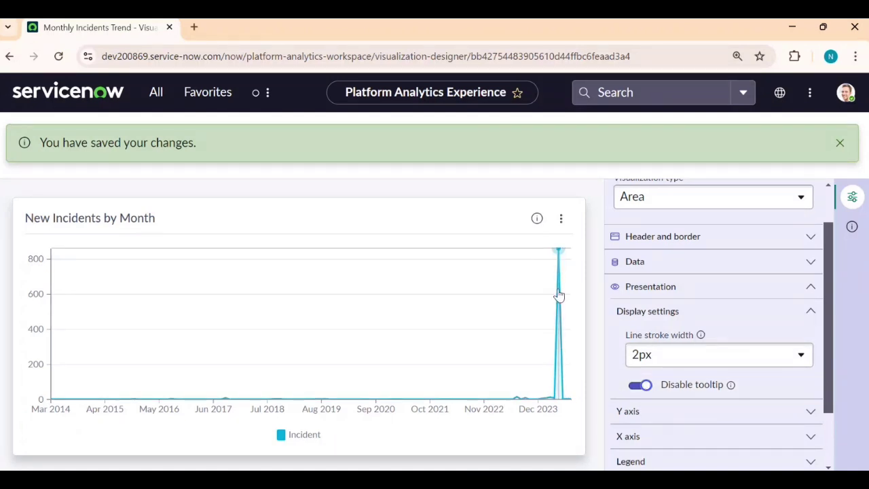
{"action": "left_click", "coordinate": [638, 384]}
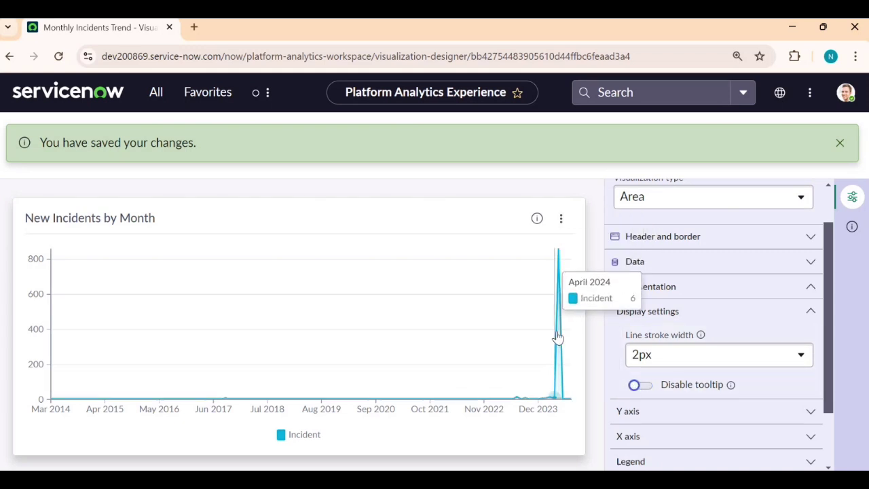
{"action": "left_click", "coordinate": [730, 385]}
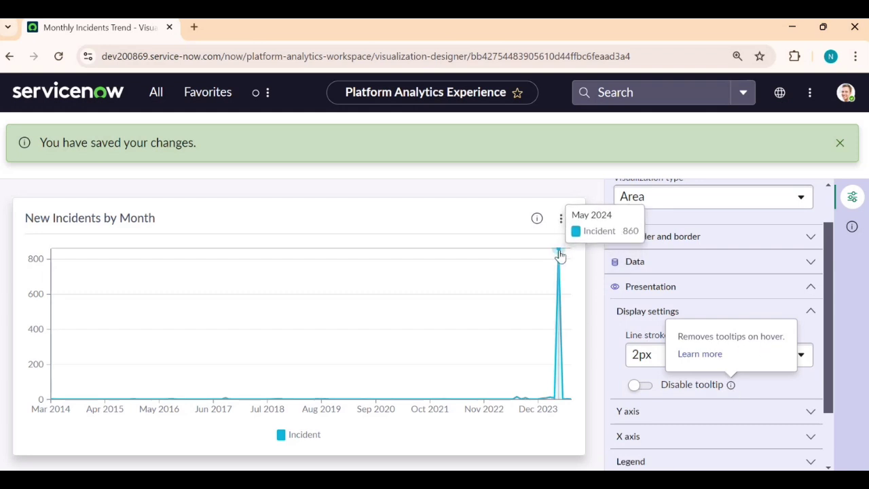
{"action": "left_click", "coordinate": [645, 386]}
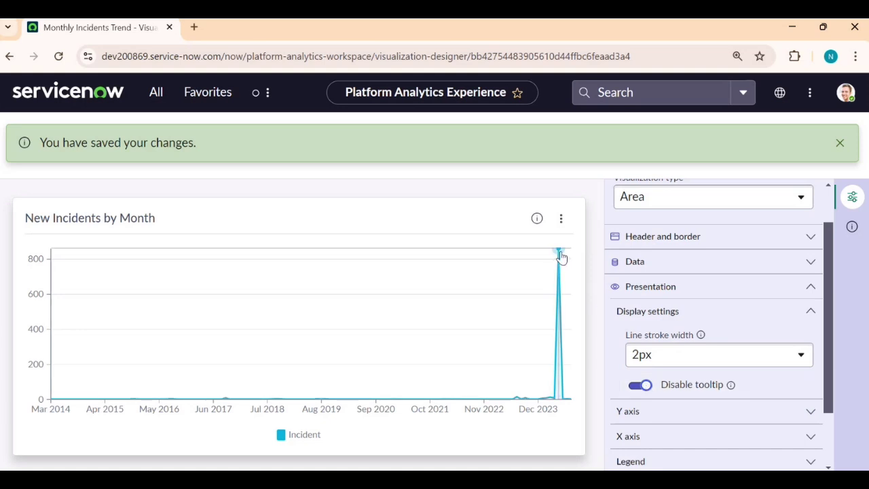
{"action": "left_click", "coordinate": [640, 385]}
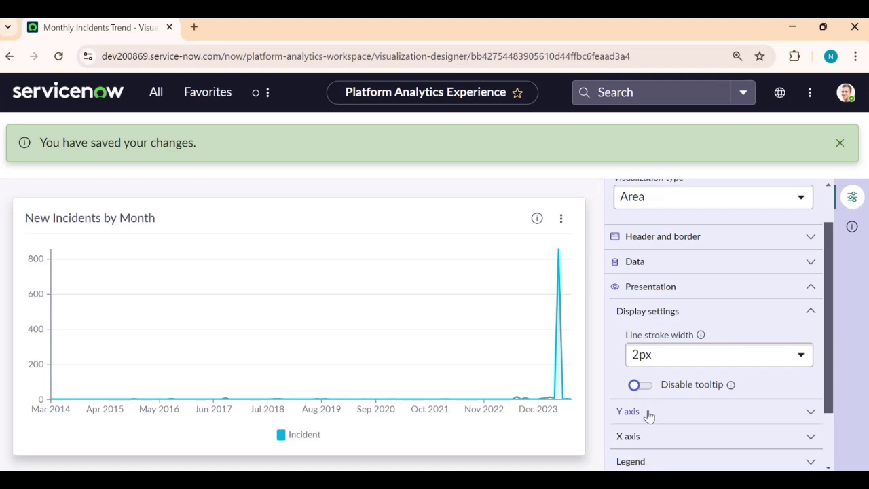
Step: Collapse the Display settings, expand the Y axis settings, and try hiding the primary axis before showing it again
{"action": "left_click", "coordinate": [806, 315]}
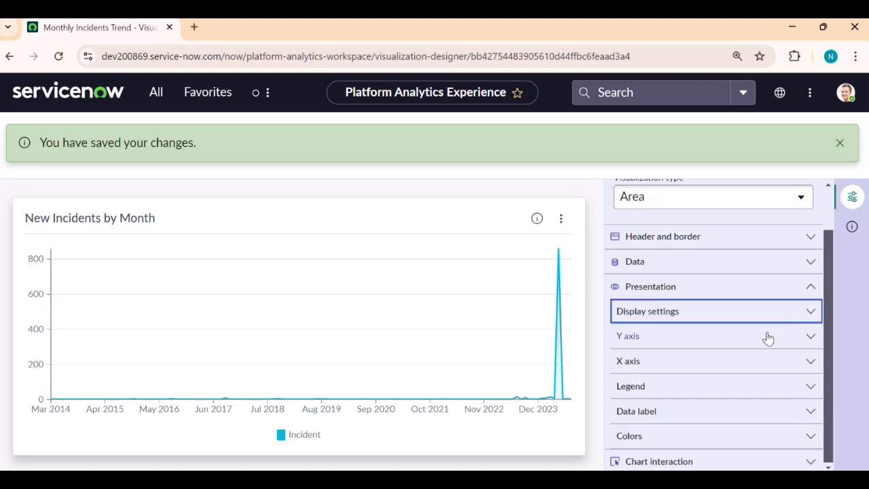
{"action": "left_click", "coordinate": [773, 341]}
{"action": "scroll", "coordinate": [686, 366], "scroll_direction": "down", "scroll_amount": 1}
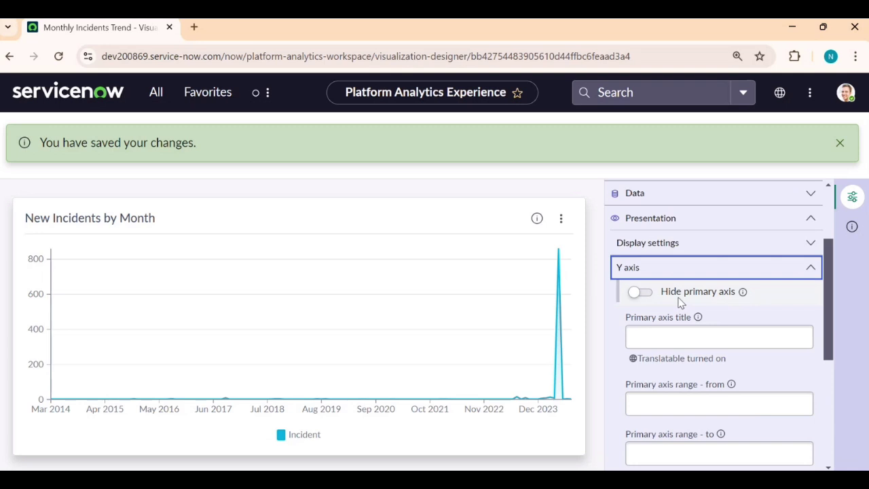
{"action": "left_click", "coordinate": [641, 293]}
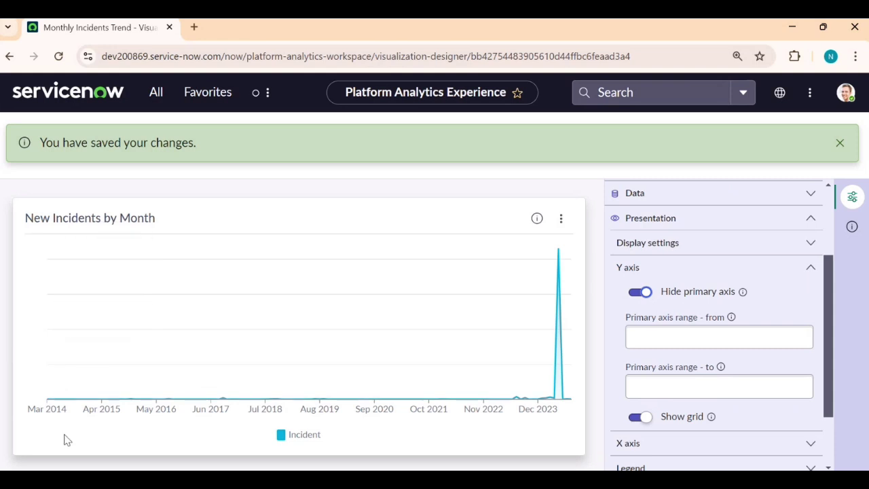
{"action": "left_click", "coordinate": [639, 293]}
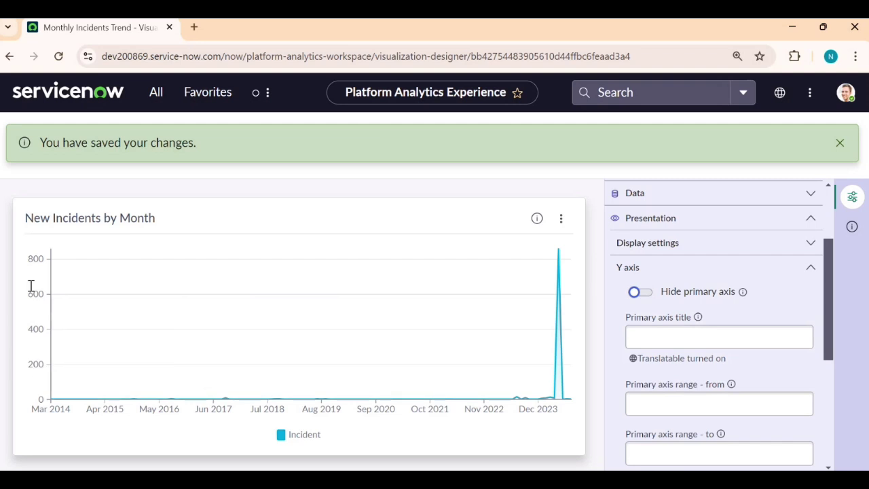
Step: Set the Y axis's primary axis title to "Count" and apply it to the chart
{"action": "left_click", "coordinate": [731, 338]}
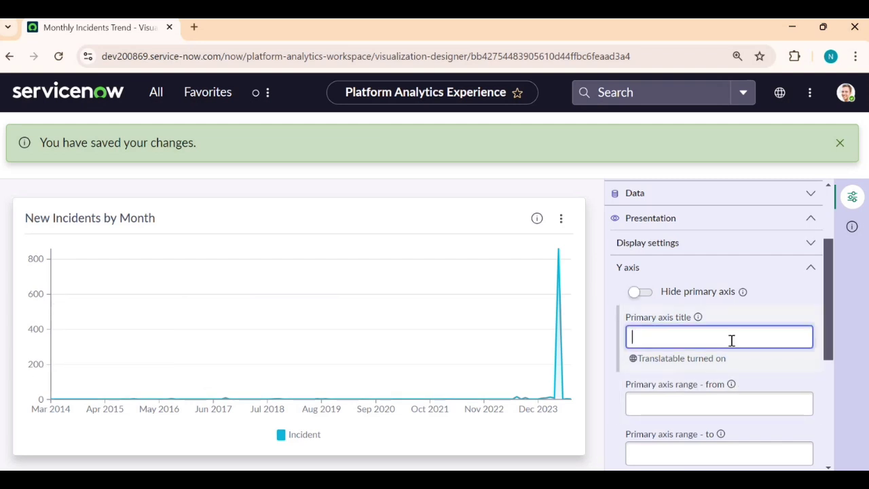
{"action": "type", "text": "COuntunt"}
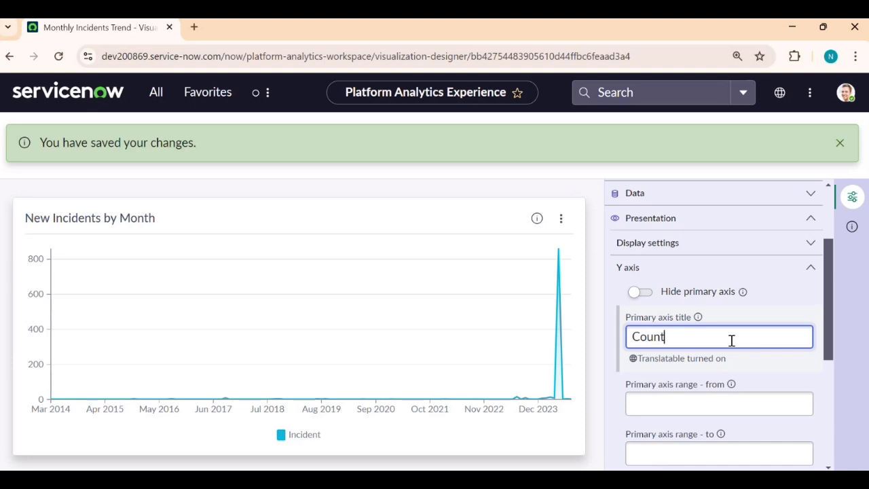
{"action": "left_click", "coordinate": [772, 304]}
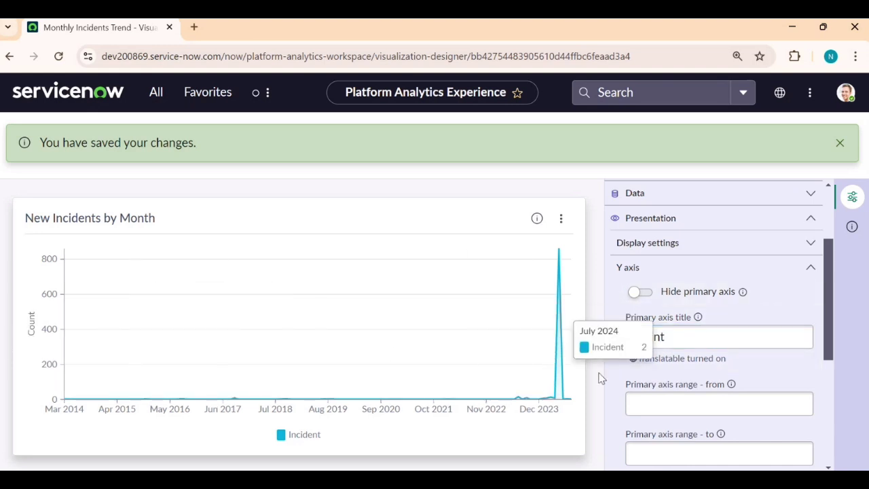
Step: Try starting the primary axis range from 200 and clear that value again
{"action": "scroll", "coordinate": [660, 339], "scroll_direction": "down", "scroll_amount": 1}
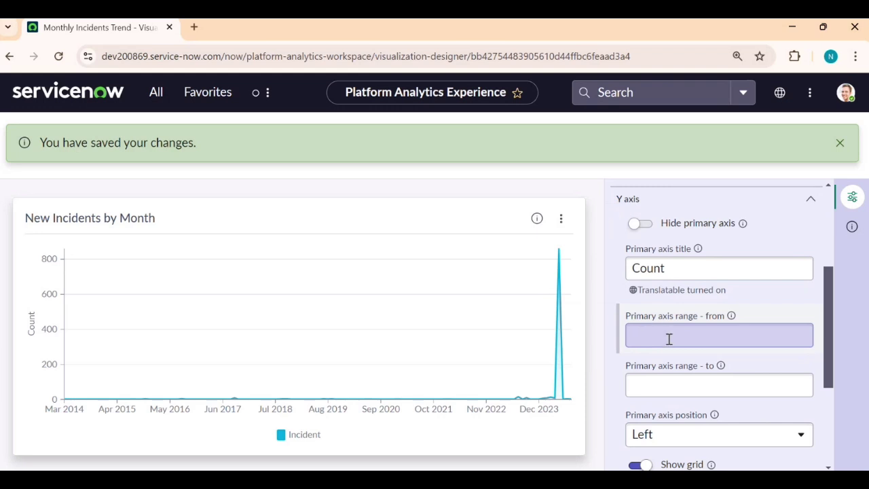
{"action": "left_click", "coordinate": [668, 338]}
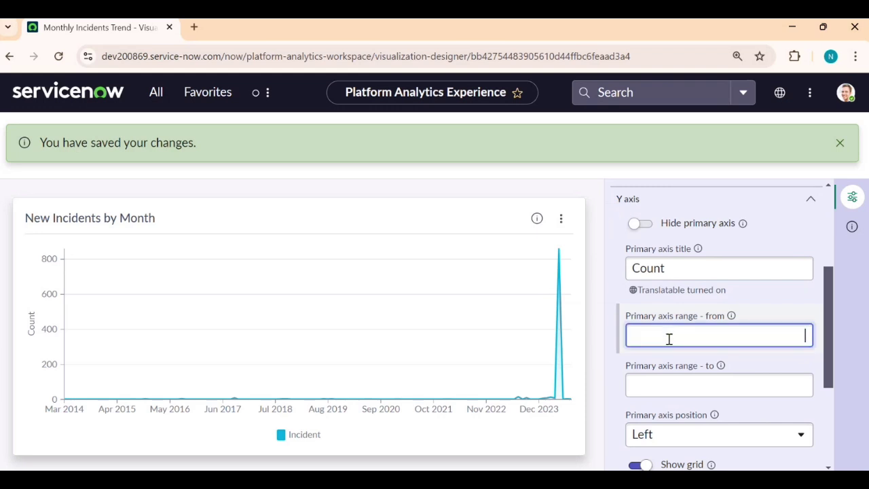
{"action": "type", "text": "200"}
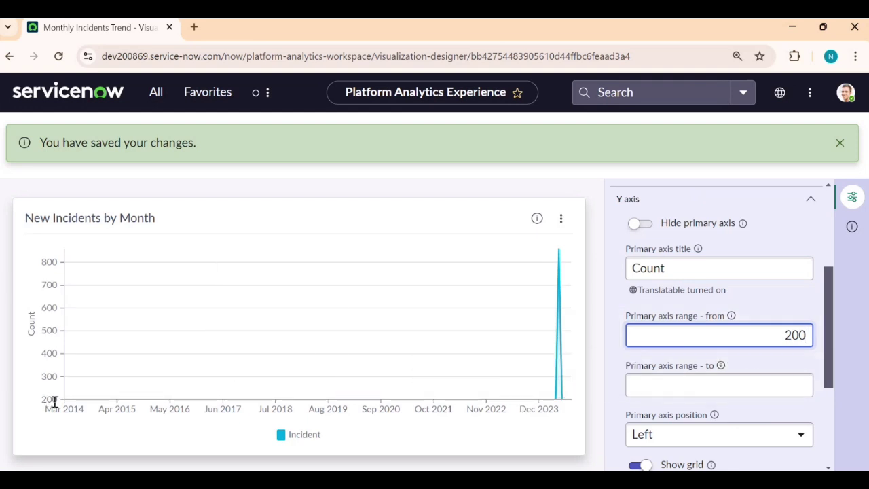
{"action": "double_click", "coordinate": [713, 339]}
{"action": "key", "text": "BackSpace"}
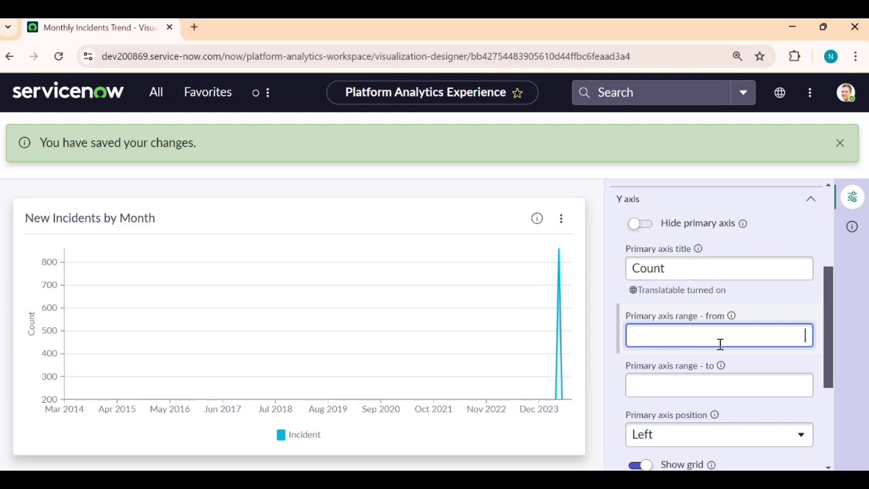
{"action": "left_click", "coordinate": [746, 365]}
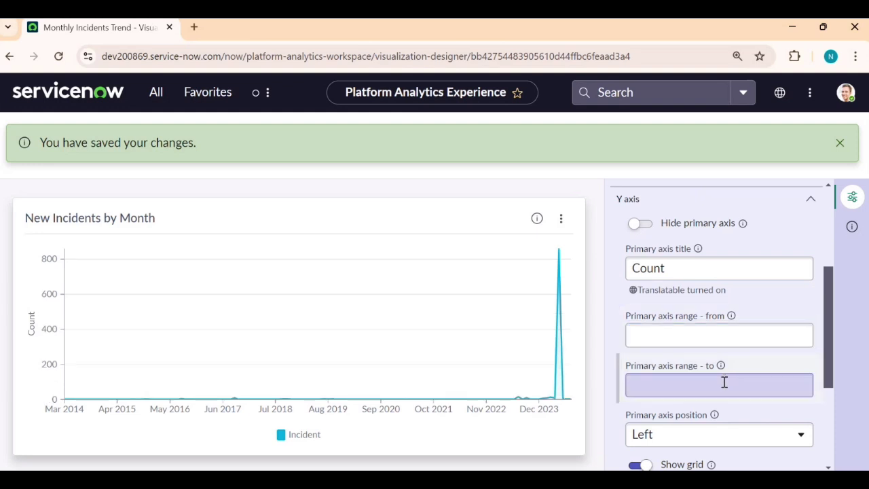
Step: Try upper limits of 900, 90 and 30 for the primary axis range and clear the limit again
{"action": "left_click", "coordinate": [724, 382]}
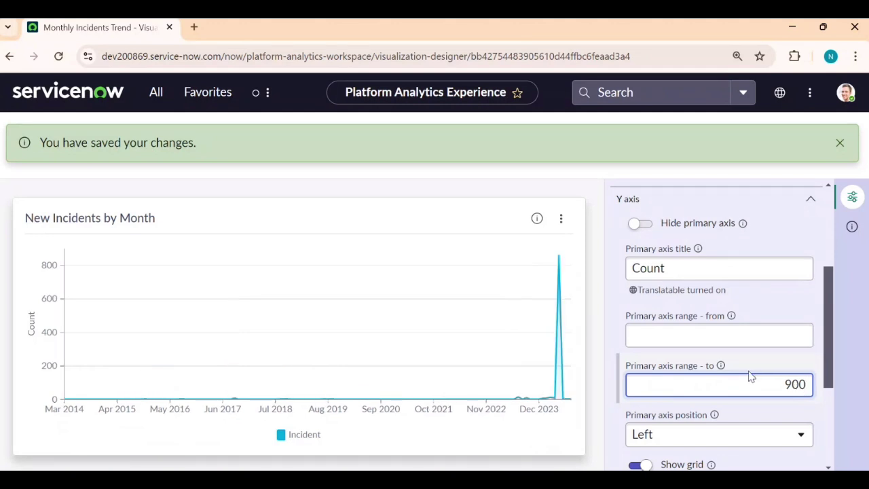
{"action": "key", "text": "BackSpace"}
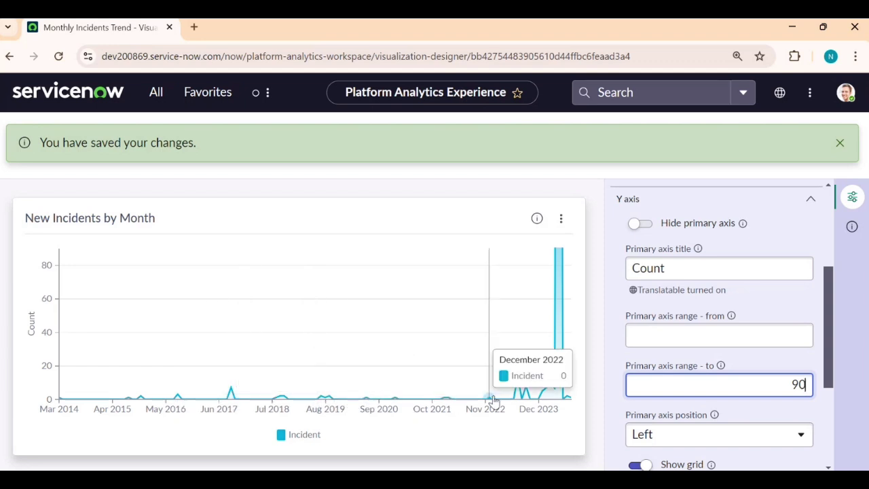
{"action": "double_click", "coordinate": [755, 381]}
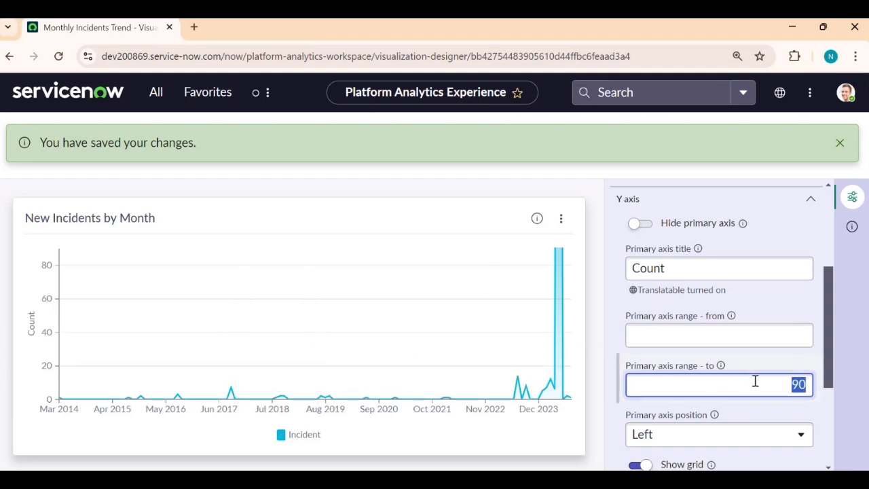
{"action": "type", "text": "30"}
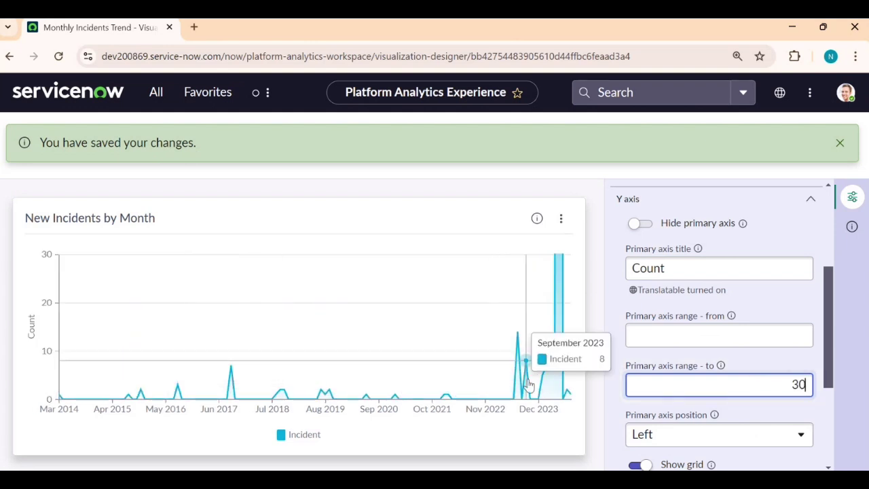
{"action": "double_click", "coordinate": [747, 382]}
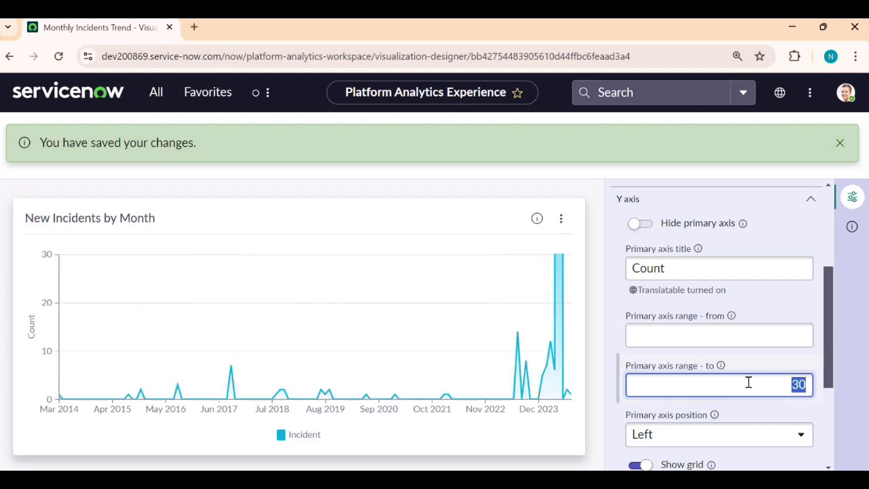
{"action": "type", "text": "200"}
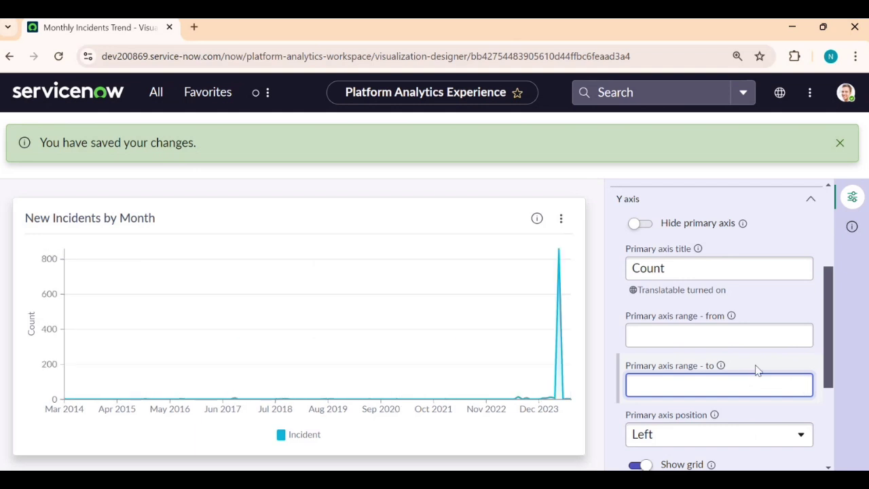
{"action": "left_click", "coordinate": [756, 365]}
Step: Try placing the Y axis's primary axis at the Right position and set it back to Left
{"action": "scroll", "coordinate": [736, 420], "scroll_direction": "down", "scroll_amount": 2}
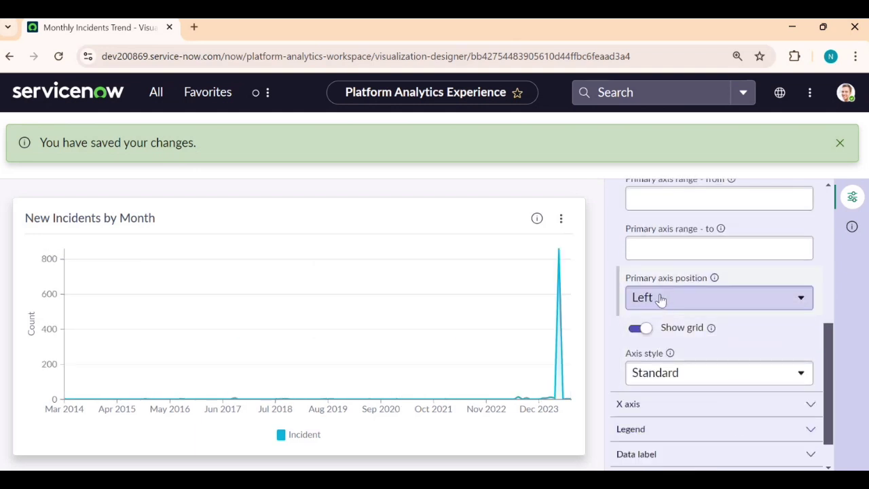
{"action": "left_click", "coordinate": [767, 305]}
{"action": "left_click", "coordinate": [724, 348]}
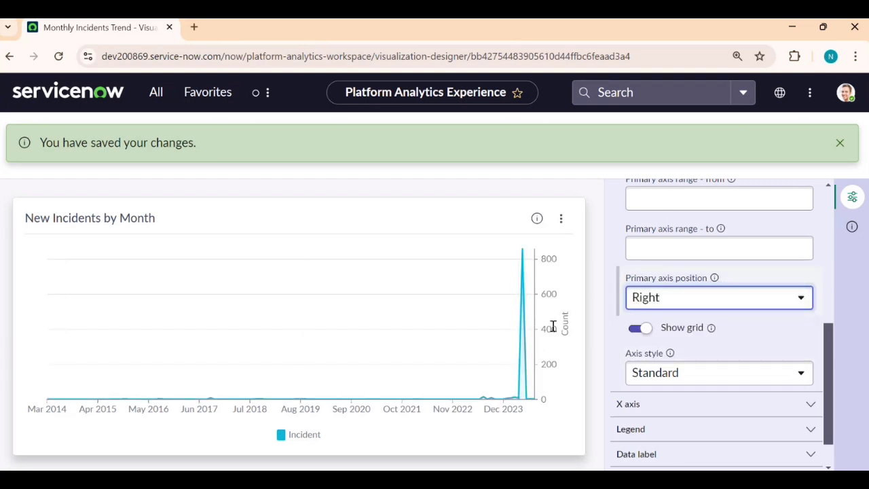
{"action": "left_click", "coordinate": [657, 298]}
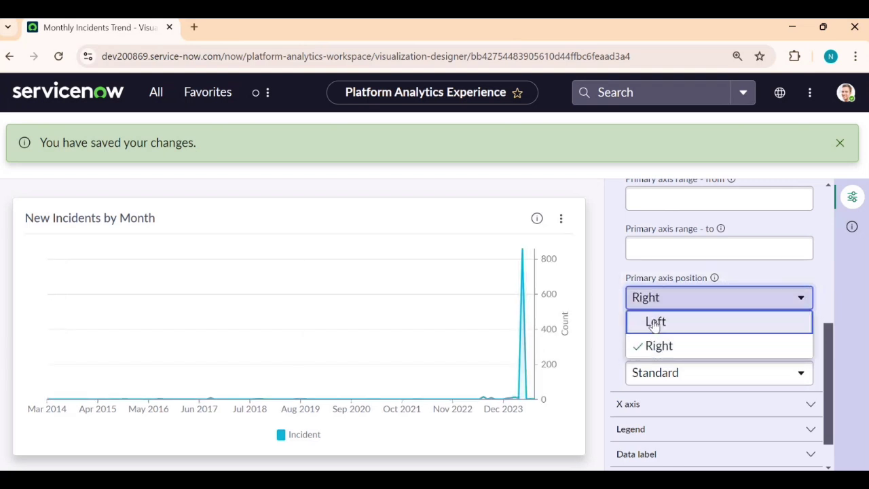
{"action": "left_click", "coordinate": [653, 324]}
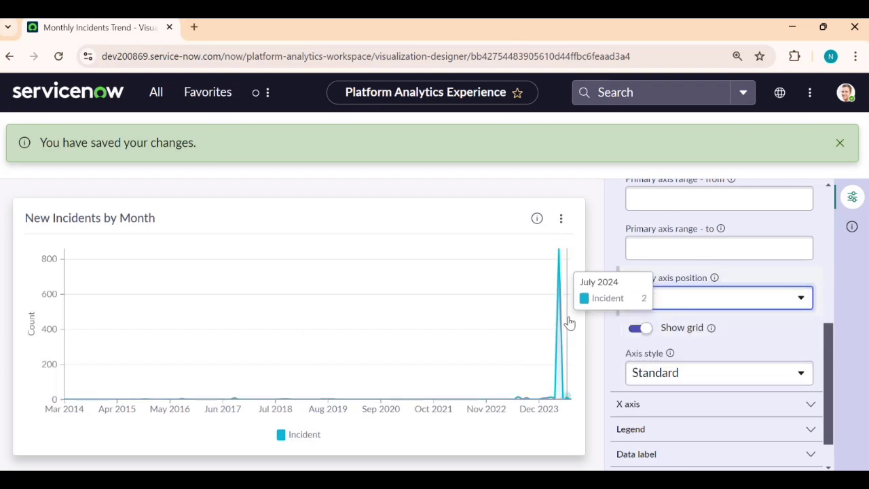
Step: Try the Clean and No tick lines styles for the Y axis and return the axis style to Standard
{"action": "left_click", "coordinate": [664, 378]}
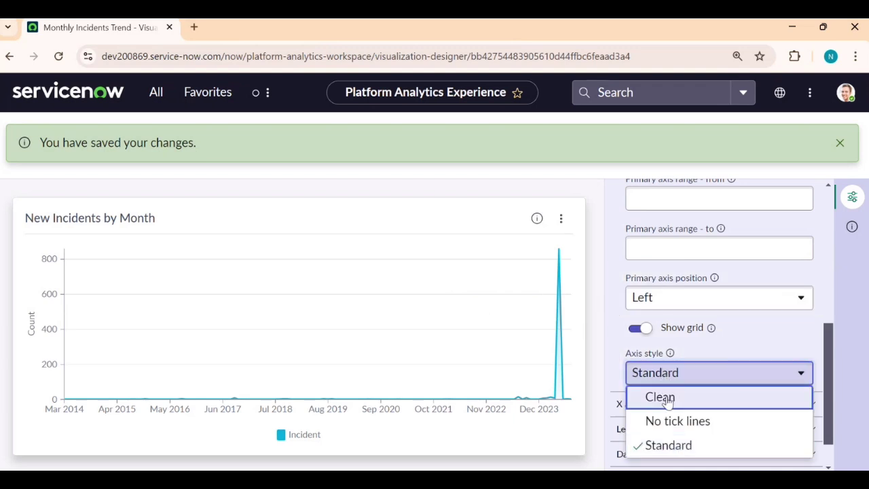
{"action": "left_click", "coordinate": [661, 397]}
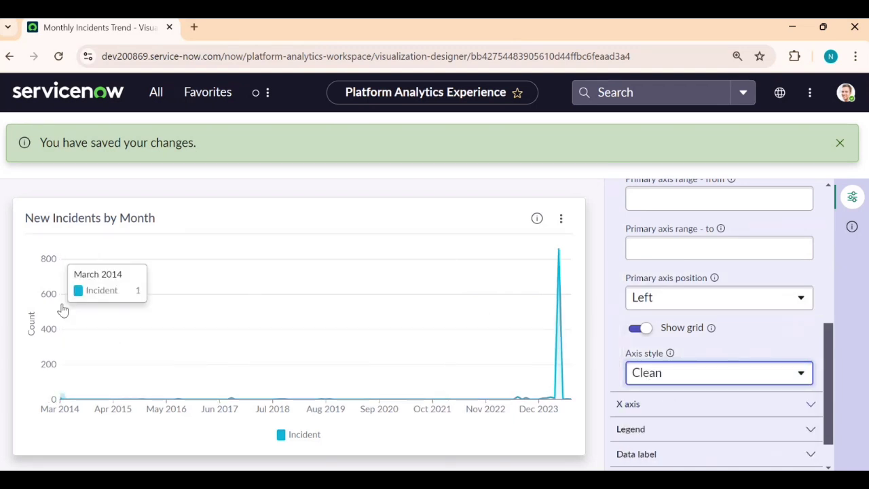
{"action": "left_click", "coordinate": [676, 372]}
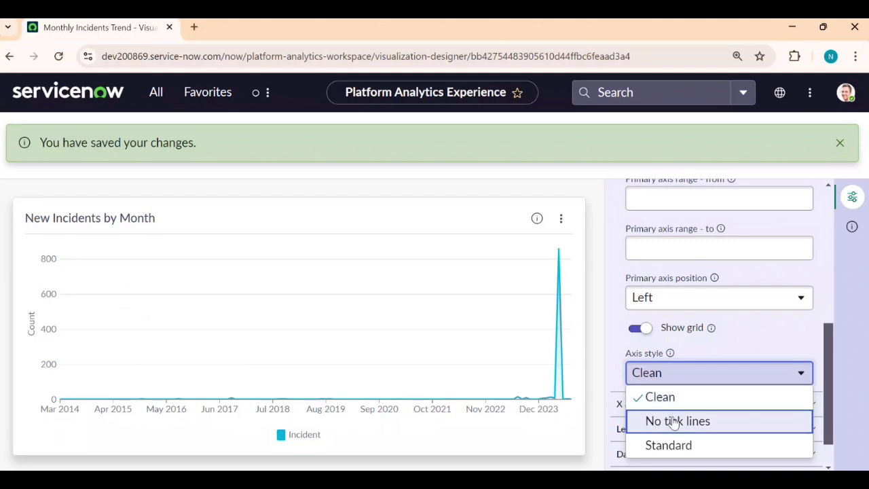
{"action": "left_click", "coordinate": [673, 420]}
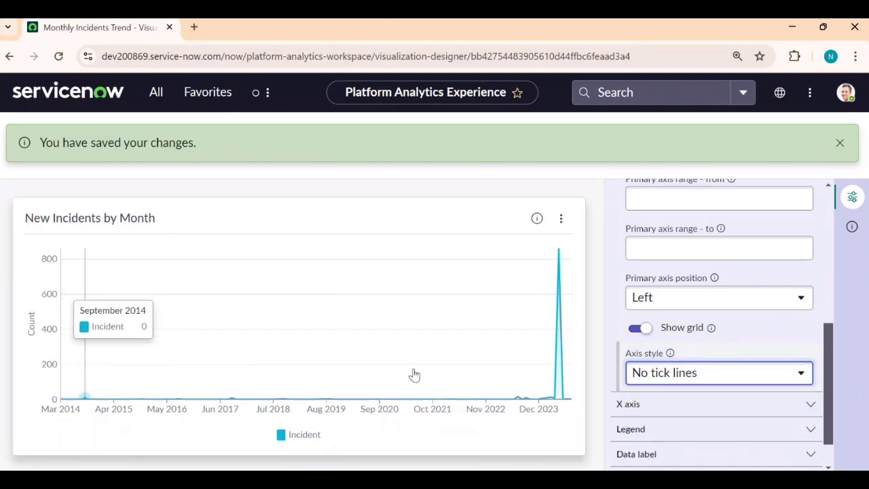
{"action": "left_click", "coordinate": [716, 379]}
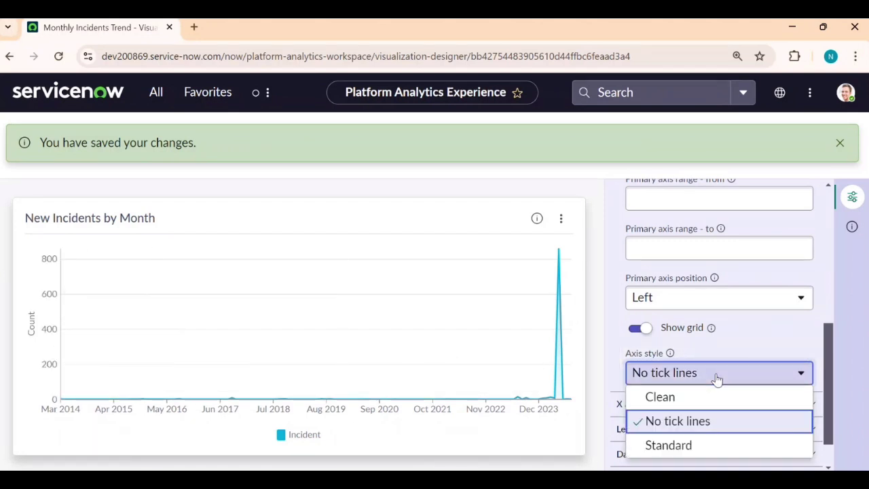
{"action": "left_click", "coordinate": [704, 444]}
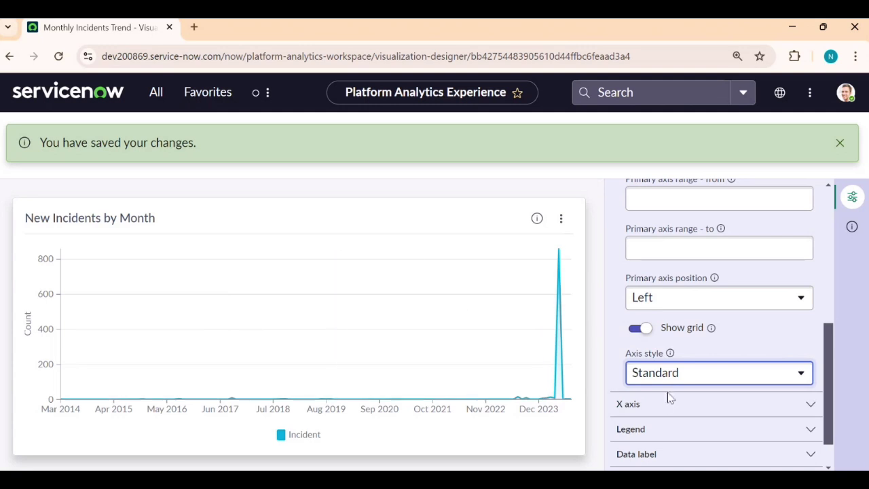
Step: Expand the X axis settings, set the X axis title to "date" and collapse the section
{"action": "scroll", "coordinate": [668, 400], "scroll_direction": "down", "scroll_amount": 1}
{"action": "left_click", "coordinate": [661, 367]}
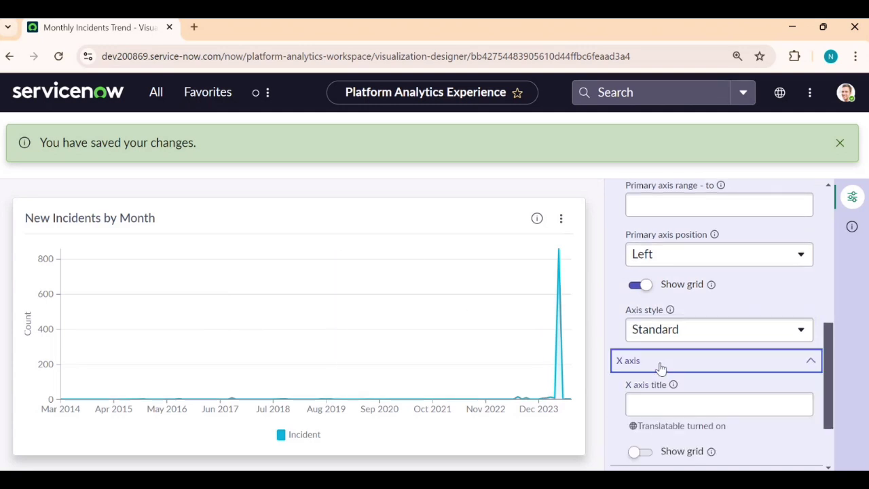
{"action": "scroll", "coordinate": [670, 410], "scroll_direction": "down", "scroll_amount": 1}
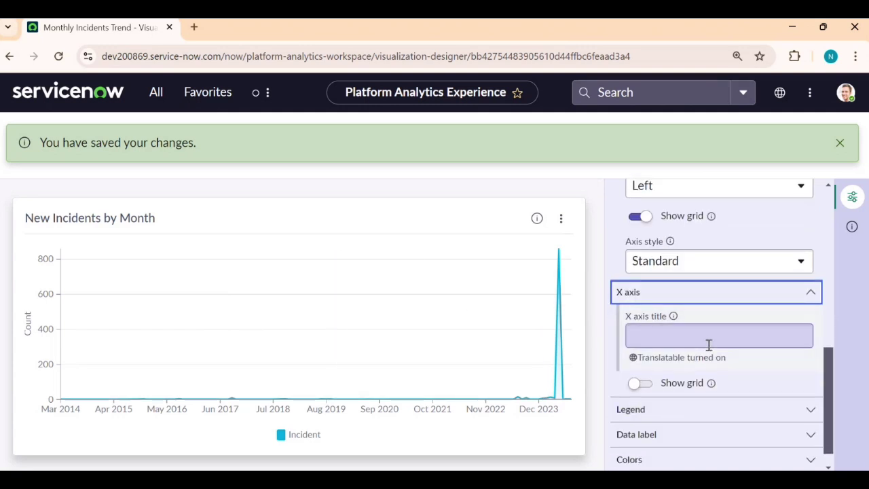
{"action": "left_click", "coordinate": [649, 334]}
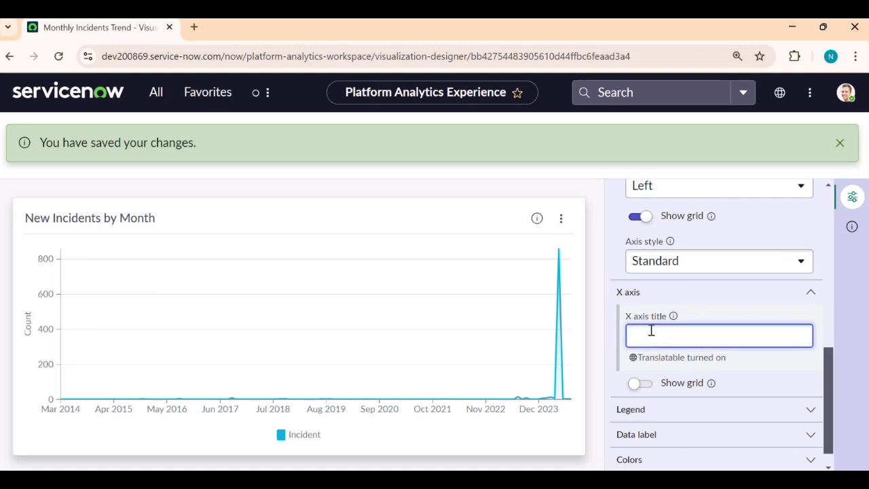
{"action": "type", "text": "date"}
{"action": "left_click", "coordinate": [733, 295]}
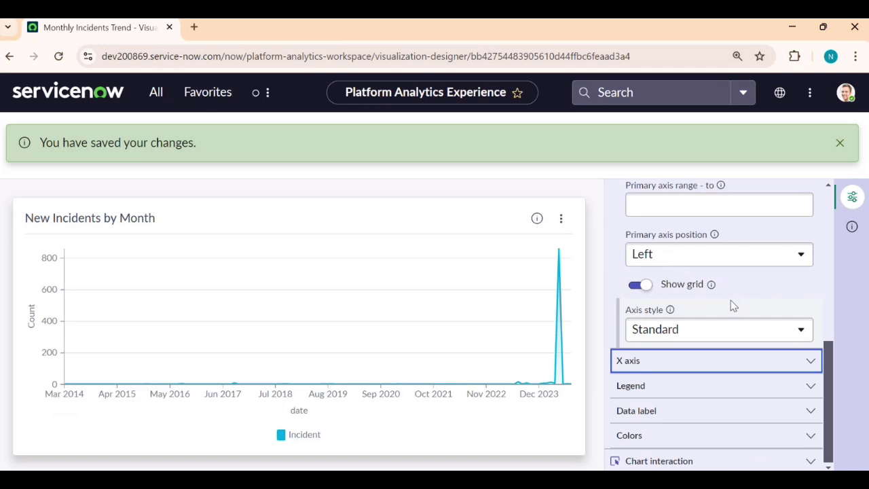
Step: Reopen the X axis settings, try showing its grid, hide the grid again and collapse the section
{"action": "left_click", "coordinate": [678, 361]}
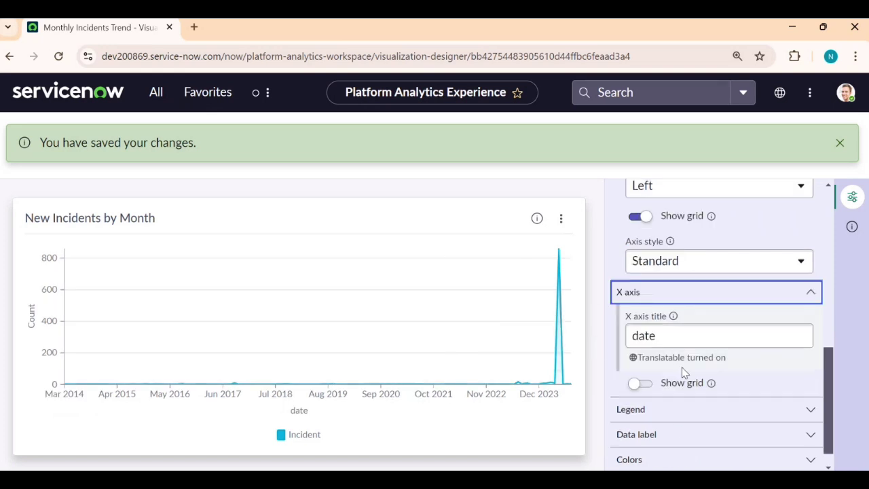
{"action": "left_click", "coordinate": [645, 384]}
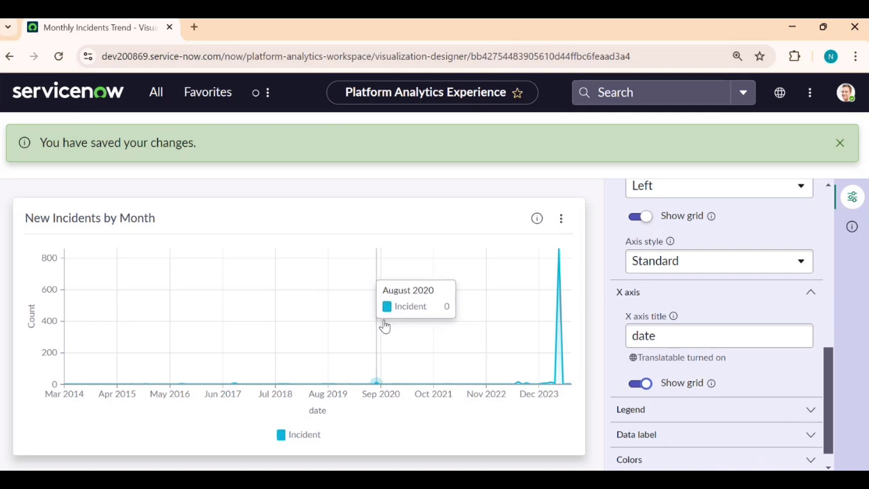
{"action": "left_click", "coordinate": [638, 384]}
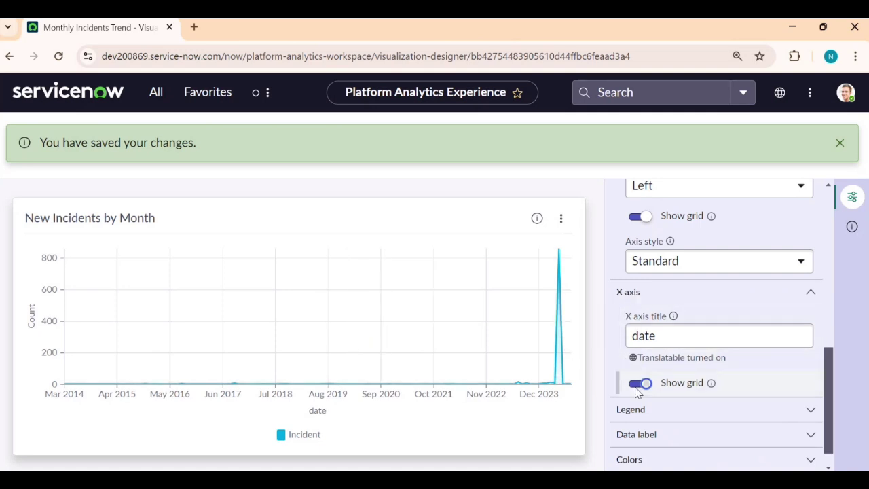
{"action": "left_click", "coordinate": [812, 293]}
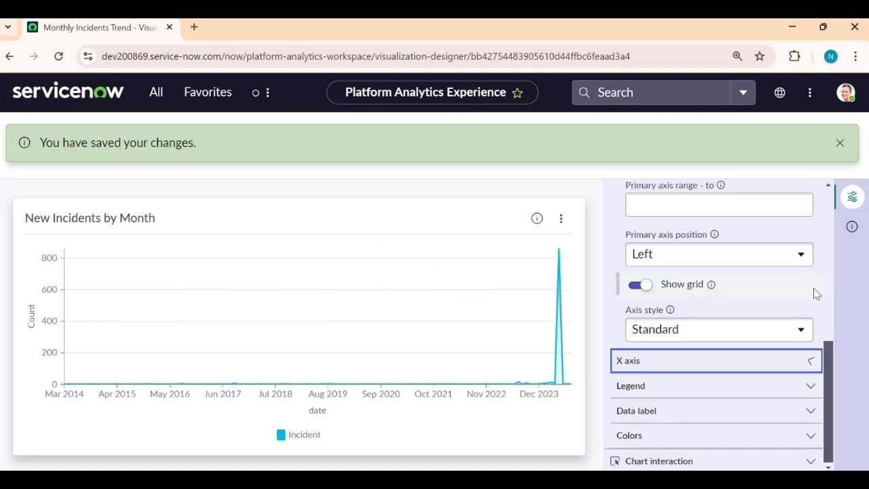
Step: Expand the Legend settings, keep the legend shown, and turn on the legend value for the chart
{"action": "left_click", "coordinate": [719, 385]}
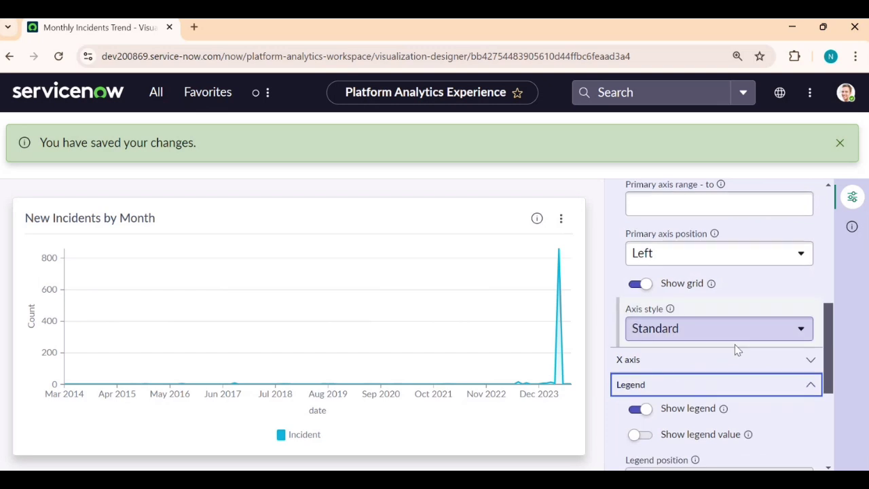
{"action": "scroll", "coordinate": [735, 350], "scroll_direction": "down", "scroll_amount": 2}
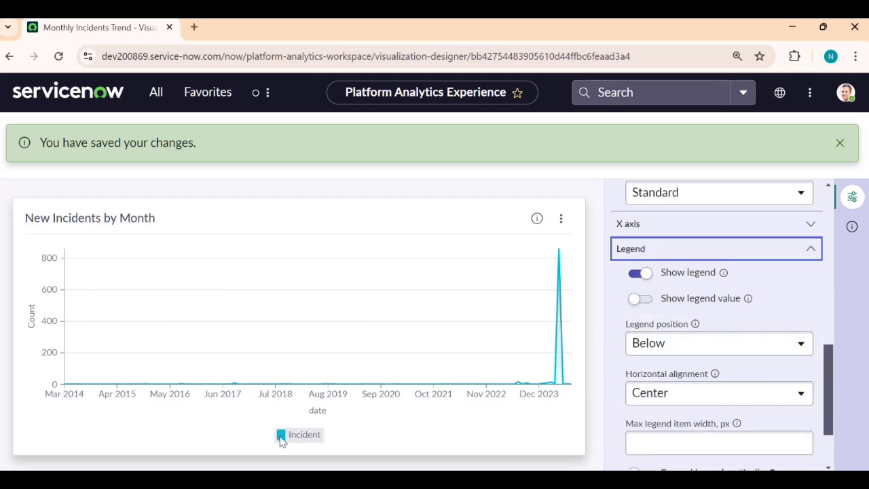
{"action": "left_click", "coordinate": [641, 274]}
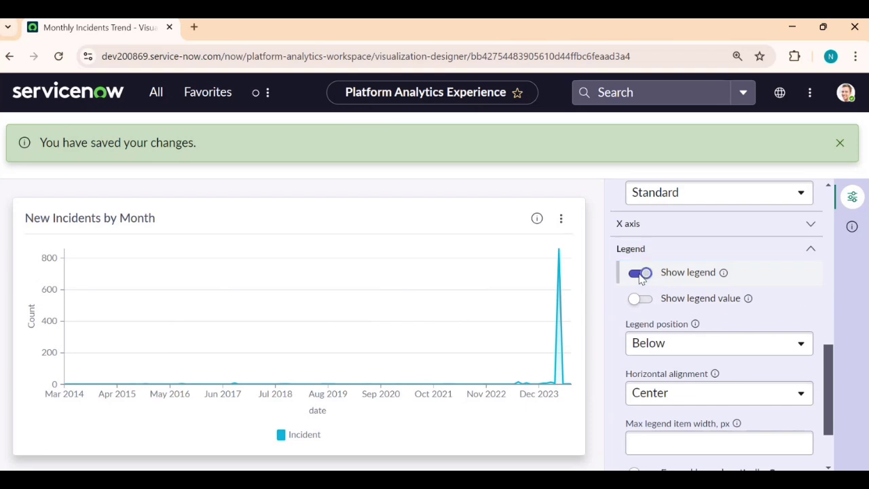
{"action": "left_click", "coordinate": [637, 385]}
{"action": "left_click", "coordinate": [643, 300]}
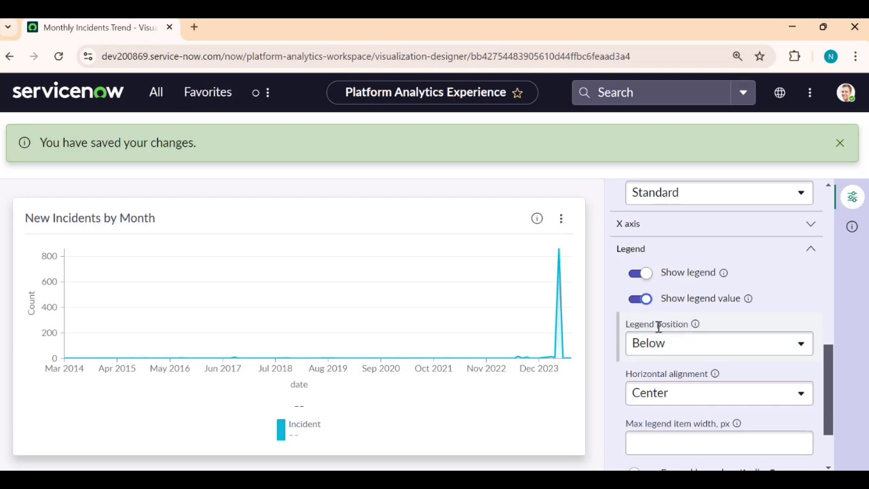
{"action": "mouse_move", "coordinate": [548, 262]}
{"action": "mouse_move", "coordinate": [512, 357]}
Step: Try the Above and Right legend positions and set the legend position back to Below
{"action": "left_click", "coordinate": [677, 346]}
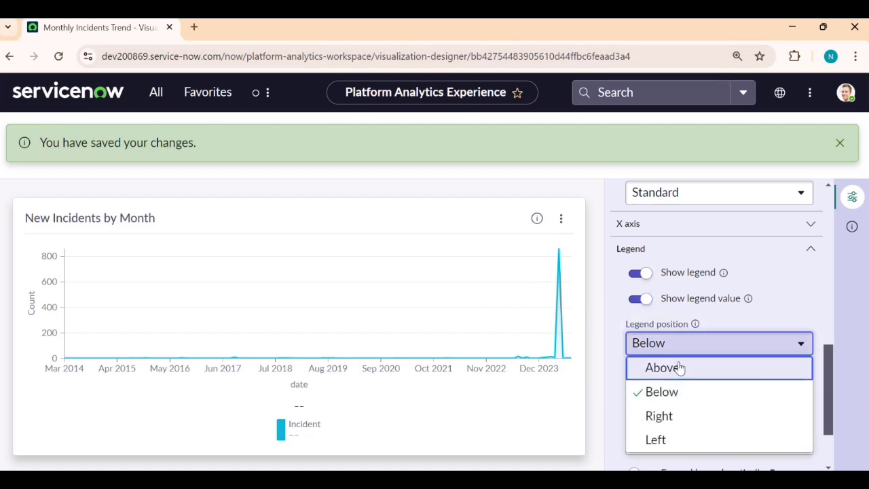
{"action": "left_click", "coordinate": [677, 366]}
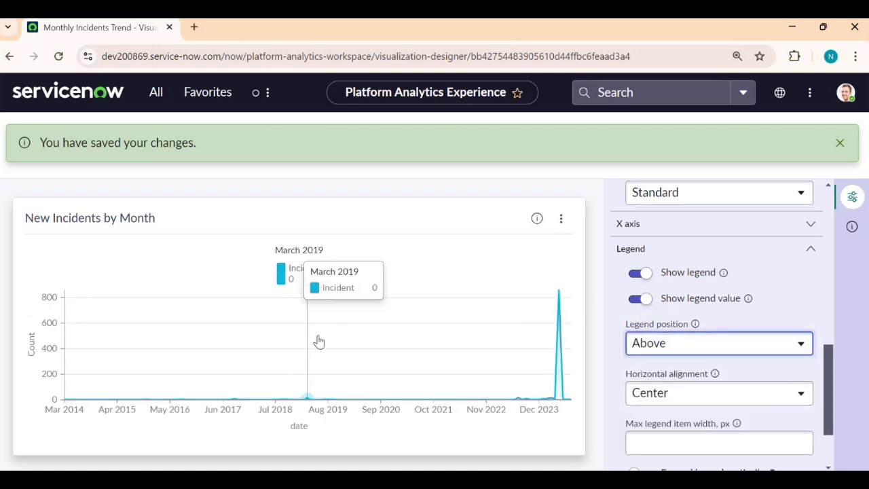
{"action": "left_click", "coordinate": [657, 348]}
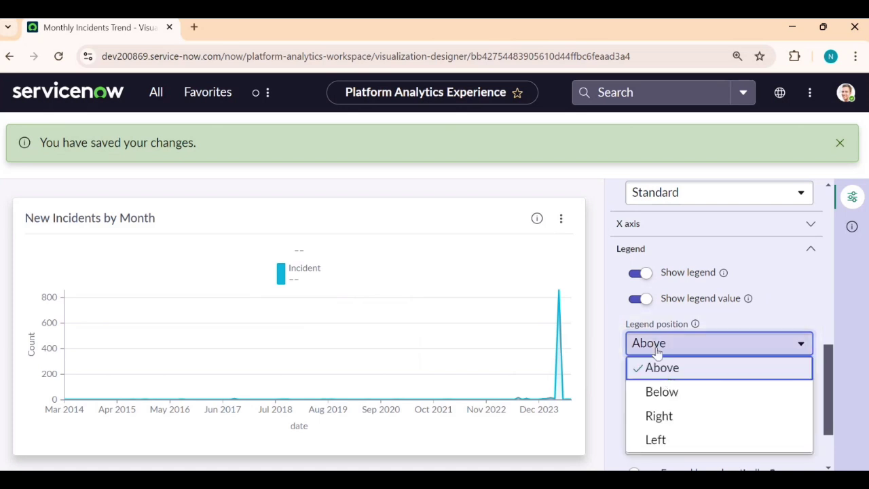
{"action": "left_click", "coordinate": [669, 416]}
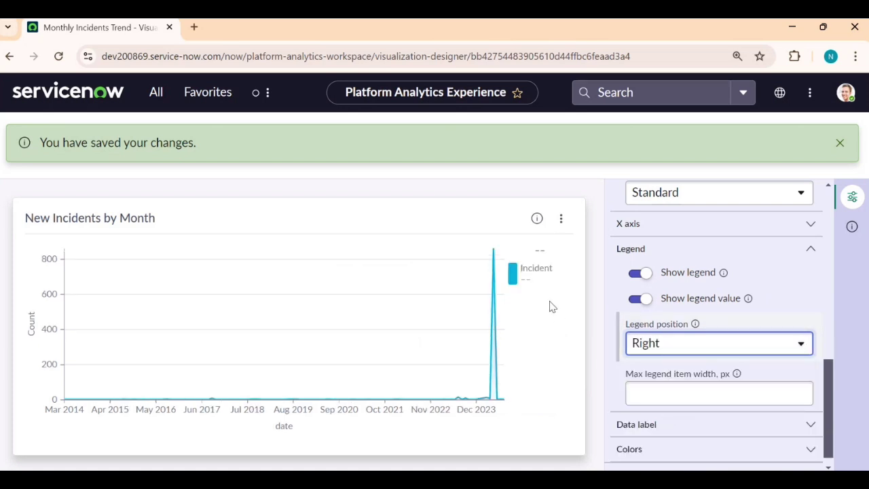
{"action": "left_click", "coordinate": [640, 345]}
{"action": "left_click", "coordinate": [646, 367]}
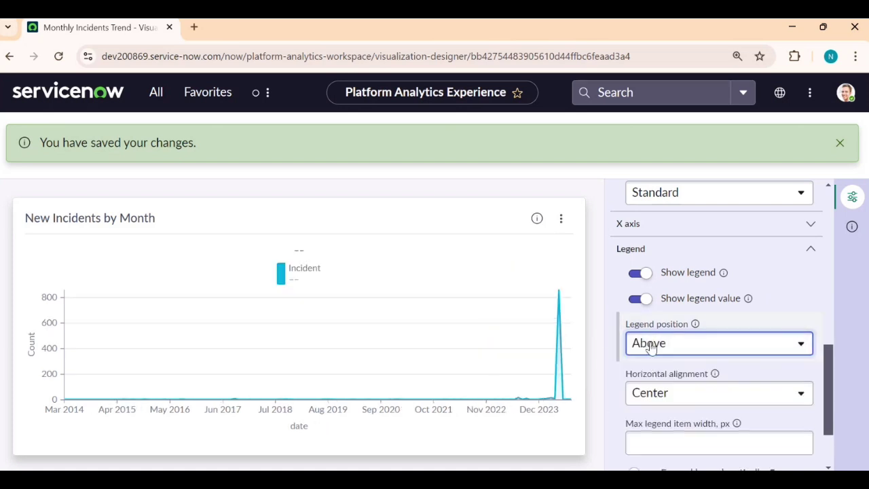
{"action": "left_click", "coordinate": [651, 343]}
{"action": "left_click", "coordinate": [654, 390]}
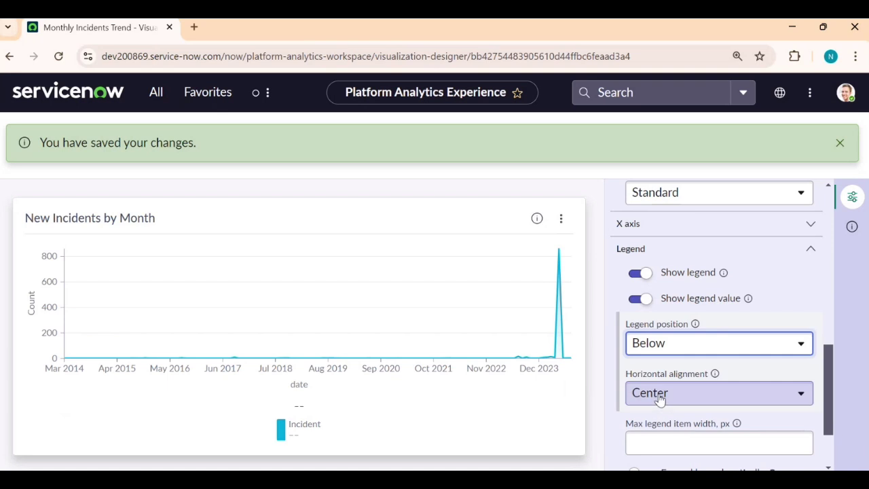
Step: Try the End horizontal alignment for the legend and set the alignment back to Center
{"action": "left_click", "coordinate": [658, 397]}
{"action": "left_click", "coordinate": [657, 368]}
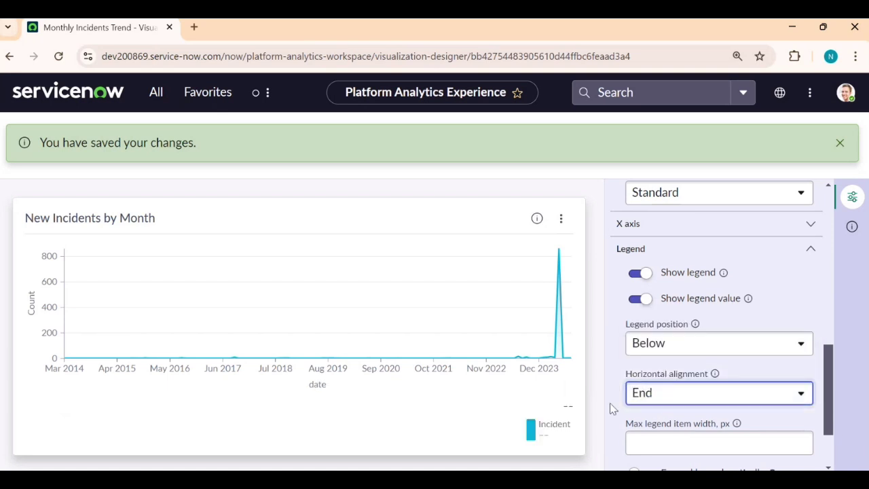
{"action": "left_click", "coordinate": [655, 346]}
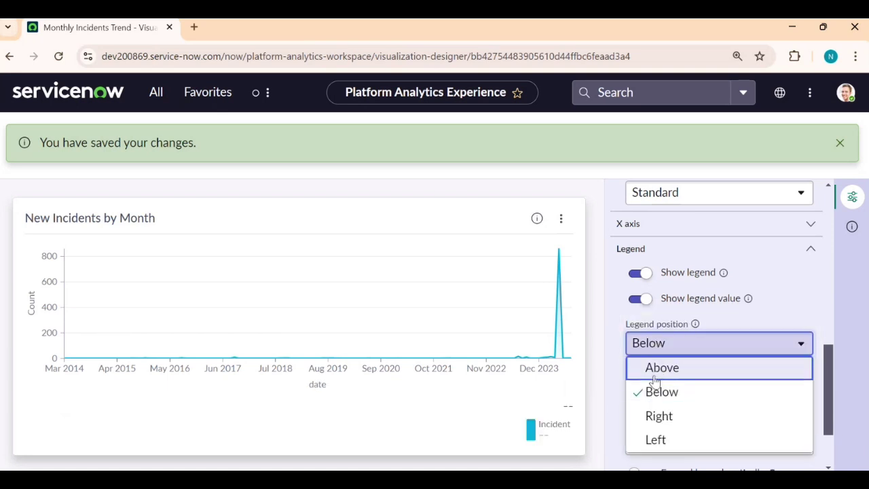
{"action": "left_click", "coordinate": [607, 332]}
{"action": "left_click", "coordinate": [646, 400]}
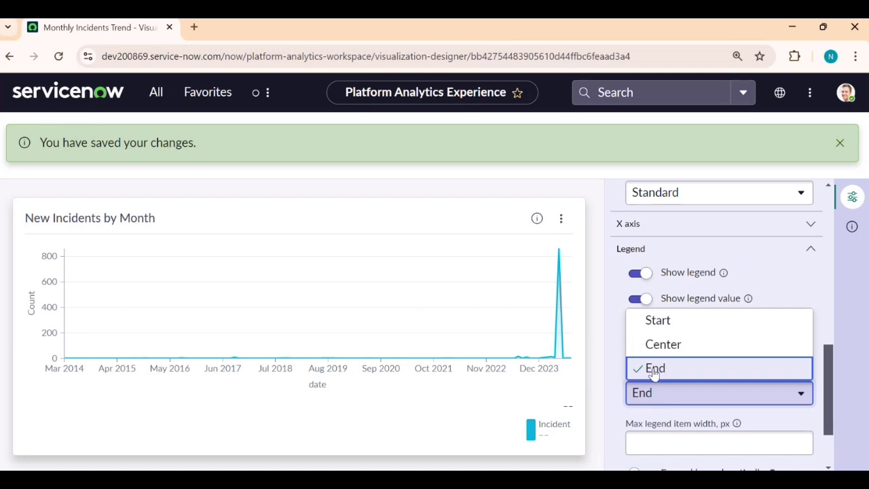
{"action": "left_click", "coordinate": [652, 345]}
{"action": "left_click", "coordinate": [661, 396]}
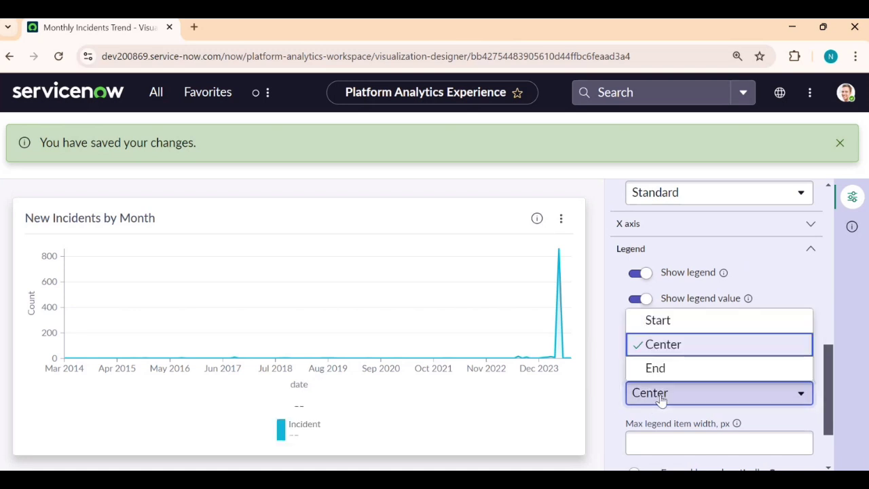
Step: Set the legend's maximum item width to 20 px
{"action": "scroll", "coordinate": [622, 400], "scroll_direction": "down", "scroll_amount": 1}
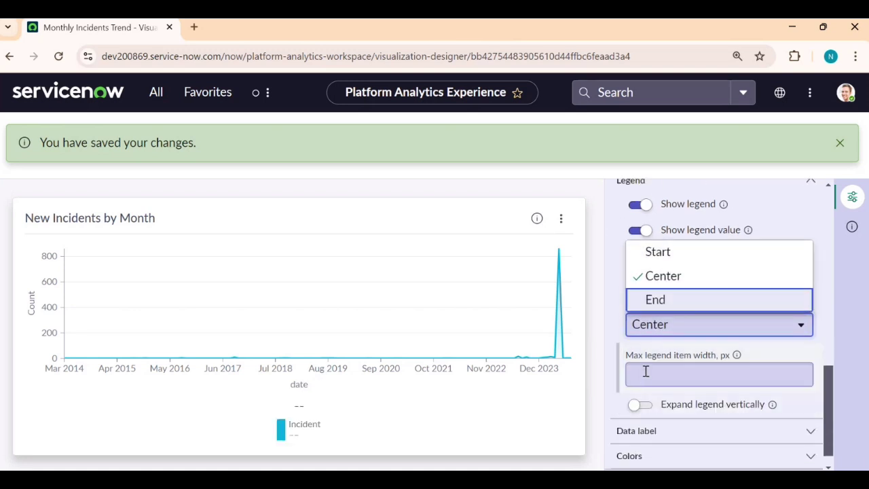
{"action": "left_click", "coordinate": [687, 373]}
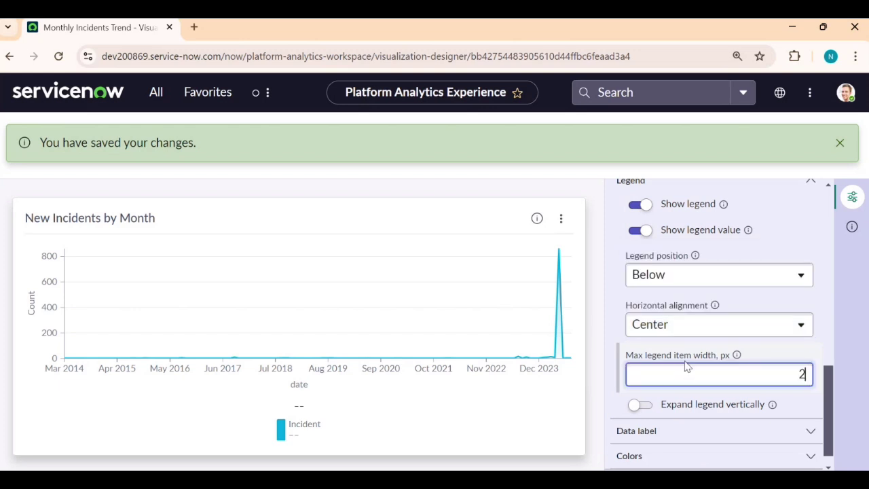
{"action": "type", "text": "20"}
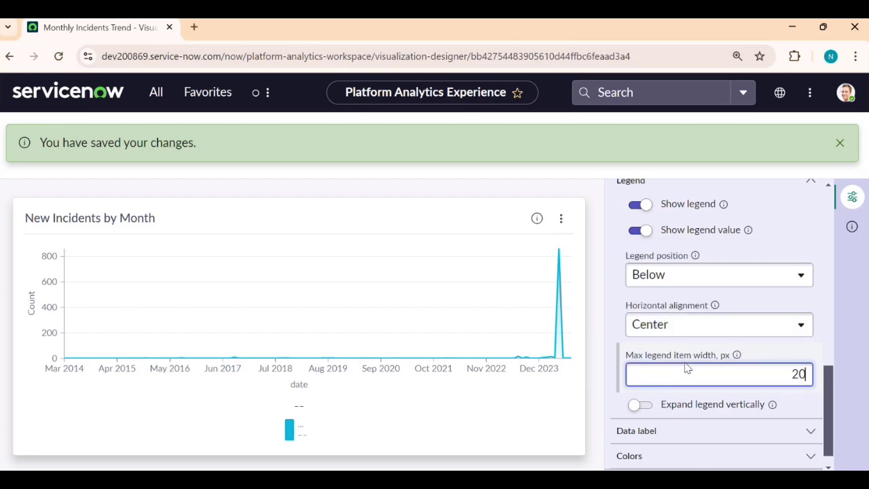
Step: Try a maximum legend item width of 2000 px and clear the width value
{"action": "type", "text": "00"}
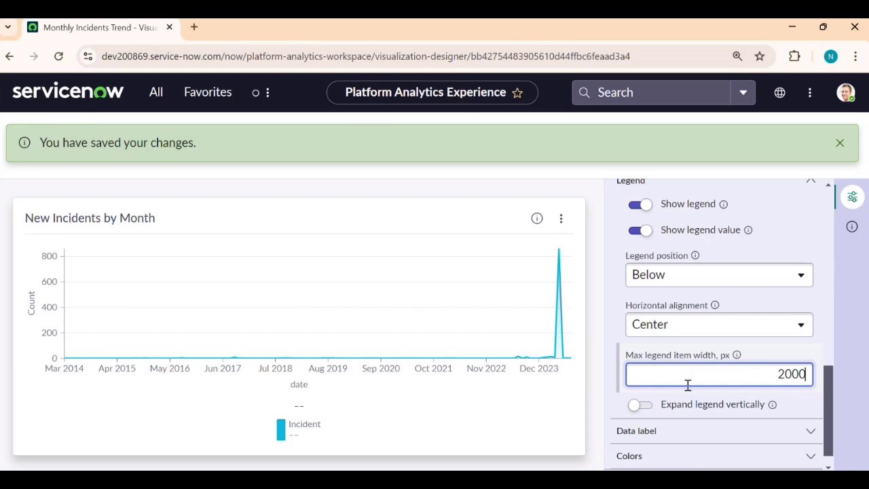
{"action": "double_click", "coordinate": [771, 375]}
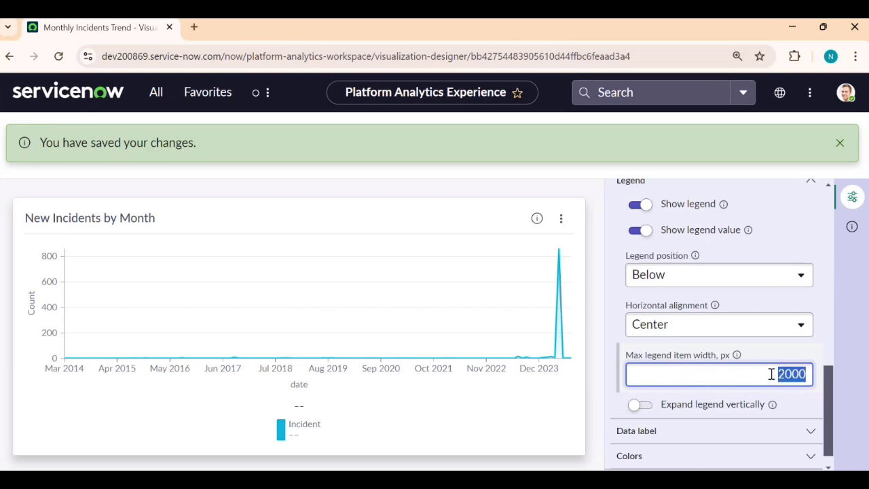
{"action": "key", "text": "BackSpace"}
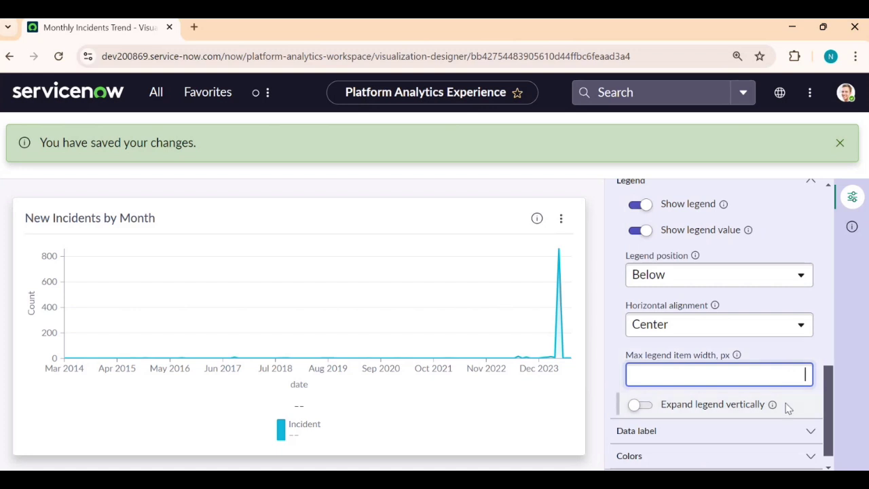
{"action": "left_click", "coordinate": [789, 407]}
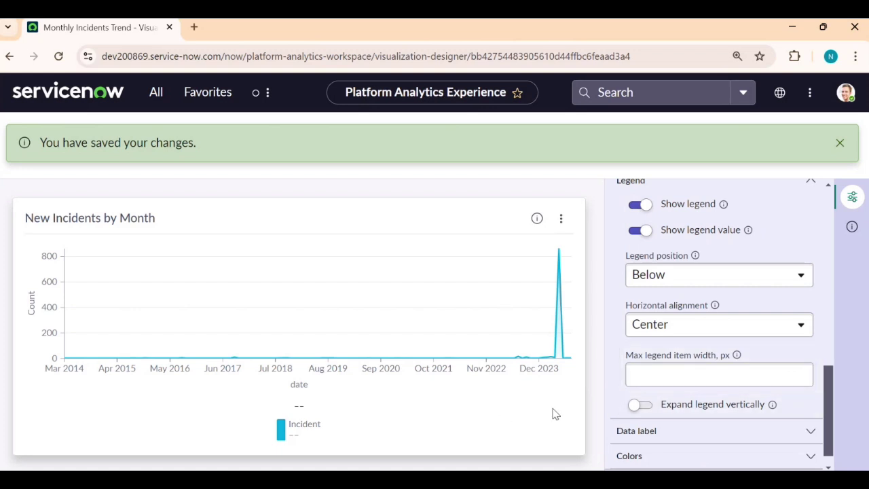
Step: Turn on vertical legend expansion and collapse the Legend settings
{"action": "left_click", "coordinate": [642, 406]}
{"action": "scroll", "coordinate": [729, 434], "scroll_direction": "down", "scroll_amount": 1}
{"action": "scroll", "coordinate": [733, 423], "scroll_direction": "up", "scroll_amount": 4}
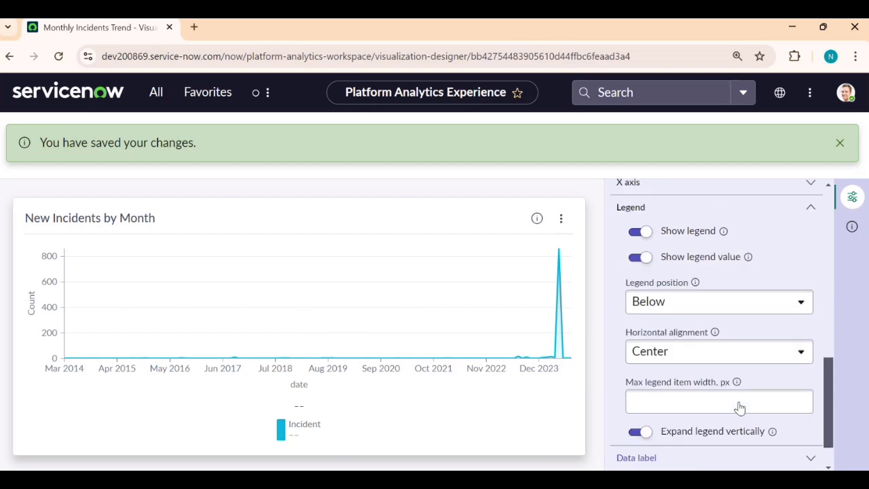
{"action": "left_click", "coordinate": [807, 299]}
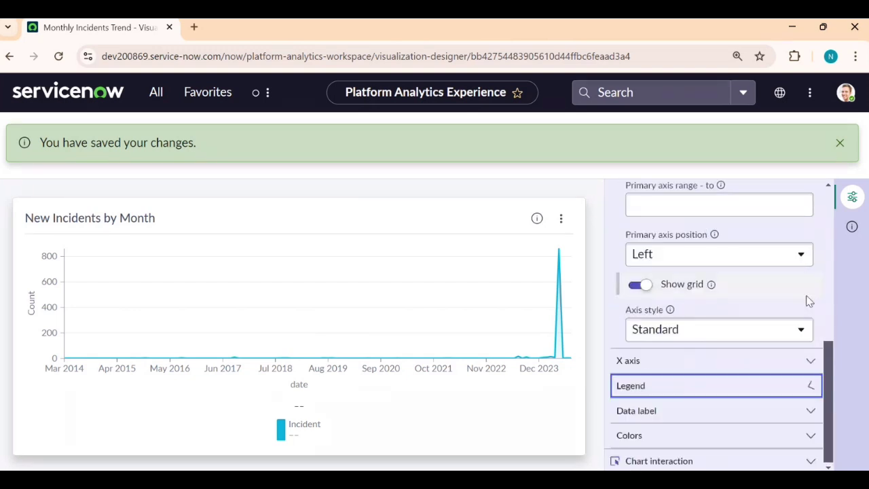
Step: Expand the Data label settings and turn on data labels for the chart
{"action": "left_click", "coordinate": [810, 410]}
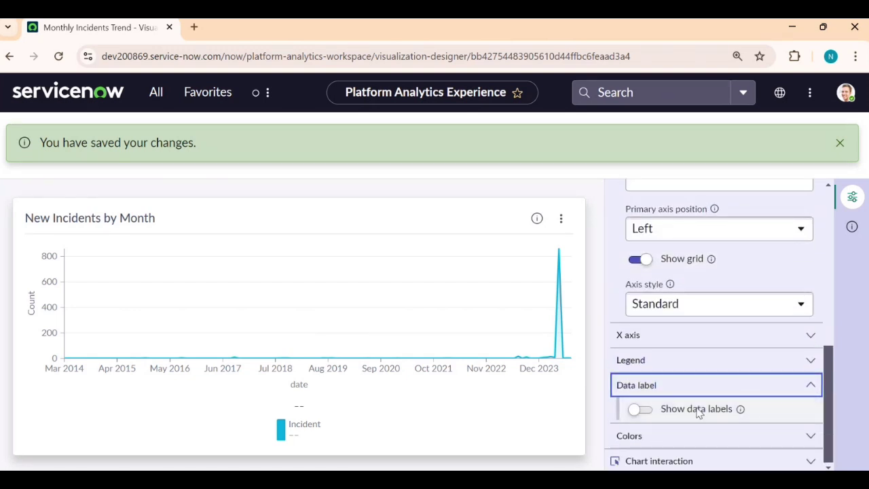
{"action": "left_click", "coordinate": [640, 409]}
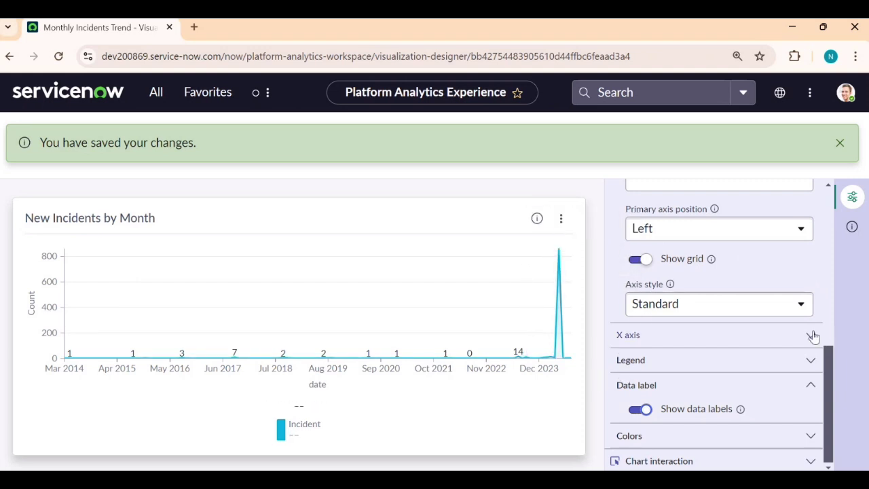
{"action": "scroll", "coordinate": [824, 363], "scroll_direction": "up", "scroll_amount": 1}
{"action": "scroll", "coordinate": [821, 363], "scroll_direction": "down", "scroll_amount": 1}
Step: Expand the Colors settings and set the chart's color type to Color palette
{"action": "left_click", "coordinate": [631, 435]}
{"action": "scroll", "coordinate": [699, 411], "scroll_direction": "down", "scroll_amount": 1}
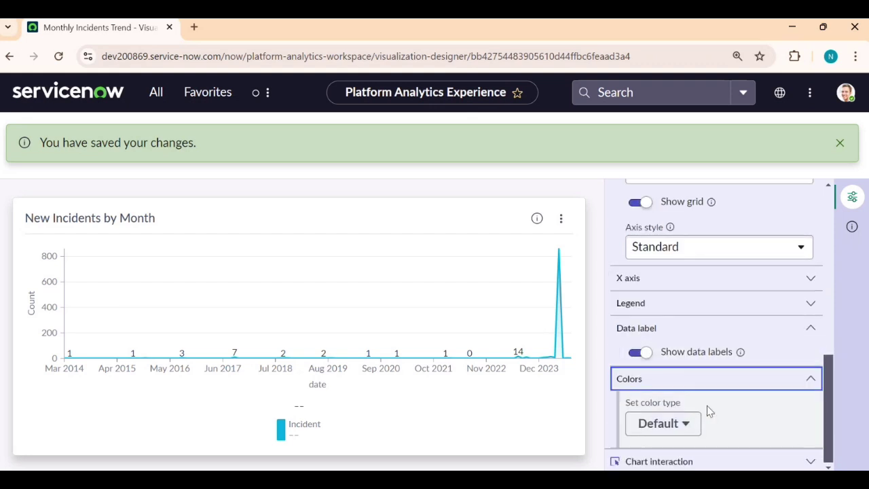
{"action": "left_click", "coordinate": [671, 430]}
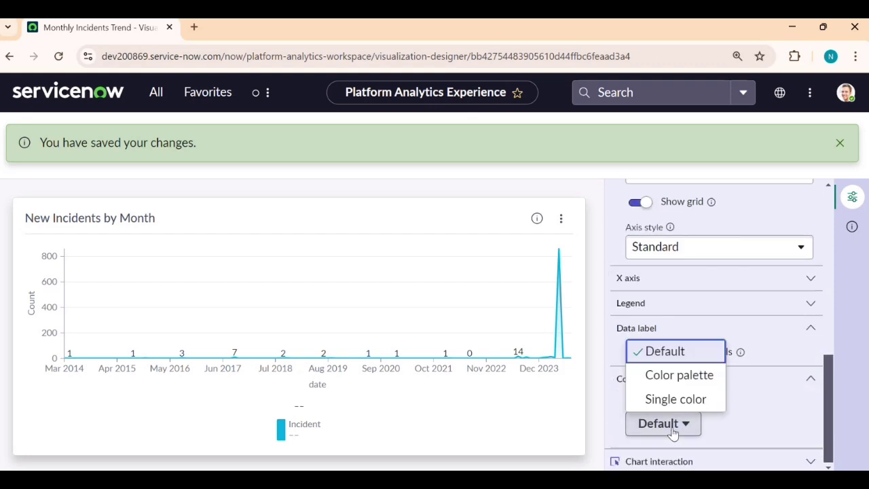
{"action": "left_click", "coordinate": [687, 384]}
{"action": "scroll", "coordinate": [718, 431], "scroll_direction": "down", "scroll_amount": 1}
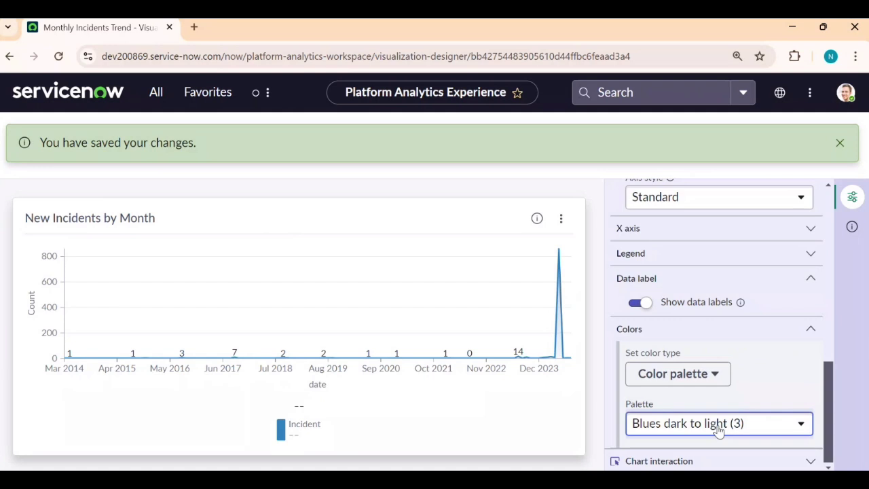
Step: Try the Blues light to dark (3) palette and set the chart's palette to Greens dark to light (9)
{"action": "left_click", "coordinate": [716, 428]}
{"action": "left_click", "coordinate": [716, 390]}
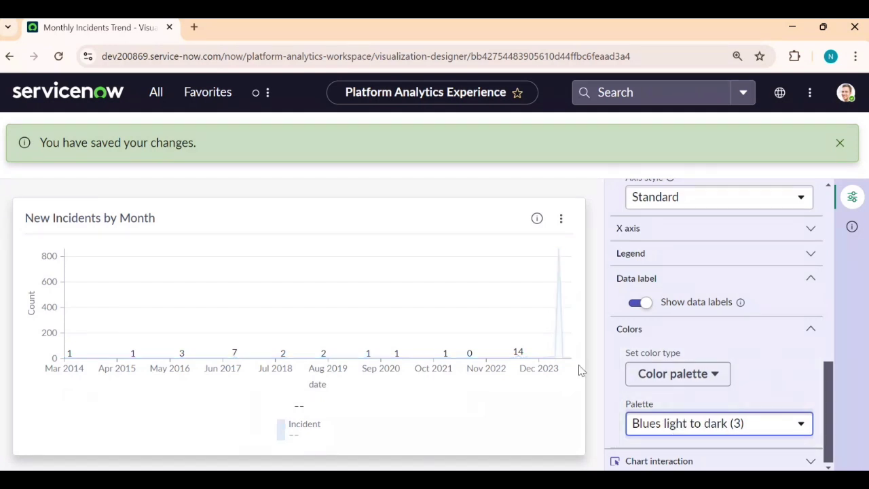
{"action": "left_click", "coordinate": [691, 426]}
{"action": "scroll", "coordinate": [713, 367], "scroll_direction": "down", "scroll_amount": 6}
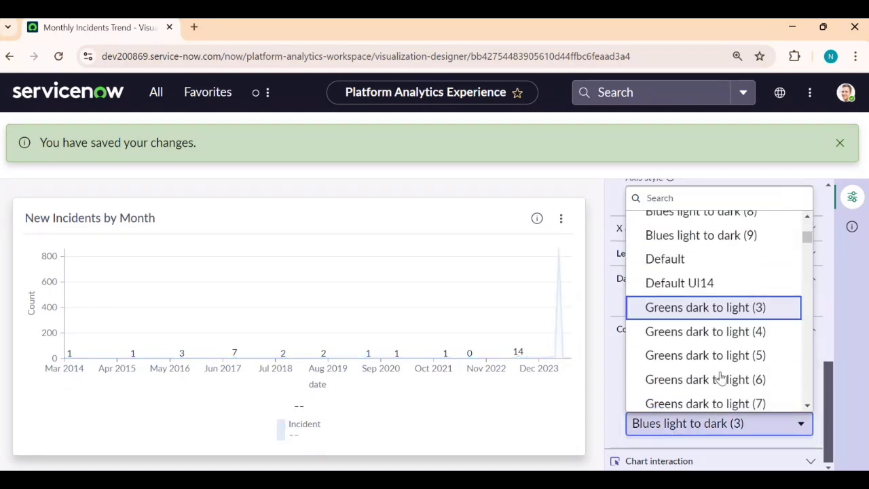
{"action": "left_click", "coordinate": [715, 325]}
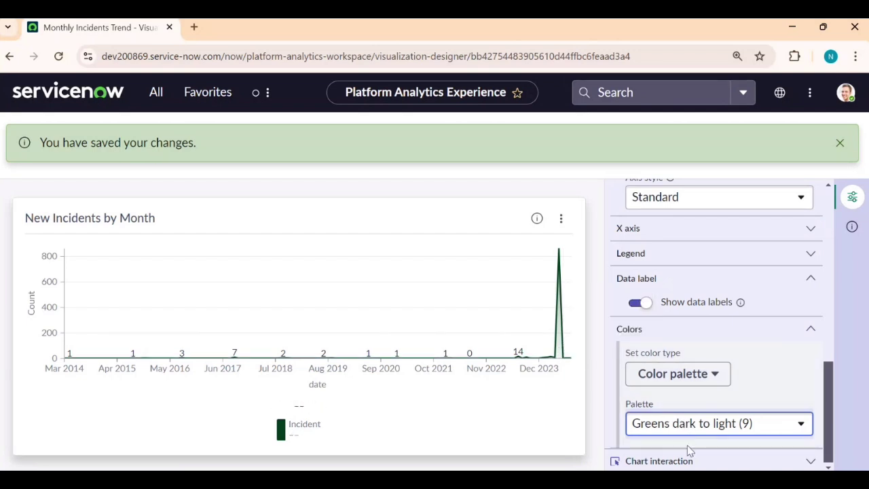
Step: Collapse Presentation, expand Chart interaction, and check the data view action by opening the May 2024 incidents from the chart and returning to the designer
{"action": "scroll", "coordinate": [798, 355], "scroll_direction": "up", "scroll_amount": 7}
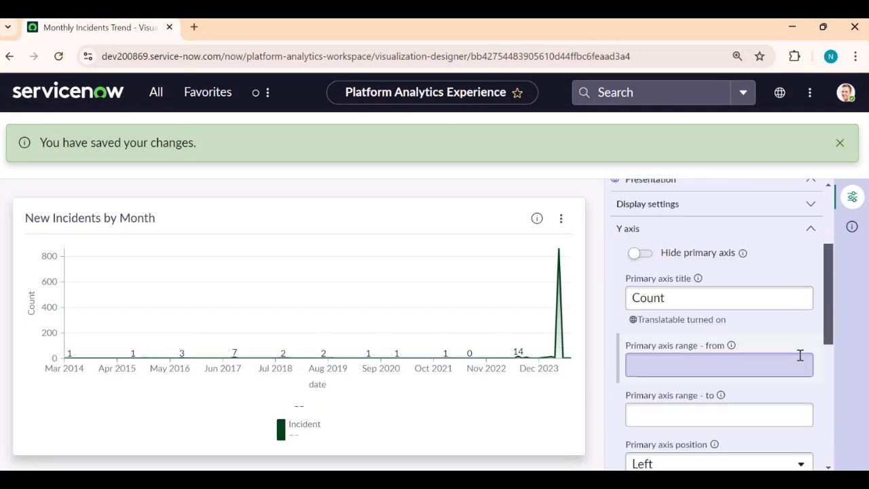
{"action": "left_click", "coordinate": [810, 317]}
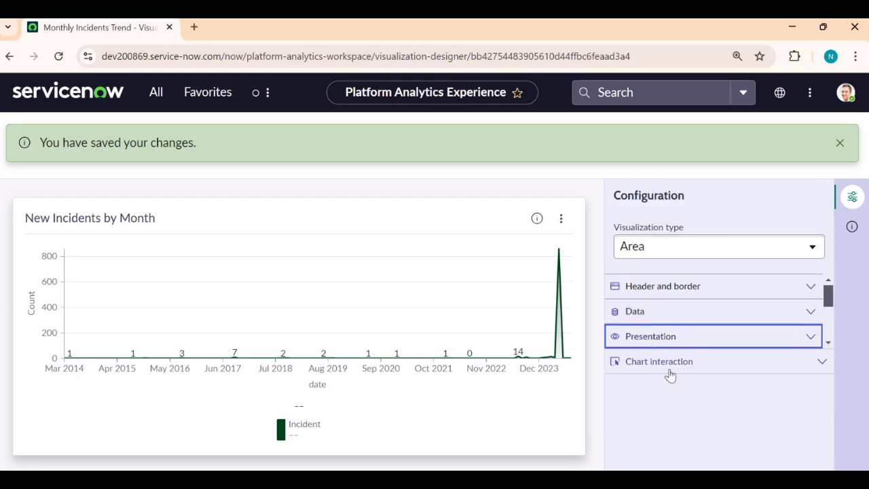
{"action": "left_click", "coordinate": [709, 364]}
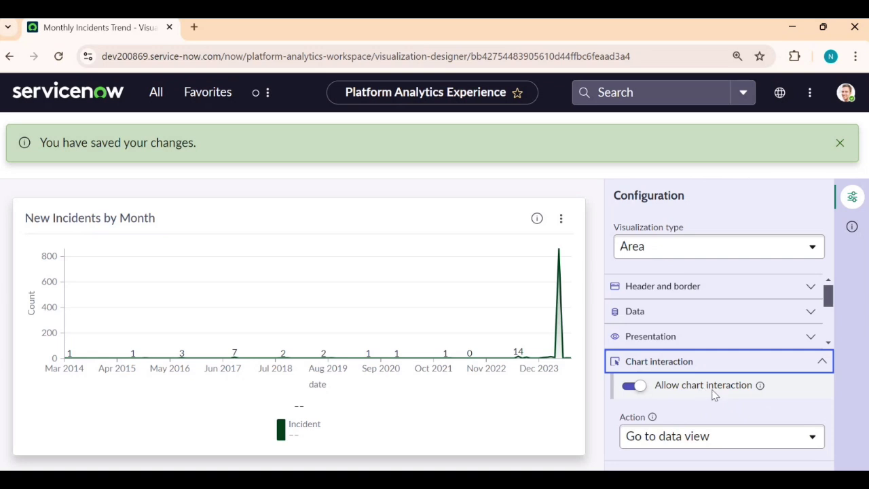
{"action": "left_click", "coordinate": [562, 341]}
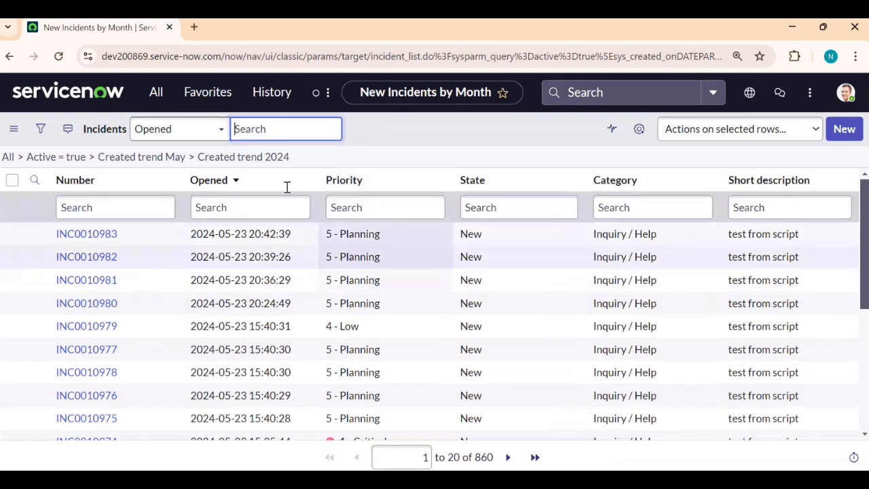
{"action": "left_click", "coordinate": [10, 57]}
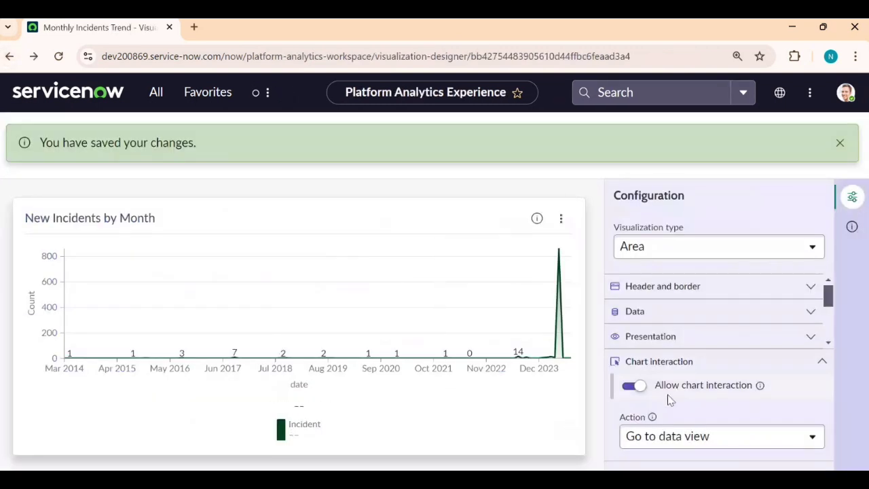
Step: Save the visualization and set the chart interaction action to Go to URL
{"action": "left_click", "coordinate": [839, 143]}
{"action": "left_click", "coordinate": [798, 151]}
{"action": "left_click", "coordinate": [661, 439]}
{"action": "left_click", "coordinate": [657, 413]}
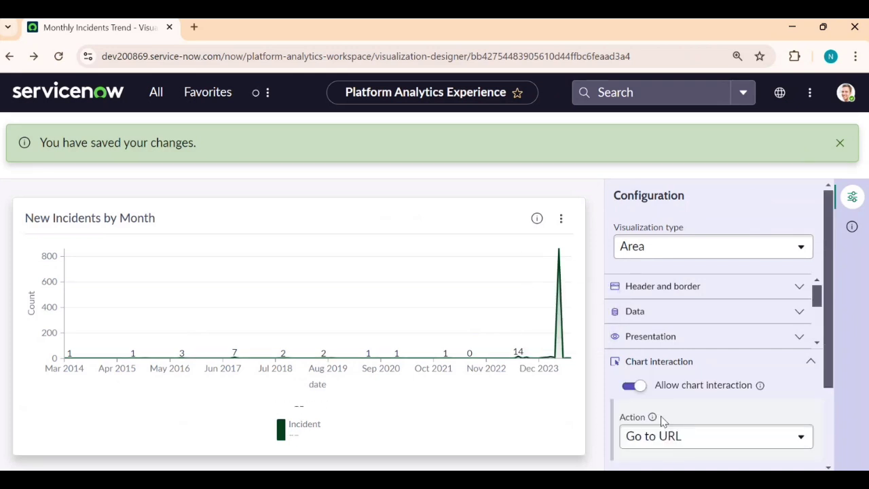
{"action": "scroll", "coordinate": [660, 415], "scroll_direction": "down", "scroll_amount": 2}
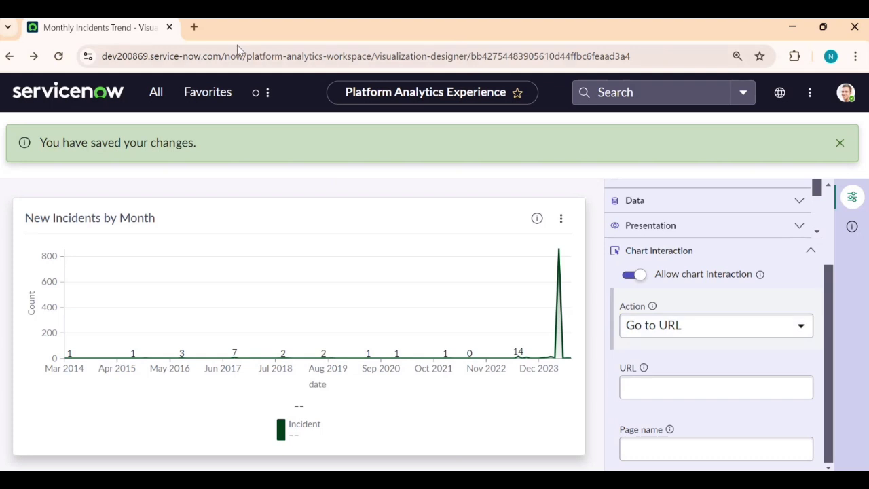
{"action": "left_click", "coordinate": [195, 28]}
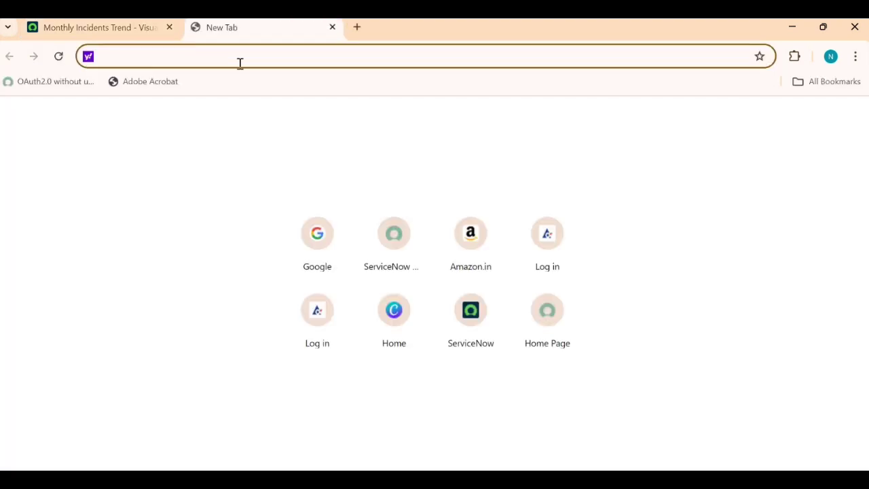
{"action": "left_click", "coordinate": [301, 252]}
{"action": "left_click", "coordinate": [210, 58]}
{"action": "key", "text": "ctrl+c"}
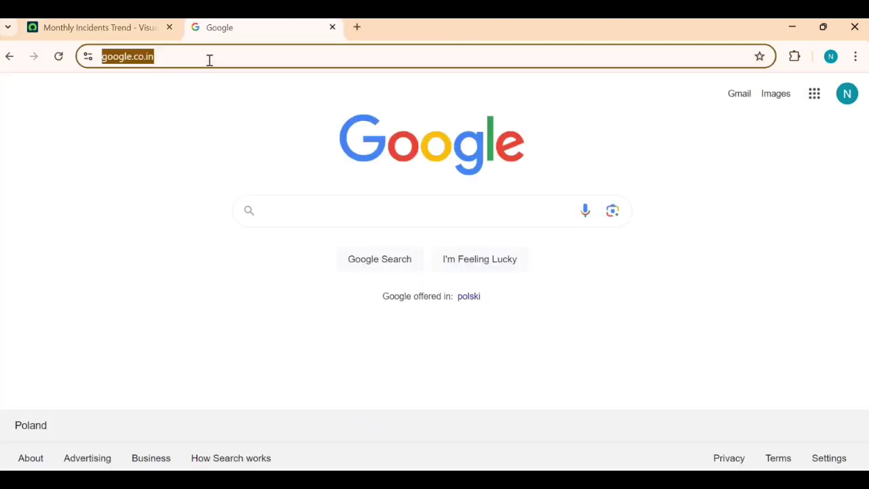
{"action": "left_click", "coordinate": [148, 29]}
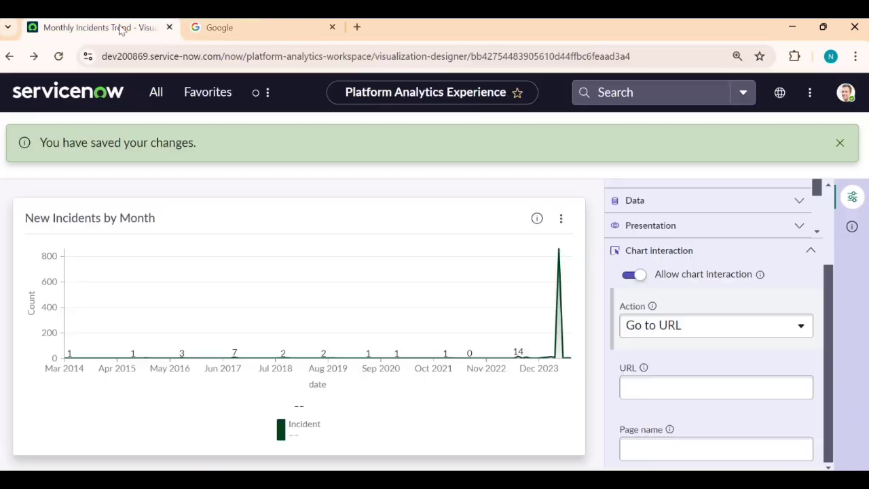
{"action": "left_click", "coordinate": [664, 385]}
{"action": "key", "text": "ctrl+v"}
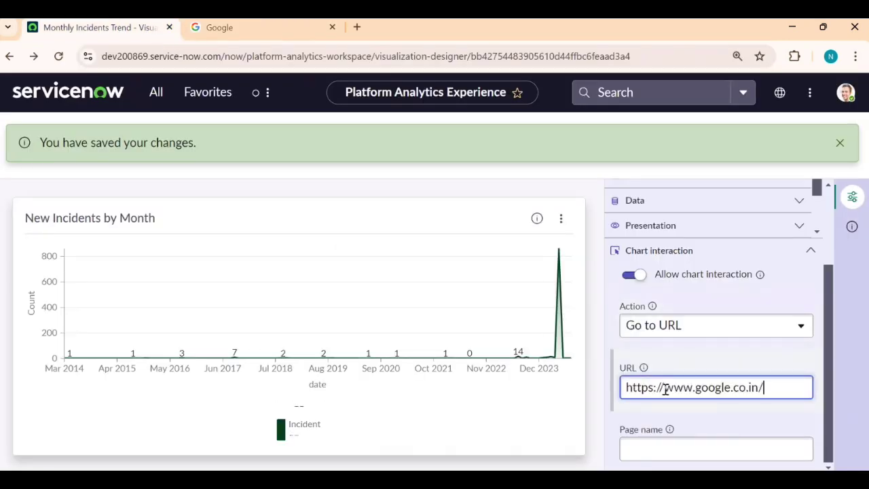
Step: Enter Google as the chart interaction page name, collapse the section, and save the visualization
{"action": "left_click", "coordinate": [650, 446]}
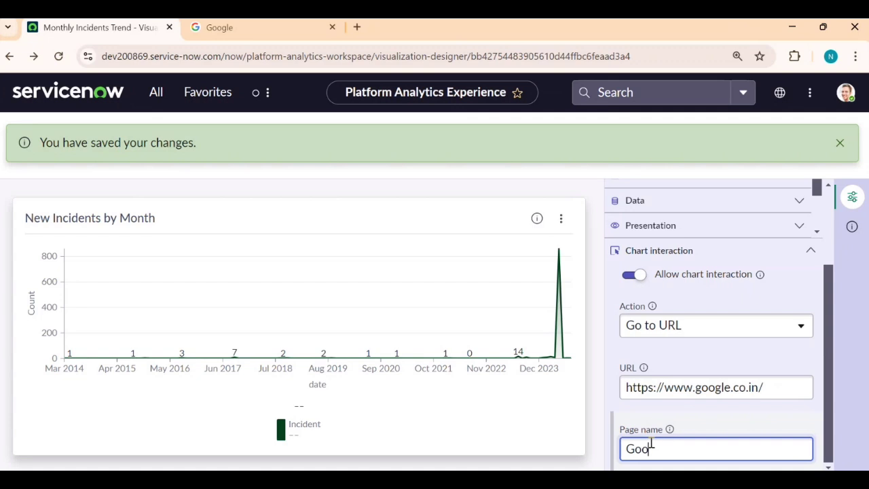
{"action": "type", "text": "Google"}
{"action": "left_click", "coordinate": [603, 401]}
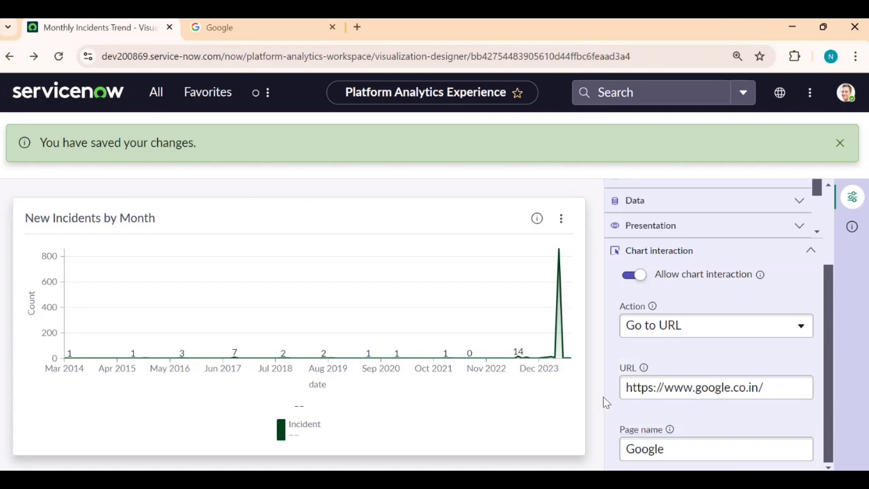
{"action": "left_click", "coordinate": [810, 249]}
{"action": "left_click", "coordinate": [839, 142]}
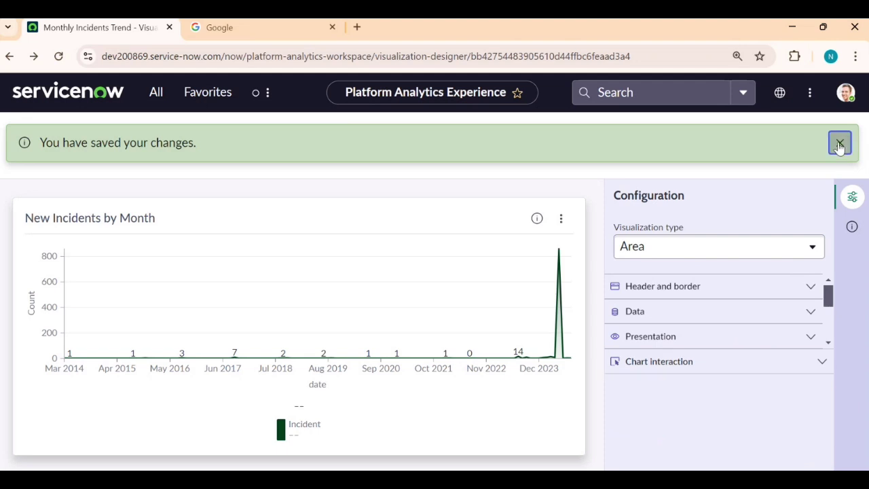
{"action": "left_click", "coordinate": [798, 148]}
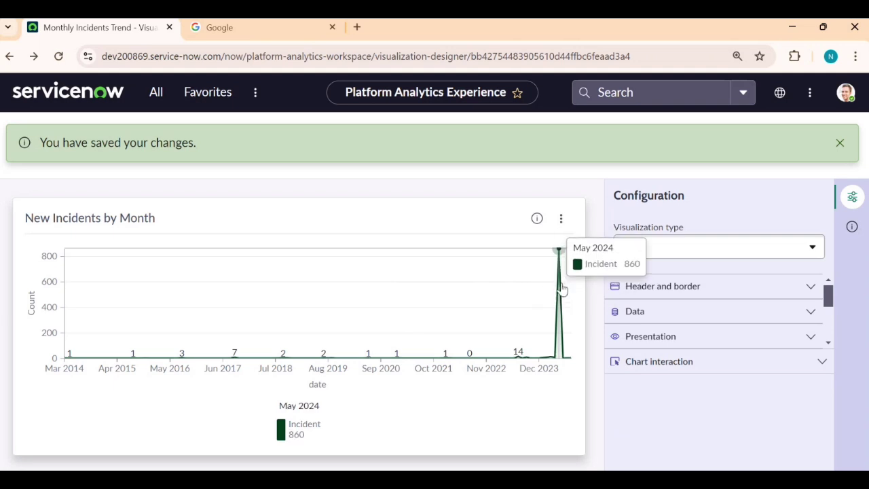
Step: Test the URL action from the chart's May 2024 peak and close both Google tabs
{"action": "left_click", "coordinate": [559, 294]}
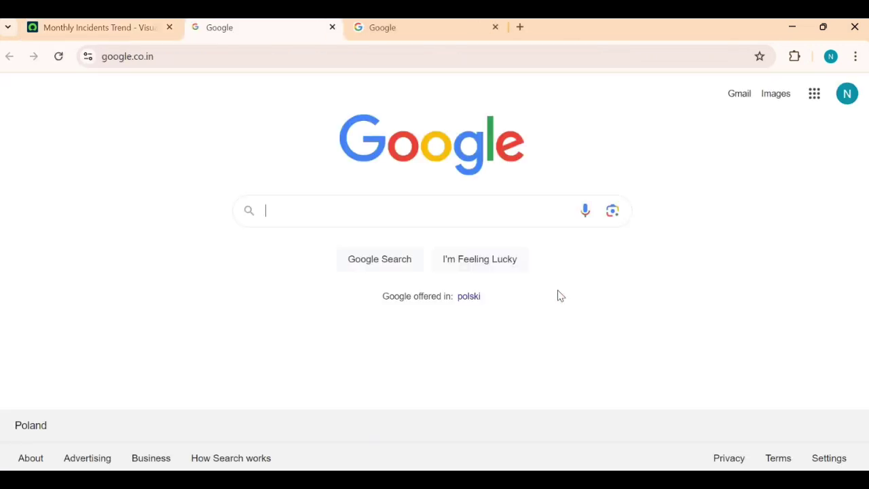
{"action": "middle_click", "coordinate": [279, 24]}
{"action": "middle_click", "coordinate": [278, 23]}
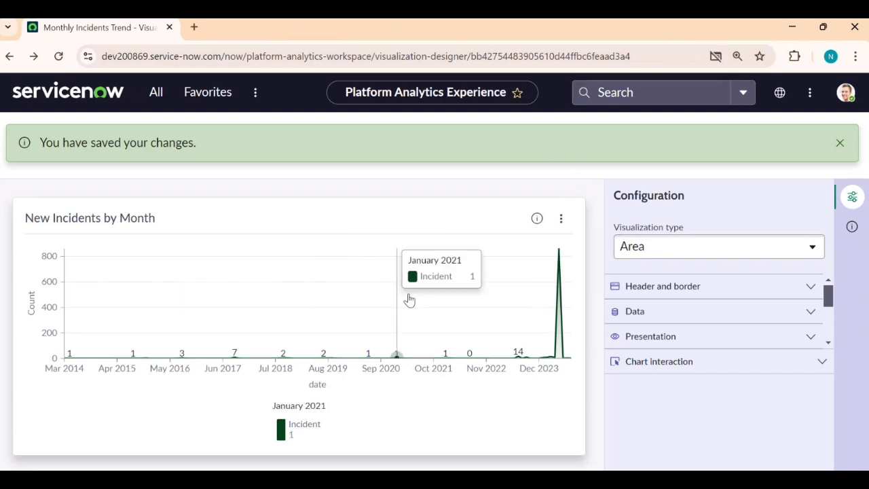
Step: Dismiss the save notice and add the Monthly Incidents Trend visualization to the bookmarks
{"action": "left_click", "coordinate": [841, 144]}
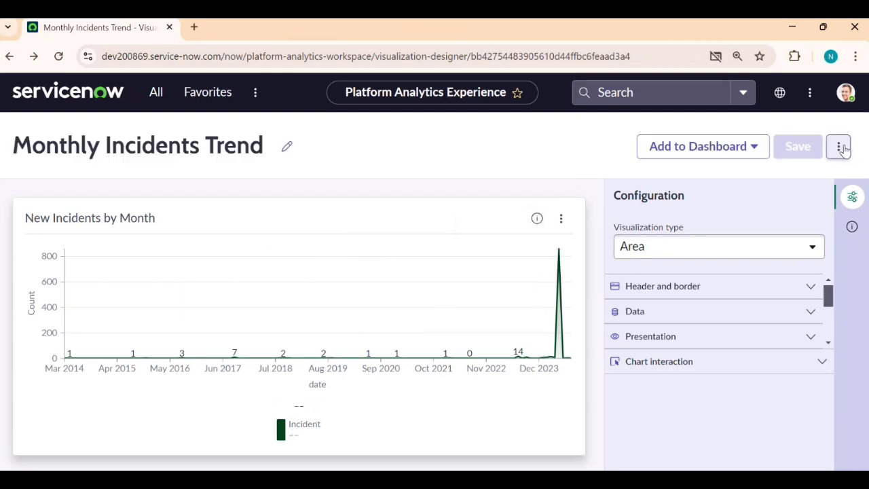
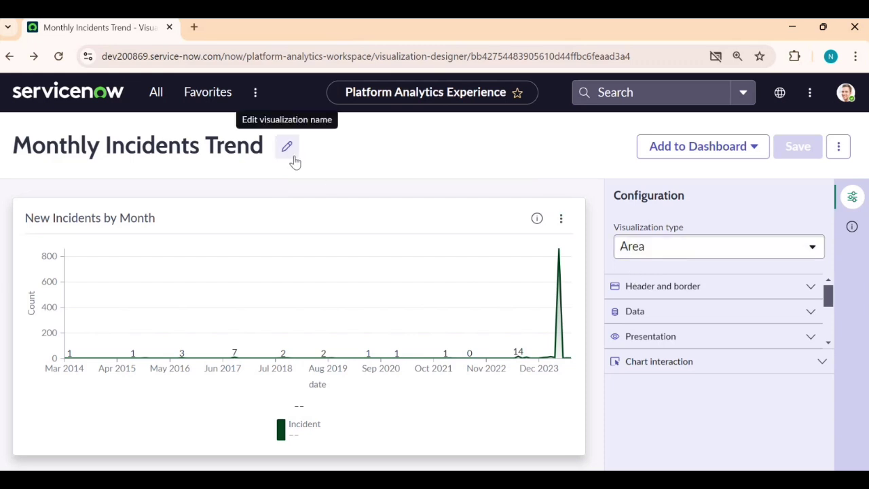
{"action": "left_click", "coordinate": [838, 148]}
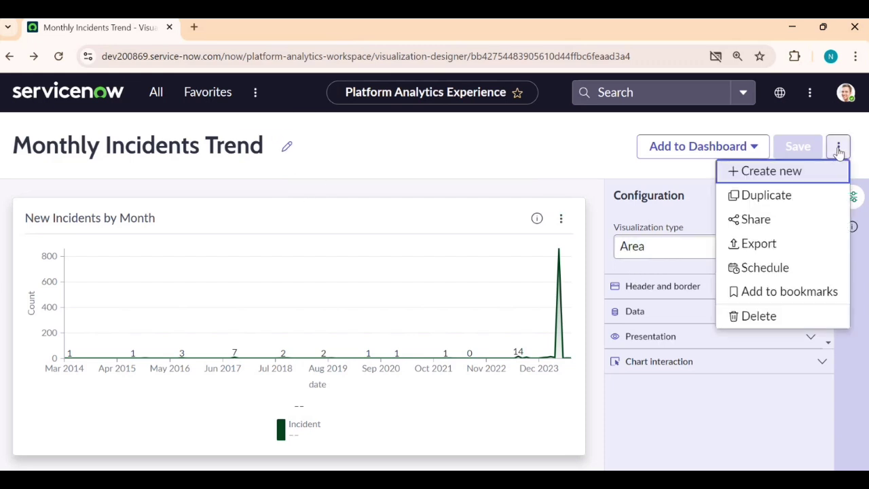
{"action": "left_click", "coordinate": [765, 299]}
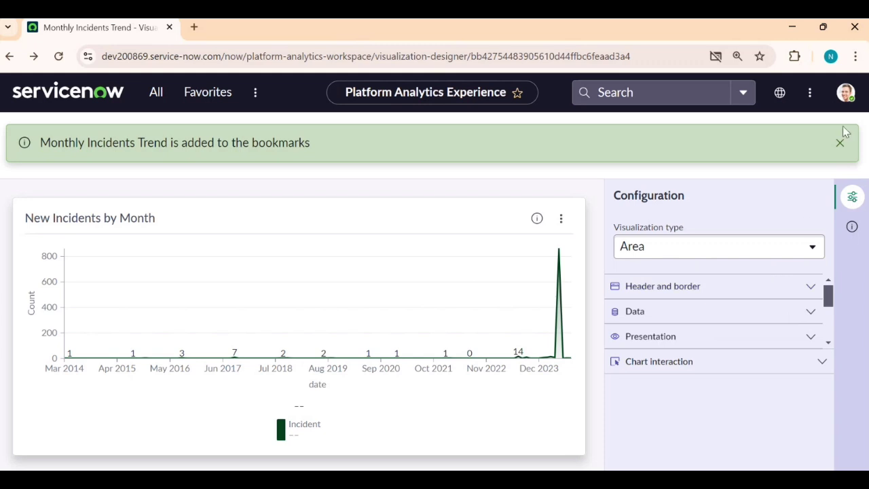
Step: Dismiss the bookmark notice, then view the sharing options for the Monthly Incidents Trend visualization and close them without granting access
{"action": "left_click", "coordinate": [840, 143]}
{"action": "left_click", "coordinate": [838, 147]}
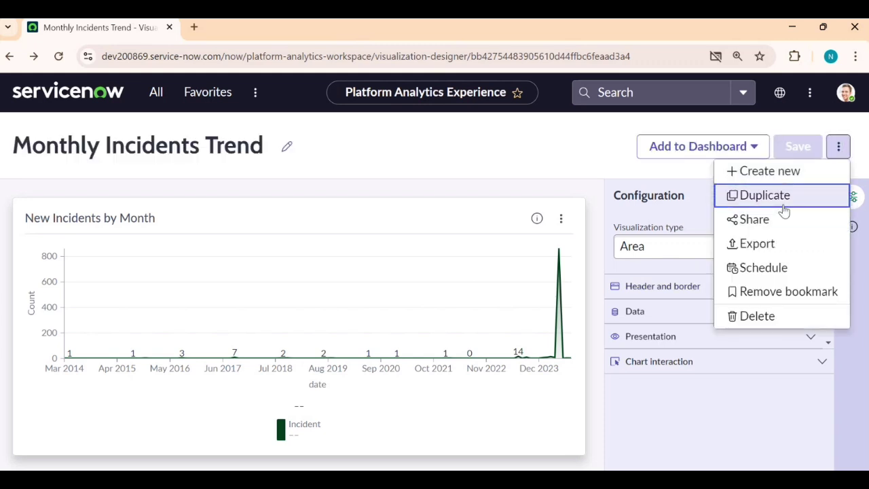
{"action": "left_click", "coordinate": [757, 222]}
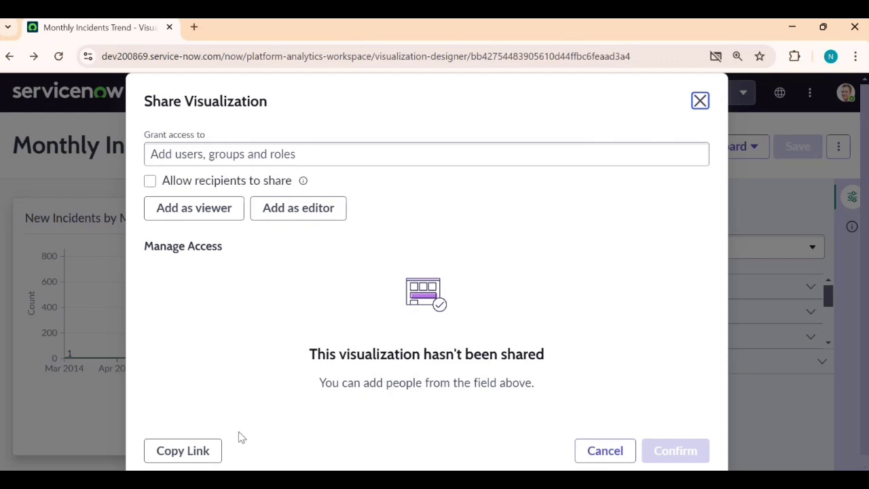
{"action": "left_click", "coordinate": [699, 100]}
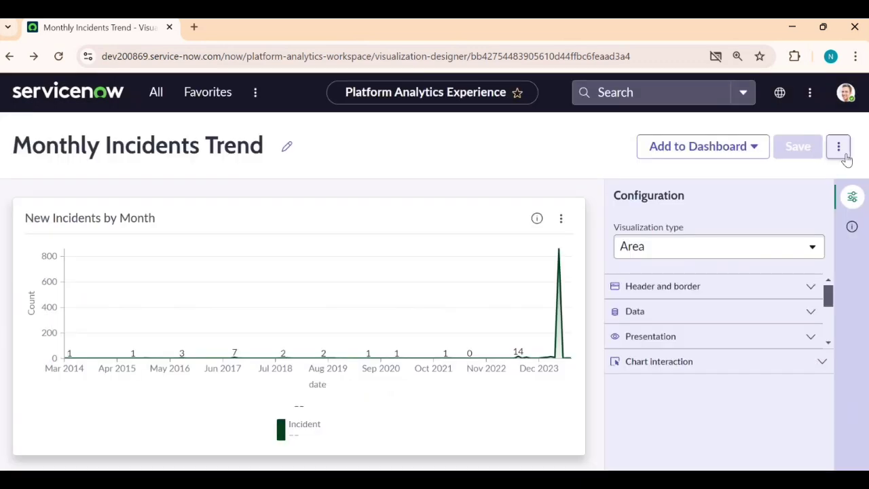
Step: Examine the visualization's export file types and the Send file via email delivery fields, then close the export settings without exporting
{"action": "left_click", "coordinate": [839, 149]}
{"action": "left_click", "coordinate": [755, 252]}
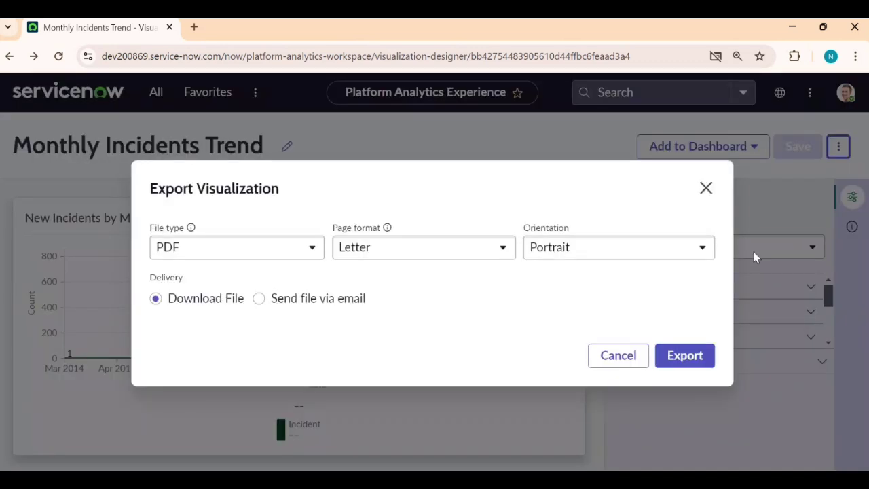
{"action": "left_click", "coordinate": [163, 254]}
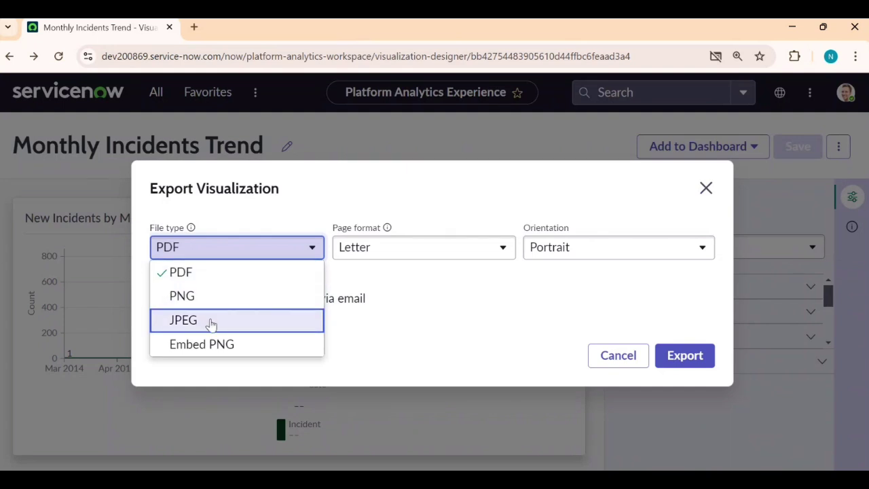
{"action": "left_click", "coordinate": [396, 296]}
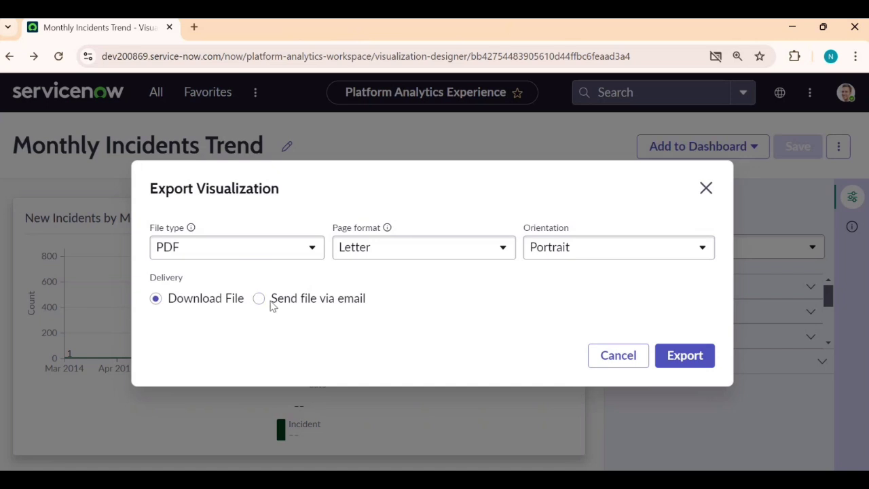
{"action": "left_click", "coordinate": [316, 300]}
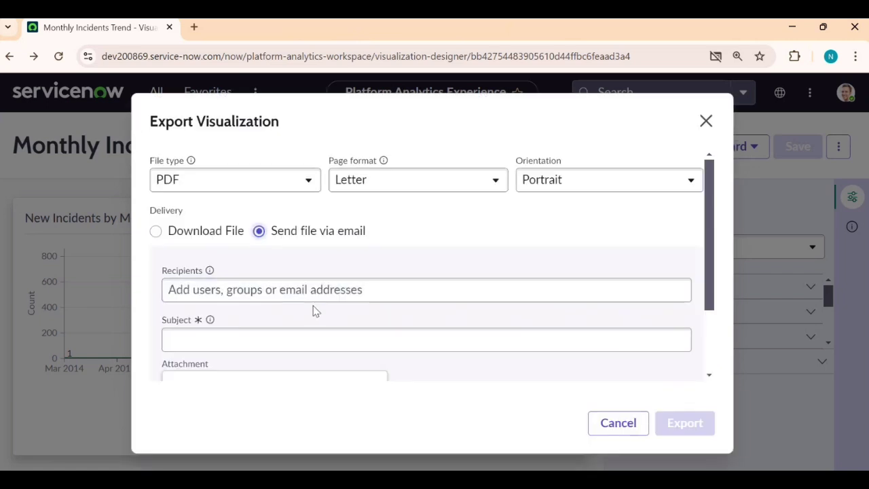
{"action": "scroll", "coordinate": [315, 316], "scroll_direction": "down", "scroll_amount": 3}
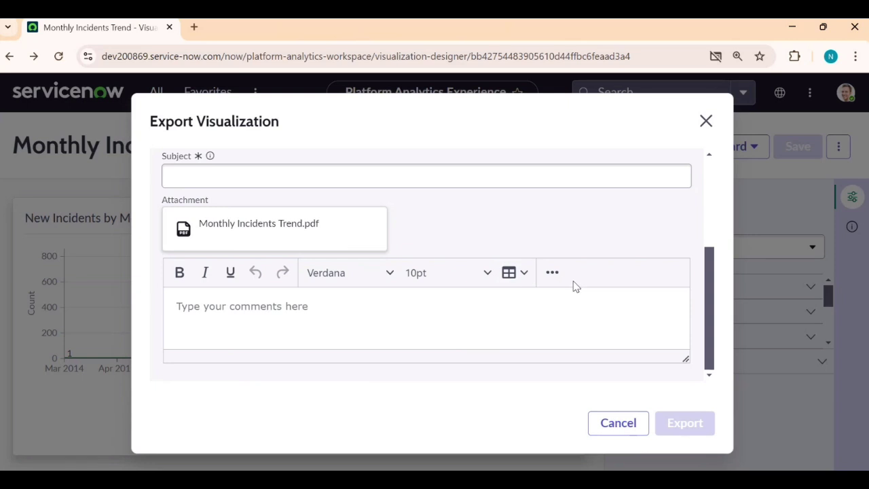
{"action": "scroll", "coordinate": [384, 247], "scroll_direction": "up", "scroll_amount": 5}
{"action": "left_click", "coordinate": [706, 120]}
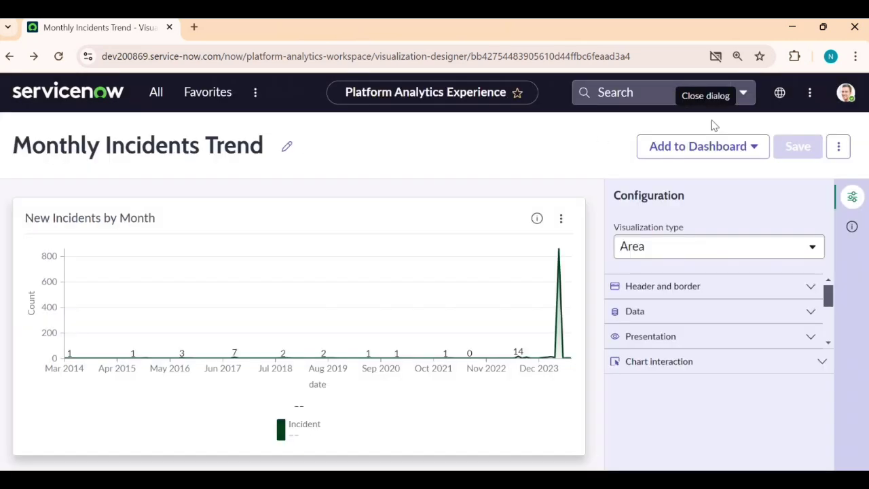
Step: Review the scheduled export's file, recurrence and email settings for Monthly Incidents Trend, then return to the visualization without saving
{"action": "left_click", "coordinate": [836, 152]}
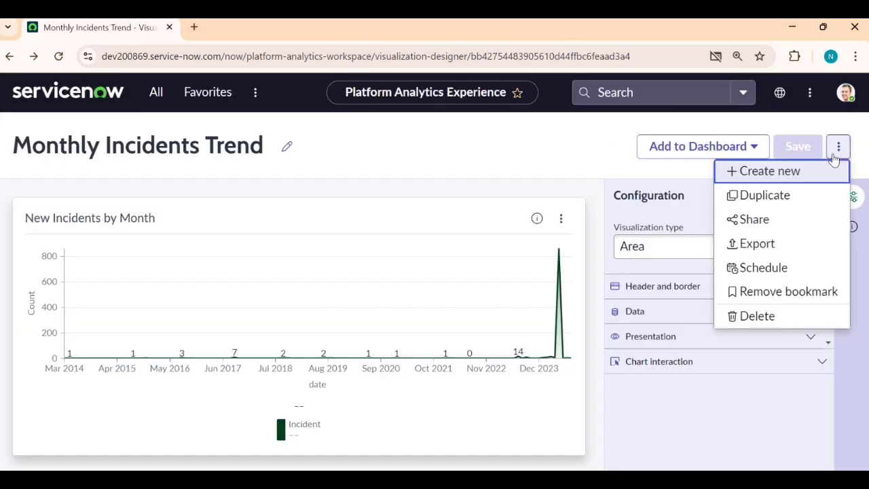
{"action": "left_click", "coordinate": [787, 267]}
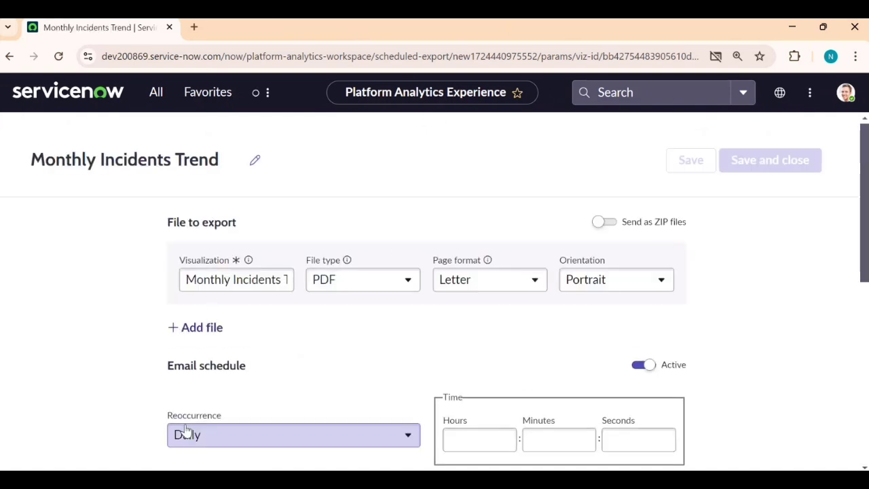
{"action": "scroll", "coordinate": [310, 384], "scroll_direction": "down", "scroll_amount": 1}
{"action": "scroll", "coordinate": [321, 285], "scroll_direction": "down", "scroll_amount": 5}
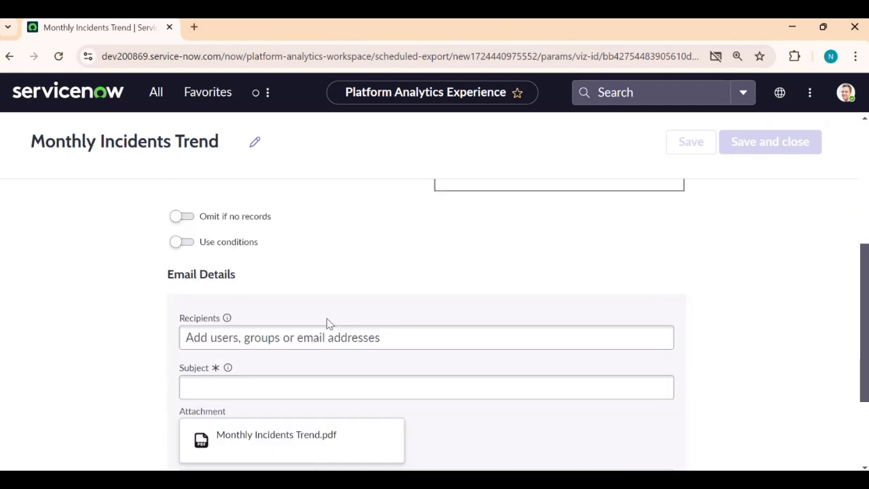
{"action": "scroll", "coordinate": [721, 249], "scroll_direction": "up", "scroll_amount": 1}
{"action": "scroll", "coordinate": [720, 249], "scroll_direction": "up", "scroll_amount": 5}
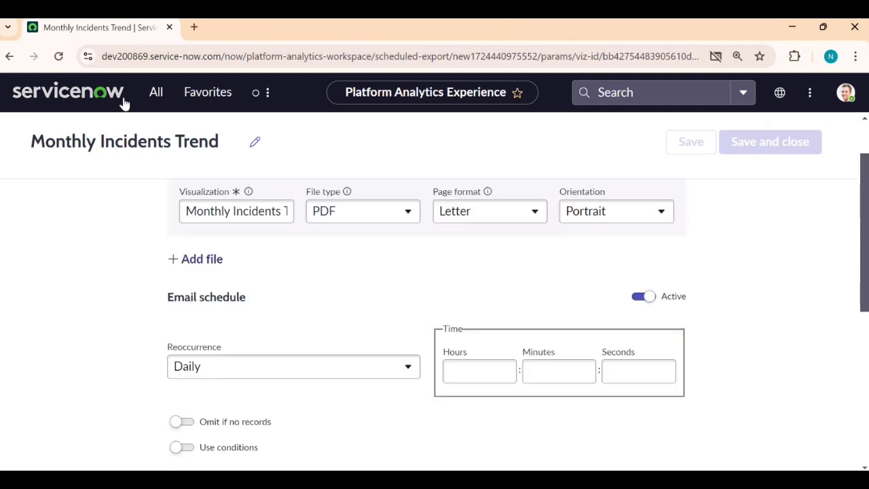
{"action": "left_click", "coordinate": [10, 57]}
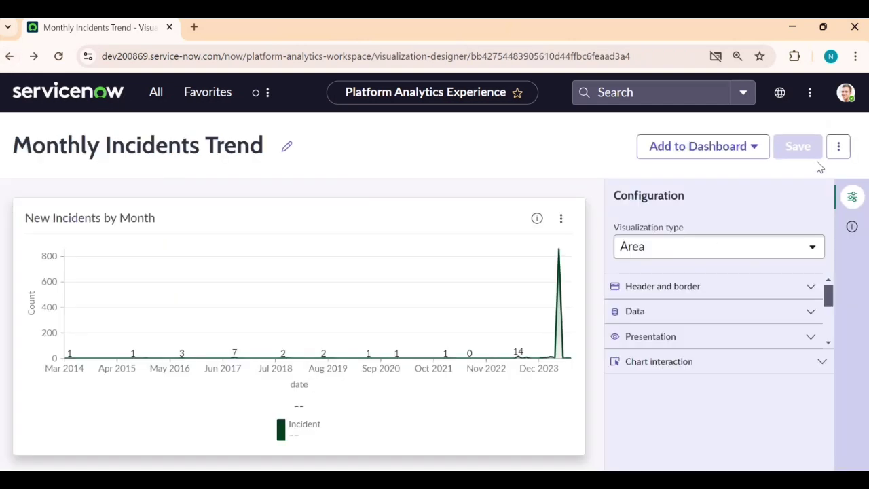
Step: Look over the visualization's additional actions without choosing one, then show its Details settings
{"action": "left_click", "coordinate": [838, 147]}
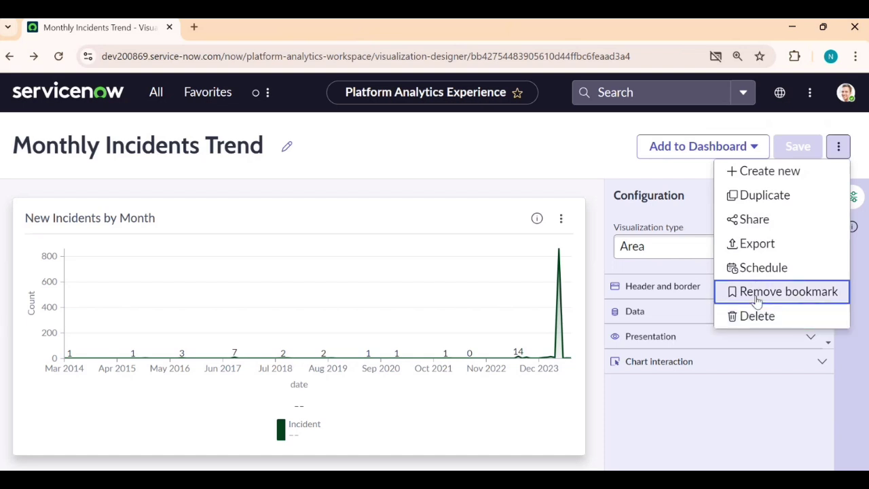
{"action": "left_click", "coordinate": [511, 145]}
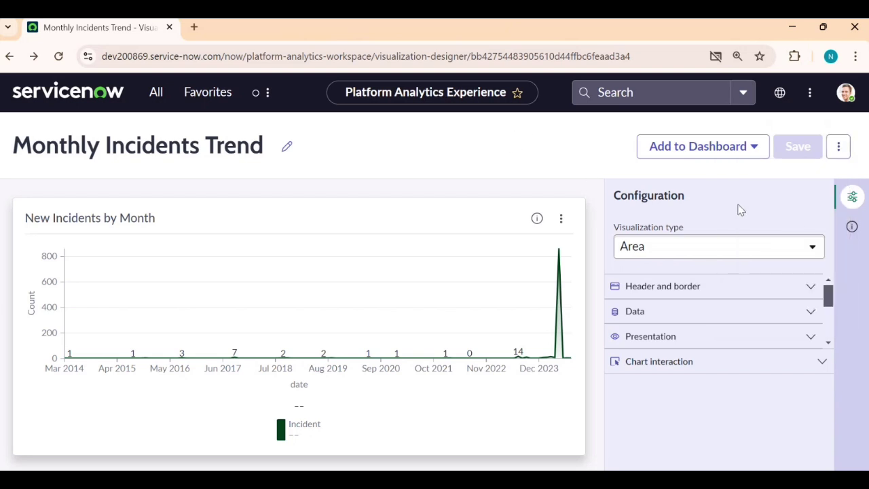
{"action": "left_click", "coordinate": [851, 228]}
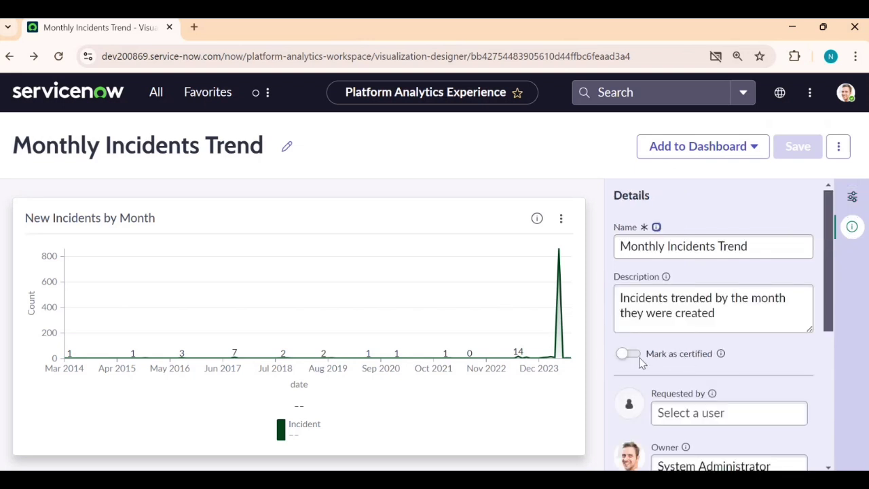
Step: Mark the Monthly Incidents Trend visualization as certified and save the change
{"action": "scroll", "coordinate": [687, 395], "scroll_direction": "down", "scroll_amount": 1}
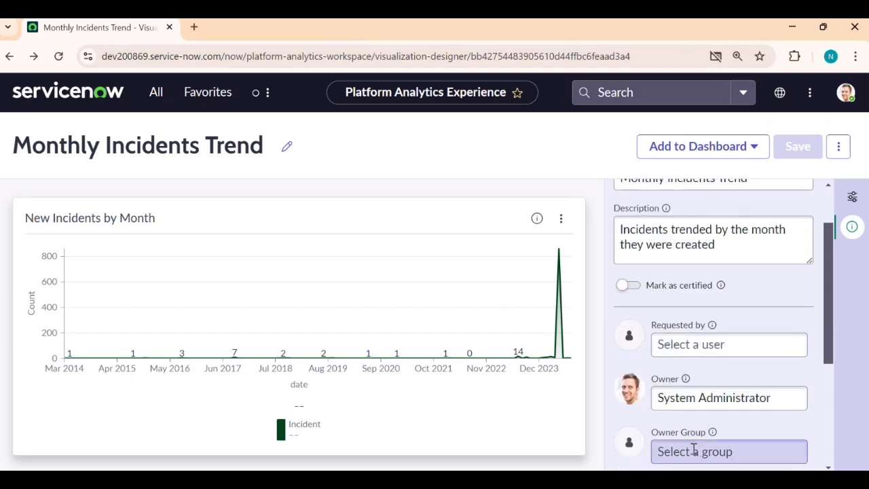
{"action": "scroll", "coordinate": [693, 448], "scroll_direction": "down", "scroll_amount": 2}
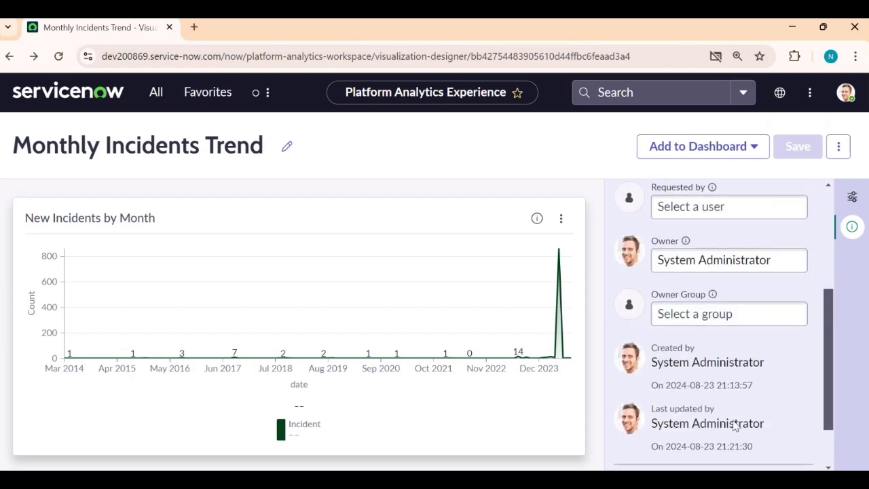
{"action": "scroll", "coordinate": [721, 430], "scroll_direction": "down", "scroll_amount": 1}
{"action": "scroll", "coordinate": [717, 423], "scroll_direction": "up", "scroll_amount": 4}
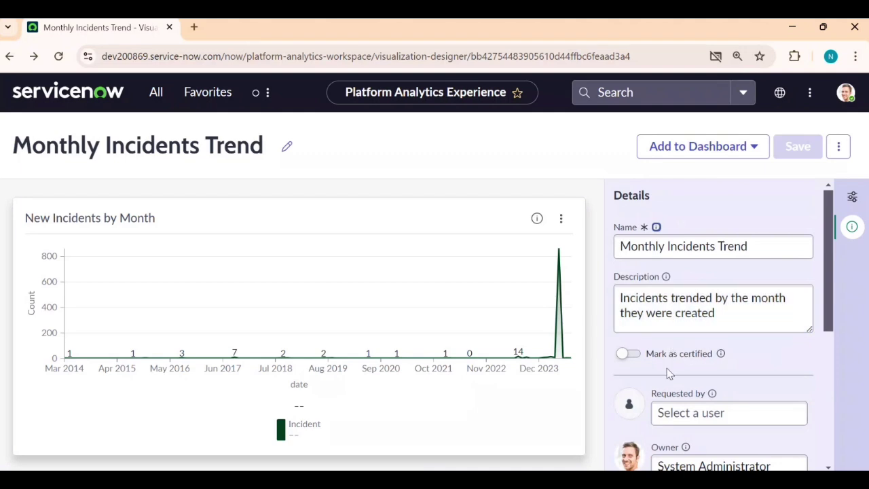
{"action": "left_click", "coordinate": [627, 354]}
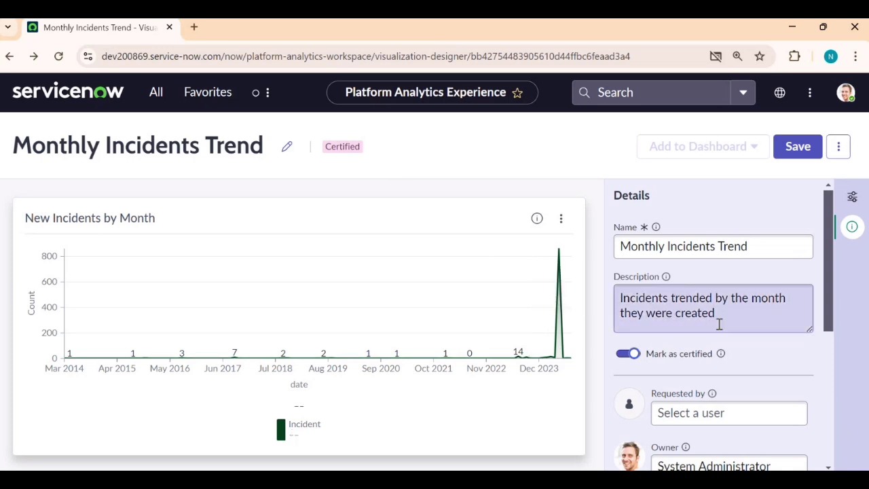
{"action": "left_click", "coordinate": [794, 154]}
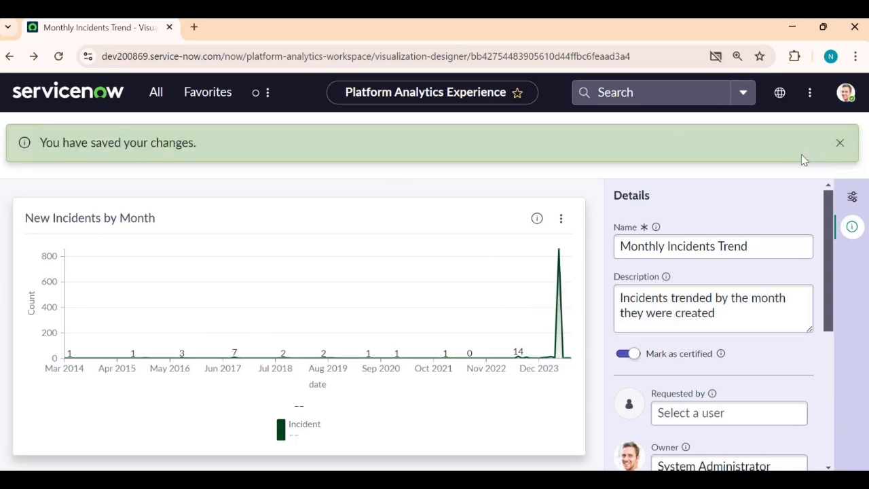
{"action": "left_click", "coordinate": [838, 145]}
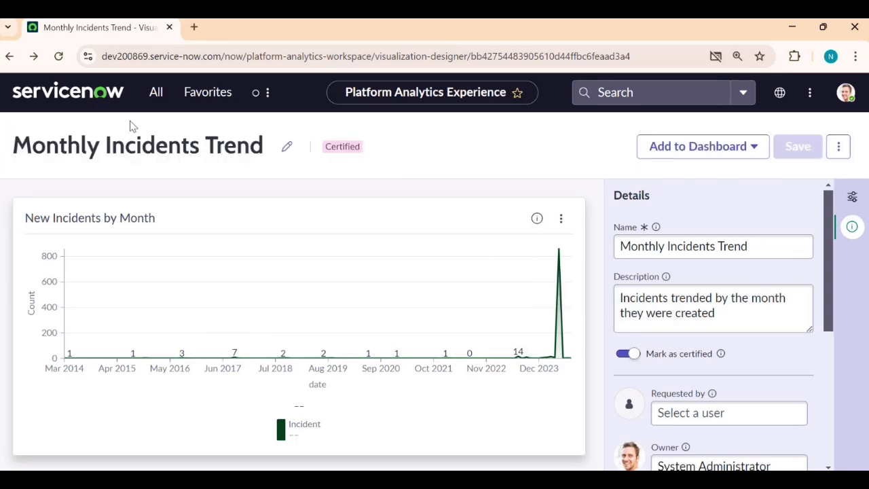
Step: Find the Data Visualizations library through the "platform" navigation filter and view its bookmarked and certified visualizations
{"action": "left_click", "coordinate": [168, 103]}
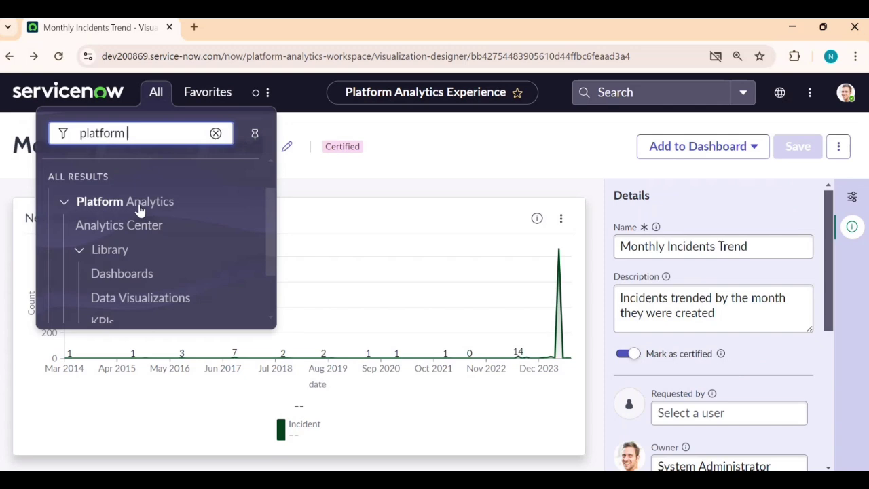
{"action": "left_click", "coordinate": [116, 298]}
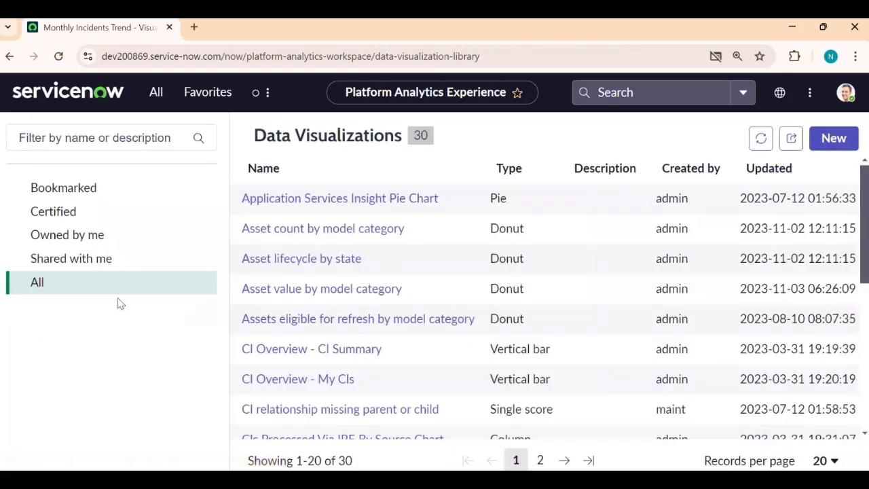
{"action": "left_click", "coordinate": [82, 187]}
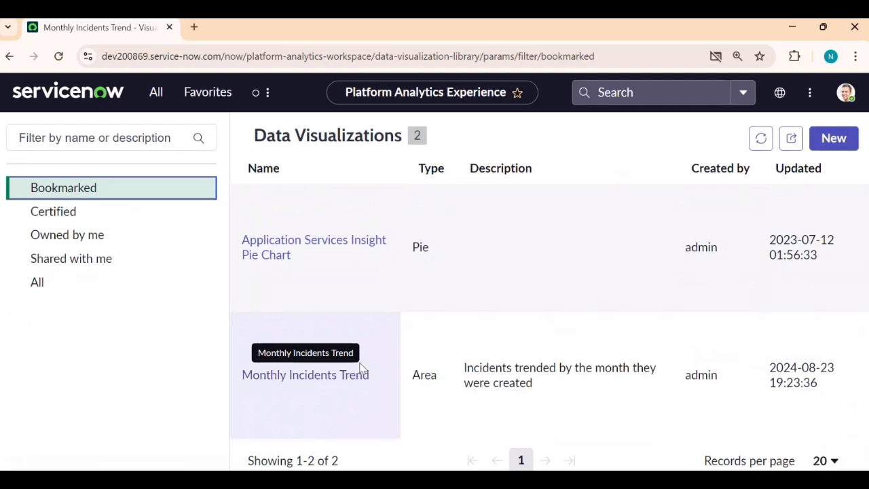
{"action": "left_click", "coordinate": [58, 213]}
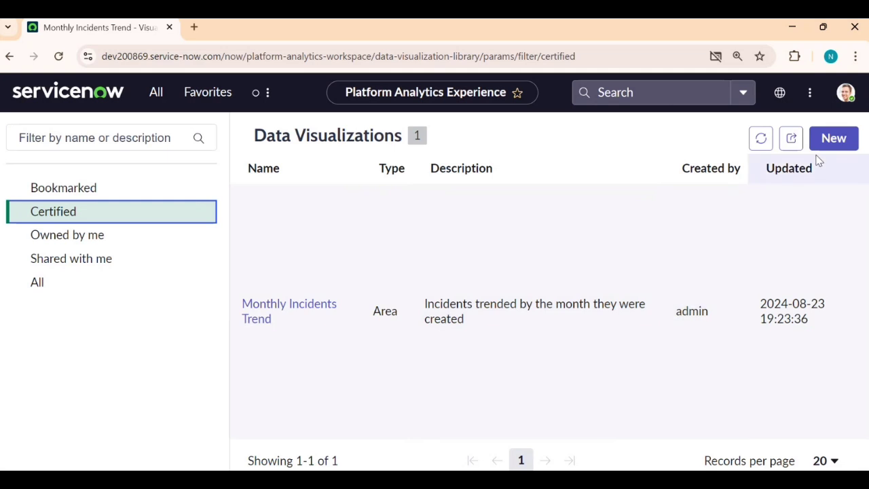
Step: Create a new data visualization of the Vertical bar type
{"action": "left_click", "coordinate": [834, 139]}
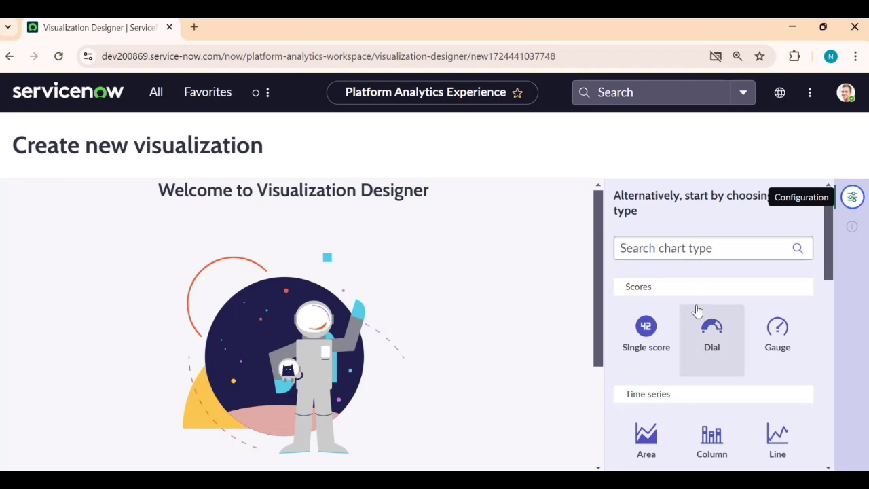
{"action": "scroll", "coordinate": [698, 313], "scroll_direction": "down", "scroll_amount": 3}
{"action": "scroll", "coordinate": [699, 319], "scroll_direction": "down", "scroll_amount": 3}
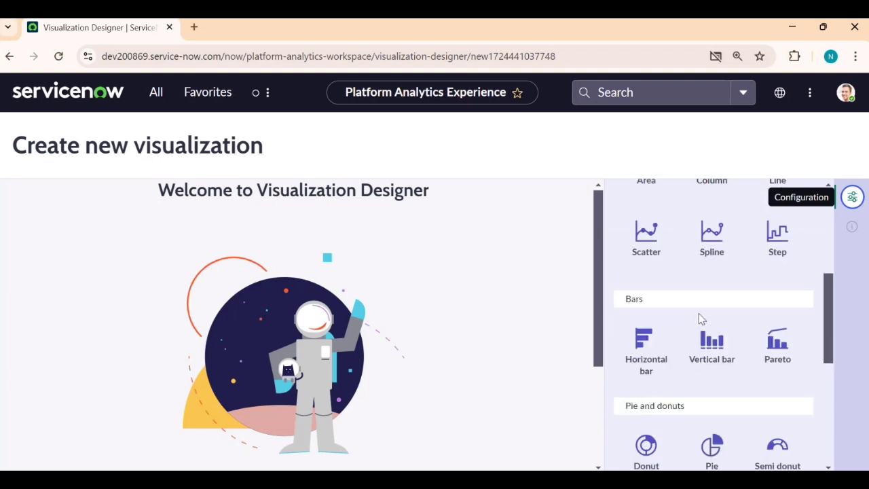
{"action": "left_click", "coordinate": [706, 353]}
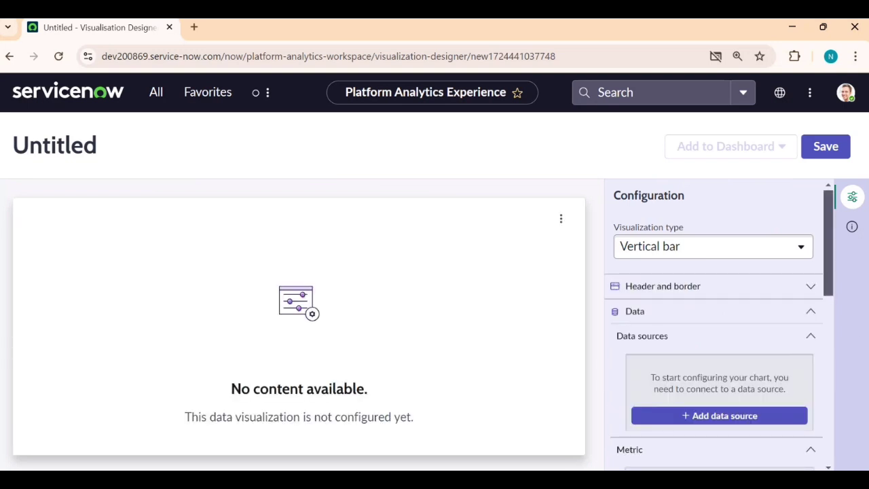
Step: Set the chart title to "Incidents by Category" and turn on the header separator
{"action": "left_click", "coordinate": [658, 286]}
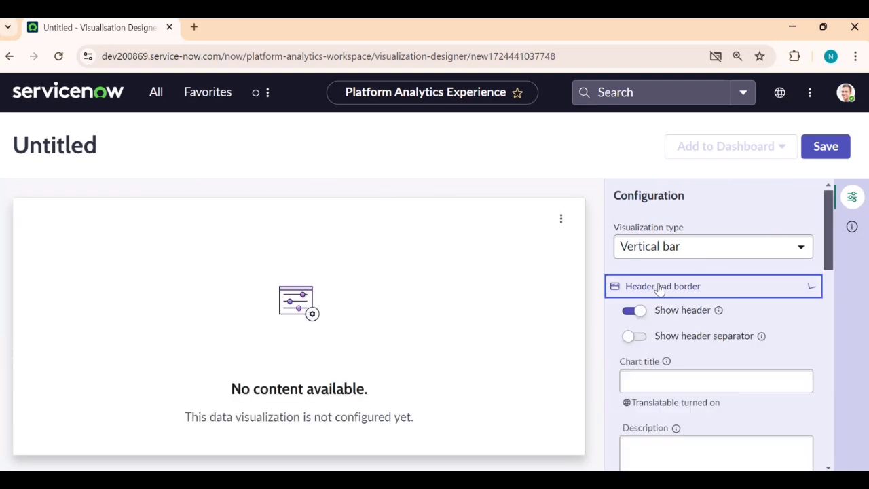
{"action": "left_click", "coordinate": [670, 382]}
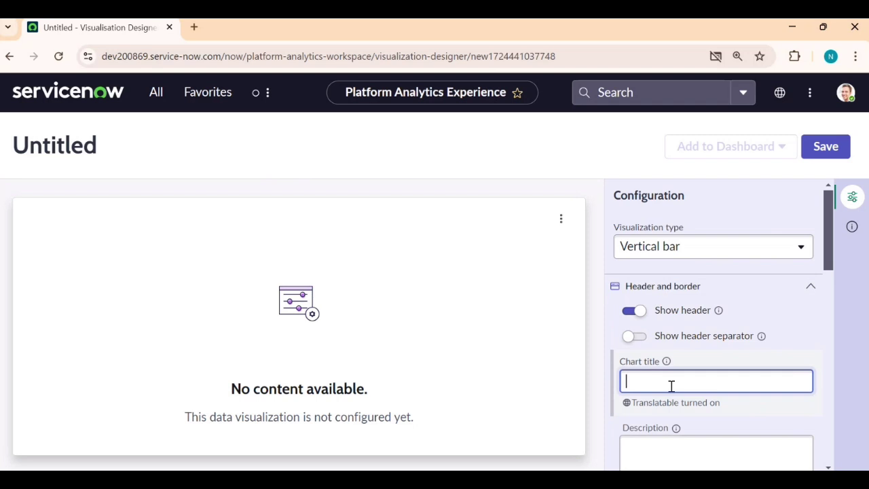
{"action": "type", "text": "Incidents by Category"}
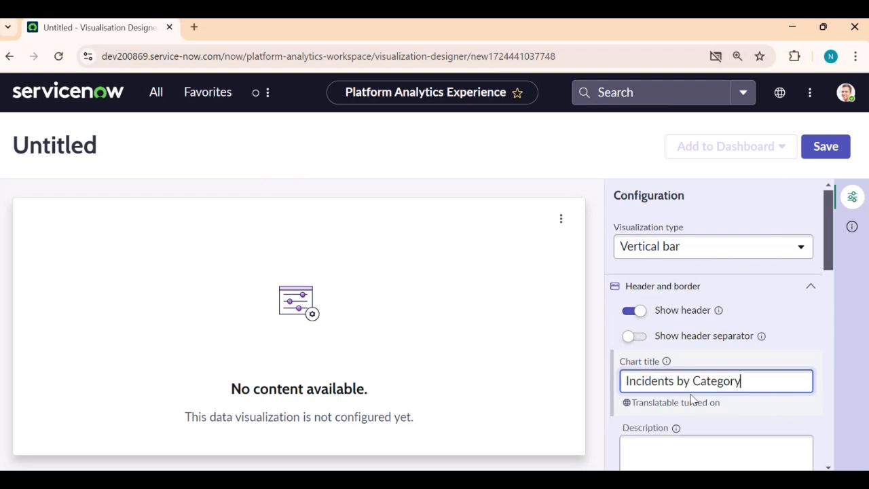
{"action": "scroll", "coordinate": [696, 387], "scroll_direction": "down", "scroll_amount": 1}
{"action": "left_click", "coordinate": [685, 387]}
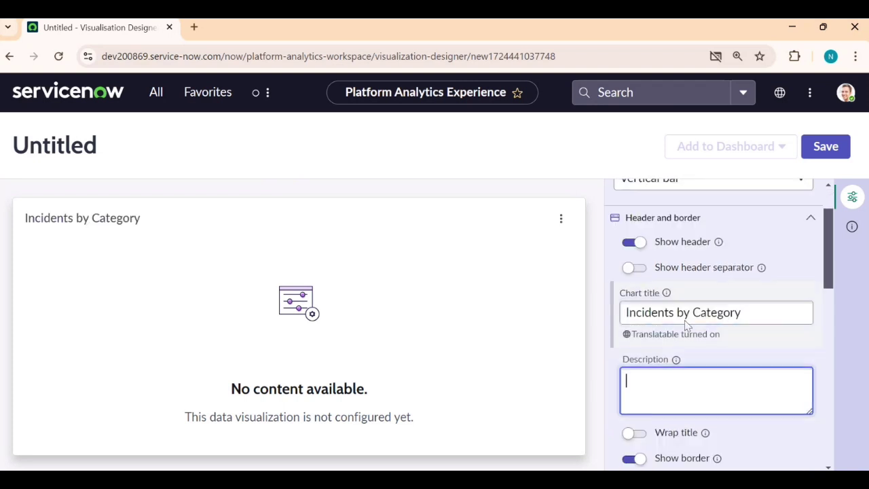
{"action": "left_click", "coordinate": [636, 267]}
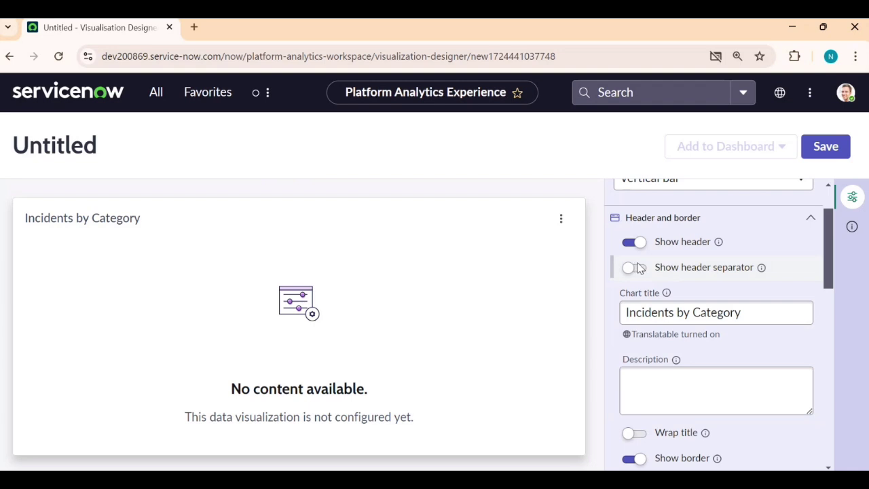
{"action": "left_click", "coordinate": [636, 268]}
Step: Enter "Group Incidents by Category" as the chart's description
{"action": "left_click", "coordinate": [685, 404]}
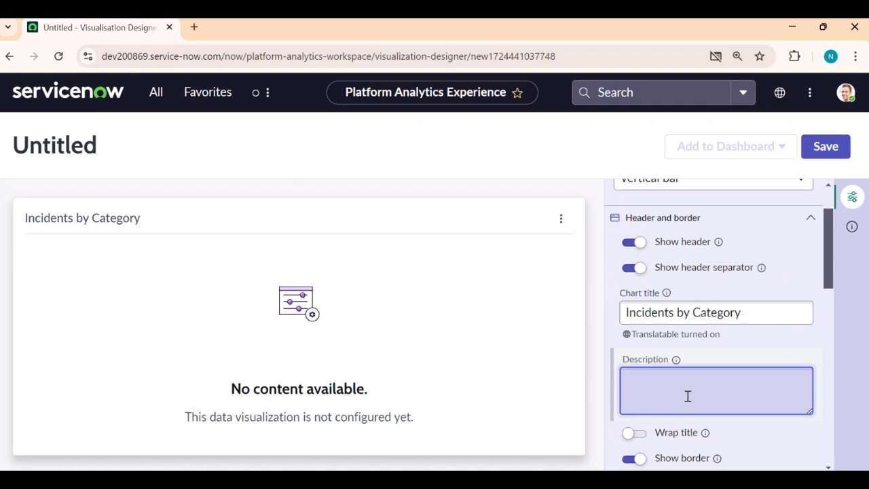
{"action": "type", "text": "Group Incidents by ca"}
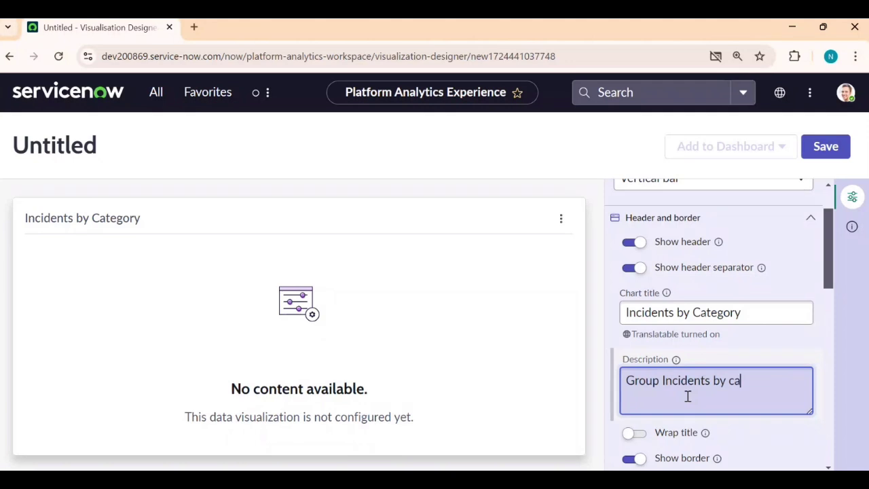
{"action": "key", "text": "BackSpace"}
{"action": "key", "text": "BackSpace"}
{"action": "type", "text": "Catego"}
{"action": "left_click", "coordinate": [759, 432]}
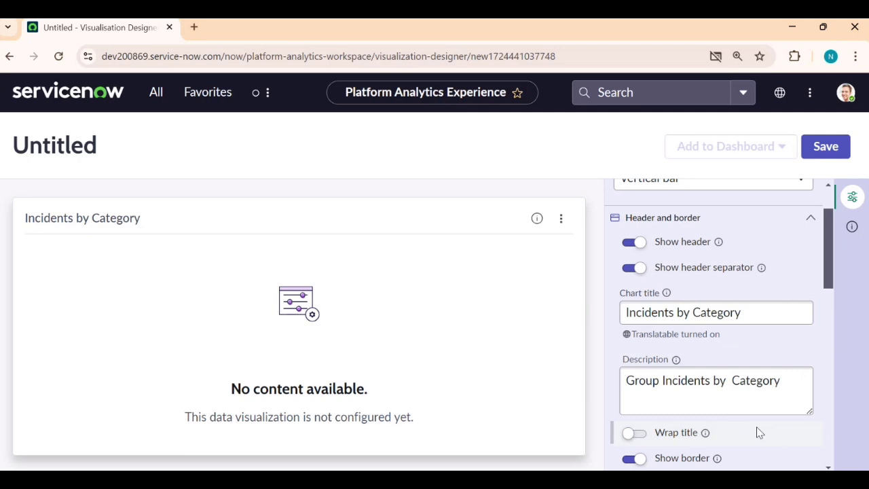
Step: Start adding a data source for the chart and choose the suggested Incident [incident] table
{"action": "scroll", "coordinate": [757, 430], "scroll_direction": "down", "scroll_amount": 2}
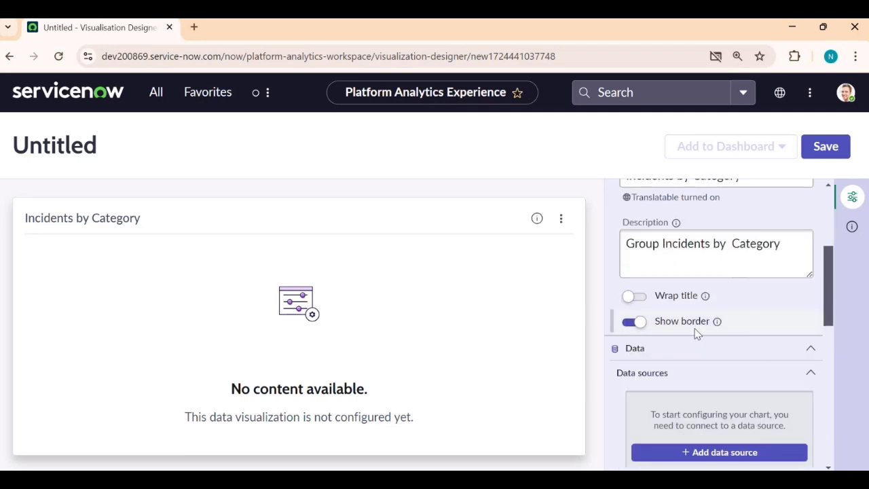
{"action": "scroll", "coordinate": [706, 353], "scroll_direction": "up", "scroll_amount": 3}
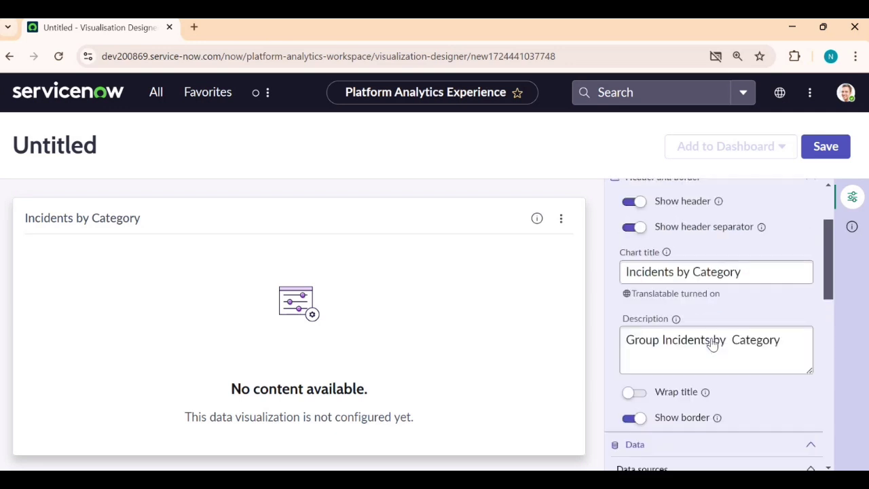
{"action": "left_click", "coordinate": [809, 288]}
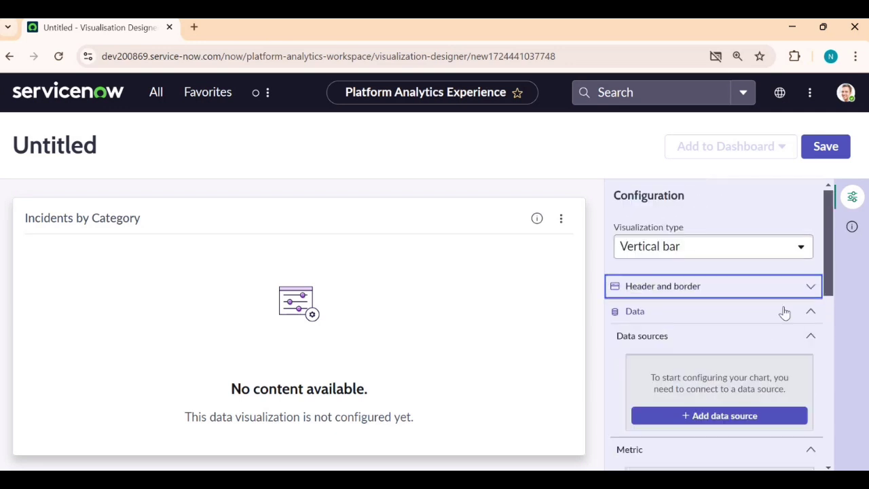
{"action": "left_click", "coordinate": [790, 316]}
{"action": "scroll", "coordinate": [763, 333], "scroll_direction": "down", "scroll_amount": 1}
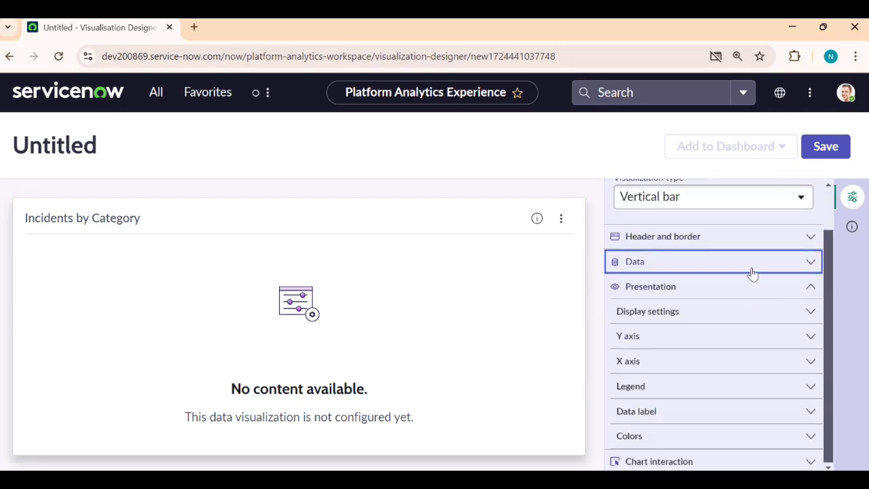
{"action": "left_click", "coordinate": [790, 264]}
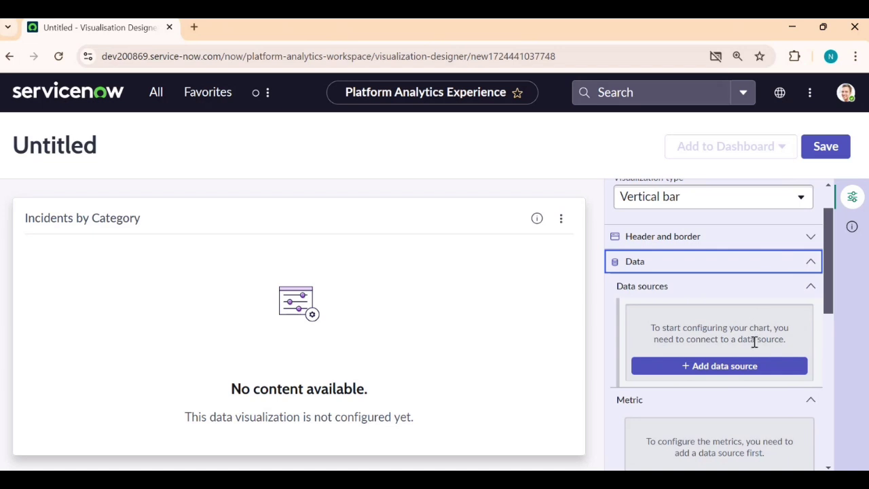
{"action": "left_click", "coordinate": [684, 365]}
{"action": "left_click", "coordinate": [72, 175]}
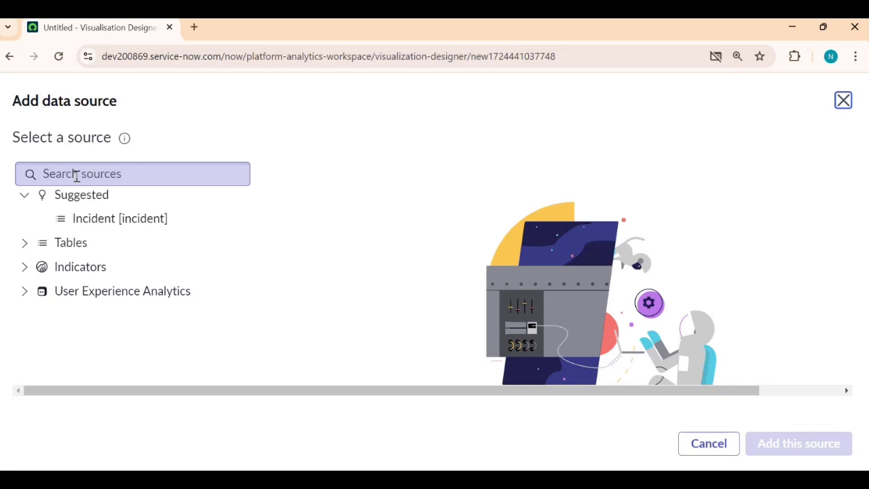
{"action": "left_click", "coordinate": [73, 218]}
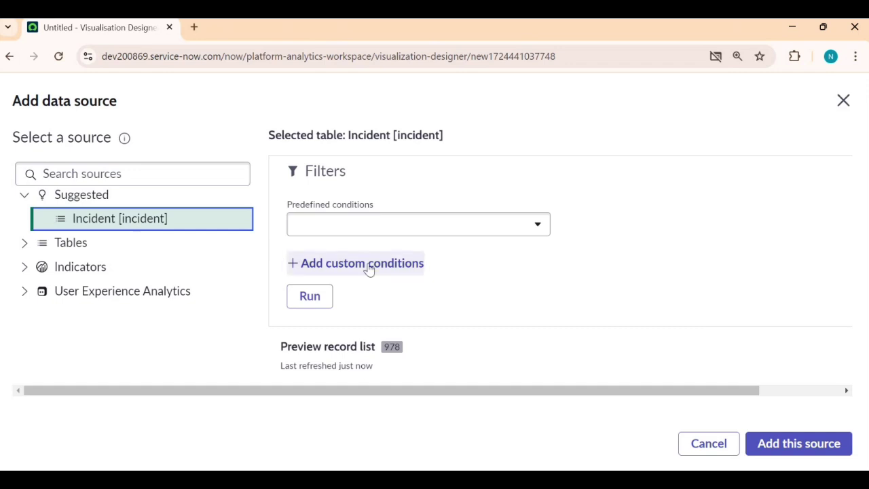
Step: Filter the Incident source with the custom condition Active is true, run the filter, and add the source to the chart
{"action": "left_click", "coordinate": [372, 268]}
{"action": "left_click", "coordinate": [424, 333]}
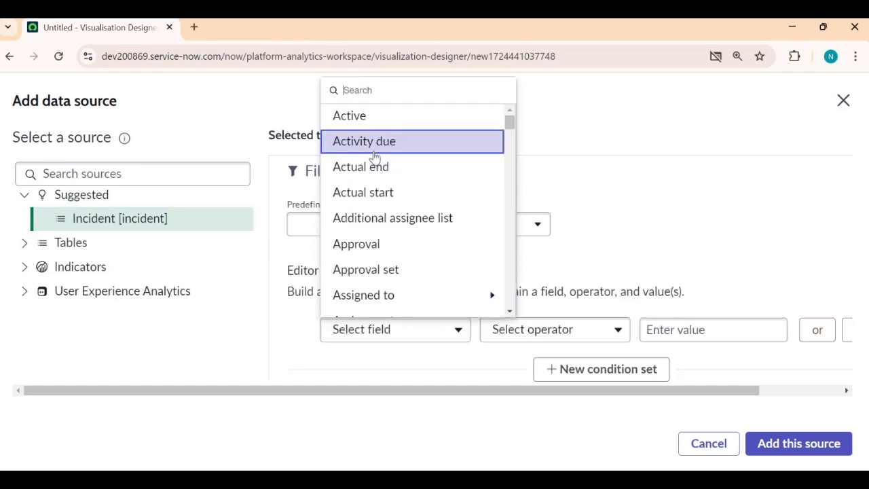
{"action": "left_click", "coordinate": [368, 117]}
{"action": "scroll", "coordinate": [685, 336], "scroll_direction": "down", "scroll_amount": 2}
{"action": "left_click", "coordinate": [308, 354]}
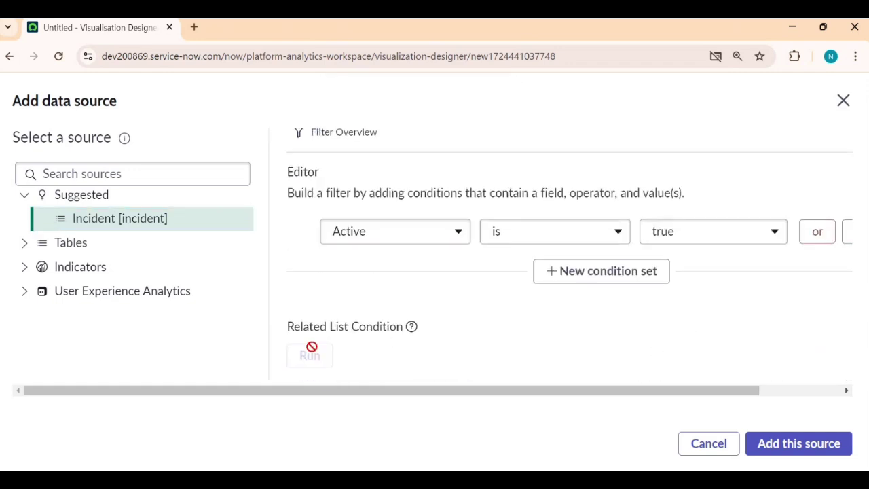
{"action": "scroll", "coordinate": [617, 351], "scroll_direction": "down", "scroll_amount": 3}
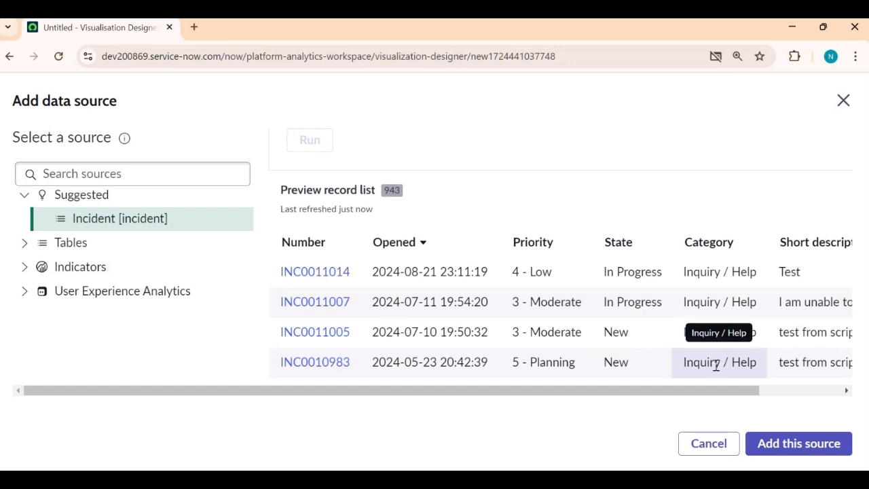
{"action": "left_click", "coordinate": [823, 448]}
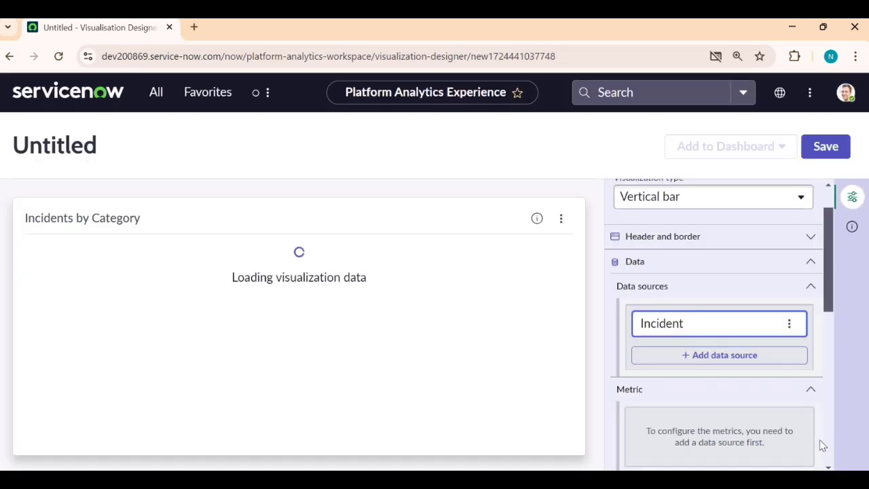
Step: Review the vertical bar chart's data source, metric, grouping, sorting and presentation settings in its configuration
{"action": "scroll", "coordinate": [722, 388], "scroll_direction": "down", "scroll_amount": 2}
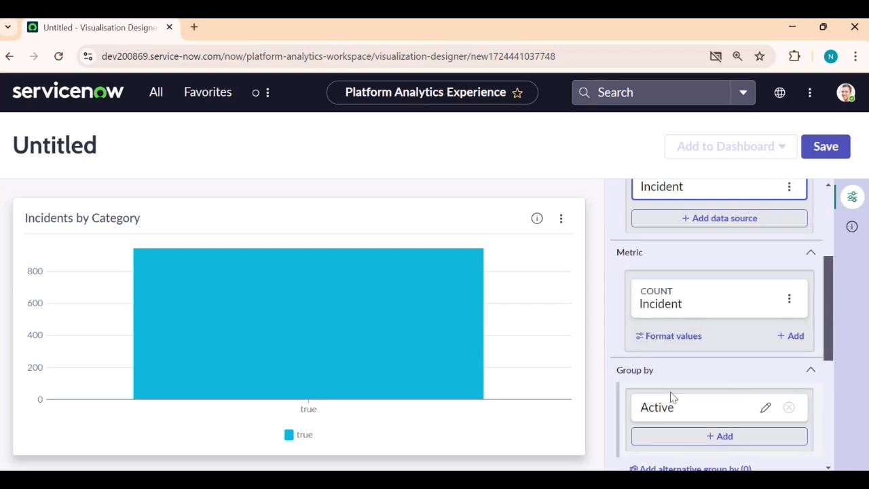
{"action": "scroll", "coordinate": [672, 397], "scroll_direction": "down", "scroll_amount": 1}
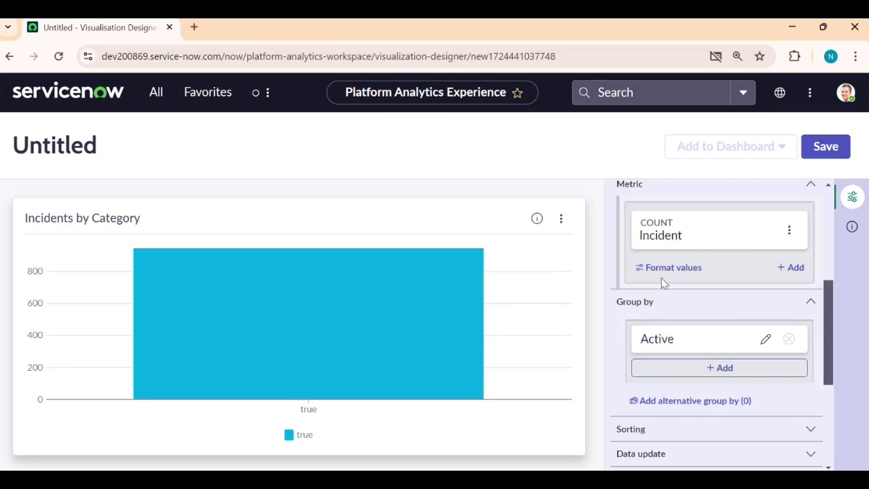
{"action": "scroll", "coordinate": [677, 368], "scroll_direction": "down", "scroll_amount": 1}
{"action": "scroll", "coordinate": [678, 367], "scroll_direction": "down", "scroll_amount": 1}
{"action": "scroll", "coordinate": [683, 379], "scroll_direction": "up", "scroll_amount": 1}
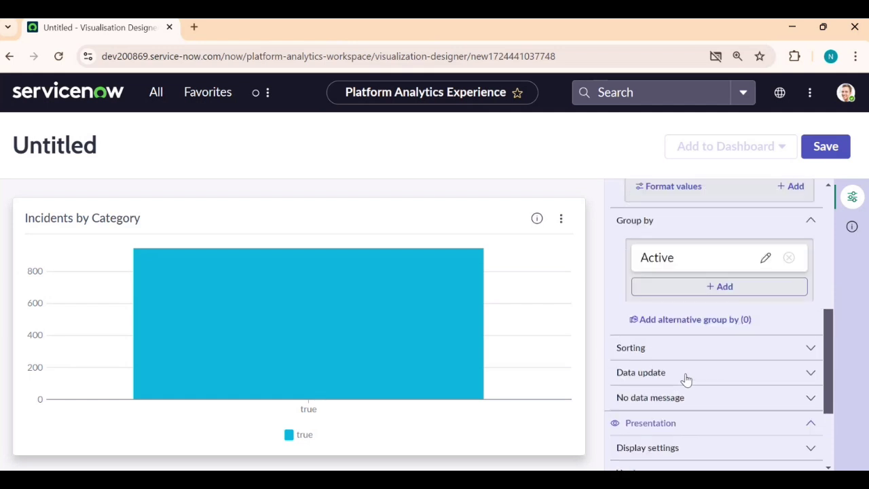
{"action": "scroll", "coordinate": [691, 366], "scroll_direction": "up", "scroll_amount": 3}
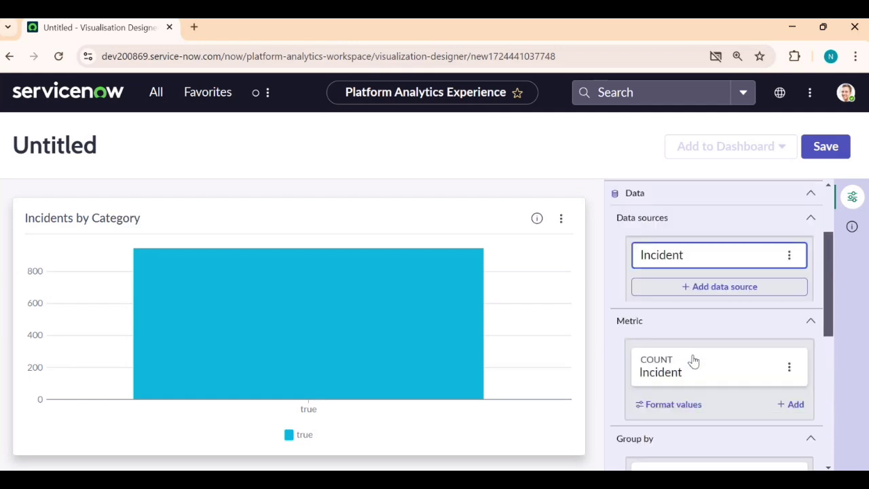
{"action": "scroll", "coordinate": [693, 360], "scroll_direction": "down", "scroll_amount": 3}
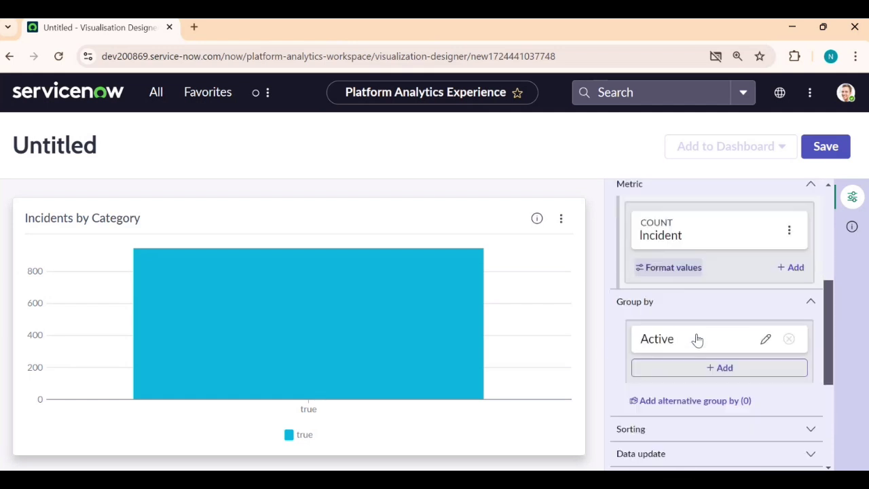
{"action": "scroll", "coordinate": [696, 344], "scroll_direction": "down", "scroll_amount": 1}
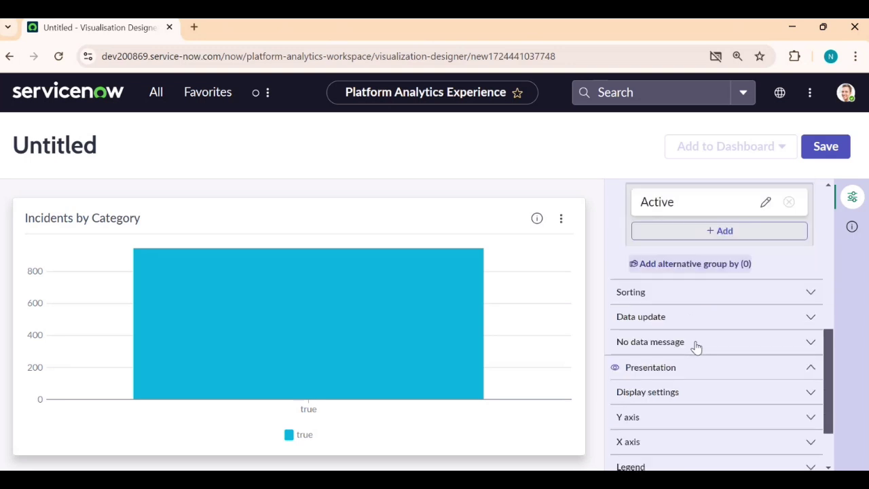
{"action": "scroll", "coordinate": [696, 346], "scroll_direction": "up", "scroll_amount": 2}
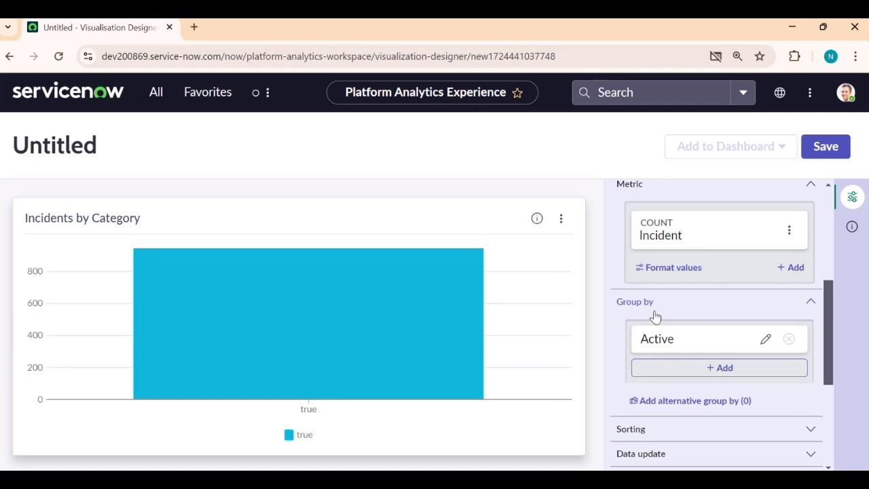
{"action": "scroll", "coordinate": [659, 319], "scroll_direction": "up", "scroll_amount": 4}
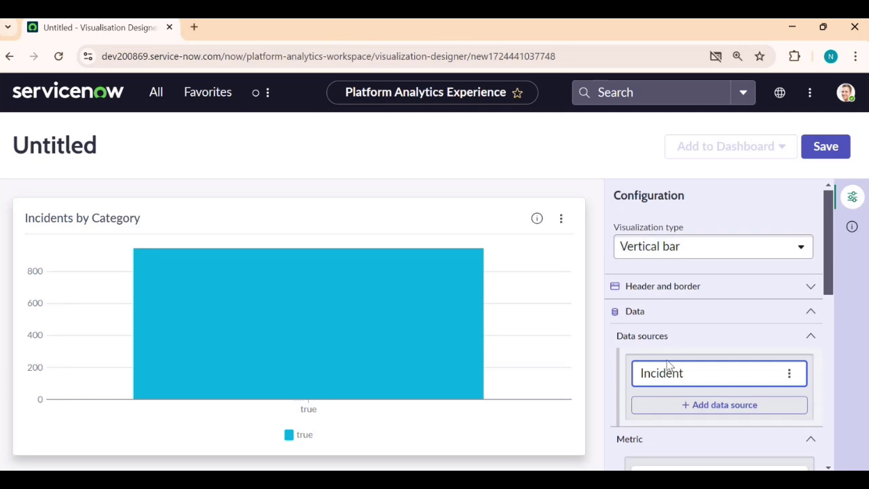
Step: Change the chart's grouping field from Active to Category with a maximum of 10 groups and apply it
{"action": "scroll", "coordinate": [668, 364], "scroll_direction": "down", "scroll_amount": 5}
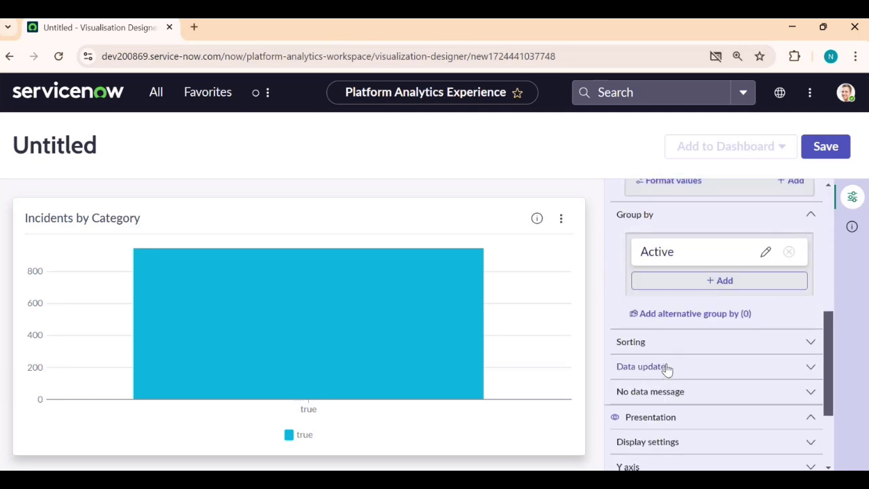
{"action": "left_click", "coordinate": [765, 260]}
{"action": "left_click", "coordinate": [471, 216]}
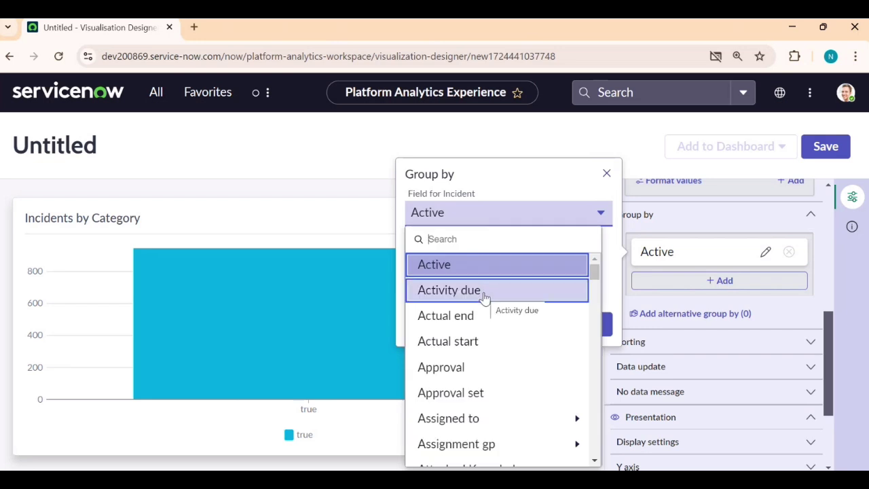
{"action": "scroll", "coordinate": [479, 353], "scroll_direction": "down", "scroll_amount": 6}
{"action": "left_click", "coordinate": [473, 391]}
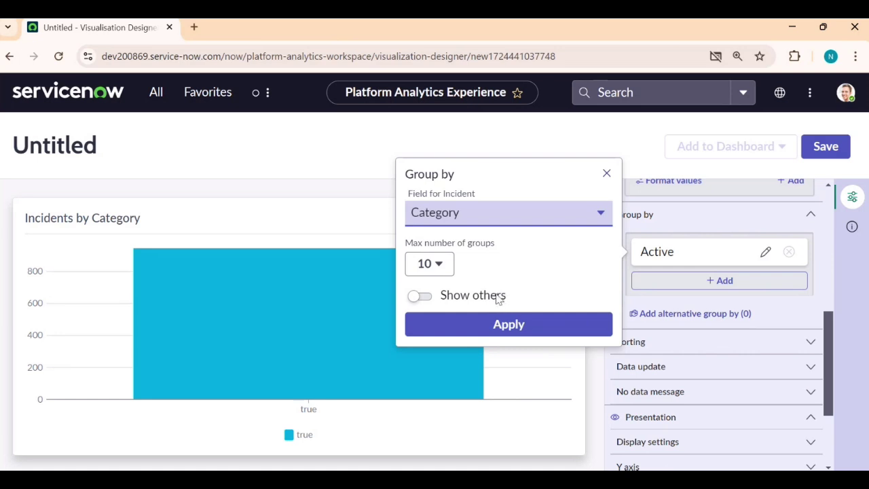
{"action": "left_click", "coordinate": [453, 263]}
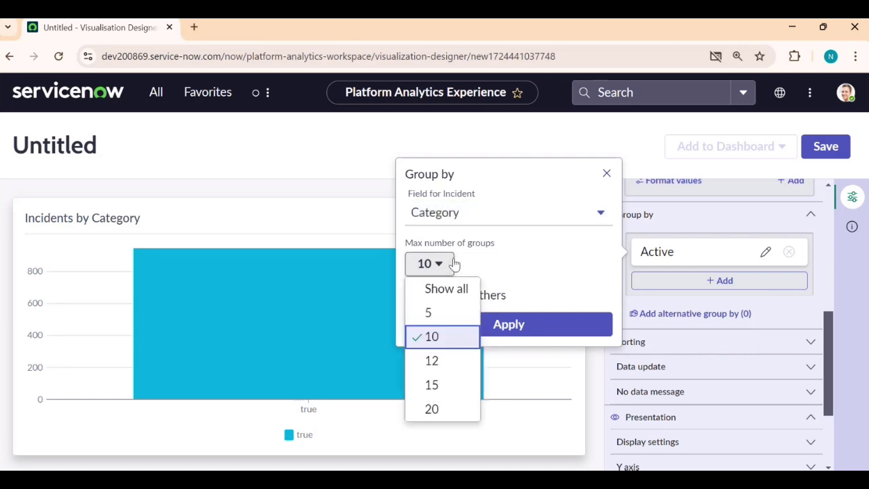
{"action": "left_click", "coordinate": [453, 263]}
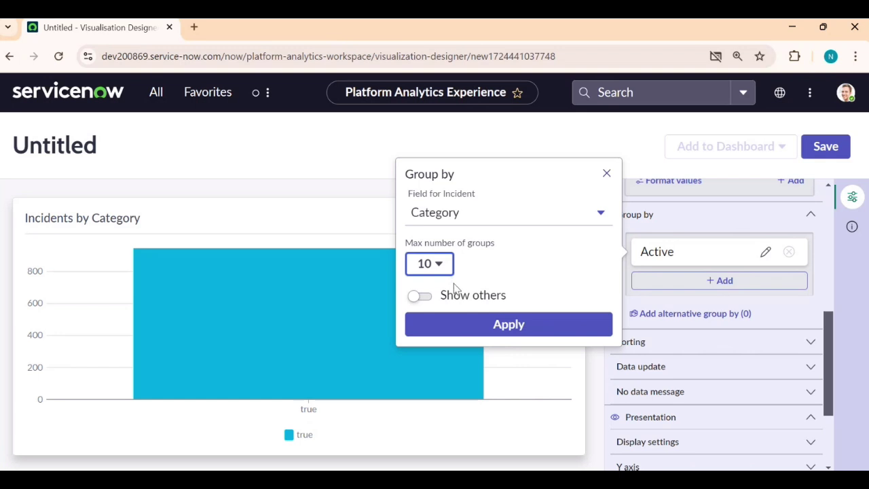
{"action": "left_click", "coordinate": [509, 331]}
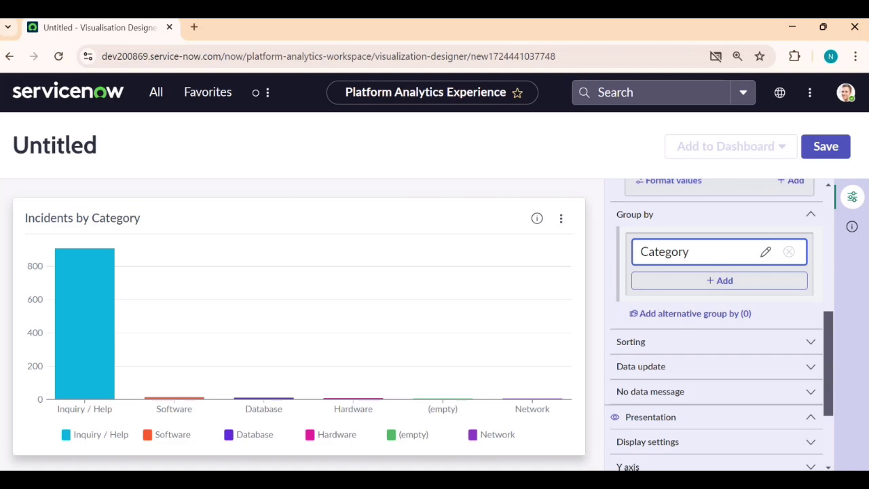
{"action": "scroll", "coordinate": [628, 430], "scroll_direction": "down", "scroll_amount": 2}
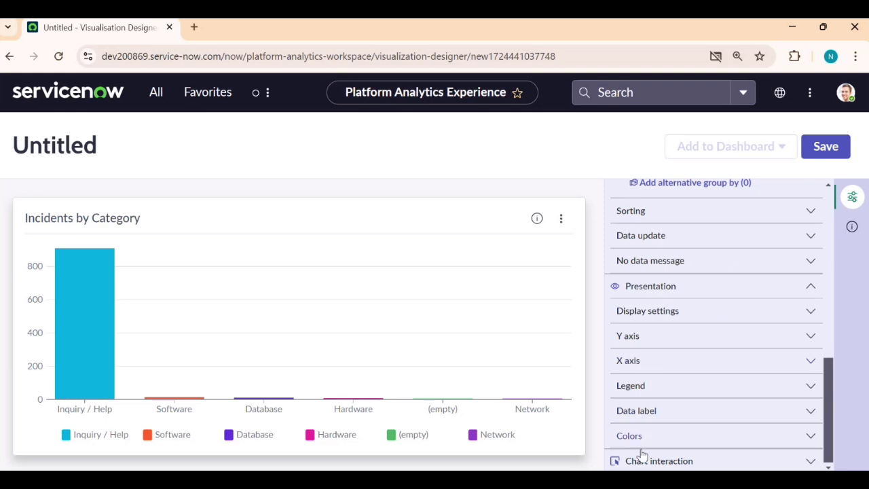
{"action": "scroll", "coordinate": [641, 370], "scroll_direction": "up", "scroll_amount": 1}
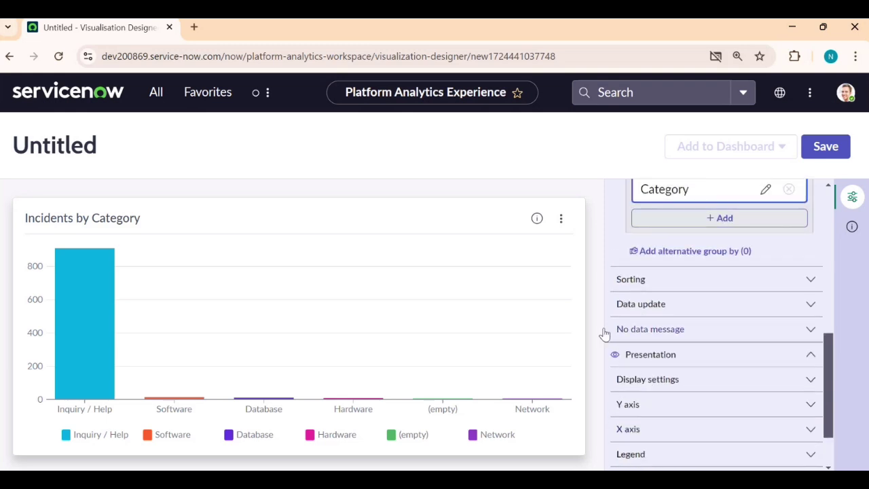
{"action": "mouse_move", "coordinate": [78, 259]}
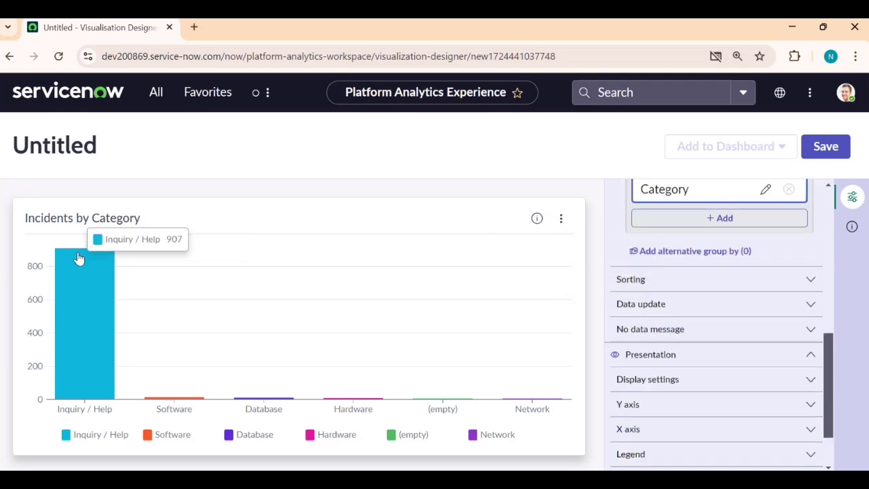
{"action": "left_click", "coordinate": [826, 148]}
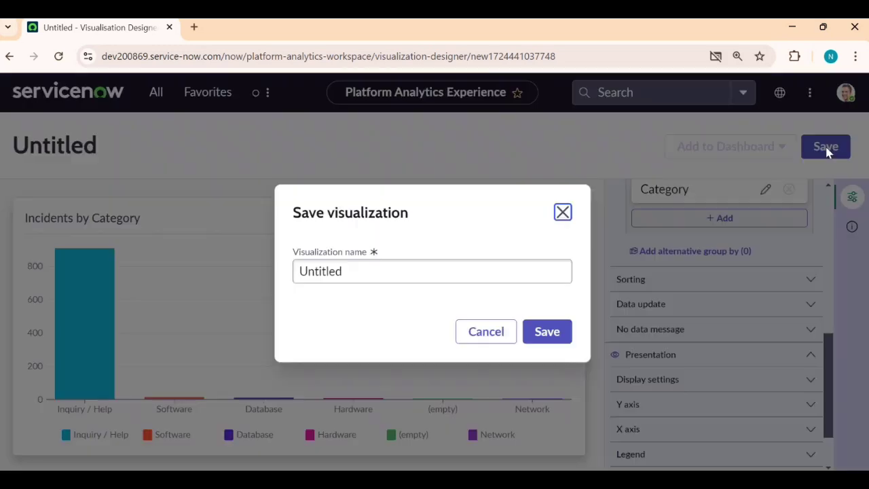
{"action": "double_click", "coordinate": [360, 277]}
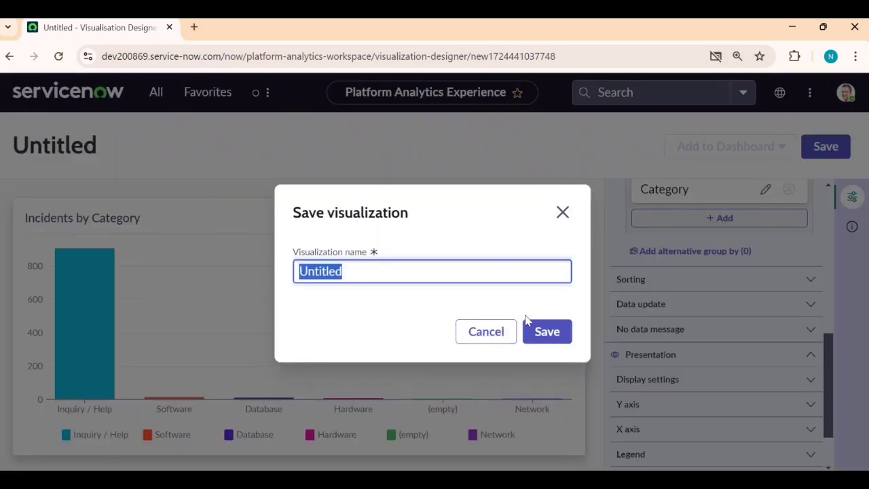
{"action": "left_click", "coordinate": [482, 332]}
Step: Copy the chart title and save the visualization under the name "Incidents by Category"
{"action": "left_click_drag", "start_coordinate": [141, 219], "coordinate": [26, 217]}
{"action": "key", "text": "ctrl+c"}
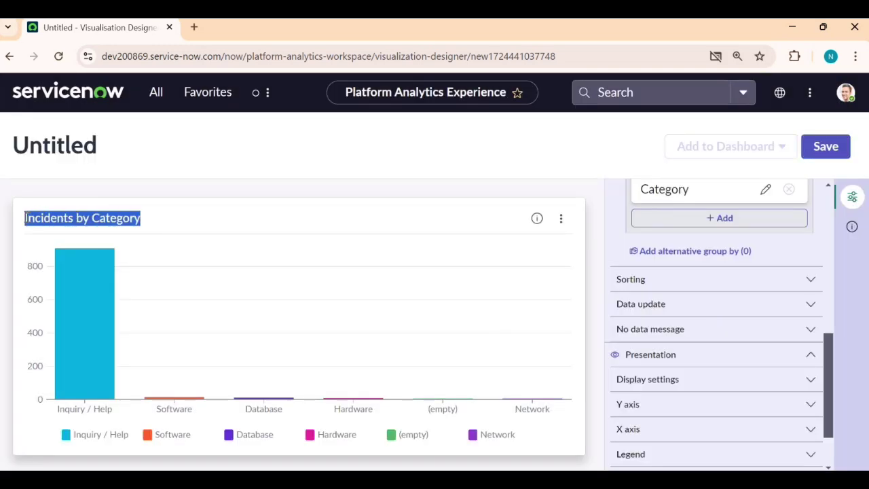
{"action": "left_click", "coordinate": [821, 149]}
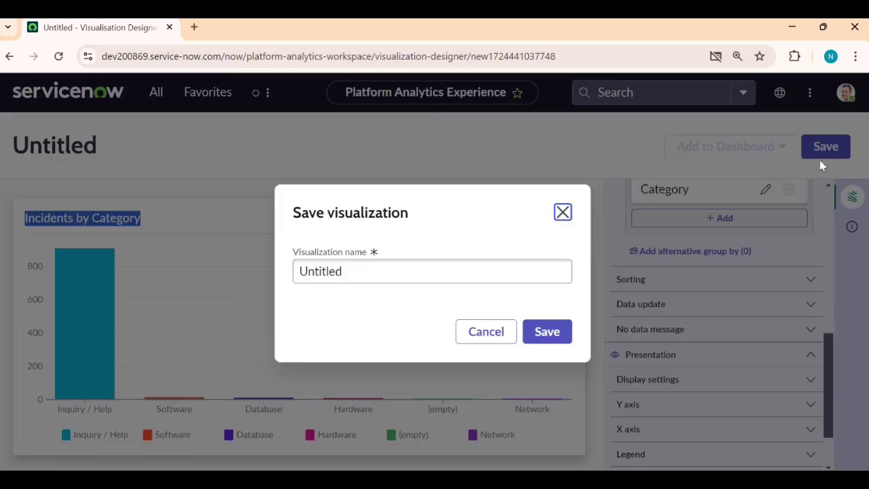
{"action": "double_click", "coordinate": [454, 274]}
{"action": "key", "text": "ctrl+v"}
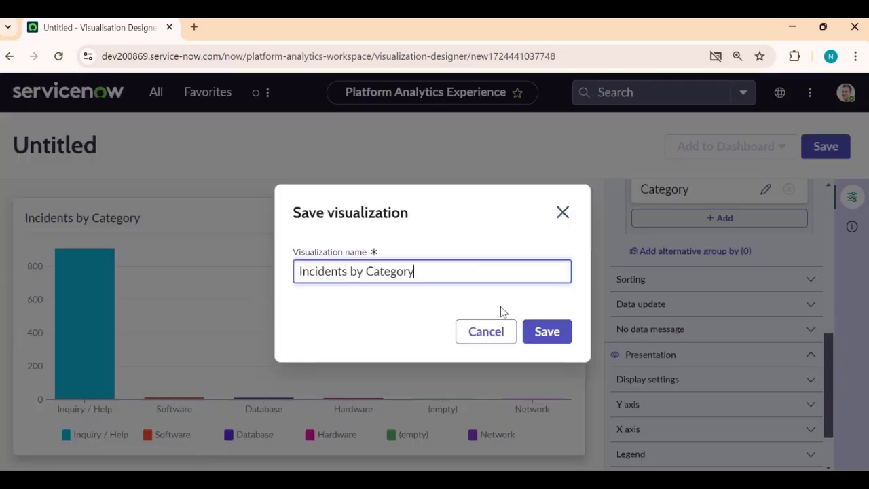
{"action": "left_click", "coordinate": [548, 332]}
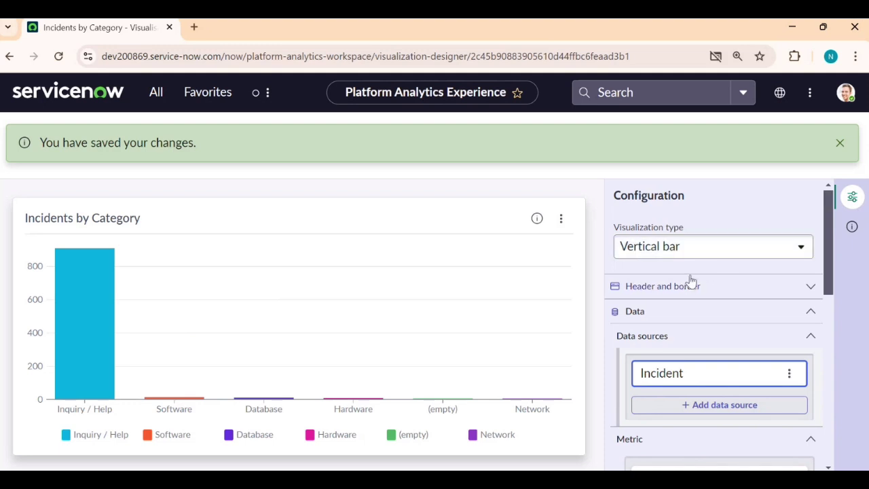
{"action": "left_click", "coordinate": [840, 141]}
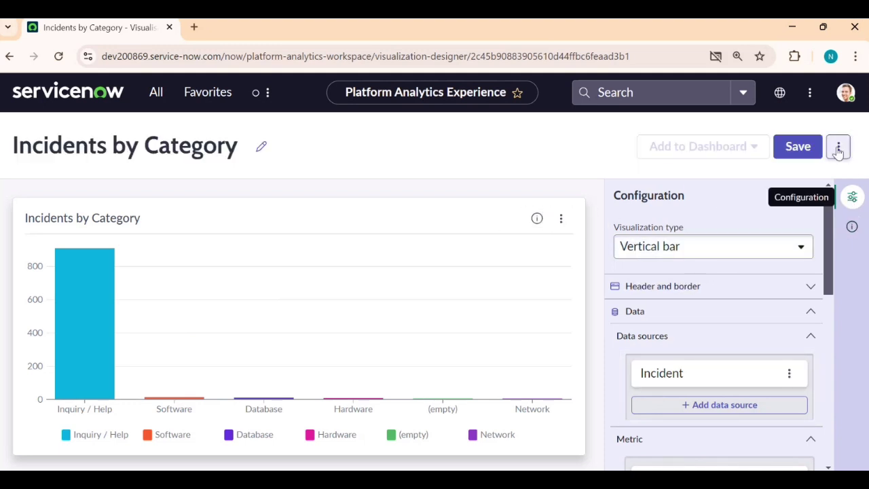
Step: Add the Incidents by Category visualization to the bookmarks and save it again
{"action": "left_click", "coordinate": [839, 148]}
{"action": "left_click", "coordinate": [780, 287]}
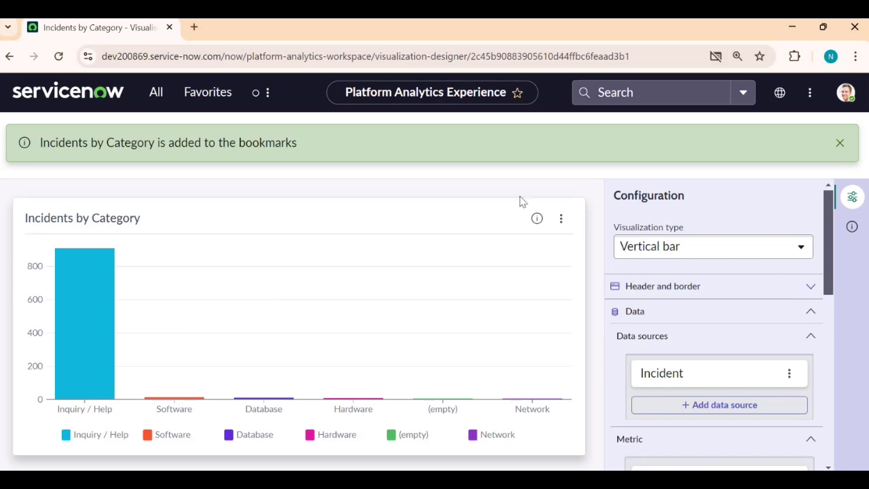
{"action": "left_click", "coordinate": [839, 142]}
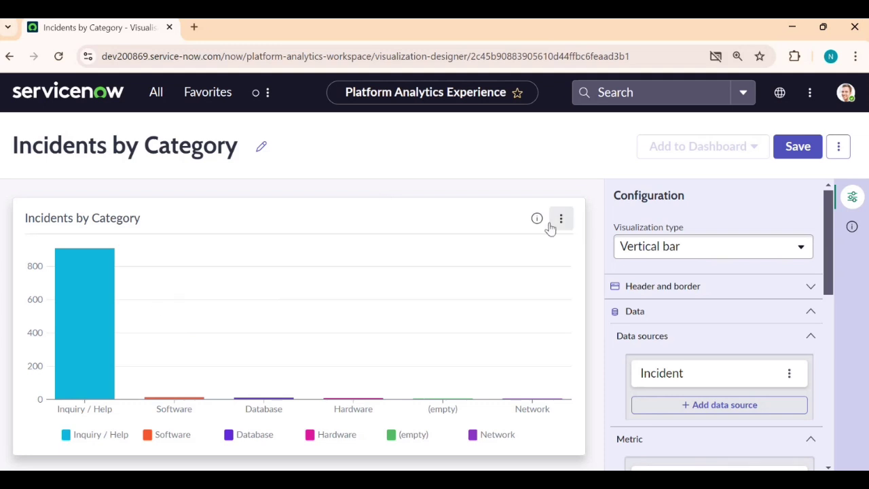
{"action": "left_click", "coordinate": [794, 154]}
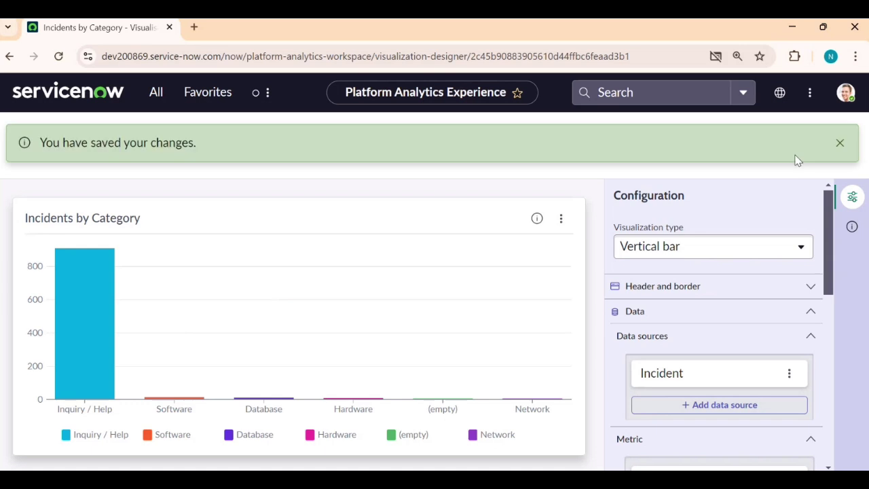
{"action": "left_click", "coordinate": [850, 148]}
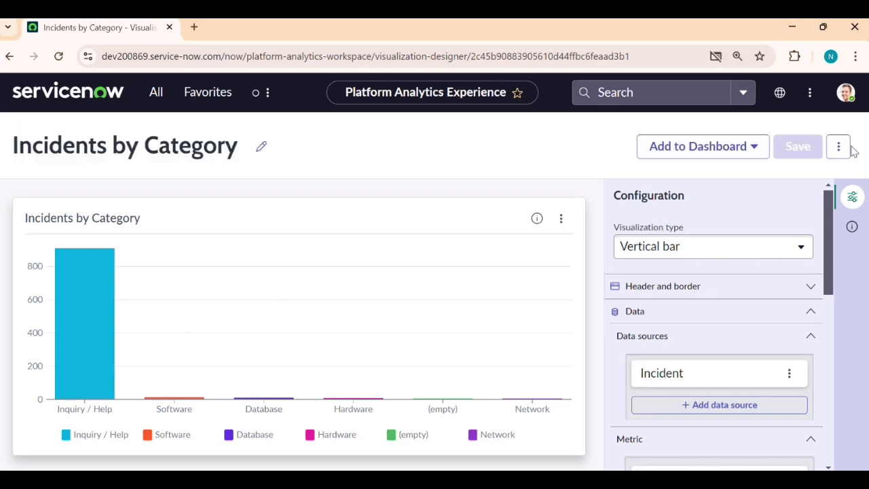
Step: Go to the Data Visualizations library under Platform Analytics and create a new visualization of type Pivot Table
{"action": "left_click", "coordinate": [157, 95]}
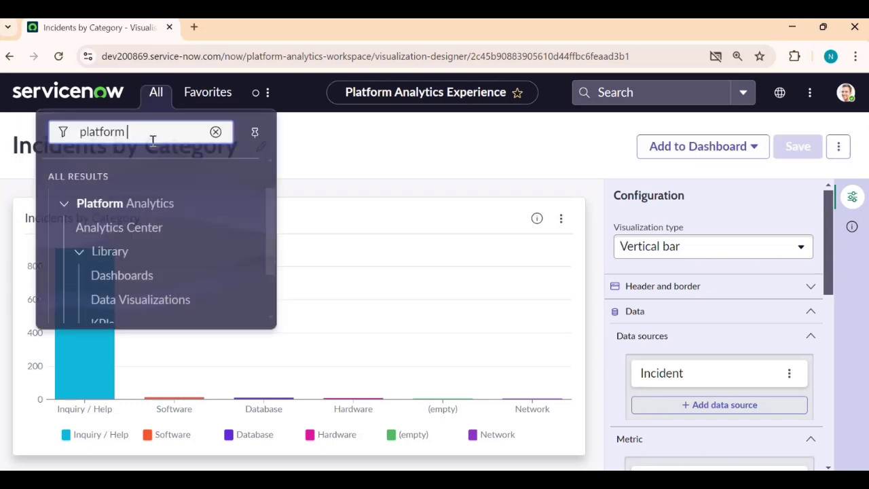
{"action": "left_click", "coordinate": [120, 297]}
{"action": "left_click", "coordinate": [824, 144]}
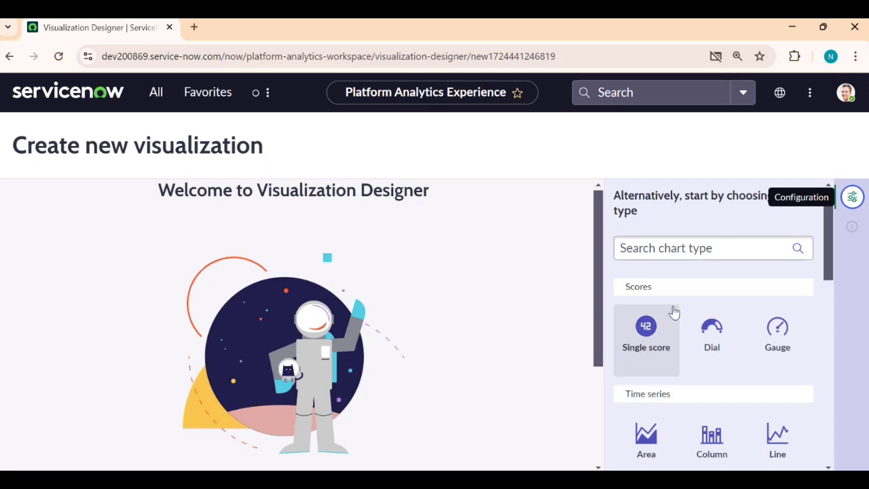
{"action": "scroll", "coordinate": [730, 332], "scroll_direction": "down", "scroll_amount": 1}
{"action": "scroll", "coordinate": [729, 333], "scroll_direction": "down", "scroll_amount": 4}
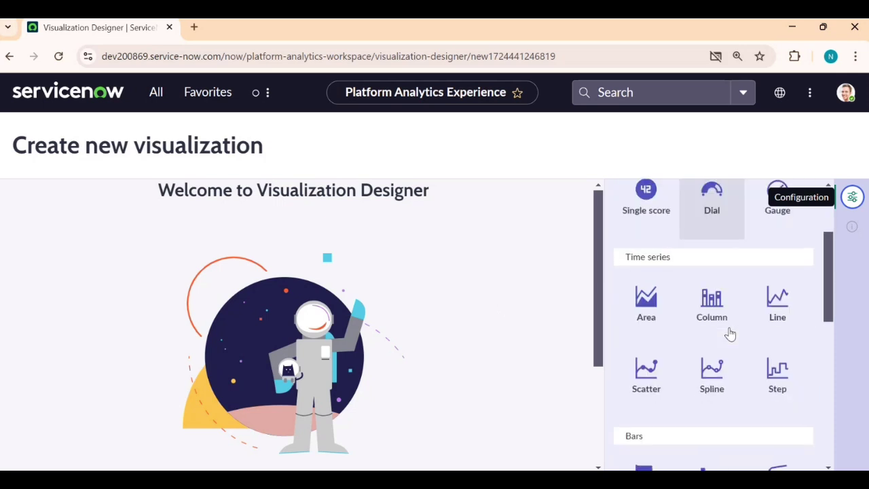
{"action": "scroll", "coordinate": [733, 337], "scroll_direction": "down", "scroll_amount": 2}
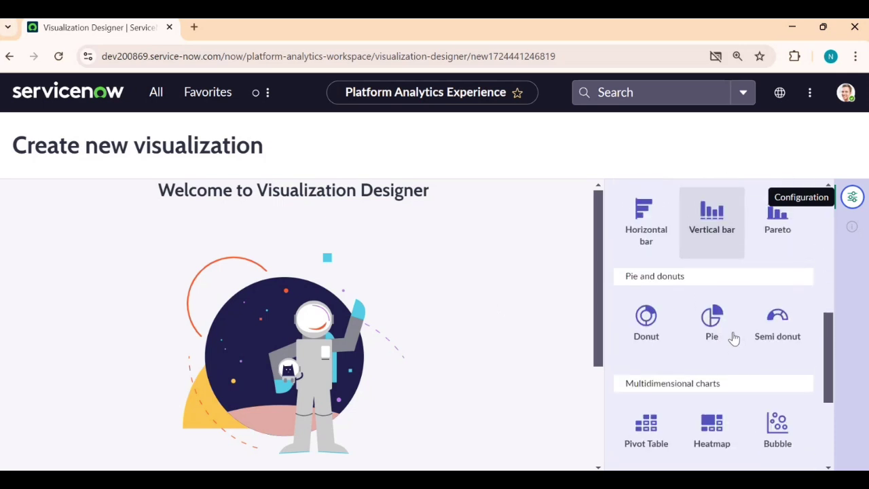
{"action": "left_click", "coordinate": [655, 434]}
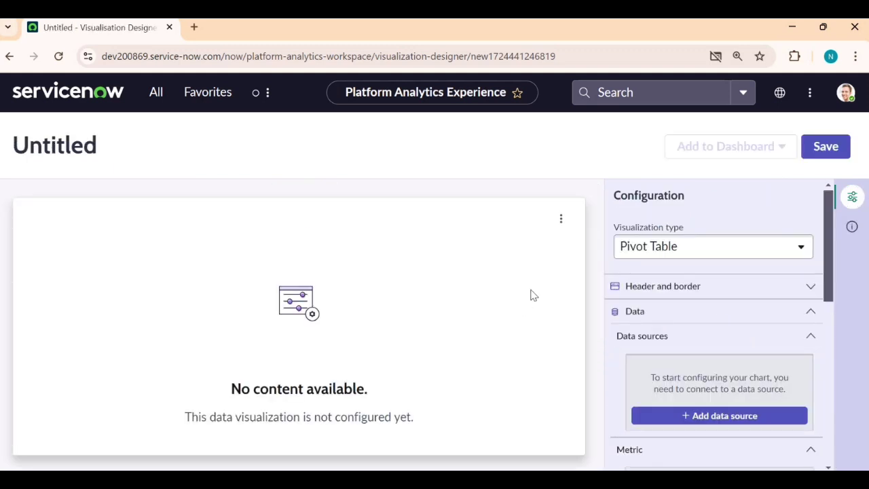
Step: Give the pivot table the chart title "BD of Incidents by Category and Priority"
{"action": "left_click", "coordinate": [655, 293]}
{"action": "left_click", "coordinate": [644, 382]}
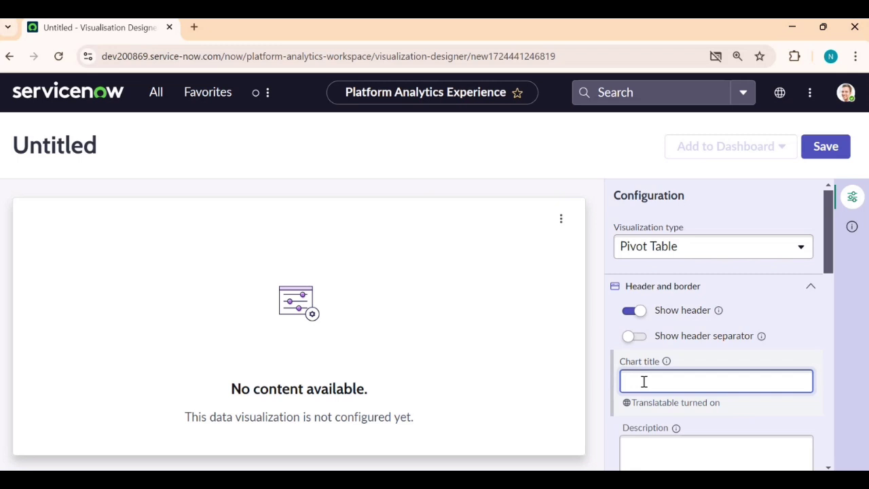
{"action": "type", "text": "B"}
{"action": "type", "text": "D of Incidents by Cate"}
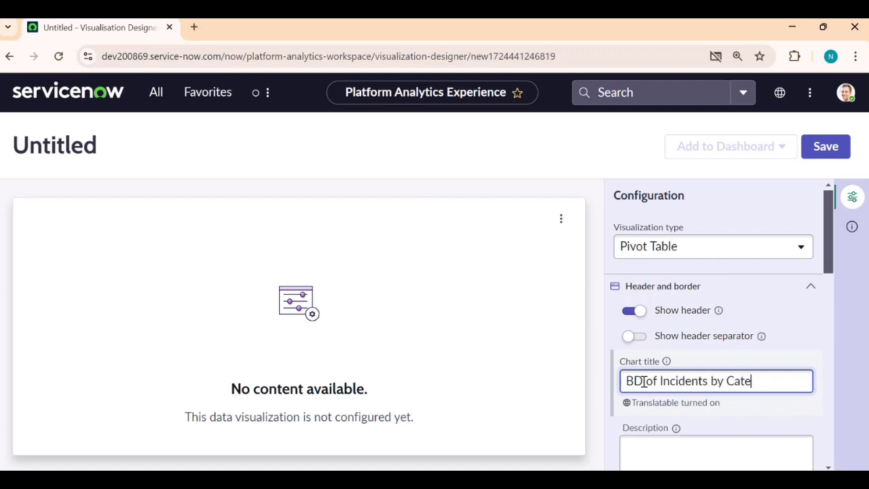
{"action": "type", "text": "gory and Prio"}
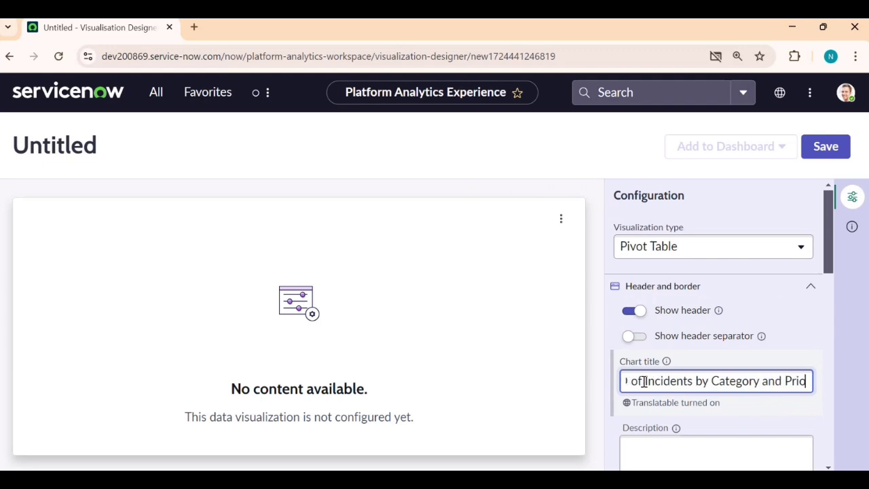
{"action": "type", "text": "rity"}
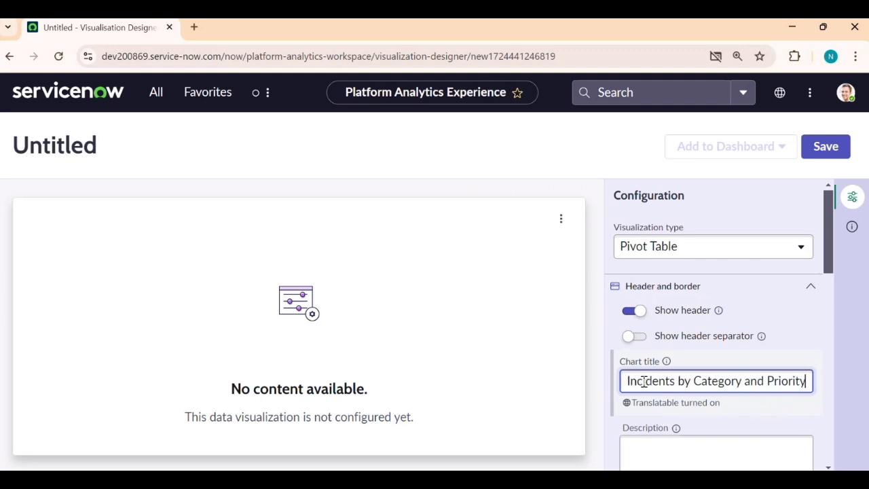
{"action": "left_click", "coordinate": [724, 420]}
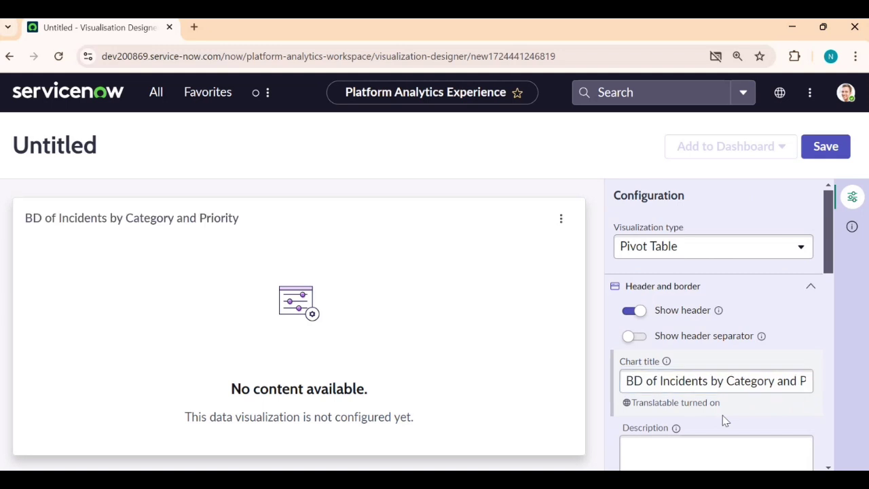
Step: Copy the chart title "BD of Incidents by Category and Priority" into the description
{"action": "scroll", "coordinate": [724, 420], "scroll_direction": "down", "scroll_amount": 1}
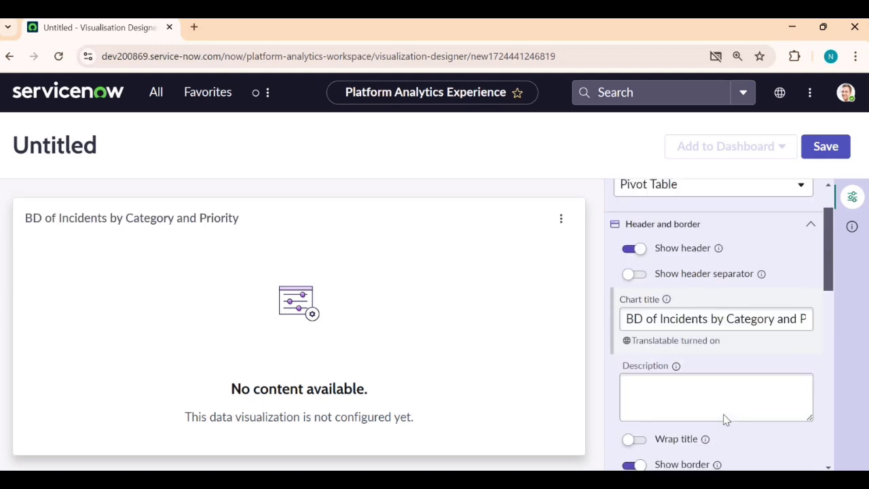
{"action": "left_click", "coordinate": [708, 311]}
{"action": "key", "text": "ctrl+a"}
{"action": "key", "text": "ctrl+c"}
{"action": "left_click", "coordinate": [697, 390]}
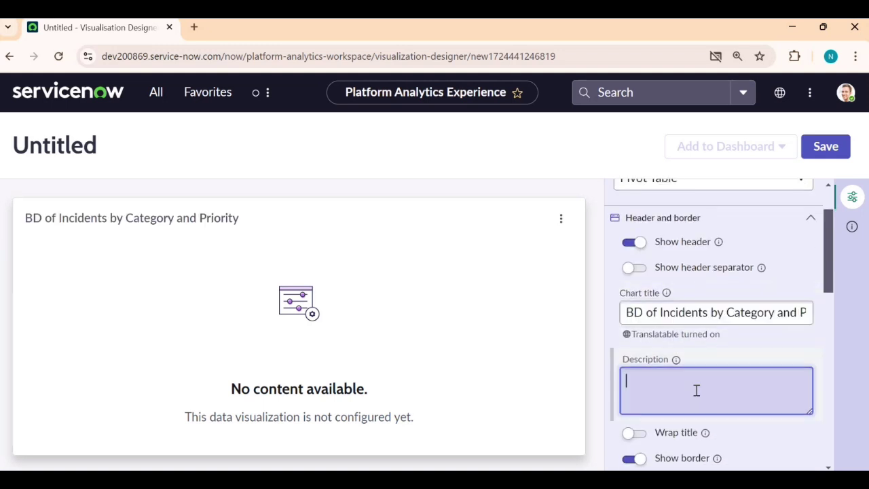
{"action": "key", "text": "ctrl+v"}
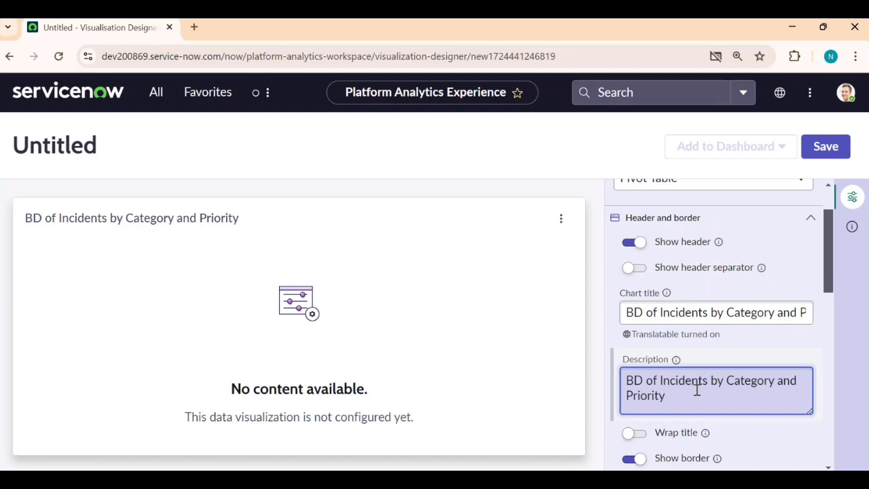
Step: Add the Incident [incident] table as data source, filtered and run with the predefined condition Incidents.Closed
{"action": "scroll", "coordinate": [729, 321], "scroll_direction": "down", "scroll_amount": 3}
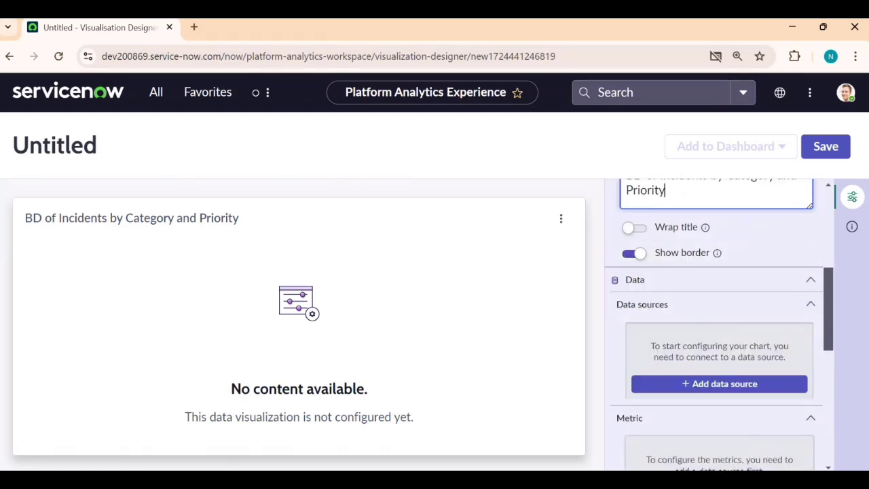
{"action": "left_click", "coordinate": [712, 278]}
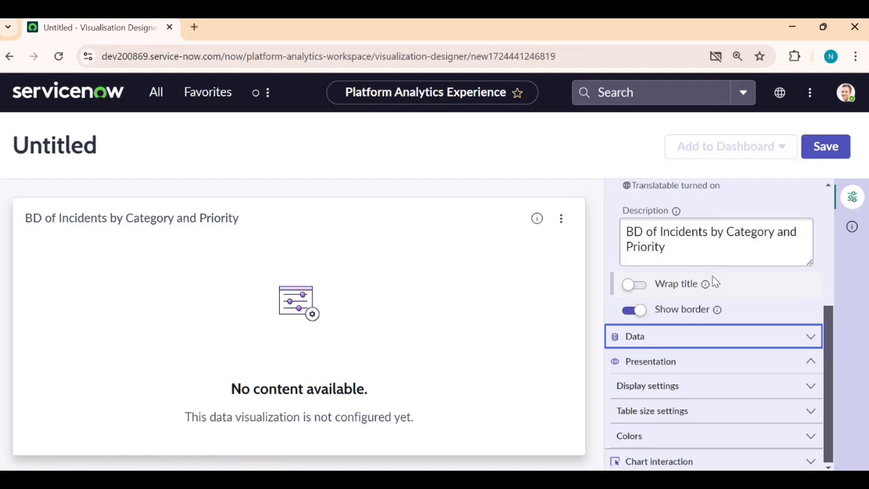
{"action": "left_click", "coordinate": [704, 341]}
{"action": "left_click", "coordinate": [703, 385]}
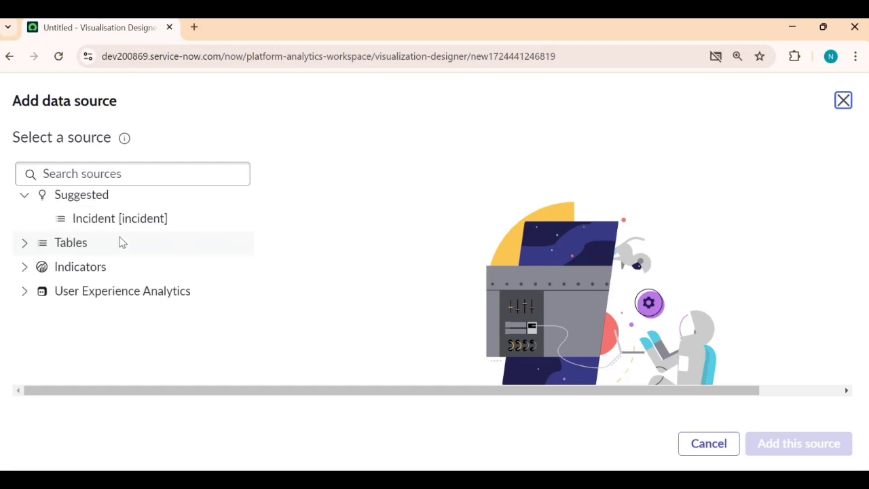
{"action": "left_click", "coordinate": [112, 216]}
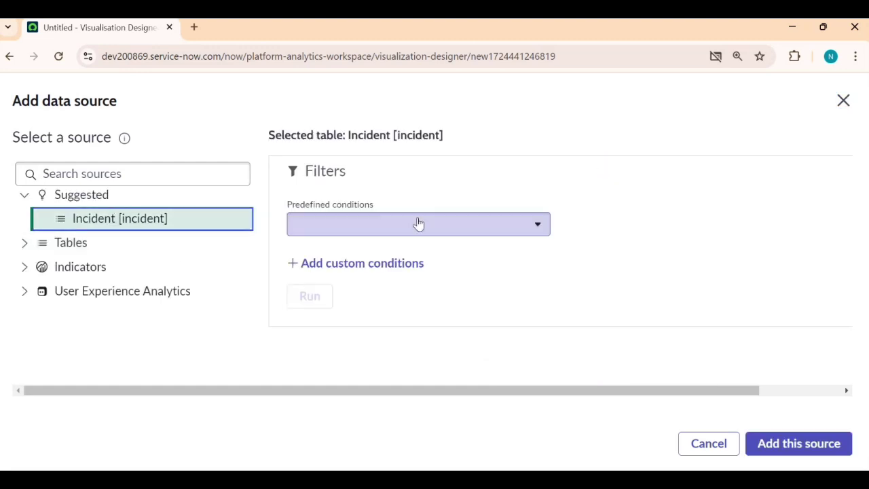
{"action": "left_click", "coordinate": [418, 224]}
{"action": "left_click", "coordinate": [393, 271]}
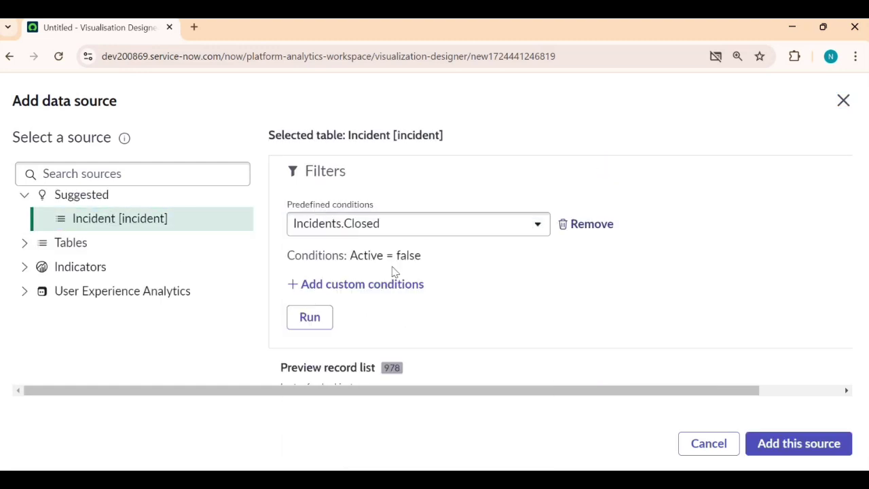
{"action": "left_click", "coordinate": [324, 314]}
{"action": "scroll", "coordinate": [529, 349], "scroll_direction": "down", "scroll_amount": 3}
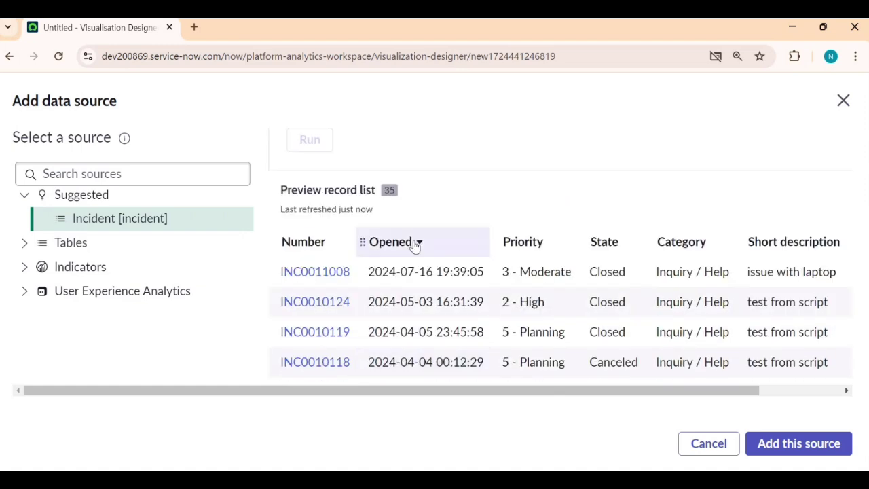
{"action": "left_click", "coordinate": [795, 444]}
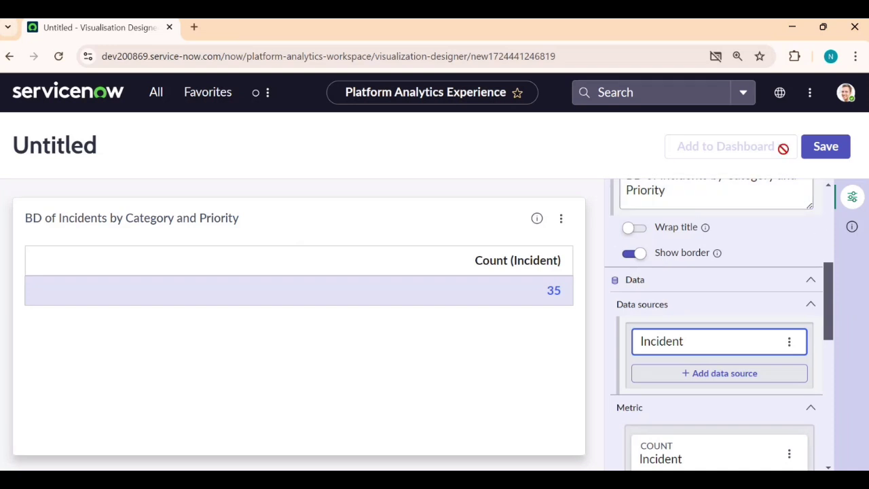
Step: Save the visualization under the name "BD of Incidents by Category and Priority"
{"action": "left_click", "coordinate": [835, 147]}
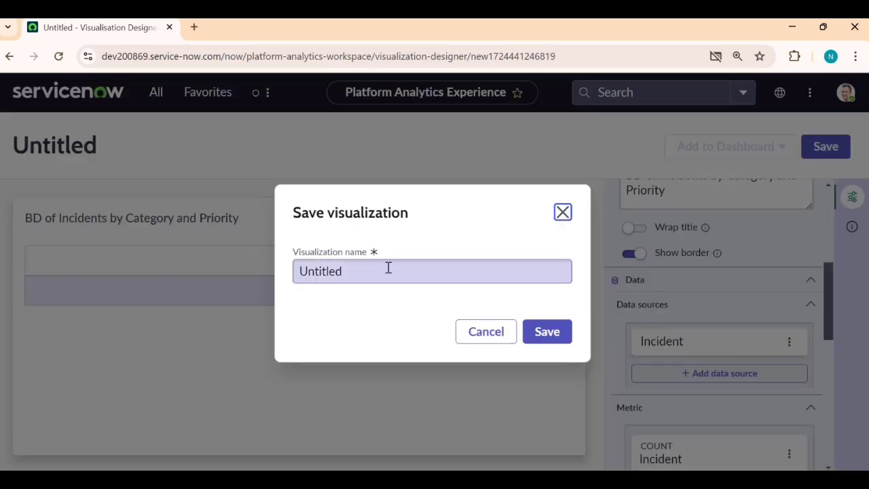
{"action": "double_click", "coordinate": [388, 268]}
{"action": "key", "text": "ctrl+v"}
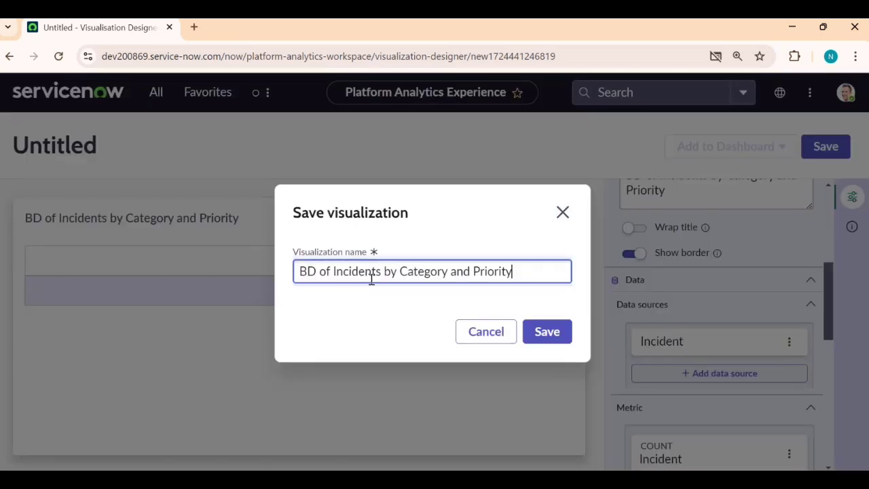
{"action": "left_click", "coordinate": [529, 331]}
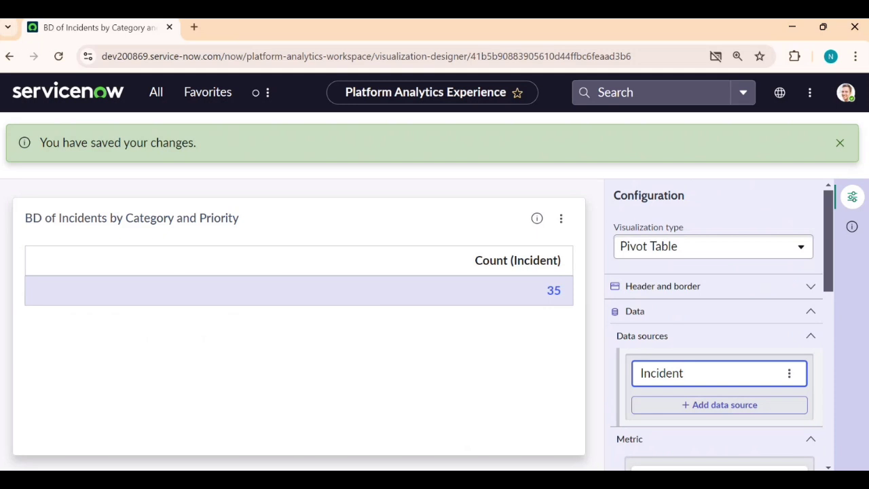
Step: Change the pivot table's metric to the Average aggregation of the Business duration field and apply it
{"action": "left_click", "coordinate": [718, 316]}
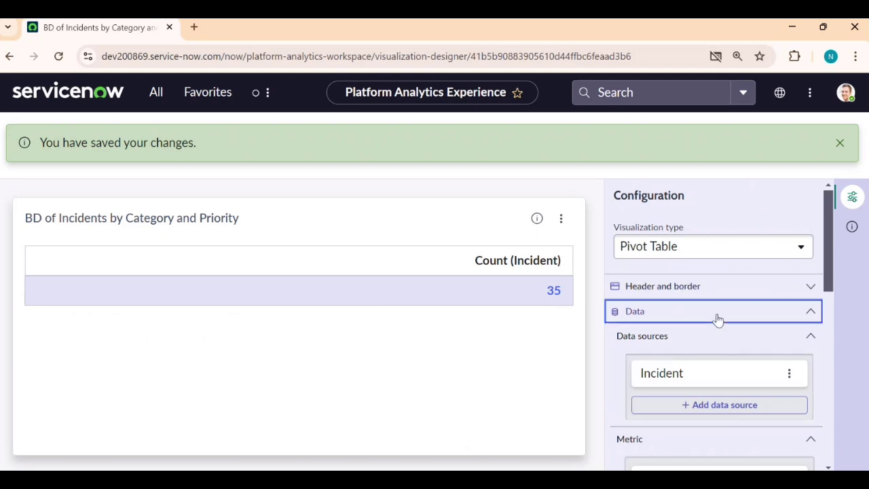
{"action": "left_click", "coordinate": [718, 318]}
{"action": "left_click", "coordinate": [718, 318]}
{"action": "scroll", "coordinate": [725, 353], "scroll_direction": "down", "scroll_amount": 2}
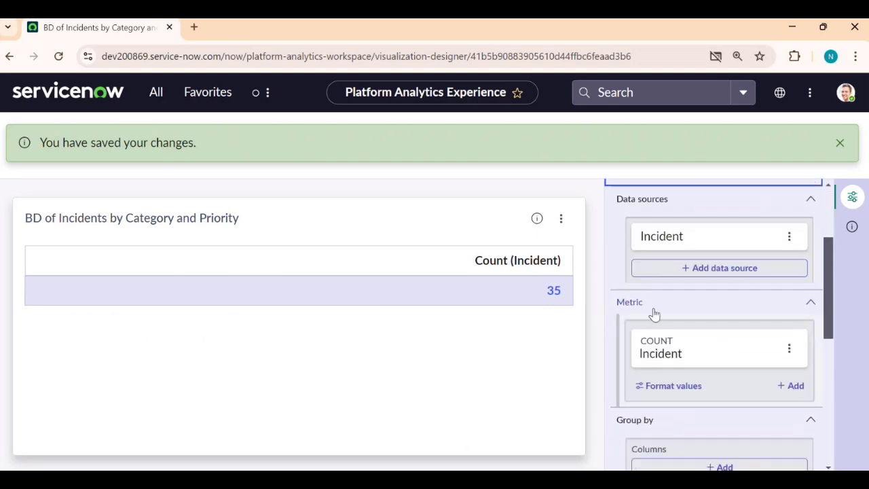
{"action": "left_click", "coordinate": [673, 363]}
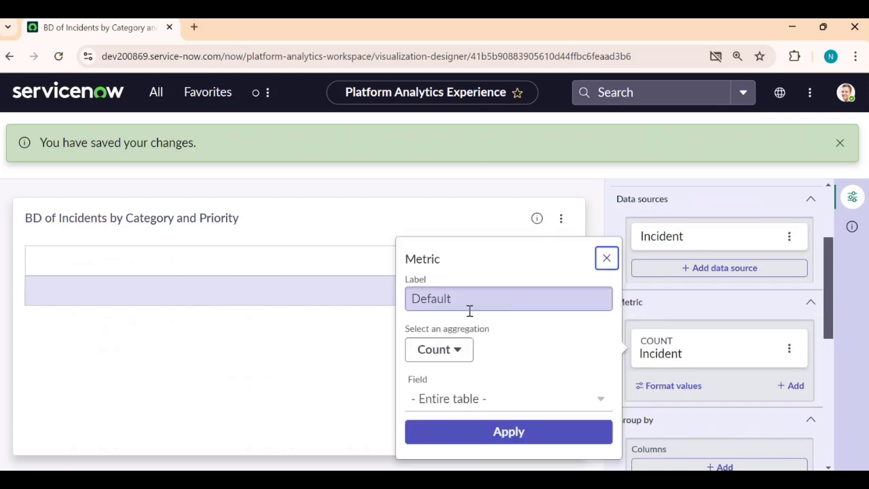
{"action": "left_click", "coordinate": [460, 354]}
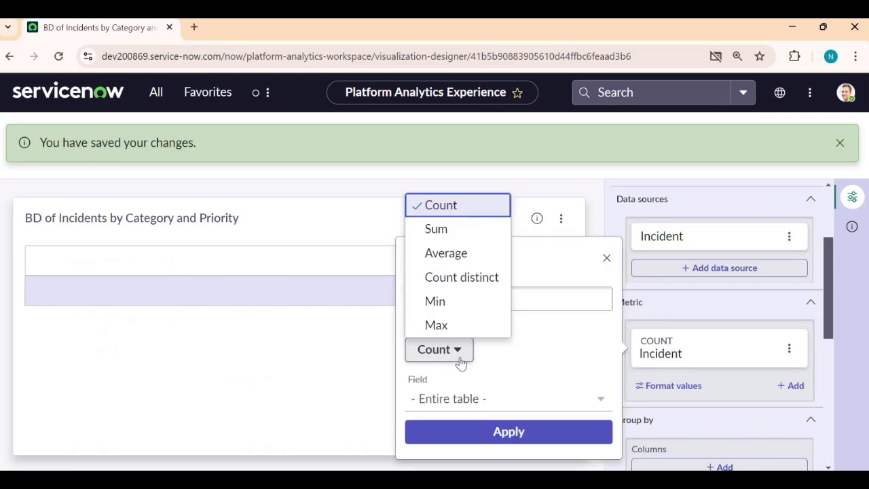
{"action": "left_click", "coordinate": [453, 261]}
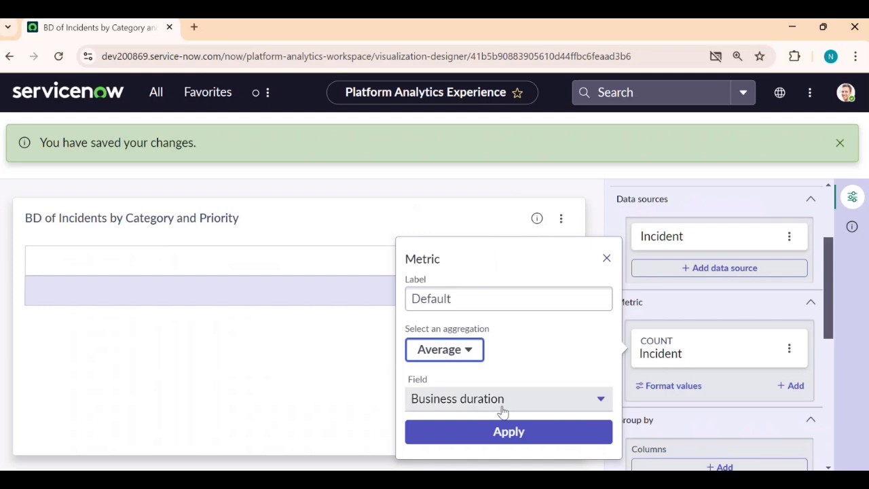
{"action": "left_click", "coordinate": [508, 432]}
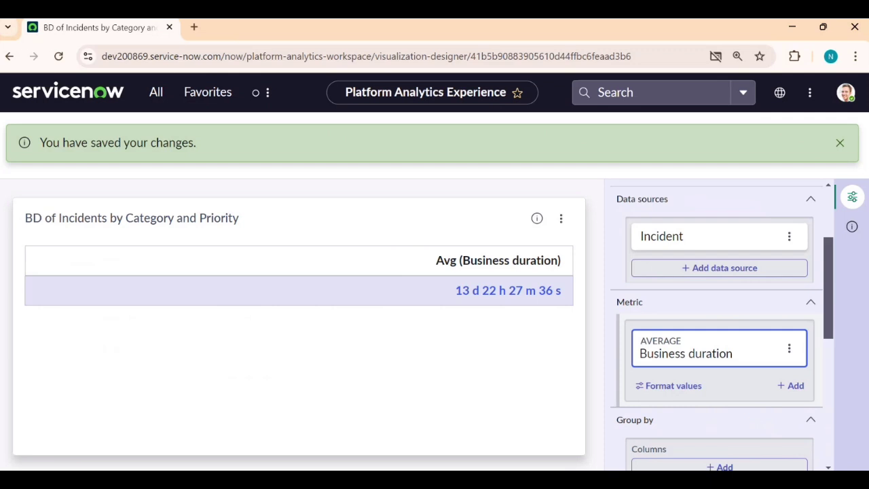
Step: Turn on custom formatting for the Business duration metric, set its minimum duration unit to Hour and save the format
{"action": "left_click", "coordinate": [677, 385]}
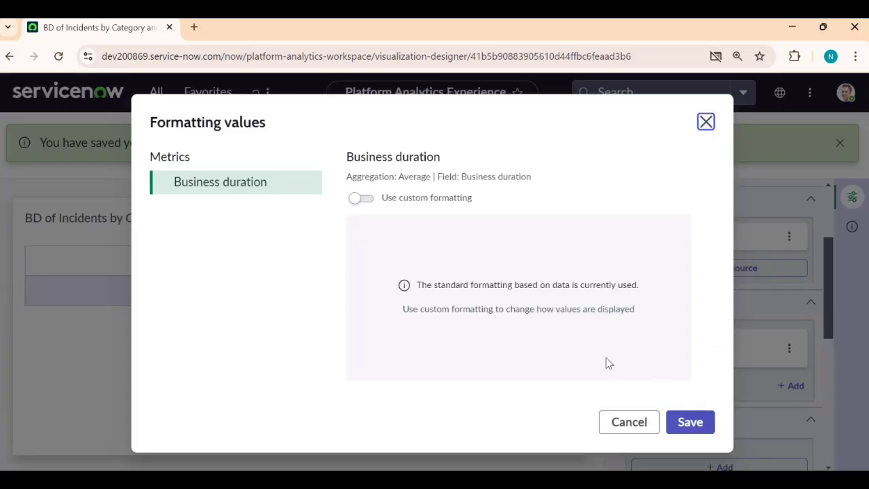
{"action": "left_click", "coordinate": [370, 199]}
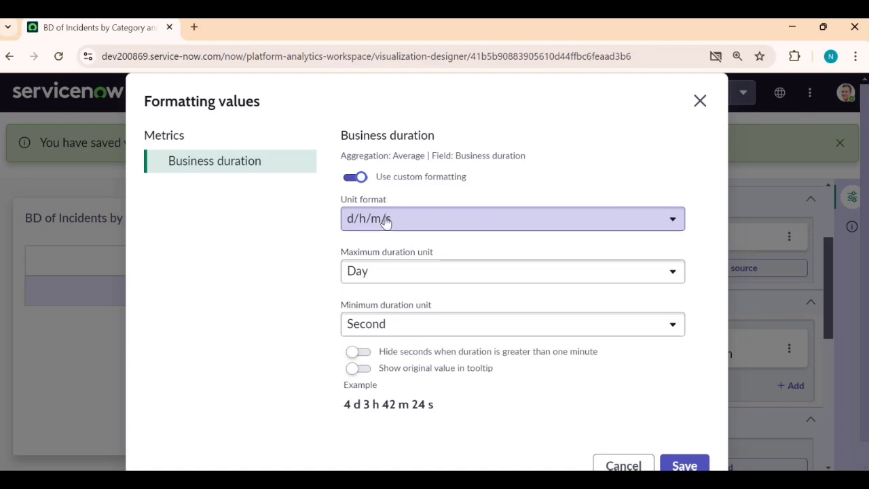
{"action": "left_click", "coordinate": [384, 329]}
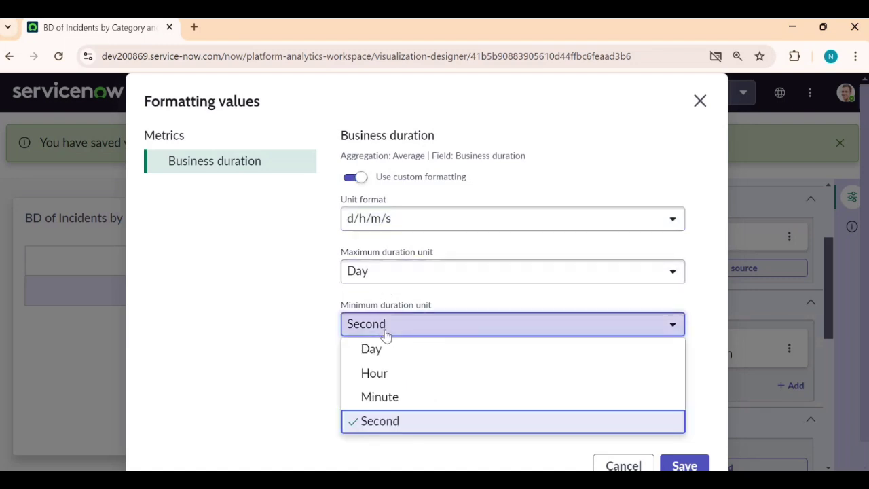
{"action": "left_click", "coordinate": [384, 374]}
{"action": "scroll", "coordinate": [438, 440], "scroll_direction": "down", "scroll_amount": 1}
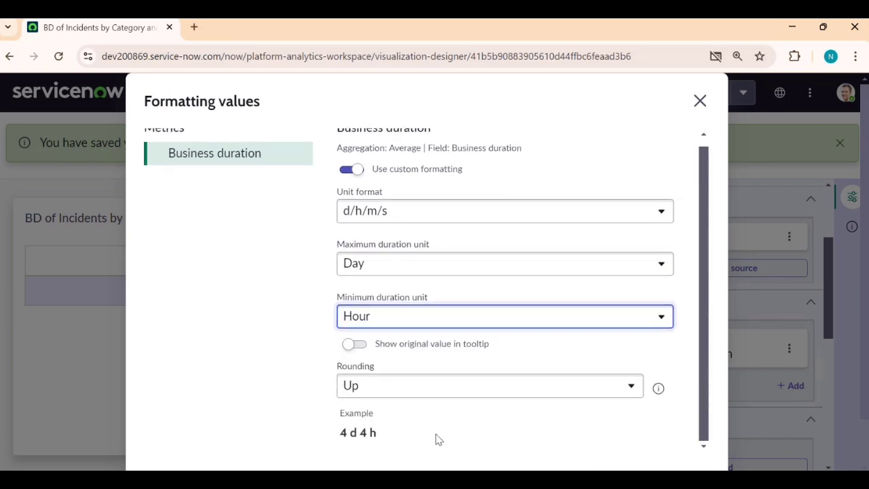
{"action": "scroll", "coordinate": [438, 440], "scroll_direction": "down", "scroll_amount": 2}
{"action": "left_click", "coordinate": [683, 442]}
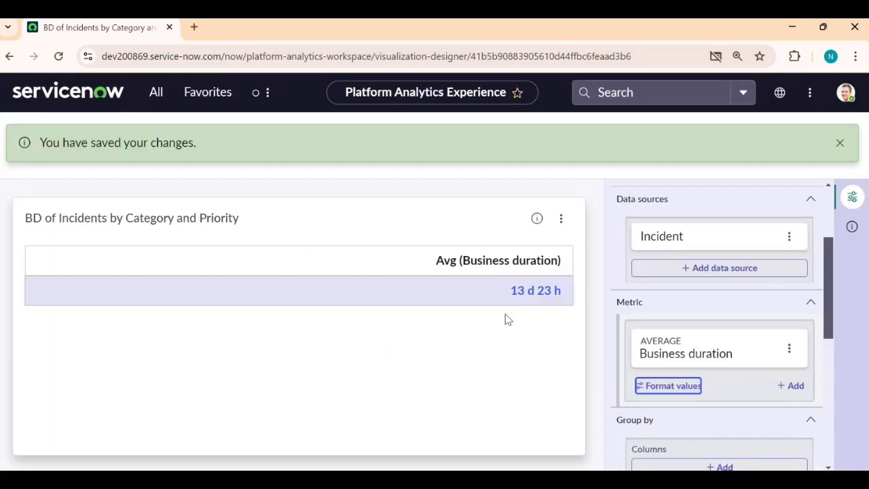
Step: Add Category as the column grouping of the pivot table and apply it
{"action": "scroll", "coordinate": [629, 366], "scroll_direction": "down", "scroll_amount": 3}
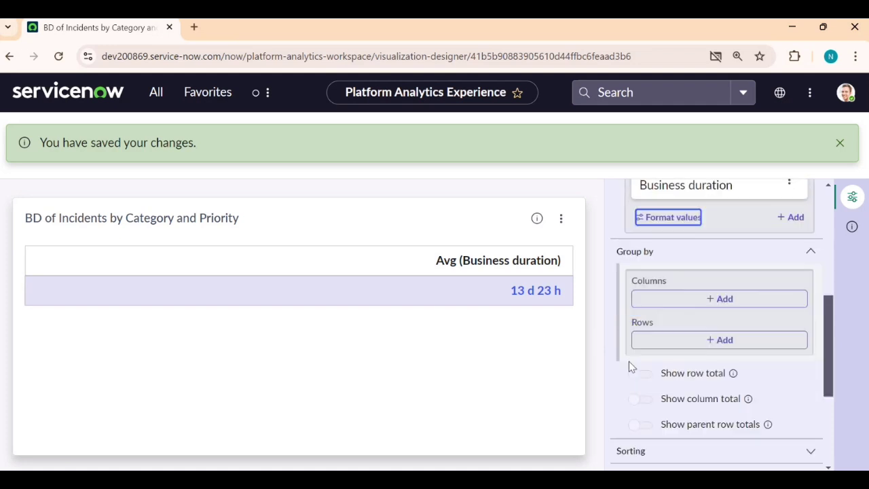
{"action": "scroll", "coordinate": [628, 366], "scroll_direction": "down", "scroll_amount": 1}
{"action": "left_click", "coordinate": [670, 268]}
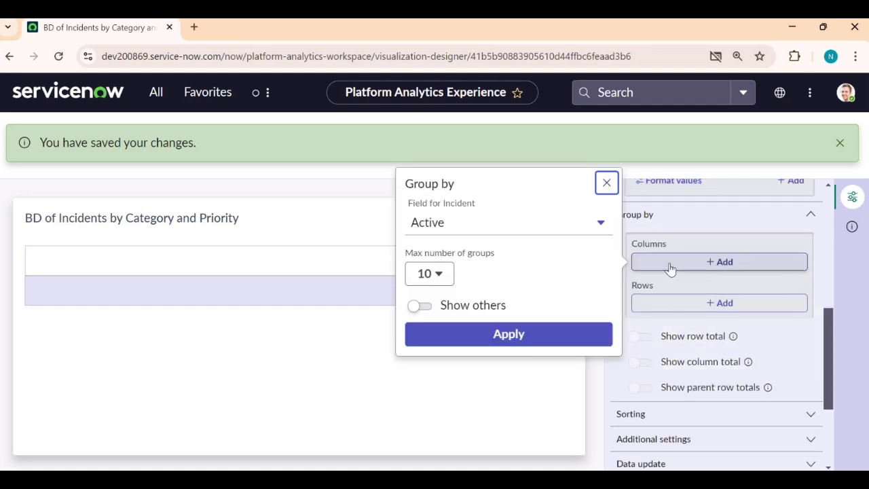
{"action": "left_click", "coordinate": [449, 226]}
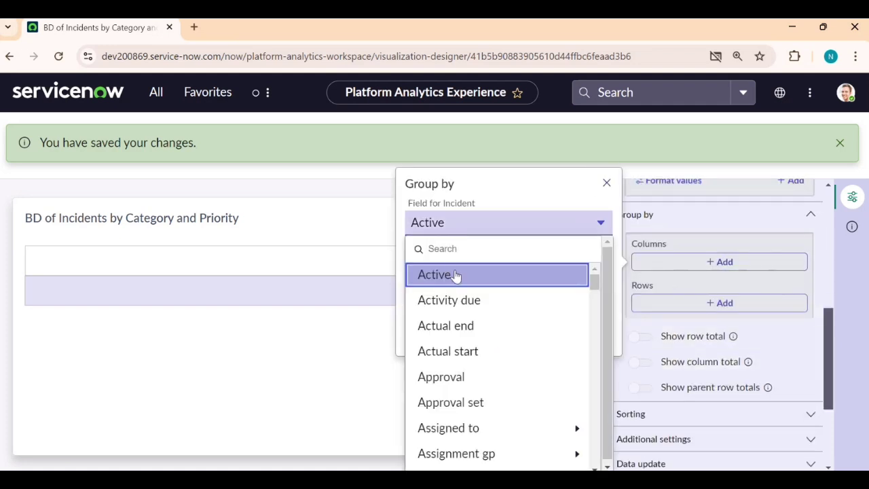
{"action": "scroll", "coordinate": [466, 360], "scroll_direction": "down", "scroll_amount": 4}
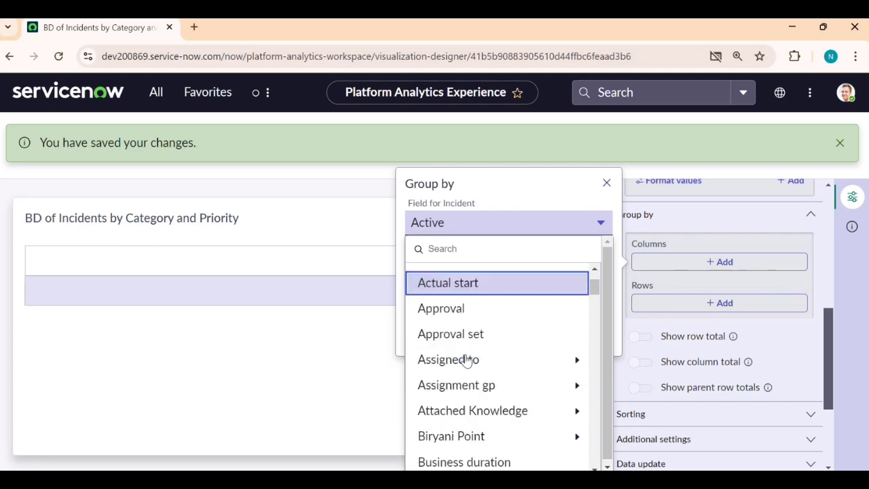
{"action": "left_click", "coordinate": [460, 408]}
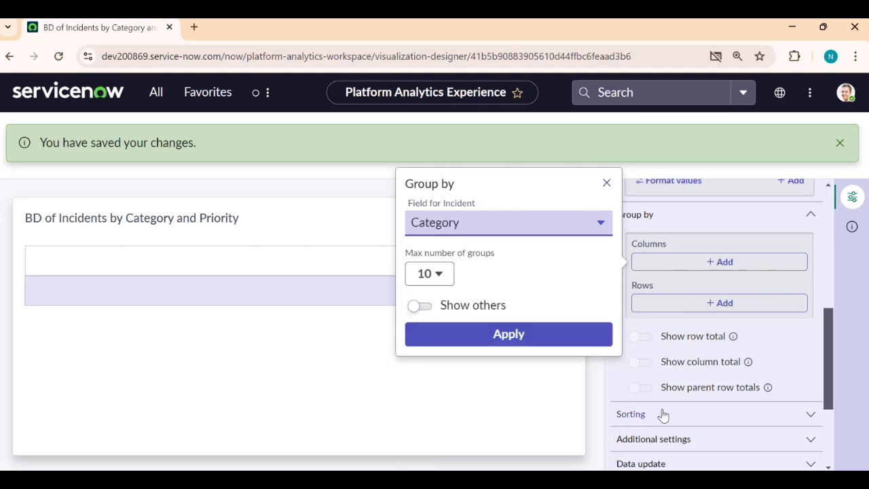
{"action": "left_click", "coordinate": [539, 341]}
Step: Add Priority as the row grouping of the pivot table and apply it
{"action": "left_click", "coordinate": [687, 337]}
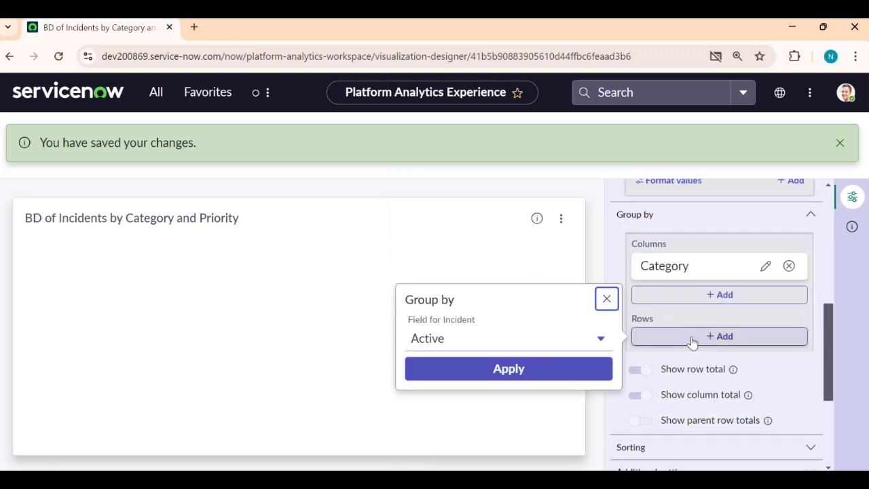
{"action": "left_click", "coordinate": [541, 339]}
{"action": "scroll", "coordinate": [475, 262], "scroll_direction": "down", "scroll_amount": 10}
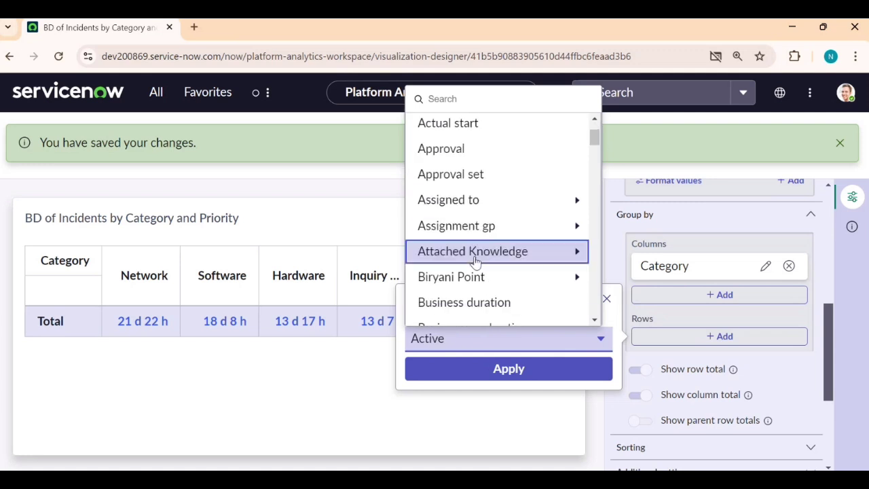
{"action": "scroll", "coordinate": [473, 271], "scroll_direction": "down", "scroll_amount": 10}
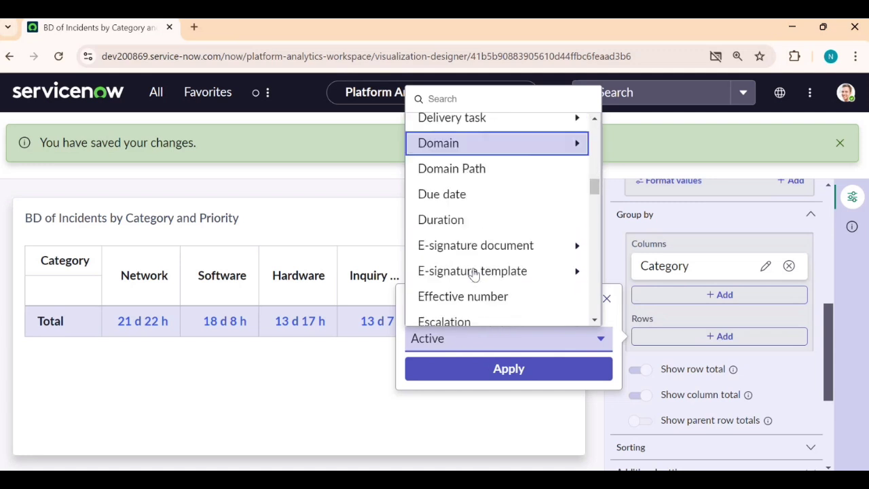
{"action": "scroll", "coordinate": [473, 273], "scroll_direction": "down", "scroll_amount": 5}
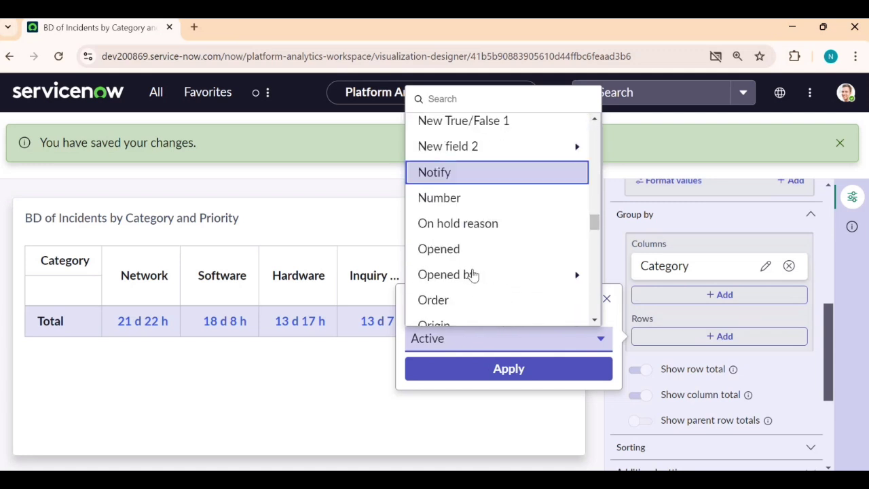
{"action": "scroll", "coordinate": [469, 277], "scroll_direction": "up", "scroll_amount": 5}
{"action": "scroll", "coordinate": [469, 275], "scroll_direction": "down", "scroll_amount": 10}
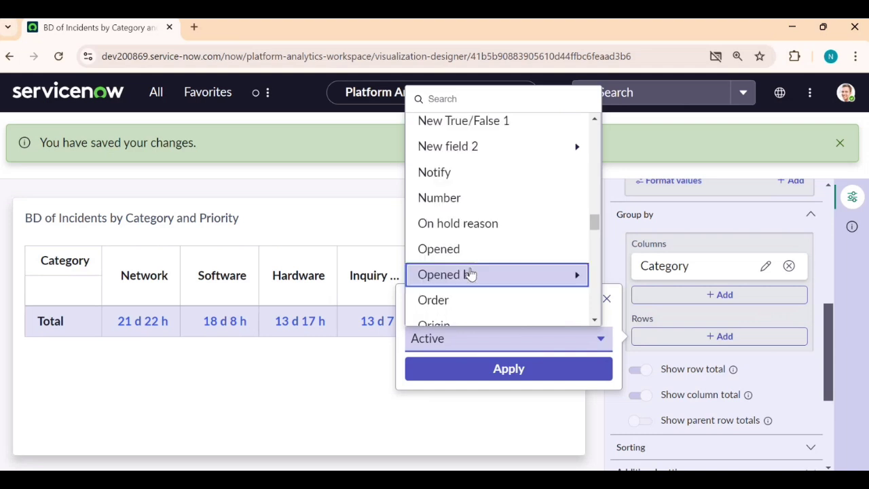
{"action": "left_click", "coordinate": [451, 291]}
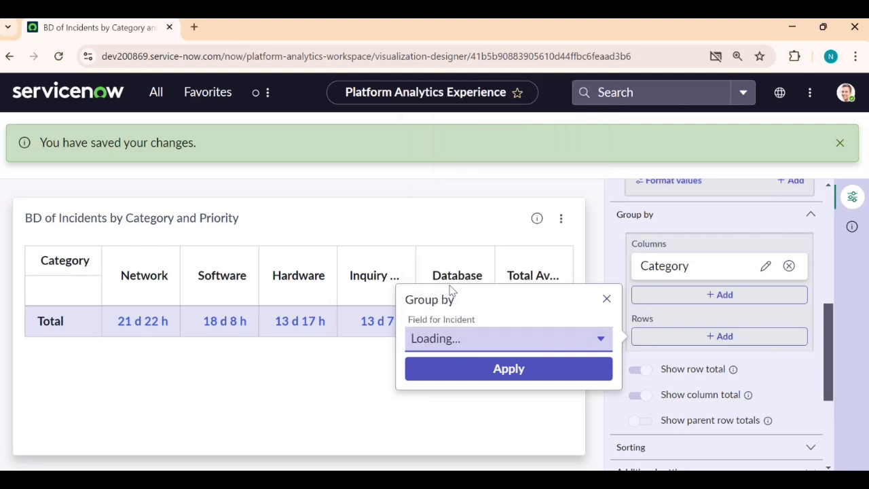
{"action": "left_click", "coordinate": [509, 369]}
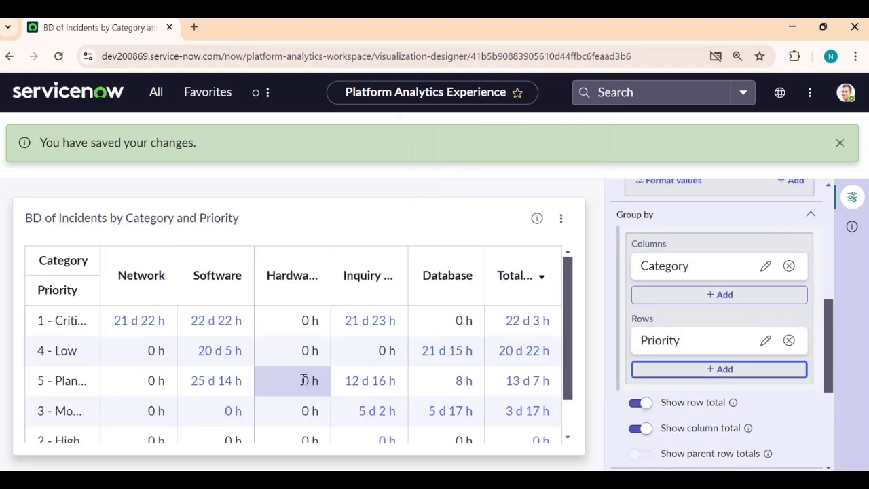
Step: Review the pivot table's rows, then save the visualization and dismiss the save message
{"action": "scroll", "coordinate": [175, 356], "scroll_direction": "down", "scroll_amount": 2}
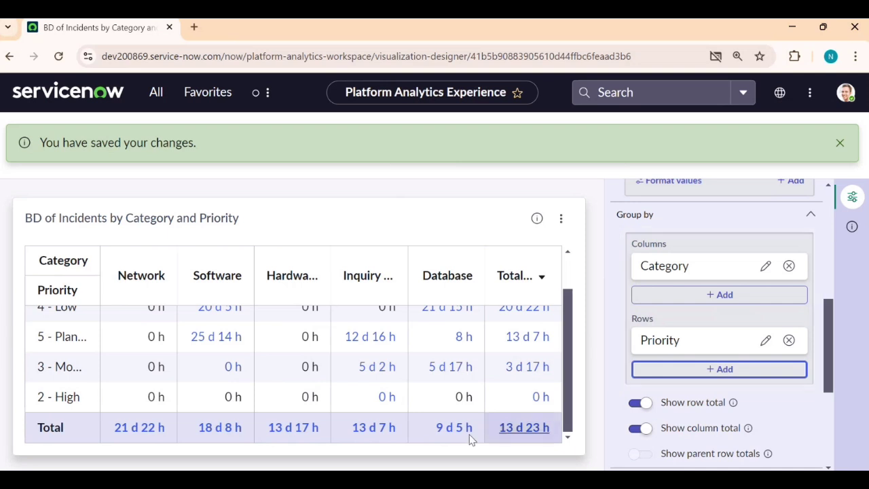
{"action": "scroll", "coordinate": [145, 378], "scroll_direction": "up", "scroll_amount": 1}
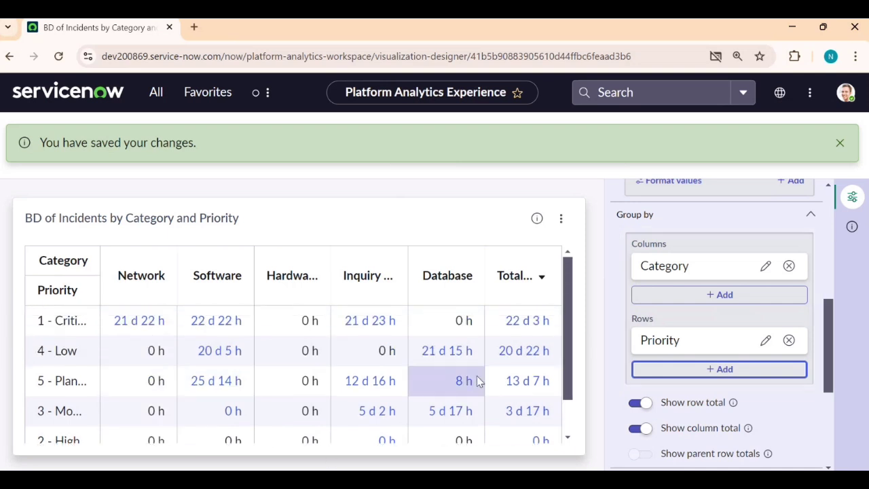
{"action": "scroll", "coordinate": [776, 305], "scroll_direction": "up", "scroll_amount": 5}
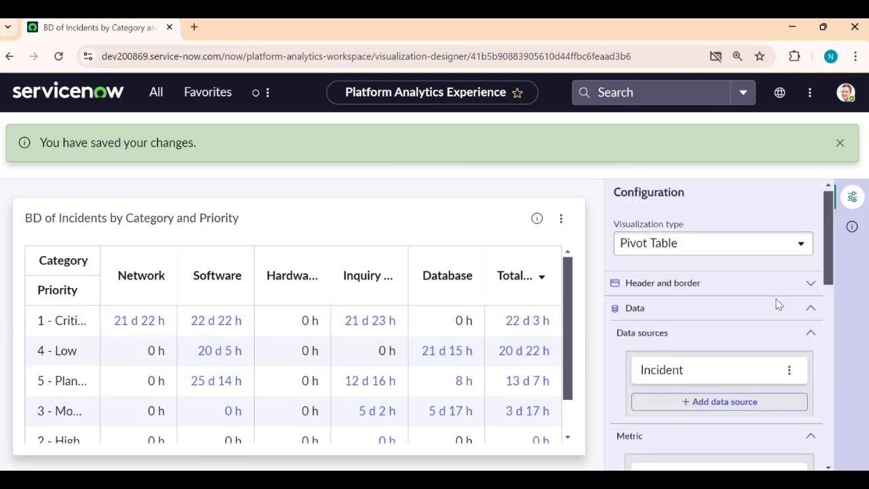
{"action": "left_click", "coordinate": [840, 143]}
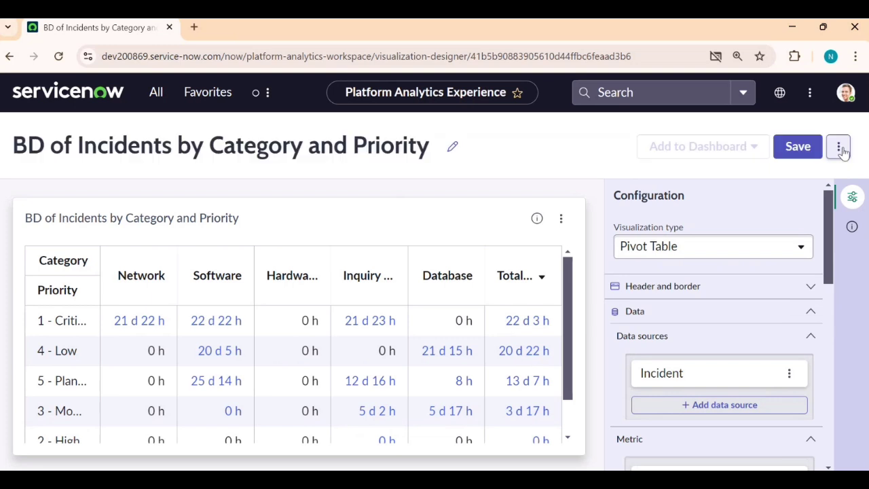
{"action": "left_click", "coordinate": [797, 148]}
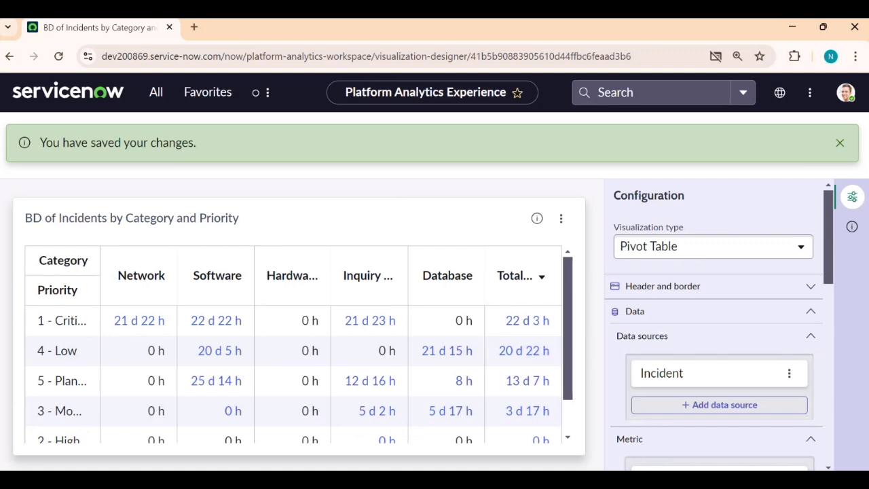
{"action": "left_click", "coordinate": [839, 145]}
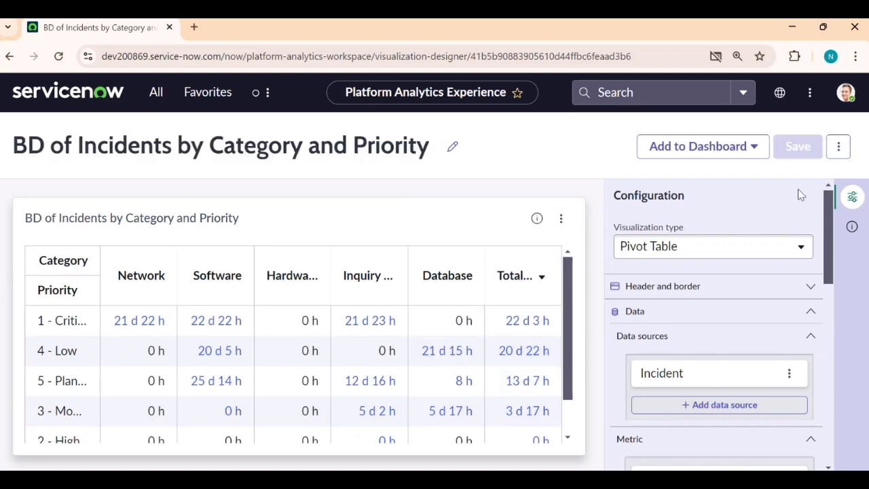
Step: Find Platform Analytics in the application navigator and open its Dashboards library
{"action": "left_click", "coordinate": [835, 154]}
{"action": "left_click", "coordinate": [536, 170]}
{"action": "left_click", "coordinate": [156, 92]}
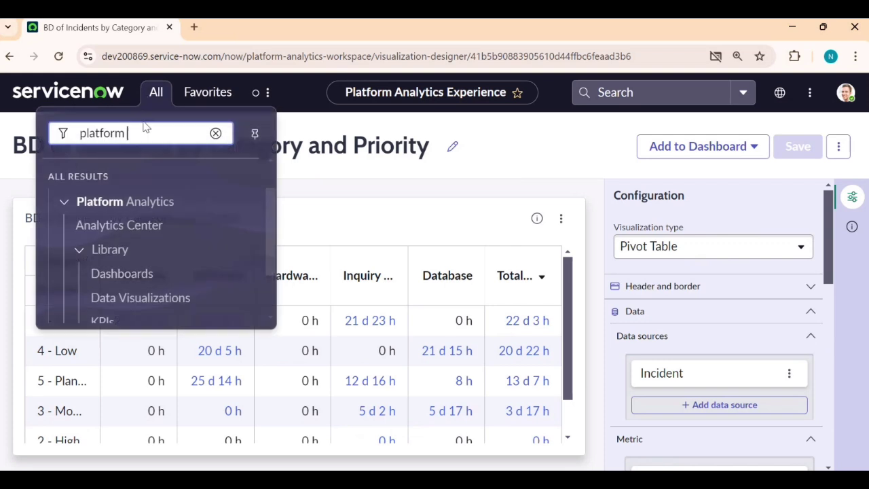
{"action": "left_click", "coordinate": [110, 274]}
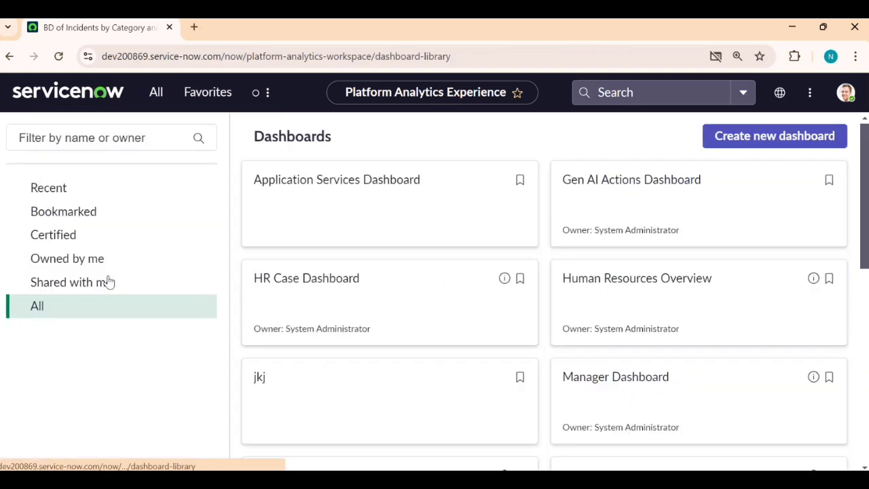
Step: Create a new dashboard named "Manager of INC" with the In-line editor, leaving the description empty
{"action": "left_click", "coordinate": [757, 138]}
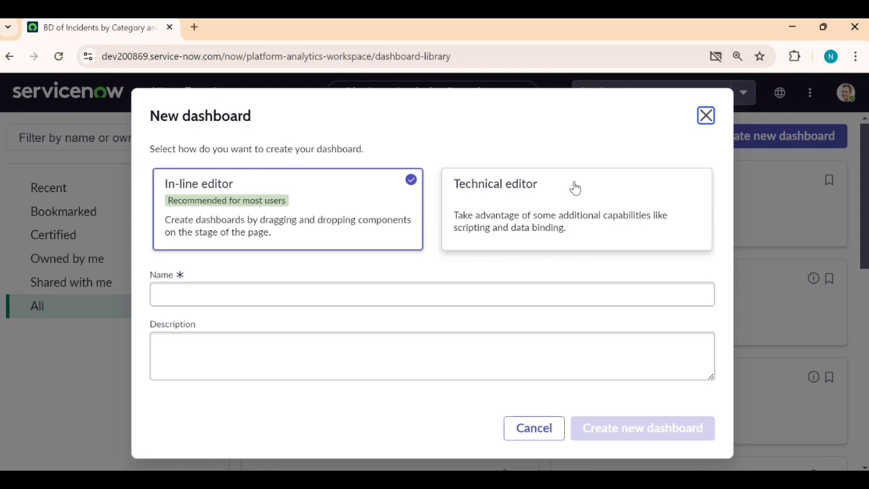
{"action": "left_click", "coordinate": [351, 292]}
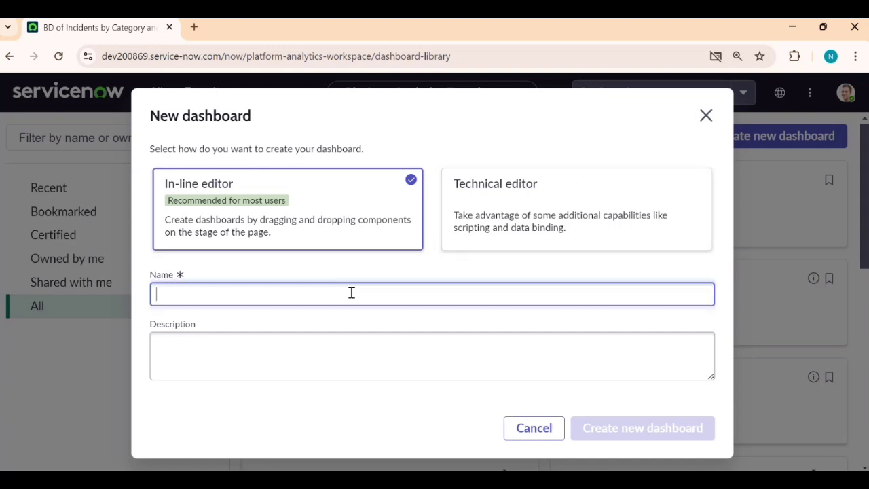
{"action": "type", "text": "Manager"}
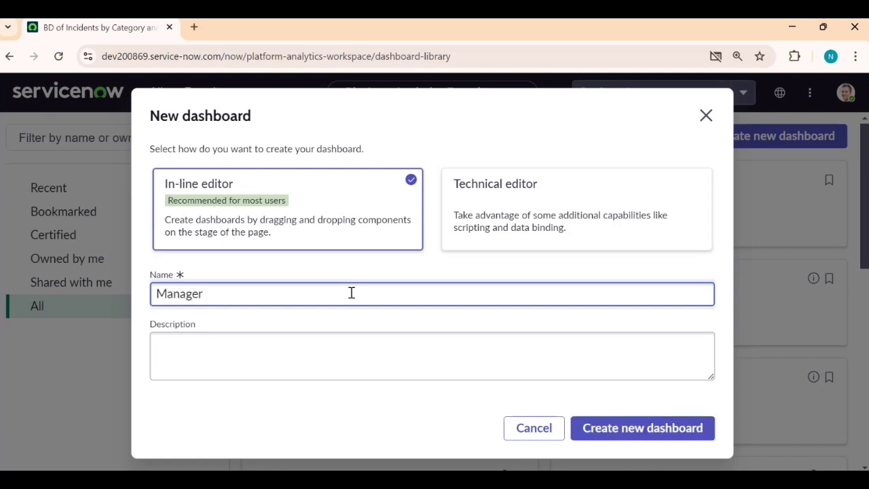
{"action": "type", "text": " OF"}
{"action": "type", "text": "of INC"}
{"action": "left_click", "coordinate": [332, 341]}
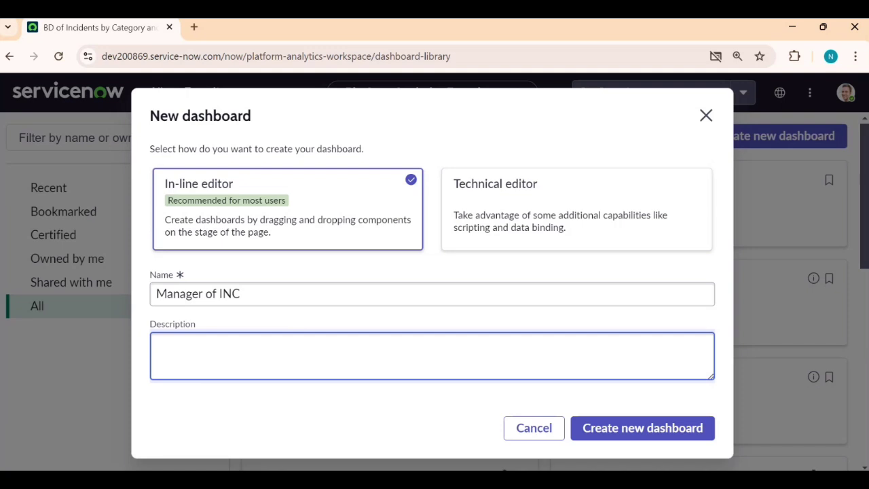
{"action": "left_click", "coordinate": [617, 433]}
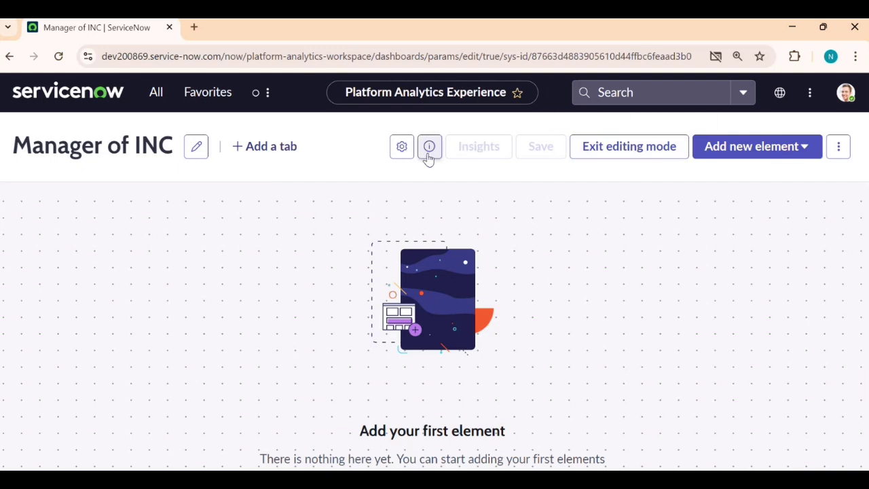
Step: Begin adding a data visualization element to the dashboard and choose to reuse a saved visualization from the library
{"action": "left_click", "coordinate": [401, 156]}
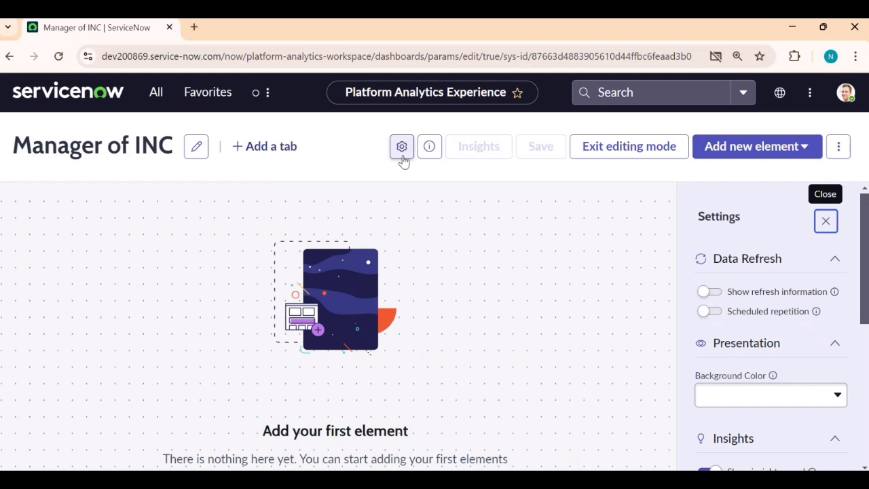
{"action": "left_click", "coordinate": [403, 158]}
{"action": "left_click", "coordinate": [759, 147]}
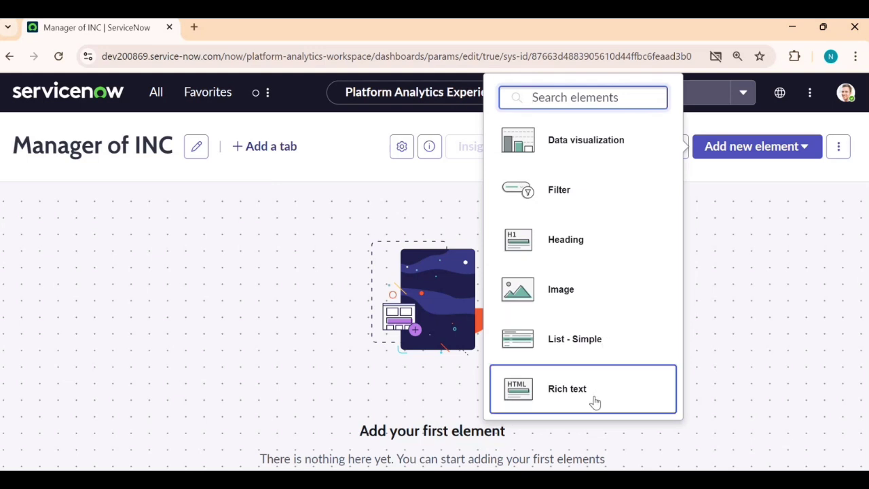
{"action": "left_click", "coordinate": [572, 166]}
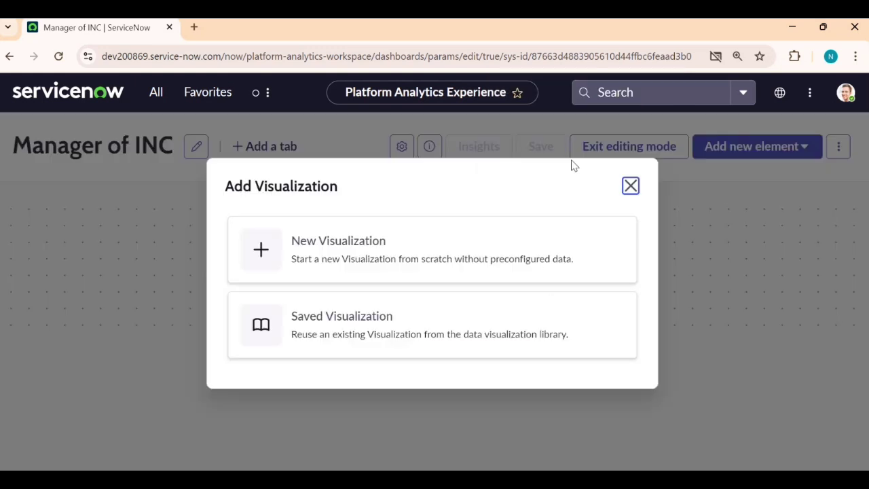
{"action": "left_click", "coordinate": [377, 329]}
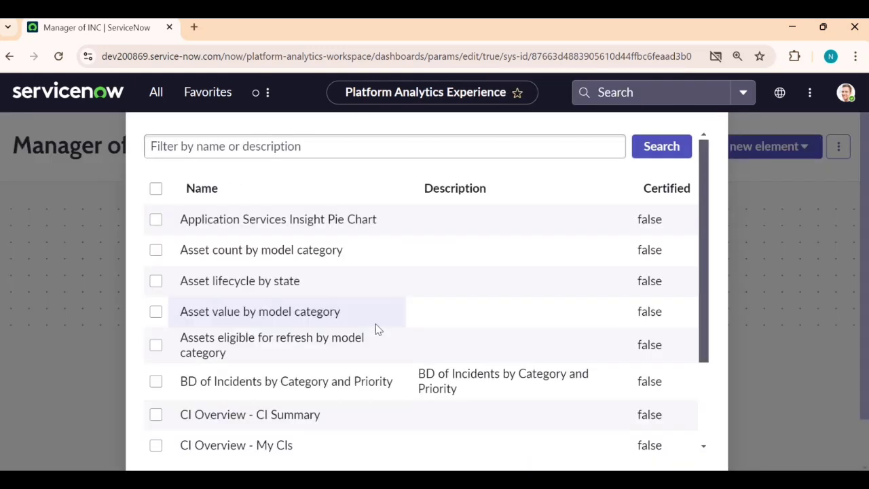
Step: Search the saved visualizations for "incident"
{"action": "scroll", "coordinate": [379, 326], "scroll_direction": "down", "scroll_amount": 3}
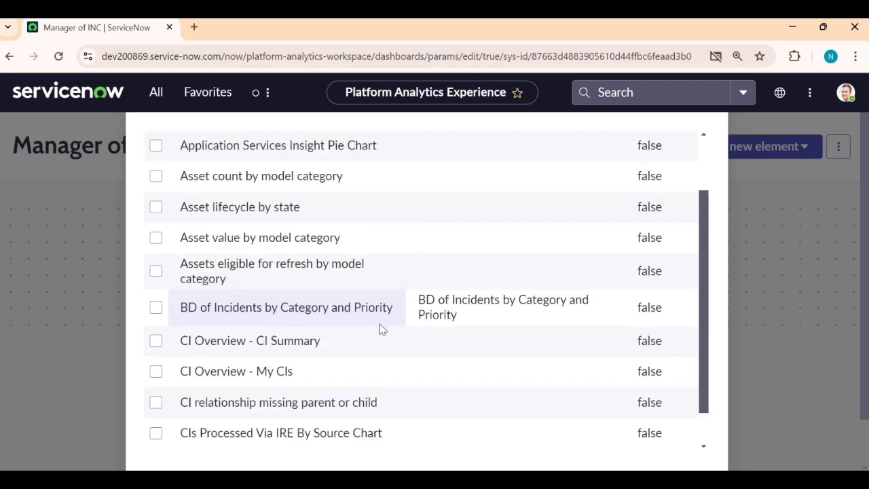
{"action": "scroll", "coordinate": [308, 329], "scroll_direction": "up", "scroll_amount": 3}
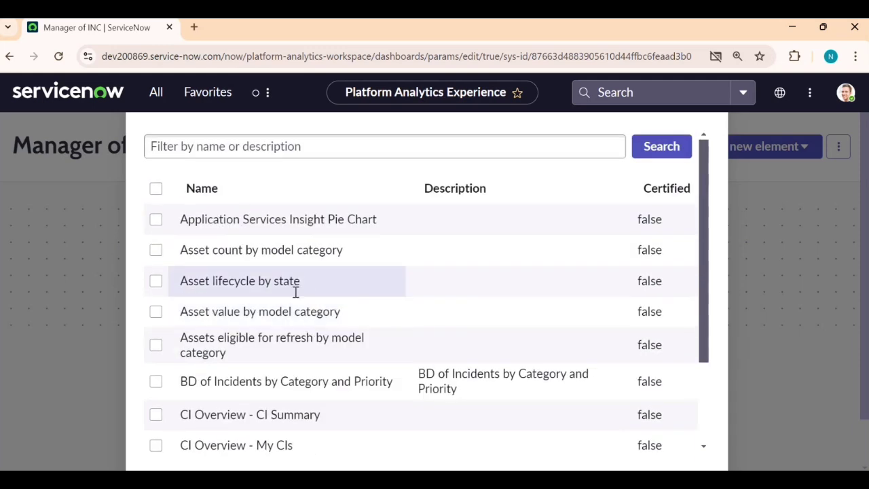
{"action": "scroll", "coordinate": [294, 290], "scroll_direction": "down", "scroll_amount": 3}
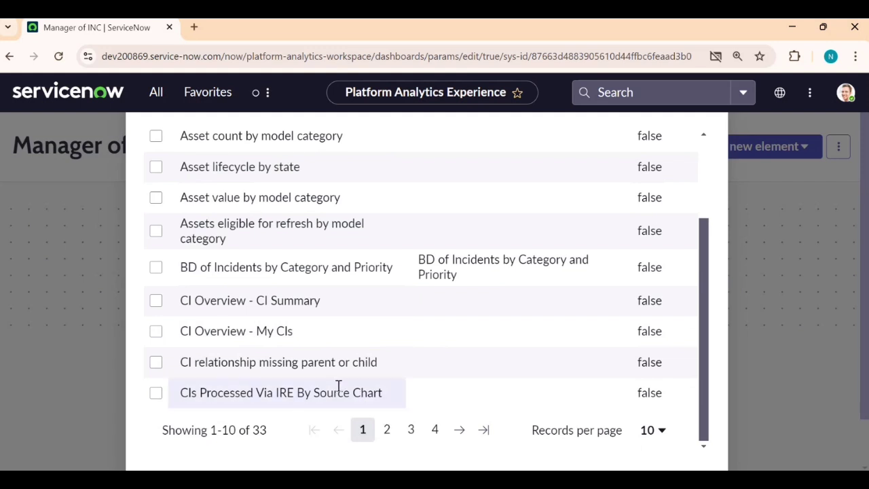
{"action": "scroll", "coordinate": [278, 285], "scroll_direction": "up", "scroll_amount": 3}
{"action": "left_click", "coordinate": [260, 151]}
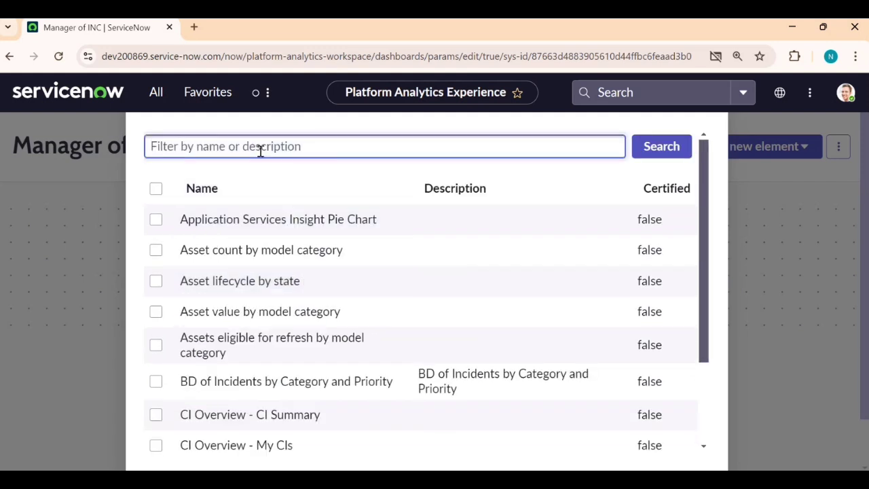
{"action": "type", "text": "incident"}
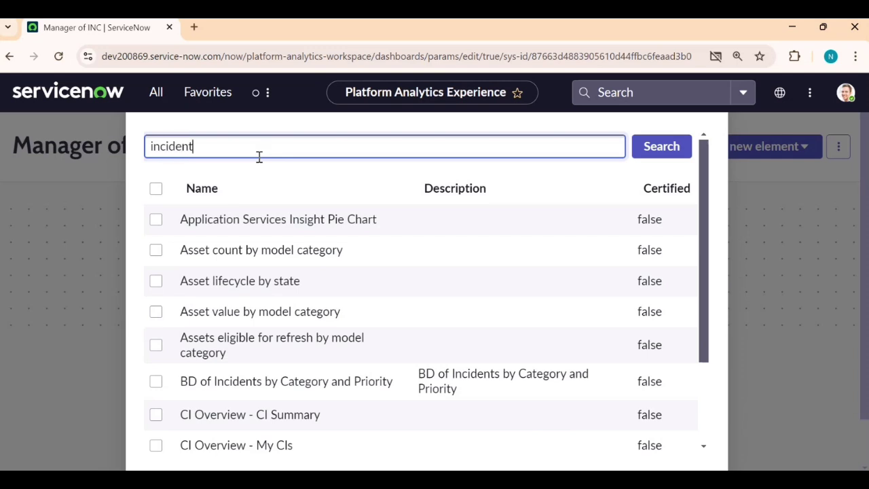
{"action": "key", "text": "Return"}
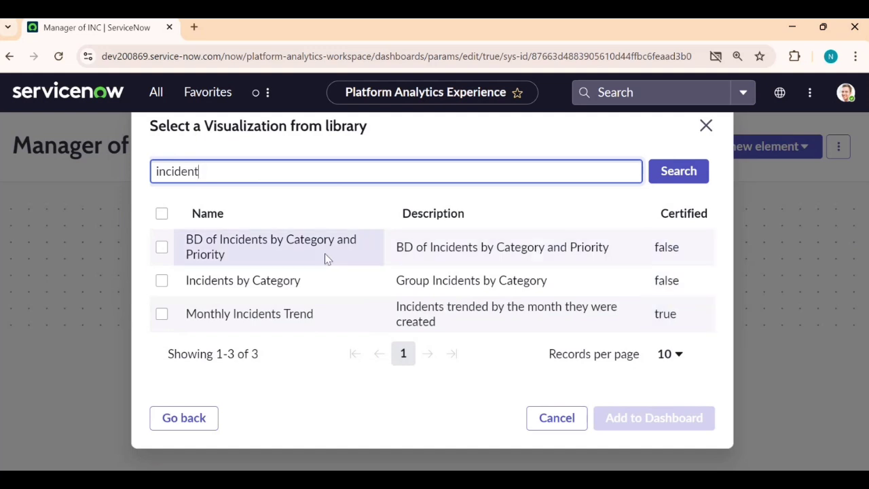
Step: Select Monthly Incidents Trend, Incidents by Category and BD of Incidents by Category and Priority, and add them to the dashboard
{"action": "left_click", "coordinate": [162, 313]}
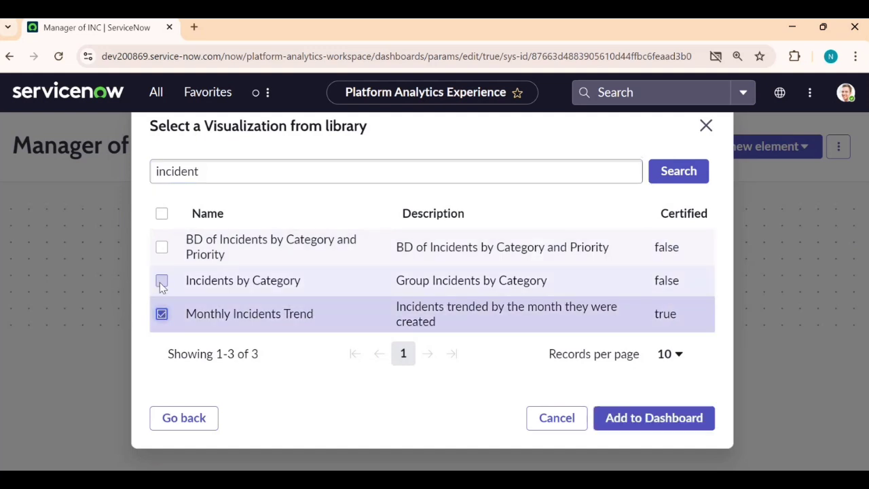
{"action": "left_click", "coordinate": [162, 281]}
{"action": "left_click", "coordinate": [163, 247]}
{"action": "left_click", "coordinate": [614, 418]}
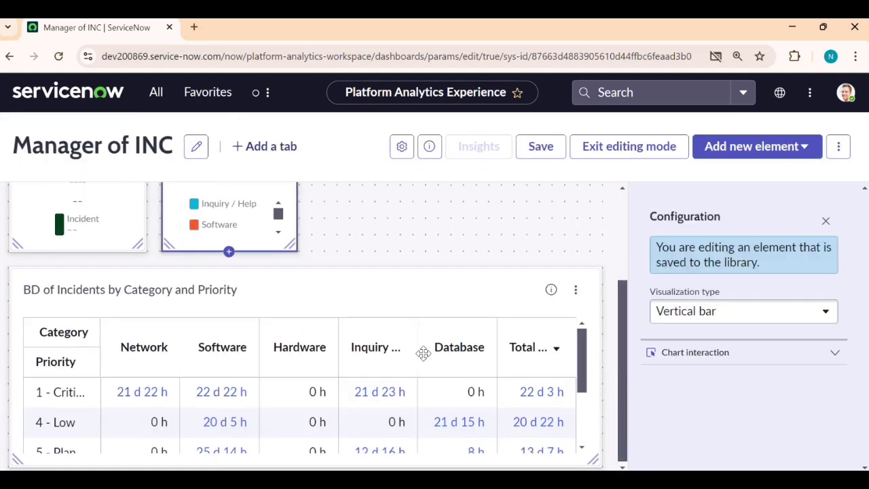
Step: Widen the Incidents by Category chart until its edge lines up with the far edge of the pivot table below
{"action": "scroll", "coordinate": [421, 346], "scroll_direction": "up", "scroll_amount": 2}
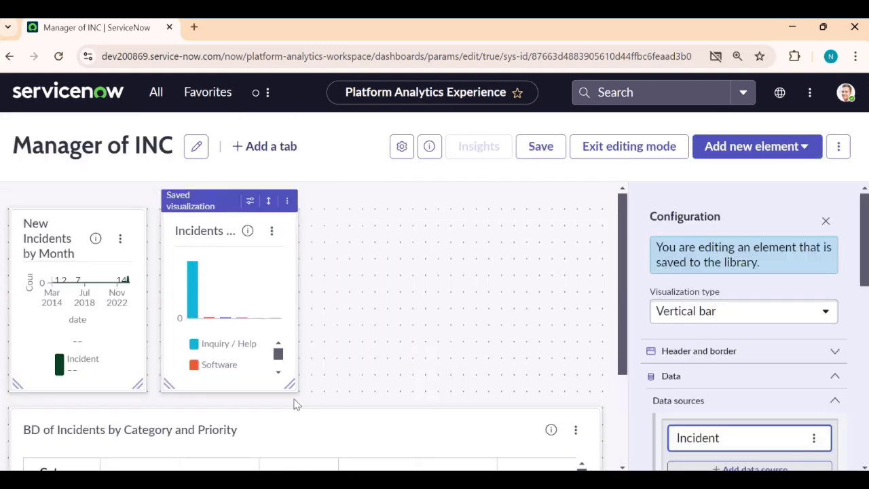
{"action": "left_click_drag", "start_coordinate": [292, 385], "coordinate": [602, 399]}
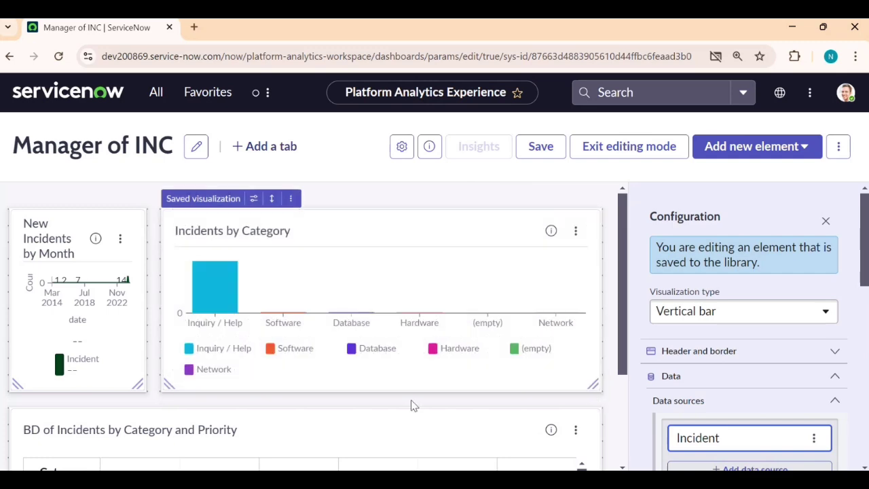
{"action": "left_click_drag", "start_coordinate": [317, 225], "coordinate": [396, 238]}
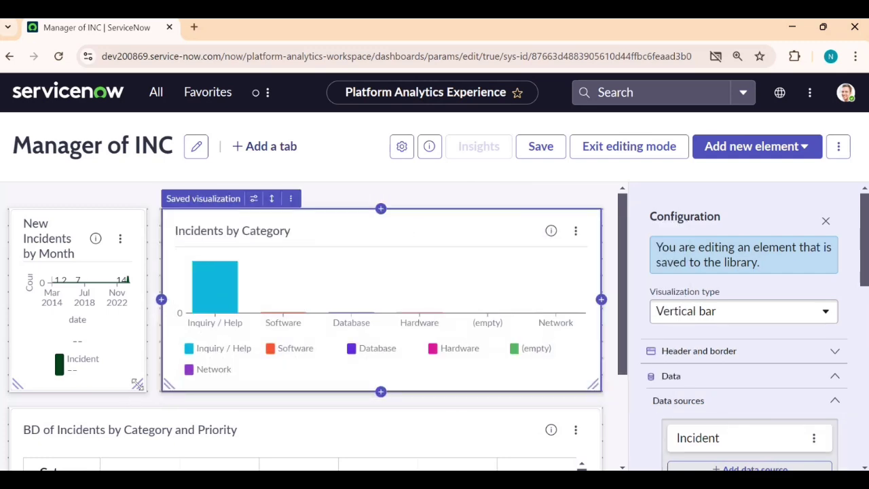
Step: Widen and shorten the New Incidents by Month chart, and narrow the Incidents by Category chart
{"action": "left_click_drag", "start_coordinate": [137, 384], "coordinate": [270, 346]}
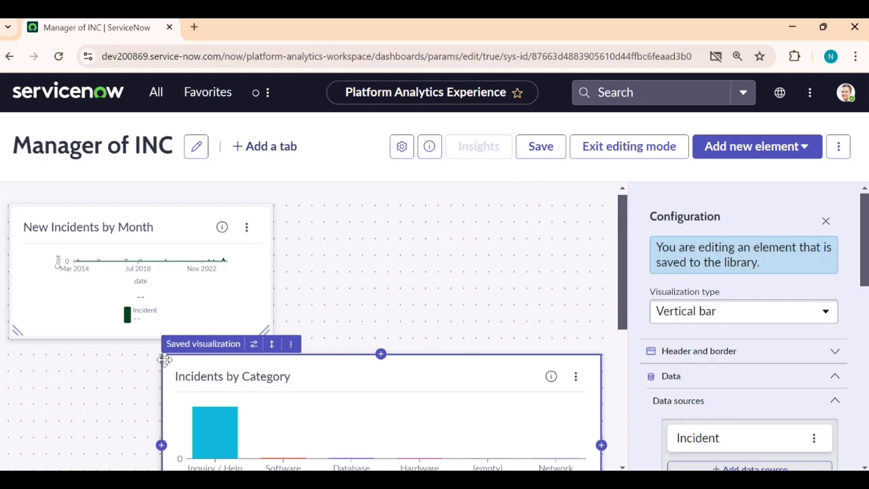
{"action": "scroll", "coordinate": [161, 357], "scroll_direction": "down", "scroll_amount": 3}
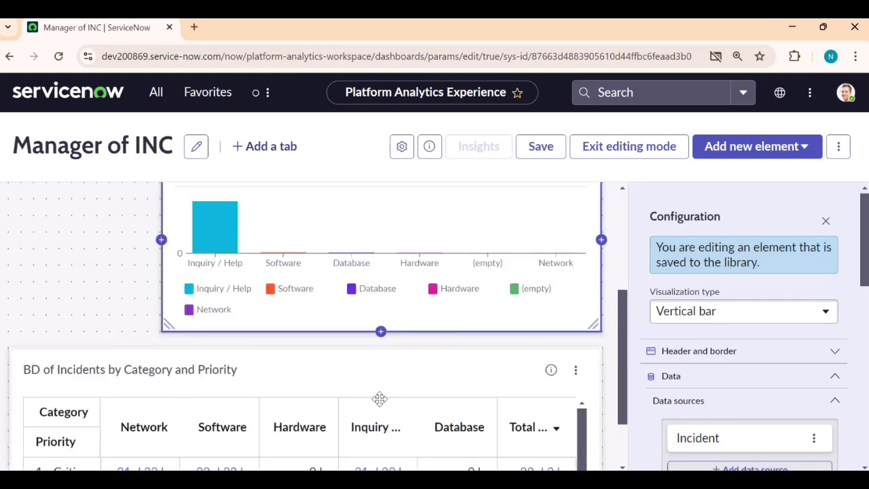
{"action": "left_click_drag", "start_coordinate": [596, 327], "coordinate": [523, 321]}
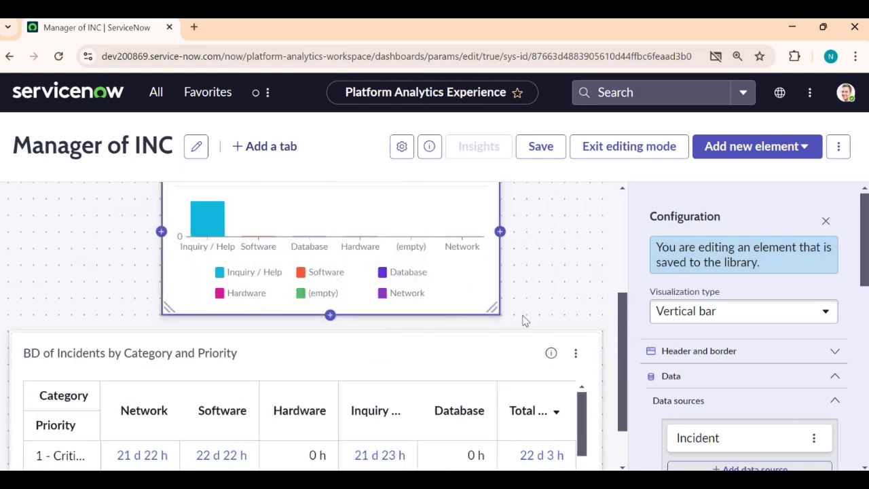
Step: Shrink the Incidents by Category chart further and place it beside New Incidents by Month, above the pivot table
{"action": "scroll", "coordinate": [520, 413], "scroll_direction": "up", "scroll_amount": 3}
{"action": "left_click_drag", "start_coordinate": [332, 404], "coordinate": [452, 262]}
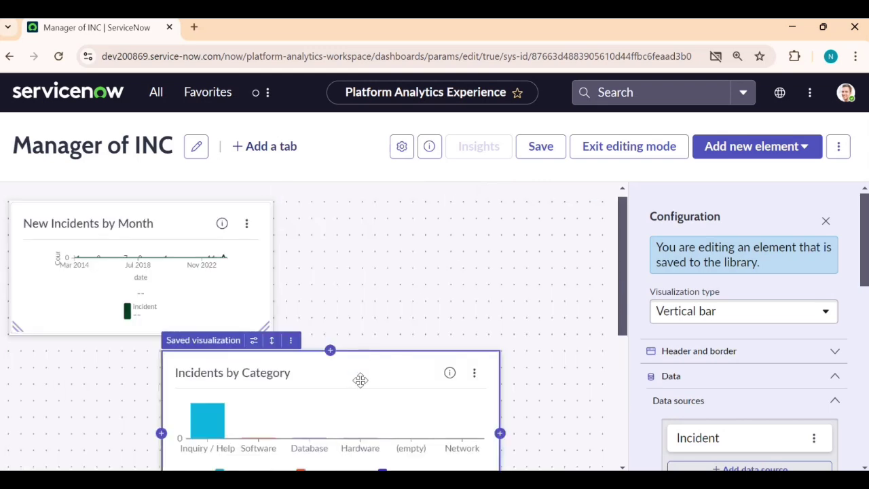
{"action": "scroll", "coordinate": [380, 387], "scroll_direction": "down", "scroll_amount": 2}
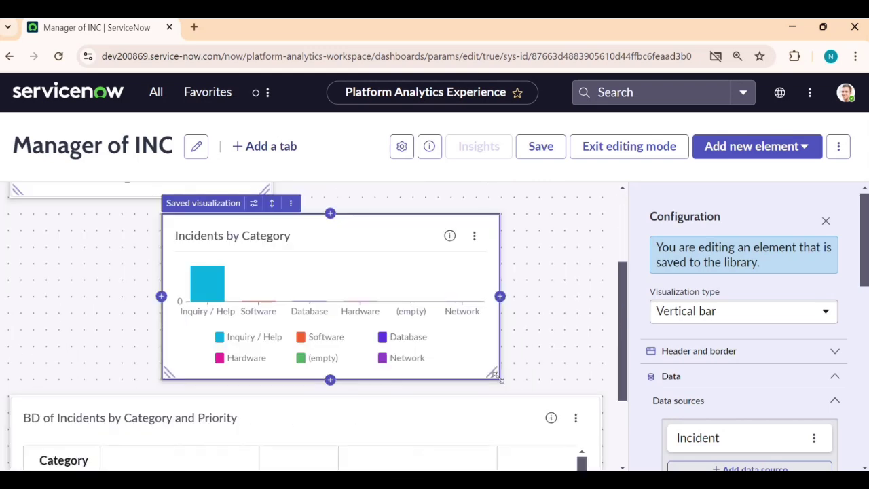
{"action": "left_click_drag", "start_coordinate": [496, 377], "coordinate": [473, 360]}
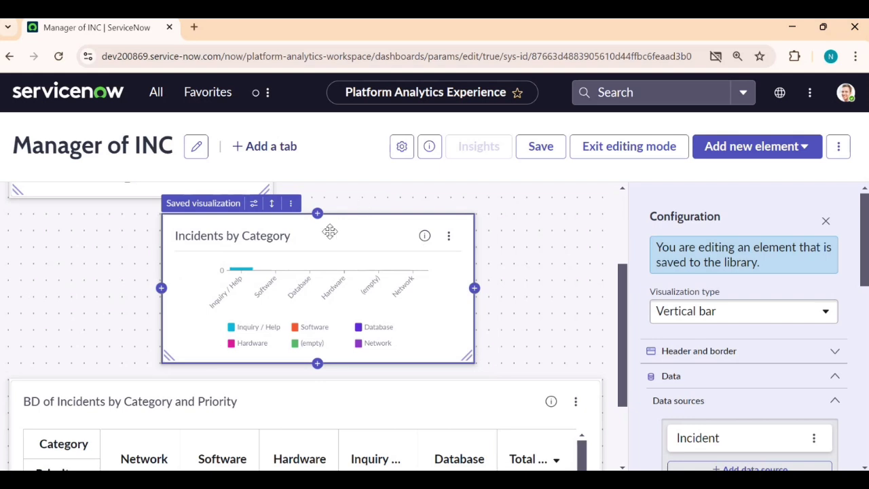
{"action": "left_click_drag", "start_coordinate": [410, 218], "coordinate": [462, 201]}
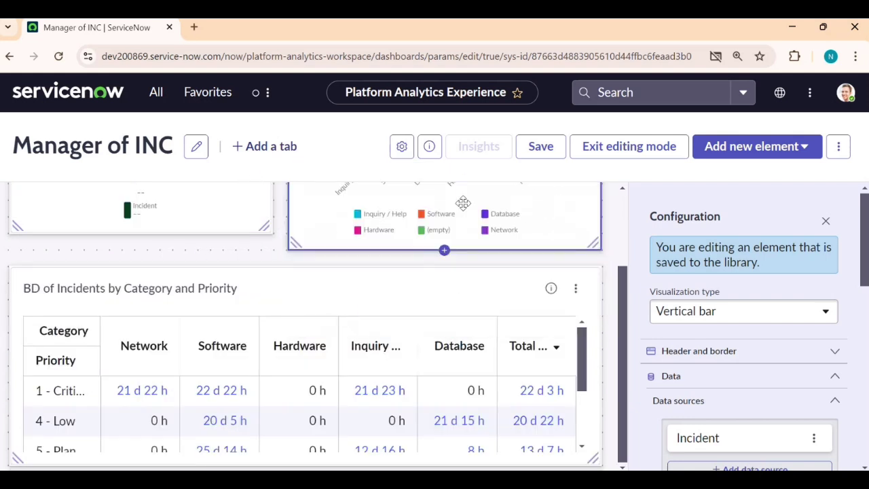
Step: Stretch the New Incidents by Month chart to the same height as the neighbouring Incidents by Category chart
{"action": "scroll", "coordinate": [417, 381], "scroll_direction": "up", "scroll_amount": 1}
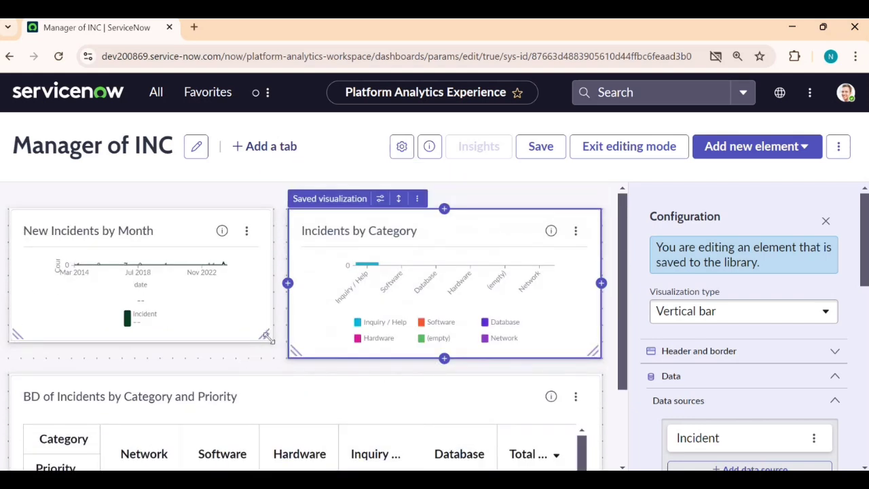
{"action": "left_click", "coordinate": [161, 227]}
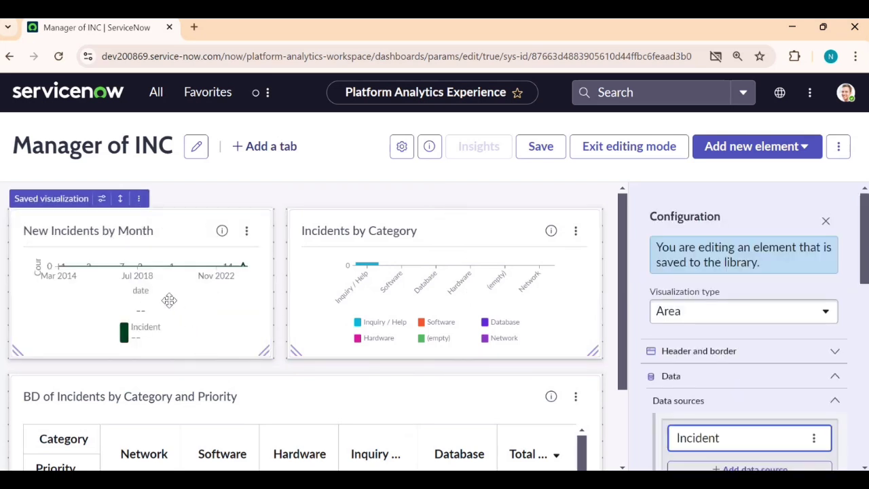
{"action": "scroll", "coordinate": [207, 373], "scroll_direction": "down", "scroll_amount": 3}
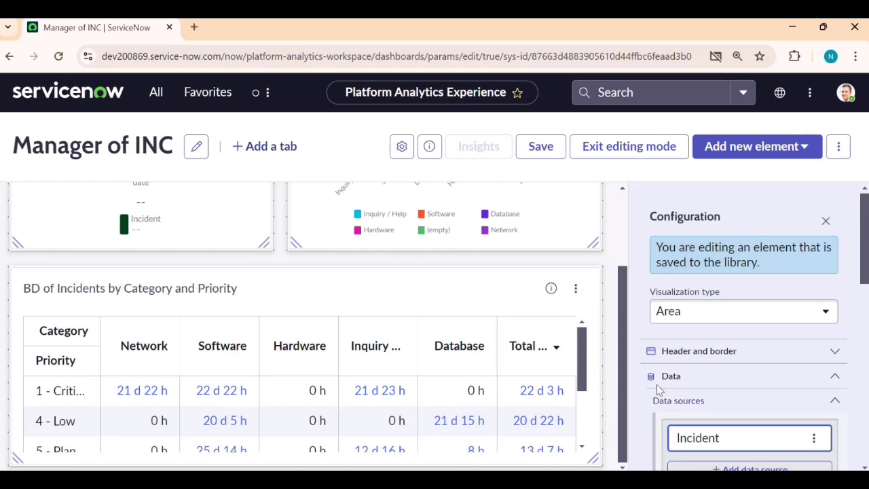
{"action": "scroll", "coordinate": [656, 384], "scroll_direction": "down", "scroll_amount": 2}
{"action": "scroll", "coordinate": [464, 400], "scroll_direction": "up", "scroll_amount": 3}
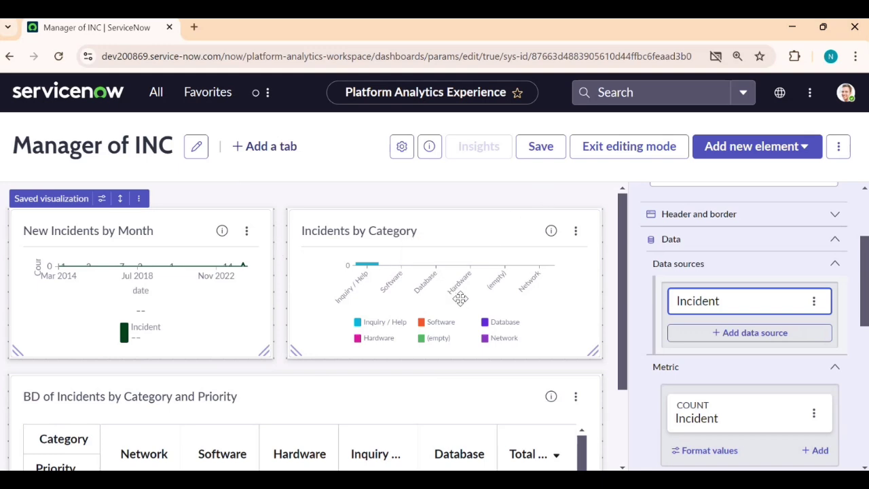
{"action": "scroll", "coordinate": [454, 322], "scroll_direction": "down", "scroll_amount": 2}
{"action": "scroll", "coordinate": [455, 322], "scroll_direction": "up", "scroll_amount": 2}
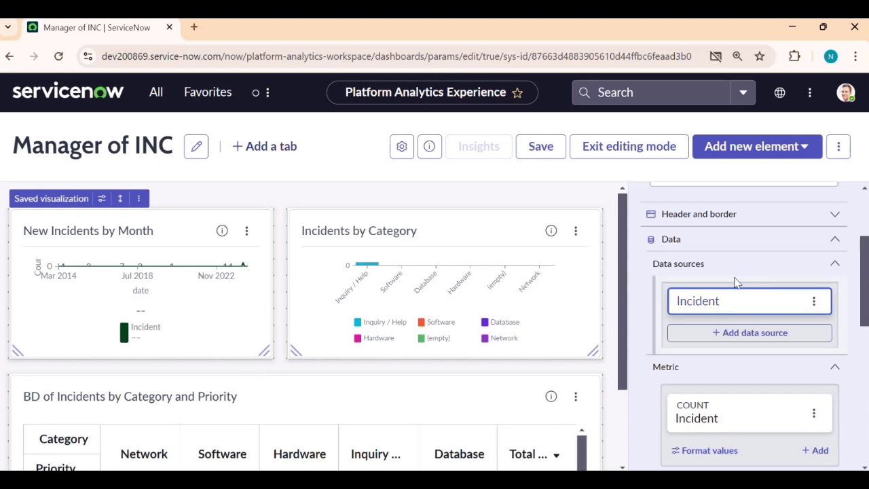
Step: Save the dashboard, keeping the Monthly Incidents Trend changes only for this dashboard, and leave editing mode
{"action": "left_click", "coordinate": [536, 147]}
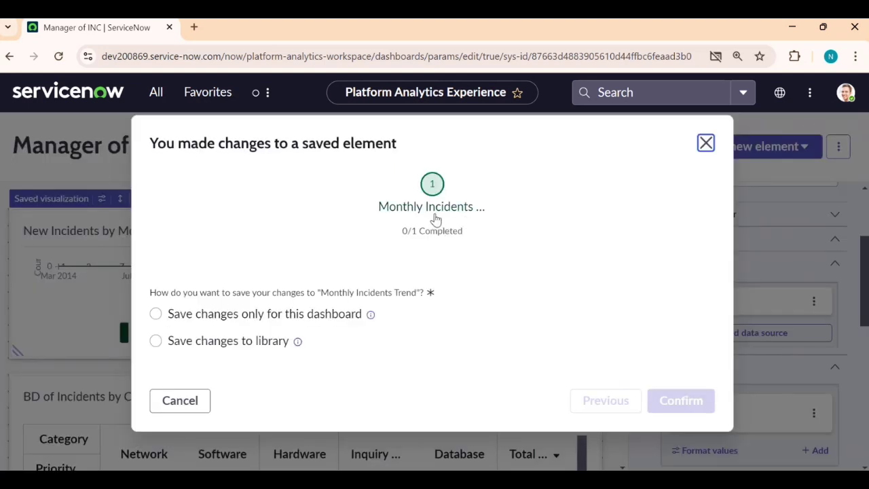
{"action": "left_click", "coordinate": [234, 319]}
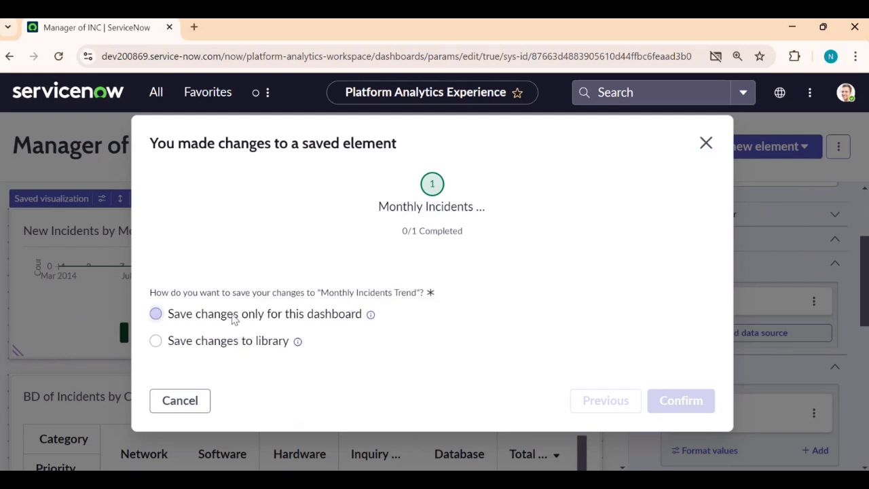
{"action": "left_click", "coordinate": [686, 404]}
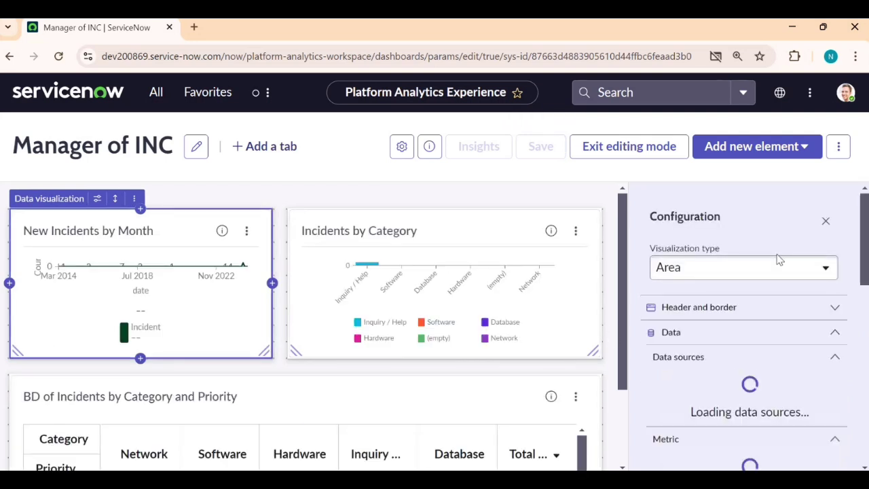
{"action": "left_click", "coordinate": [825, 221]}
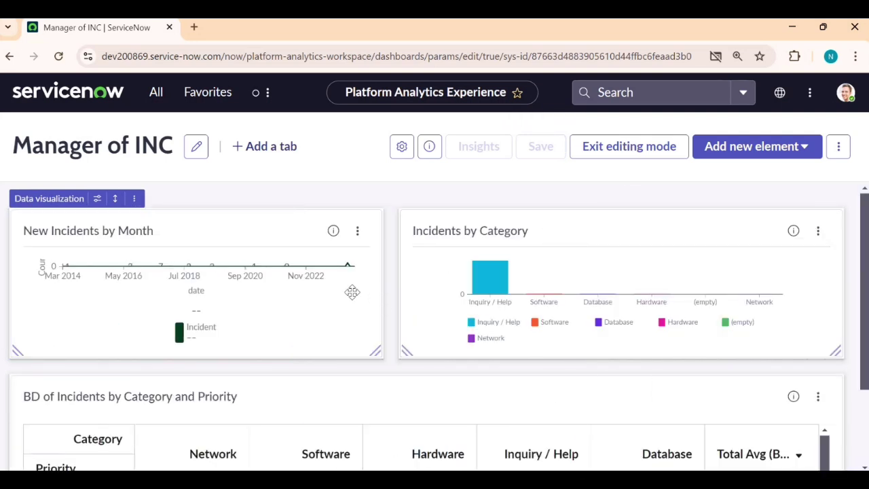
{"action": "left_click", "coordinate": [626, 156]}
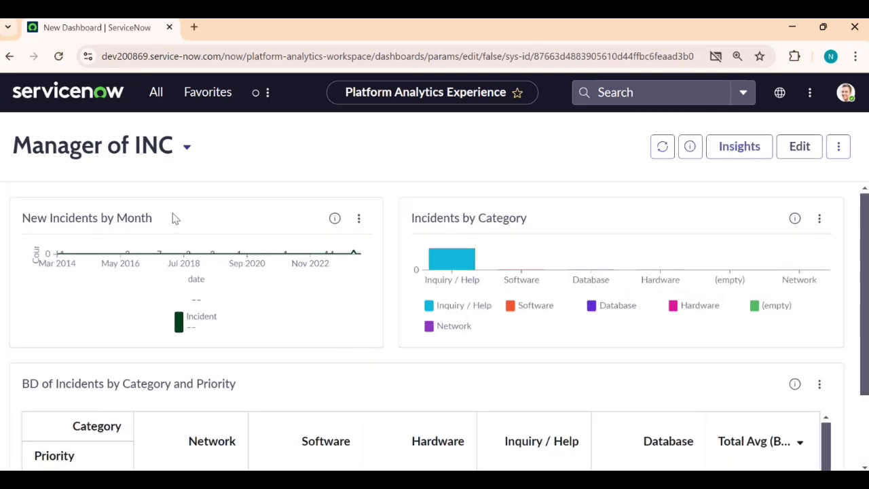
Step: Look over the finished dashboard and check its insights
{"action": "scroll", "coordinate": [491, 374], "scroll_direction": "down", "scroll_amount": 3}
{"action": "scroll", "coordinate": [492, 384], "scroll_direction": "up", "scroll_amount": 3}
{"action": "left_click", "coordinate": [737, 151]}
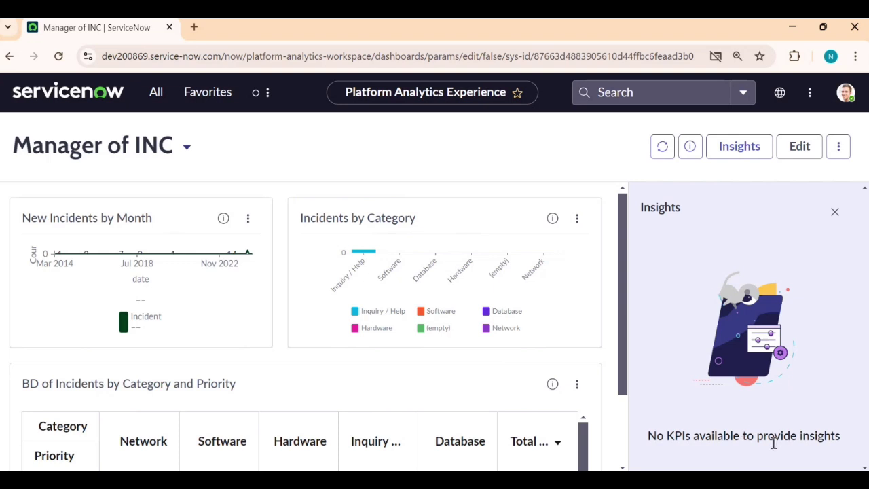
{"action": "left_click", "coordinate": [743, 161]}
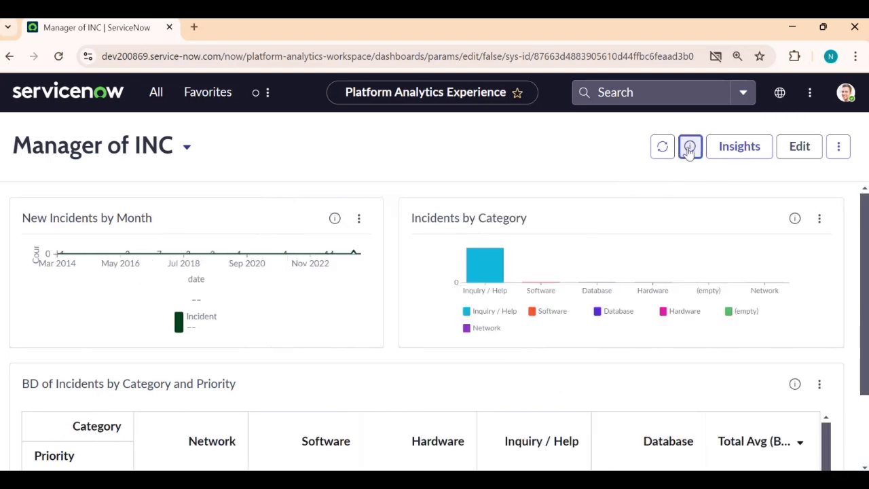
Step: Examine the dashboard's details, including its description, visibility and owner, and close them
{"action": "left_click", "coordinate": [689, 147]}
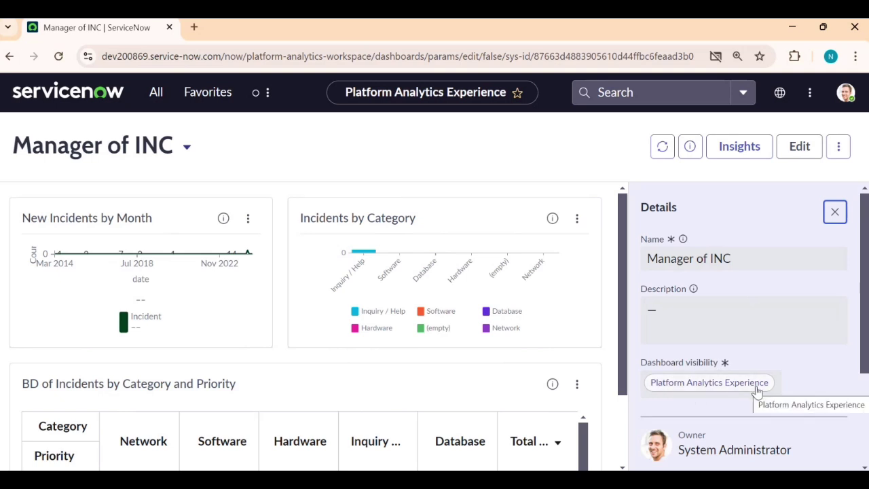
{"action": "scroll", "coordinate": [756, 391], "scroll_direction": "down", "scroll_amount": 3}
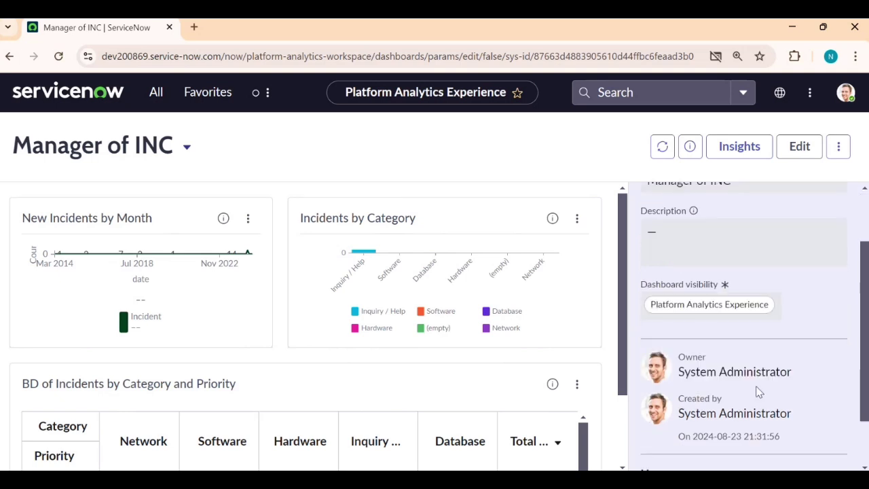
{"action": "scroll", "coordinate": [709, 441], "scroll_direction": "up", "scroll_amount": 4}
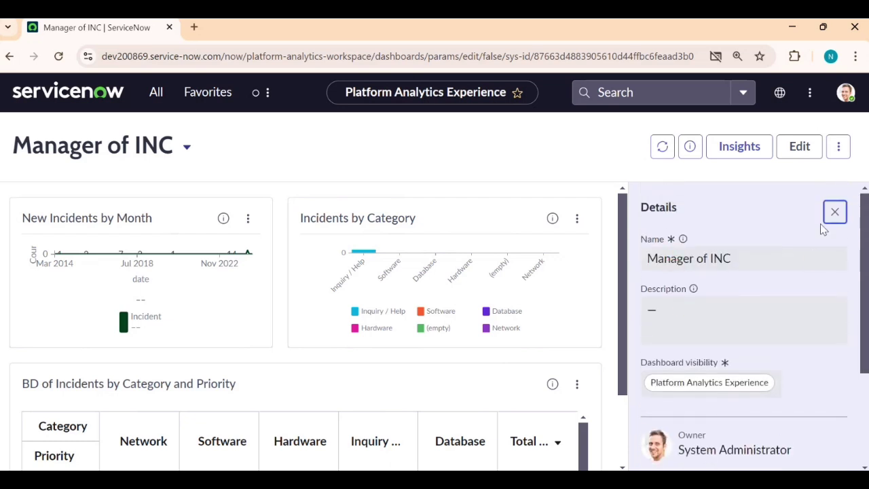
{"action": "left_click", "coordinate": [834, 212]}
Step: Add the Manager of INC dashboard to the bookmarks
{"action": "left_click", "coordinate": [836, 149]}
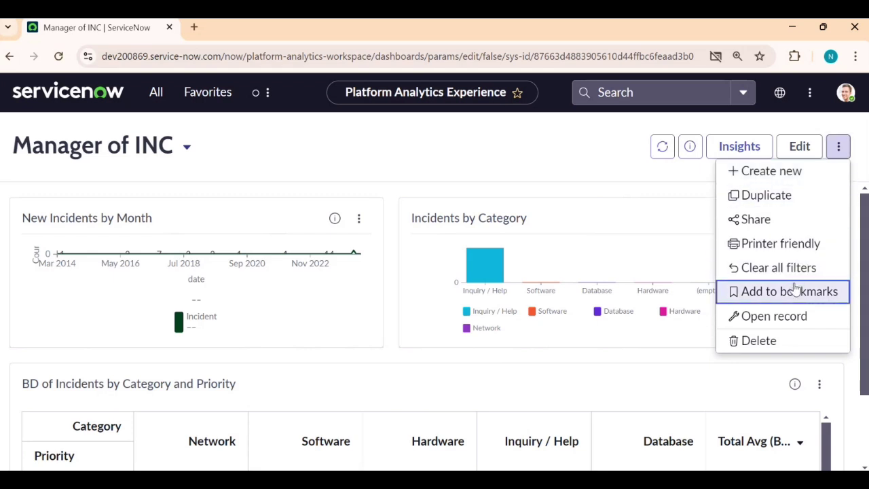
{"action": "left_click", "coordinate": [796, 290]}
{"action": "left_click", "coordinate": [836, 143]}
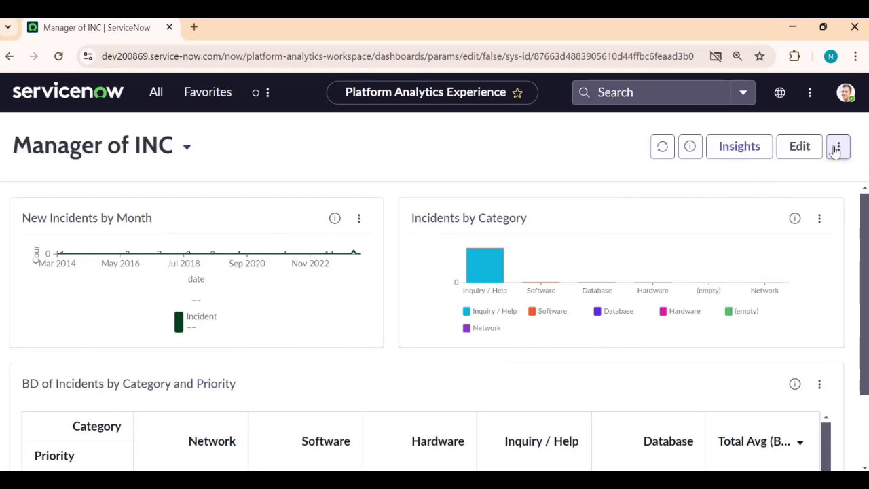
Step: Review the dashboard's ownership and sharing details again, and look through its additional options
{"action": "left_click", "coordinate": [689, 146]}
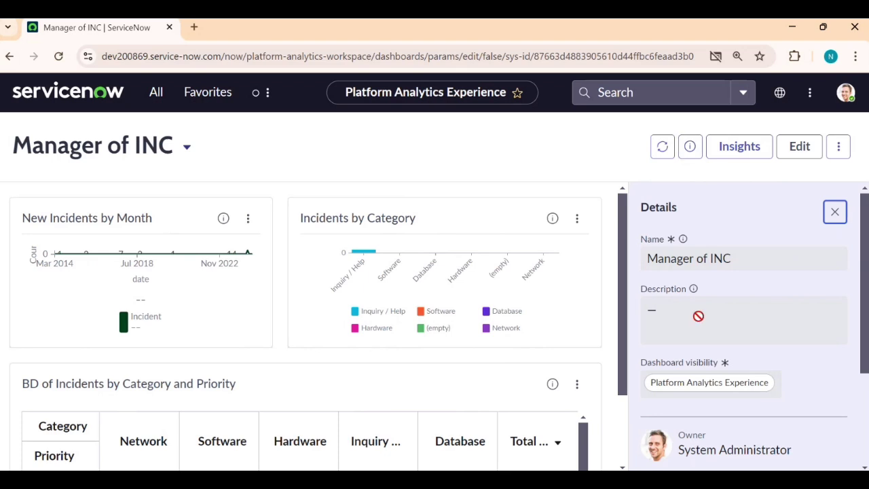
{"action": "scroll", "coordinate": [703, 349], "scroll_direction": "down", "scroll_amount": 2}
{"action": "scroll", "coordinate": [703, 349], "scroll_direction": "up", "scroll_amount": 3}
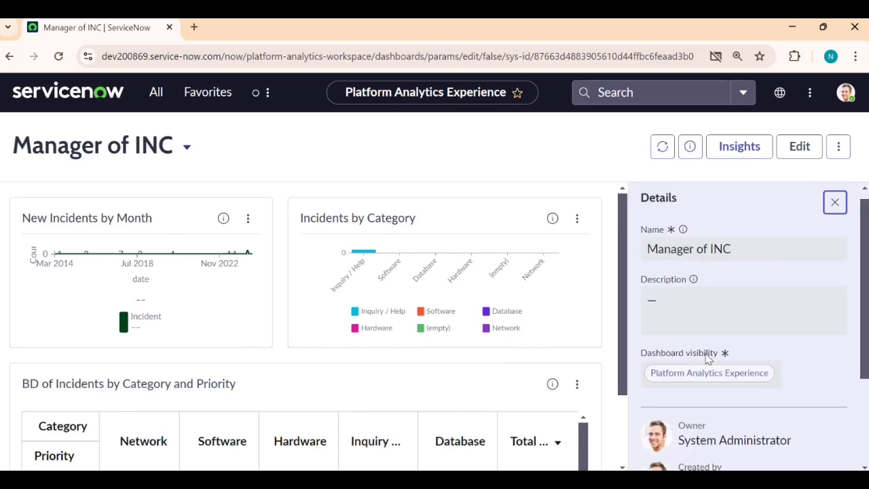
{"action": "scroll", "coordinate": [701, 357], "scroll_direction": "down", "scroll_amount": 2}
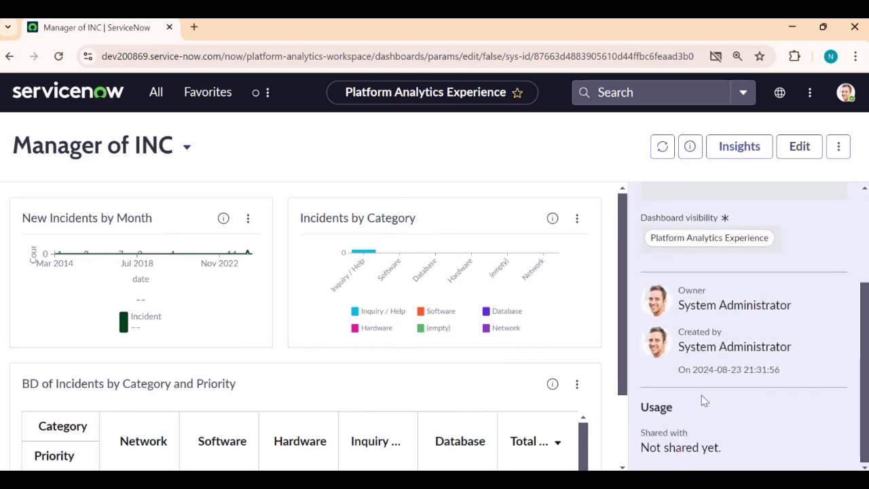
{"action": "scroll", "coordinate": [701, 401], "scroll_direction": "up", "scroll_amount": 3}
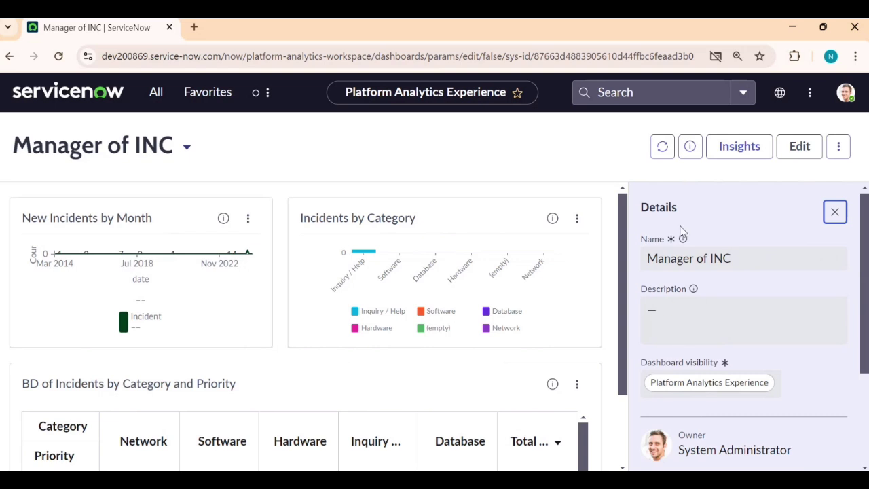
{"action": "left_click", "coordinate": [832, 215]}
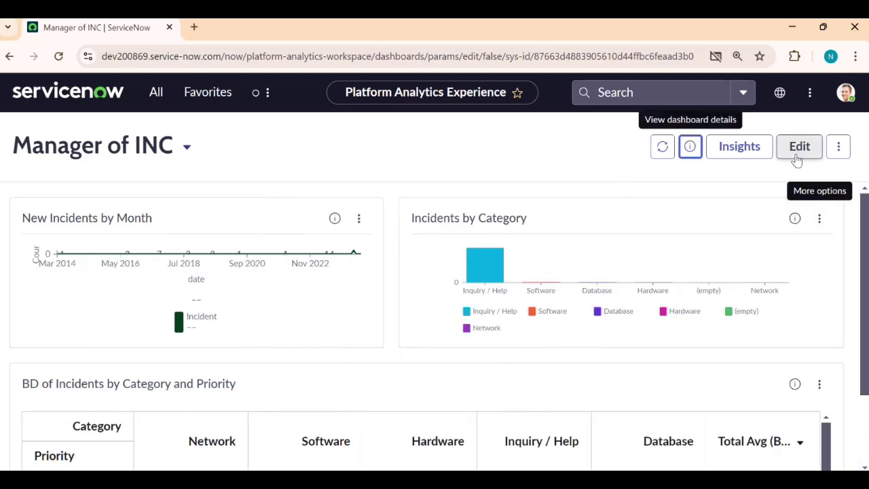
{"action": "left_click", "coordinate": [835, 153]}
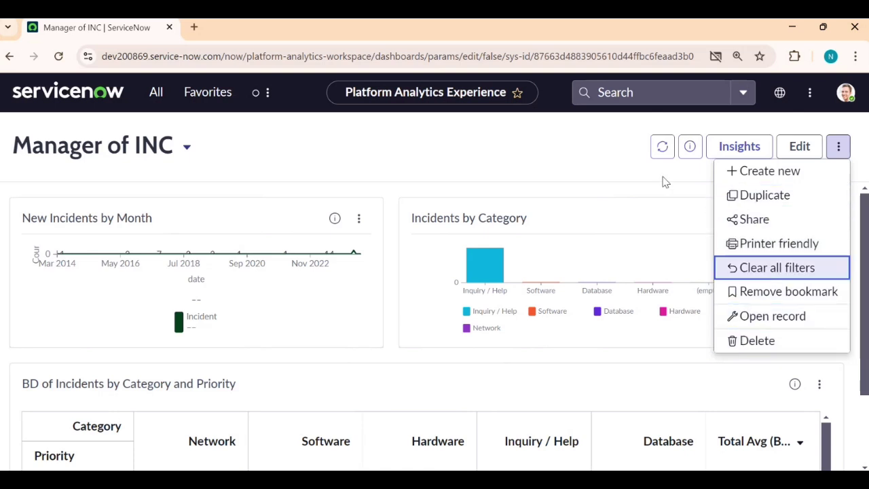
{"action": "left_click", "coordinate": [577, 176]}
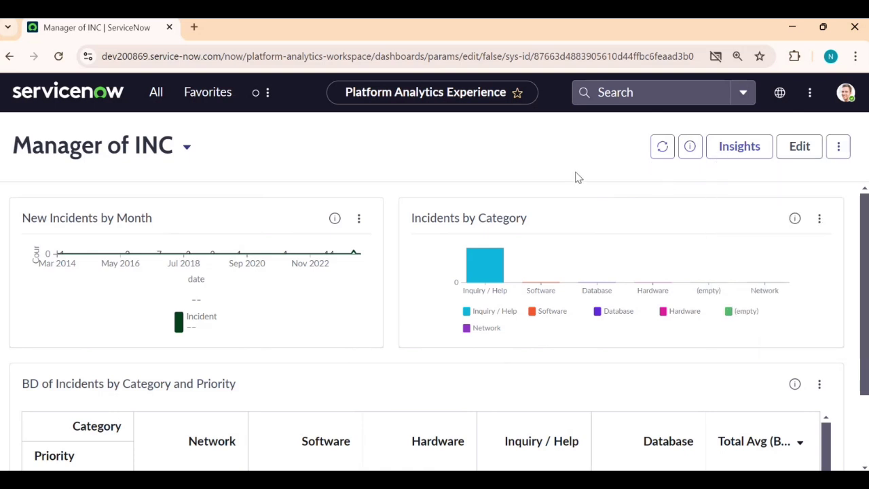
Step: Reopen the dashboard for editing, mark it as certified in its details, and review the visibility and ownership fields
{"action": "left_click", "coordinate": [788, 156]}
{"action": "left_click", "coordinate": [432, 148]}
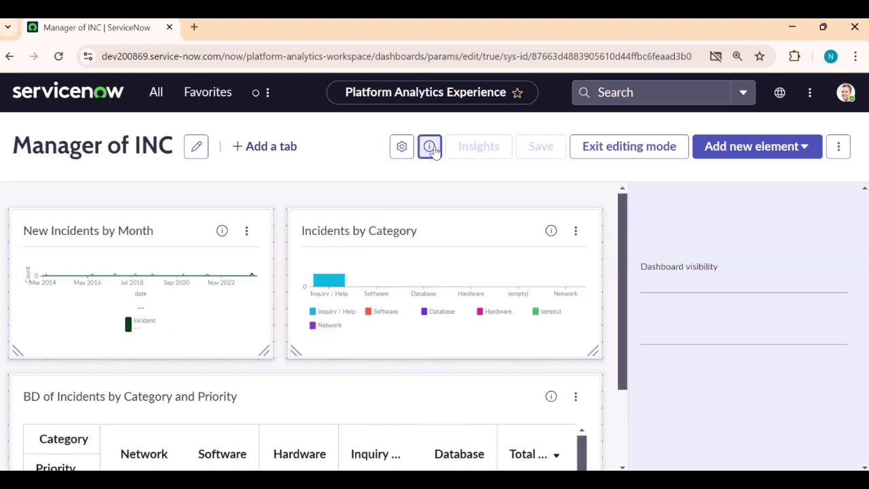
{"action": "left_click", "coordinate": [664, 368]}
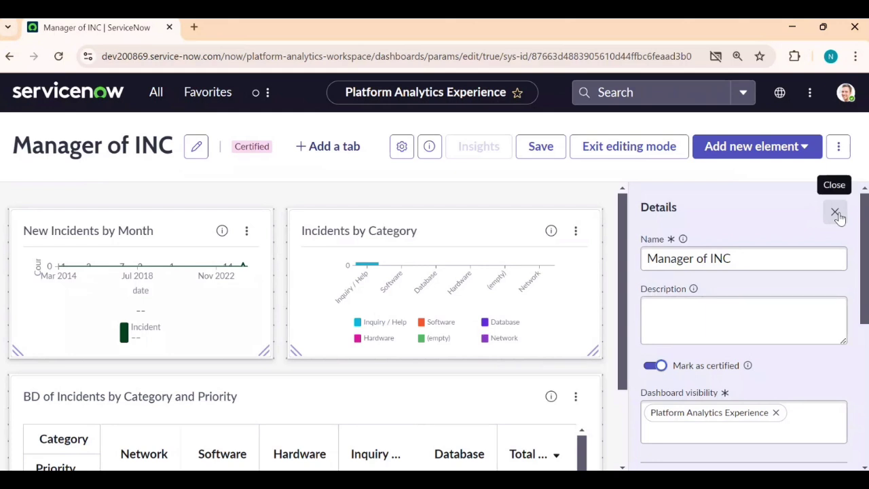
{"action": "scroll", "coordinate": [753, 305], "scroll_direction": "down", "scroll_amount": 5}
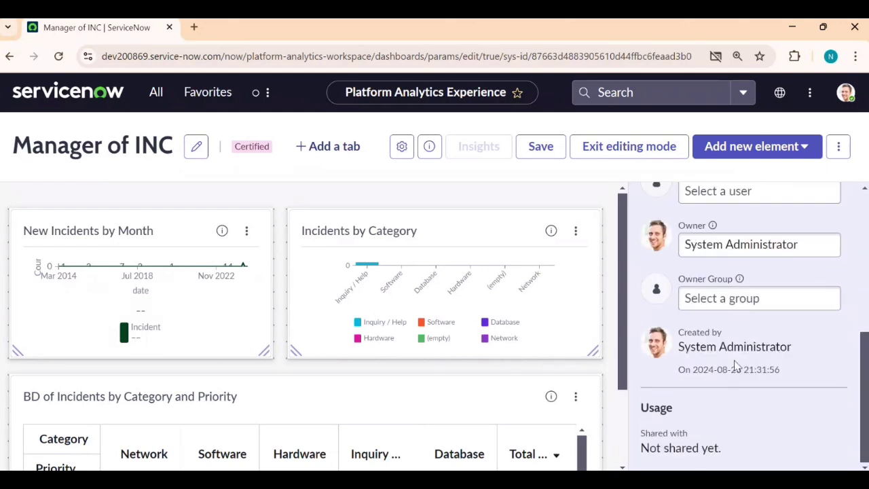
{"action": "scroll", "coordinate": [733, 343], "scroll_direction": "up", "scroll_amount": 5}
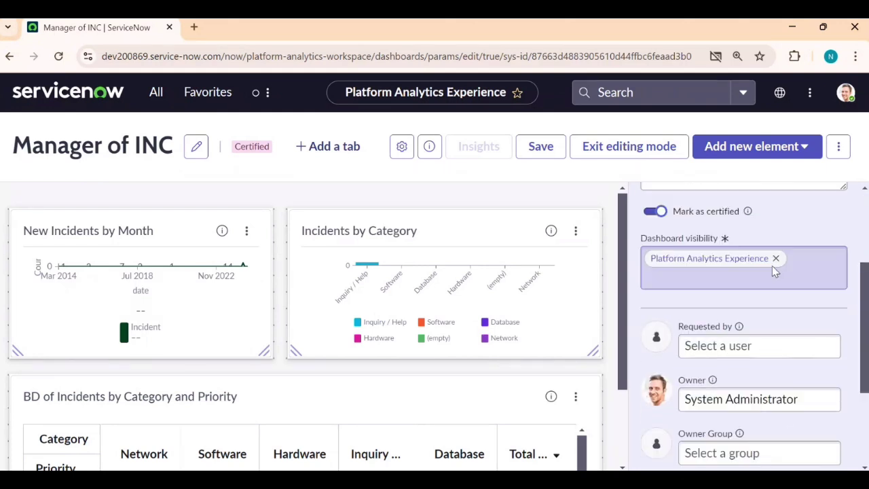
Step: Close the dashboard details and try the scheduled repetition option in the dashboard settings, switching it back off
{"action": "scroll", "coordinate": [775, 267], "scroll_direction": "up", "scroll_amount": 2}
{"action": "left_click", "coordinate": [834, 211]}
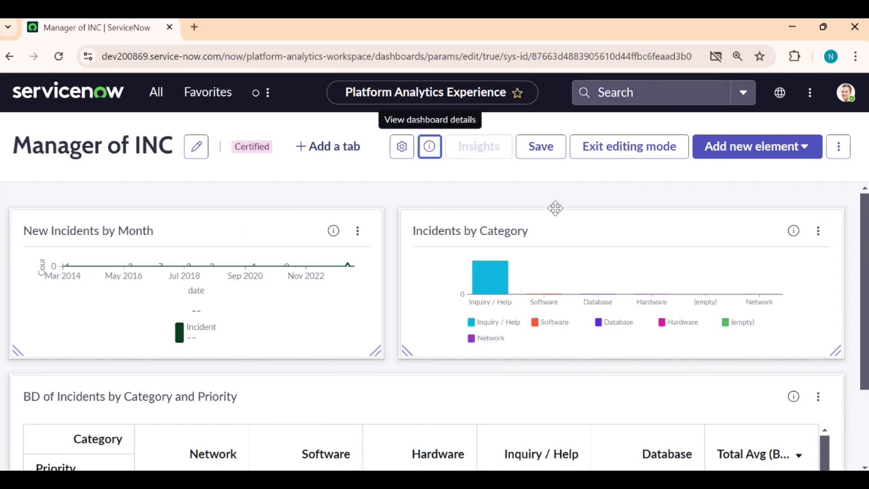
{"action": "left_click", "coordinate": [401, 146]}
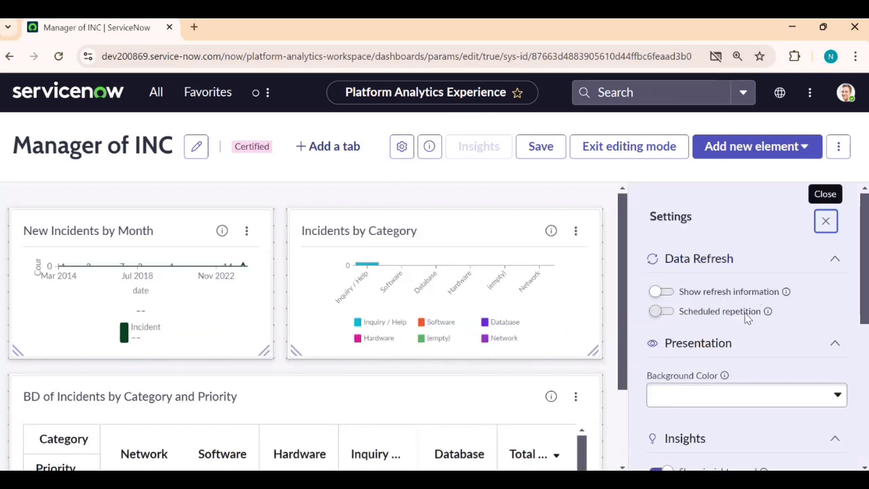
{"action": "left_click", "coordinate": [660, 312]}
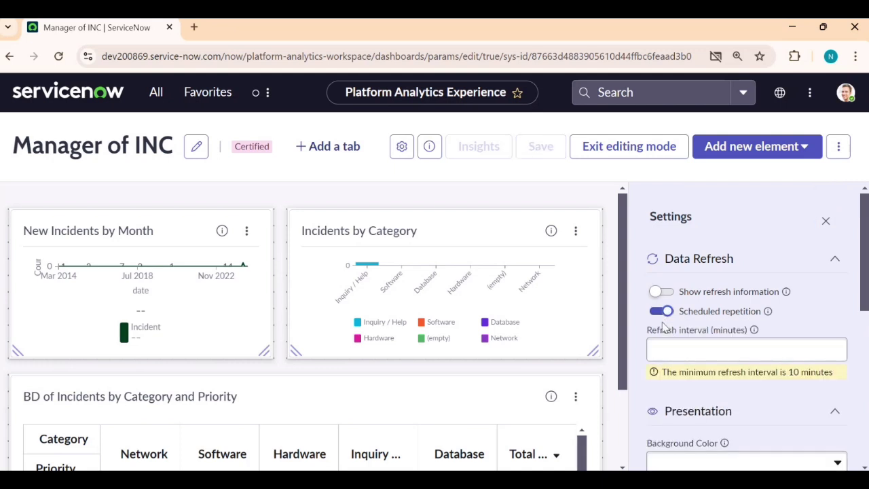
{"action": "left_click", "coordinate": [661, 312]}
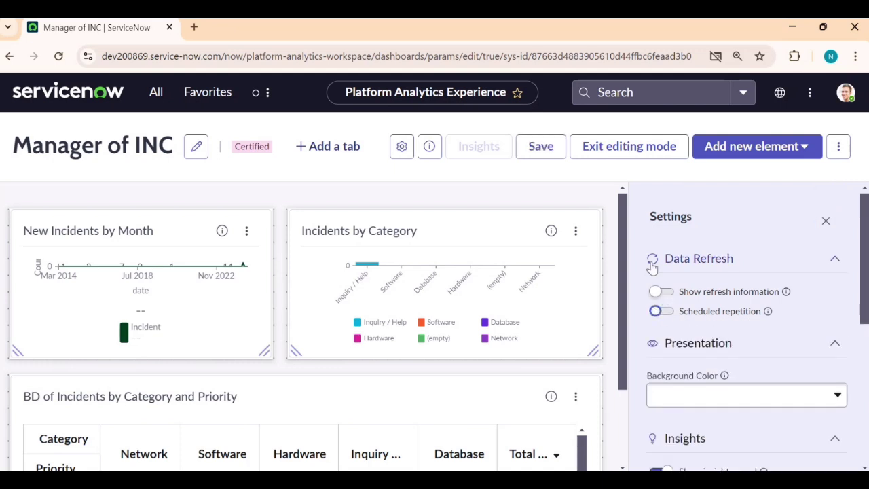
Step: Set the dashboard's background color to the custom blue #1418E4
{"action": "scroll", "coordinate": [682, 355], "scroll_direction": "down", "scroll_amount": 2}
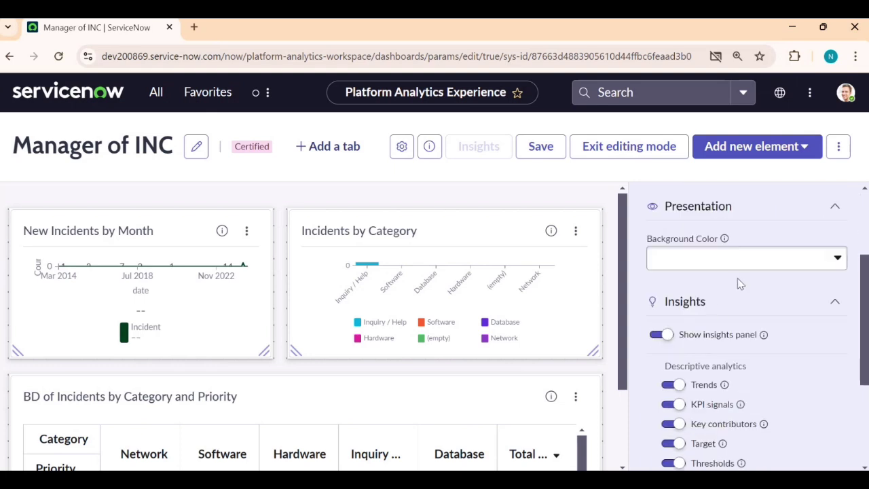
{"action": "left_click", "coordinate": [739, 262]}
{"action": "left_click", "coordinate": [594, 279]}
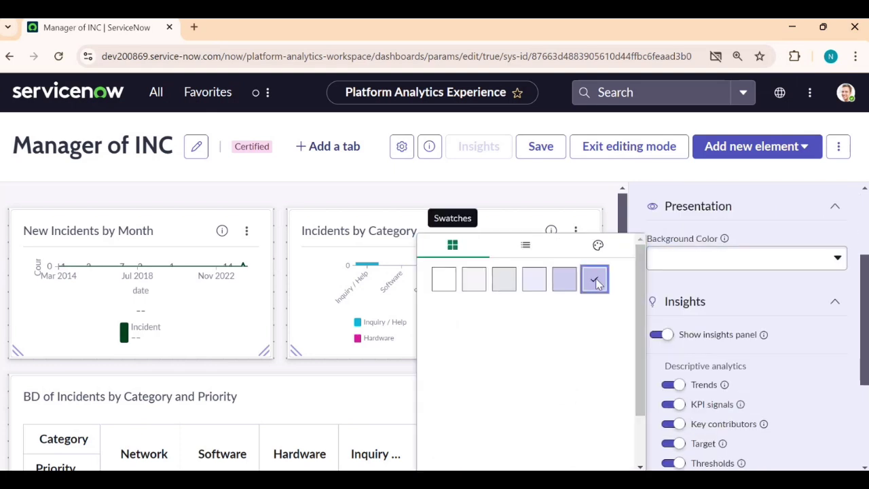
{"action": "left_click", "coordinate": [536, 247]}
{"action": "left_click", "coordinate": [597, 246]}
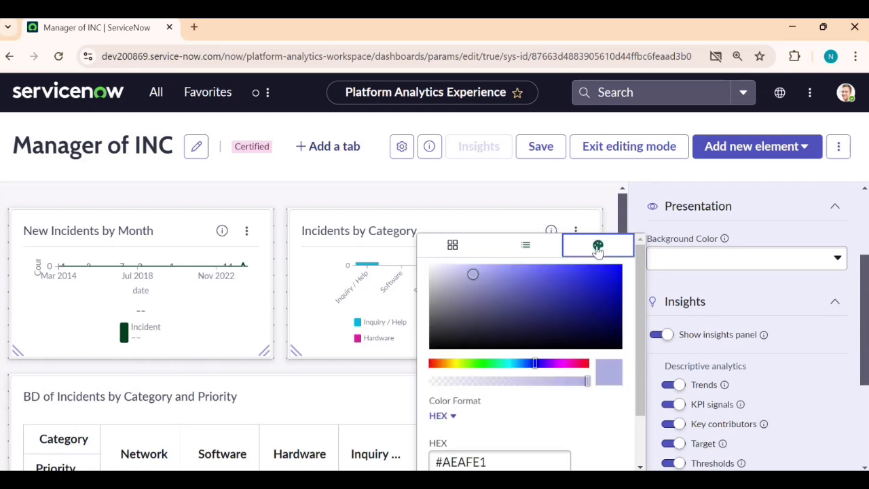
{"action": "left_click", "coordinate": [605, 273]}
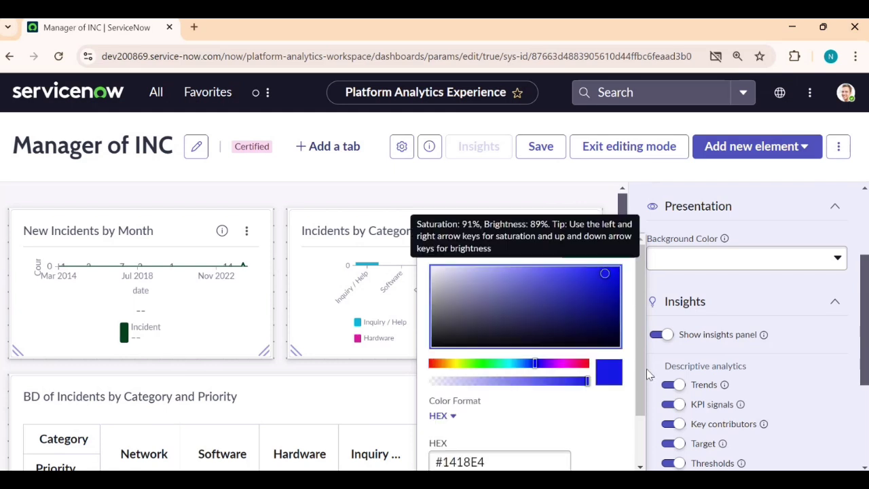
{"action": "scroll", "coordinate": [644, 373], "scroll_direction": "down", "scroll_amount": 1}
{"action": "left_click", "coordinate": [603, 456]}
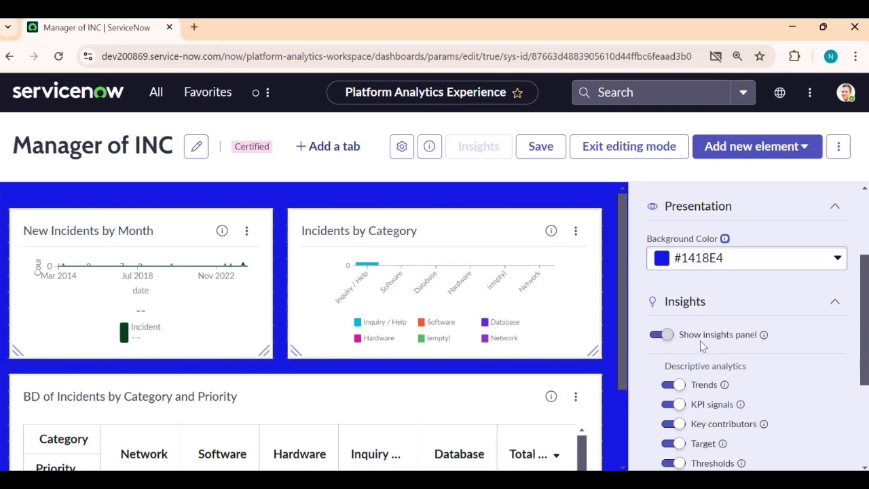
Step: Review the descriptive and predictive insight options, turn off the insights panel for the dashboard, and close the settings
{"action": "left_click", "coordinate": [656, 335]}
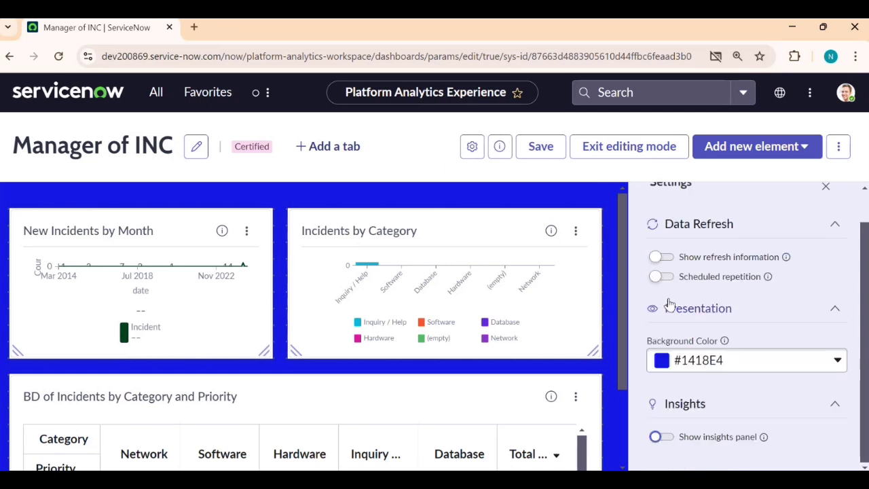
{"action": "left_click", "coordinate": [657, 437]}
{"action": "scroll", "coordinate": [700, 364], "scroll_direction": "down", "scroll_amount": 2}
{"action": "scroll", "coordinate": [704, 358], "scroll_direction": "down", "scroll_amount": 2}
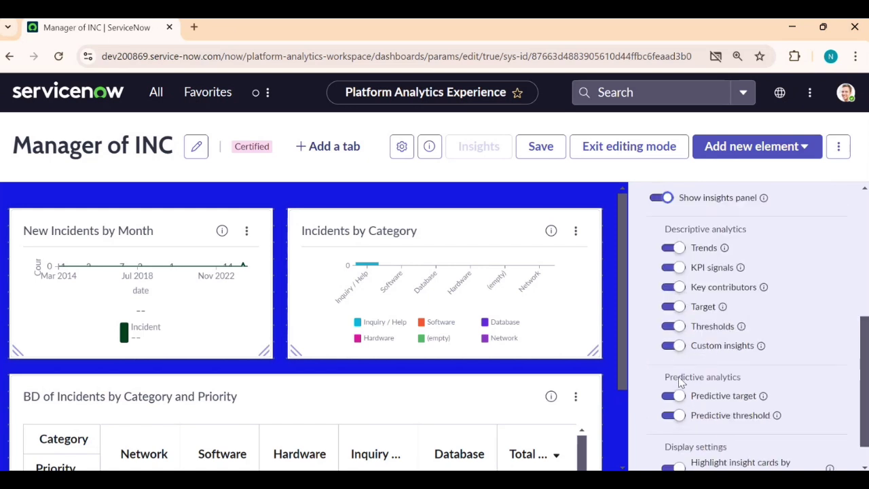
{"action": "scroll", "coordinate": [681, 401], "scroll_direction": "down", "scroll_amount": 1}
{"action": "scroll", "coordinate": [687, 384], "scroll_direction": "up", "scroll_amount": 5}
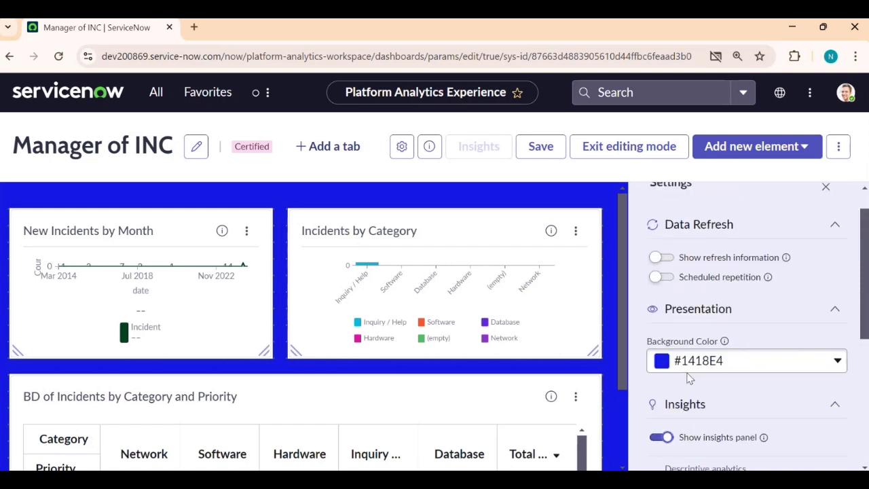
{"action": "scroll", "coordinate": [694, 351], "scroll_direction": "up", "scroll_amount": 1}
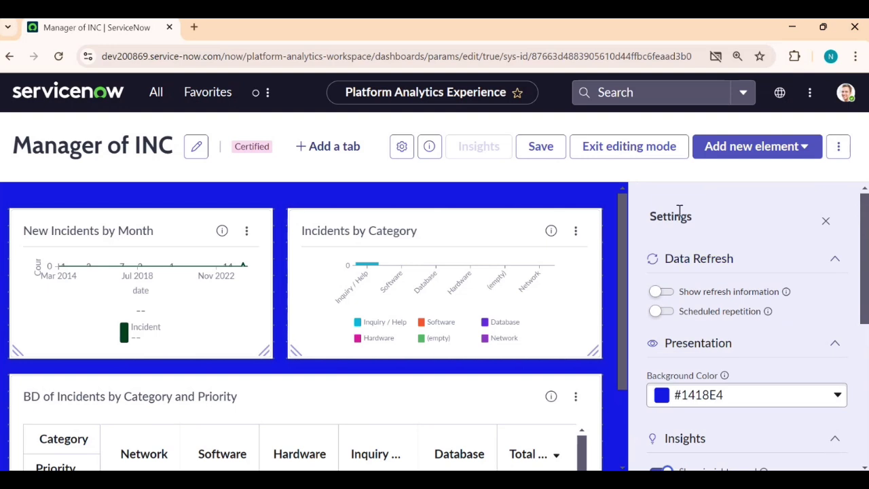
{"action": "scroll", "coordinate": [669, 385], "scroll_direction": "down", "scroll_amount": 4}
{"action": "left_click", "coordinate": [662, 336]}
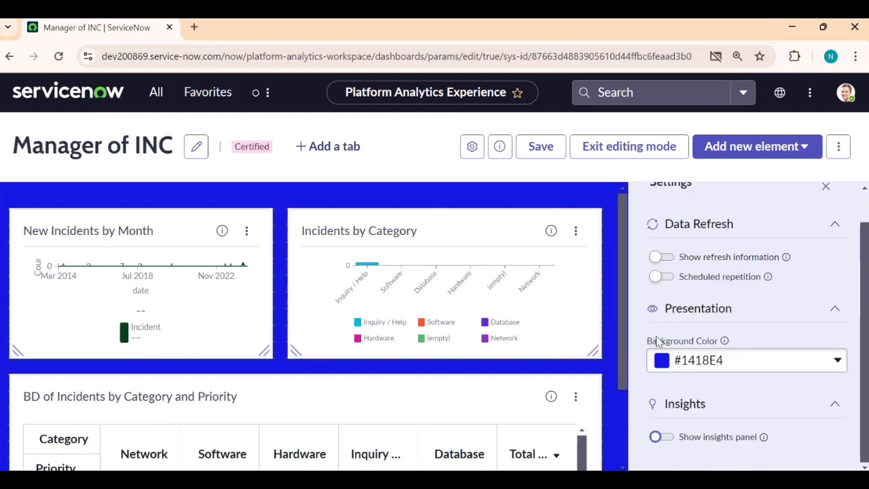
{"action": "left_click", "coordinate": [834, 406]}
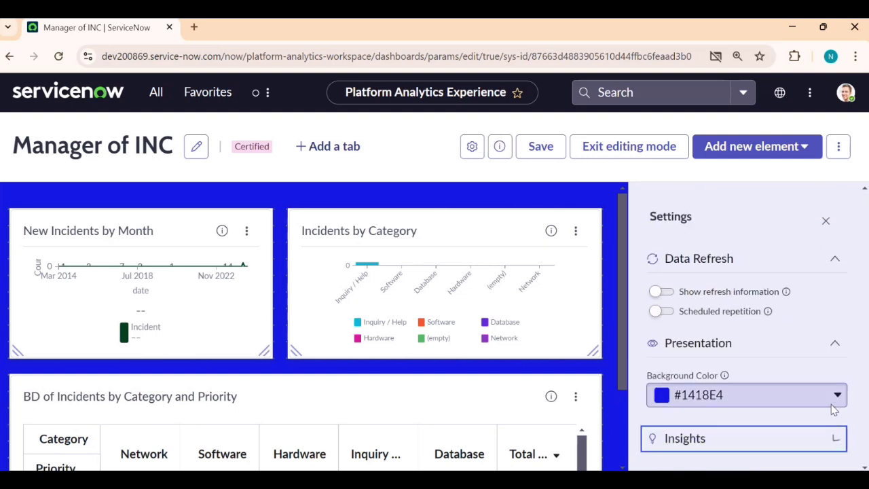
{"action": "left_click", "coordinate": [825, 220]}
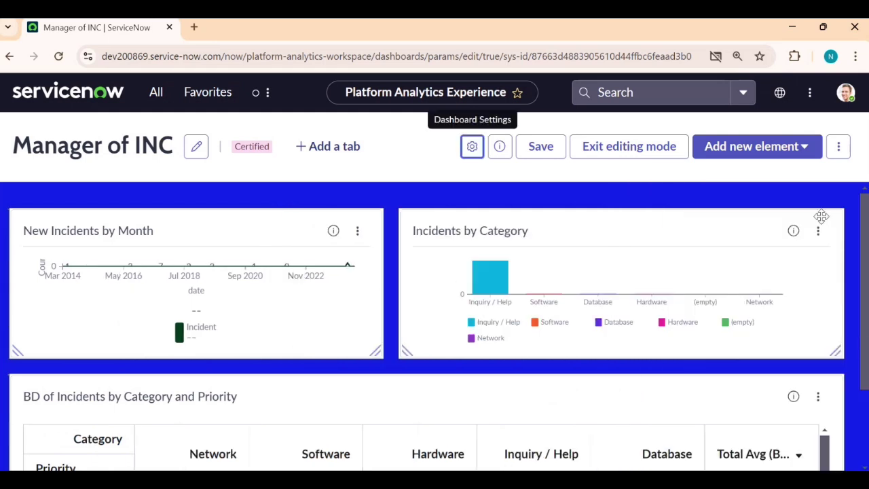
Step: Add a tab to the dashboard and rename the tab holding the existing visualizations as New Tab 1
{"action": "left_click", "coordinate": [326, 156]}
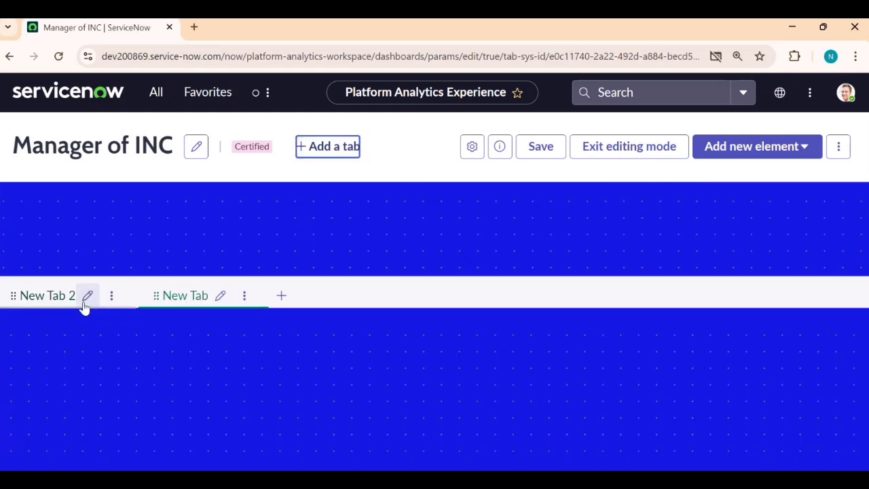
{"action": "left_click", "coordinate": [339, 289]}
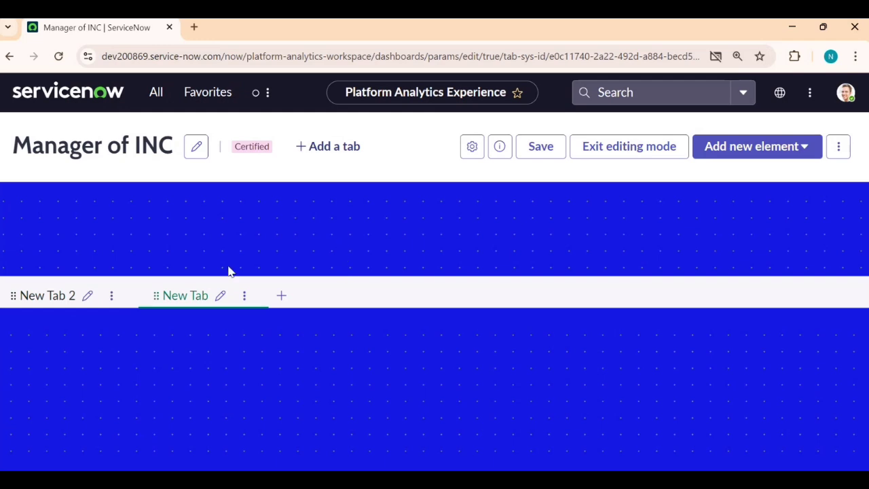
{"action": "left_click", "coordinate": [48, 300]}
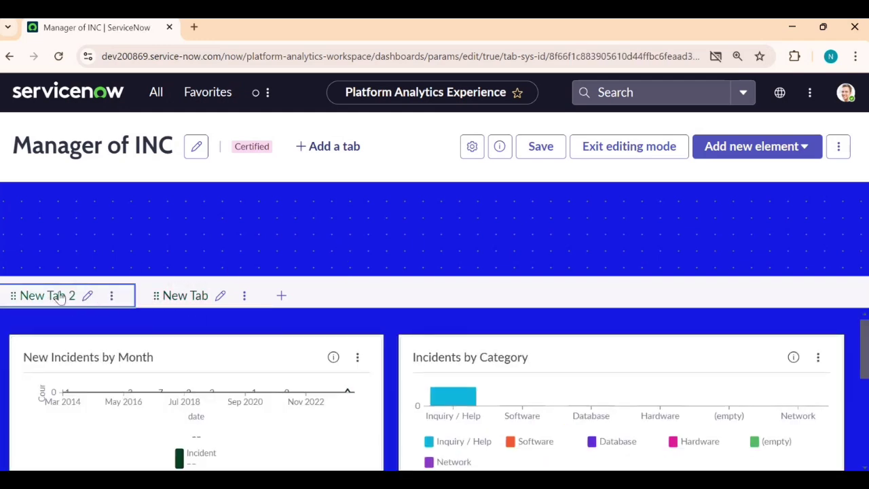
{"action": "left_click", "coordinate": [87, 296]}
{"action": "triple_click", "coordinate": [90, 299]}
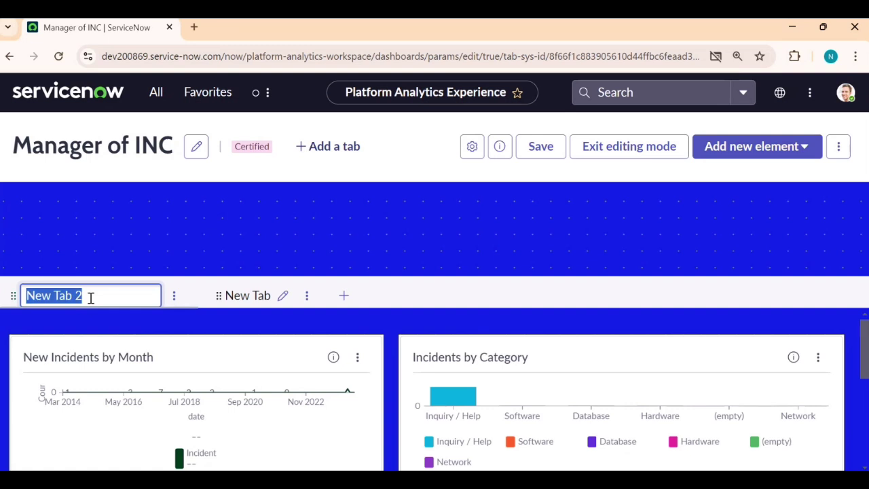
{"action": "left_click", "coordinate": [102, 293]}
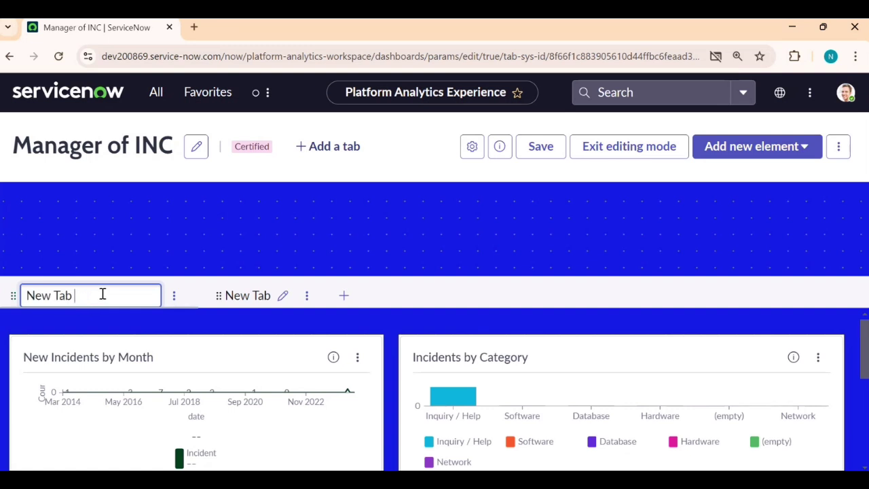
{"action": "left_click", "coordinate": [359, 252]}
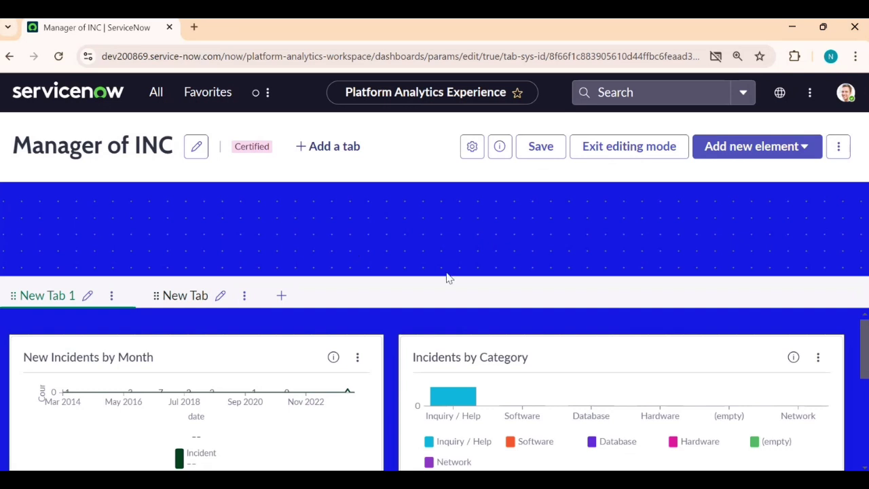
Step: Look over the tab layout, and reload the dashboard page to discard the unsaved changes
{"action": "scroll", "coordinate": [441, 324], "scroll_direction": "down", "scroll_amount": 3}
{"action": "scroll", "coordinate": [444, 336], "scroll_direction": "up", "scroll_amount": 3}
{"action": "mouse_move", "coordinate": [12, 299]}
{"action": "left_mouse_down"}
{"action": "mouse_move", "coordinate": [13, 225]}
{"action": "mouse_move", "coordinate": [19, 306]}
{"action": "left_mouse_up"}
{"action": "scroll", "coordinate": [488, 415], "scroll_direction": "down", "scroll_amount": 3}
{"action": "scroll", "coordinate": [488, 415], "scroll_direction": "up", "scroll_amount": 3}
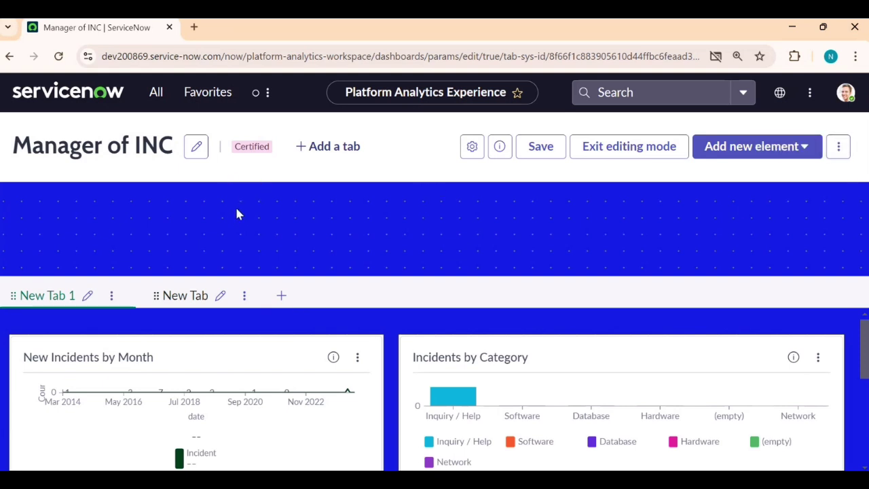
{"action": "left_click", "coordinate": [59, 57]}
{"action": "left_click", "coordinate": [498, 144]}
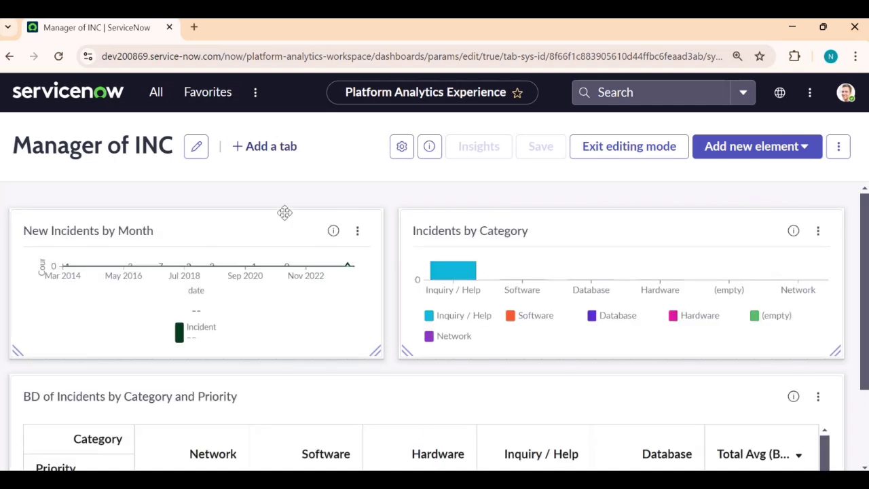
Step: Add a new tab to the dashboard, save it, and exit editing mode to view both tabs
{"action": "left_click", "coordinate": [267, 149]}
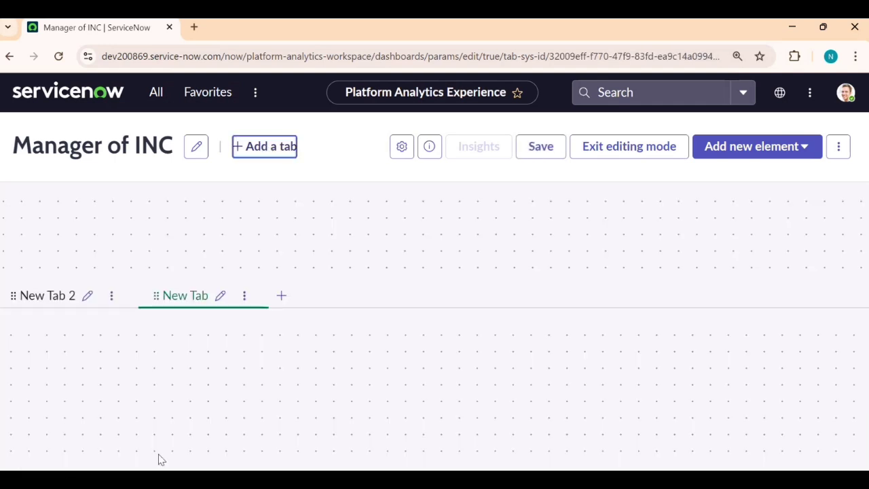
{"action": "left_click", "coordinate": [67, 299]}
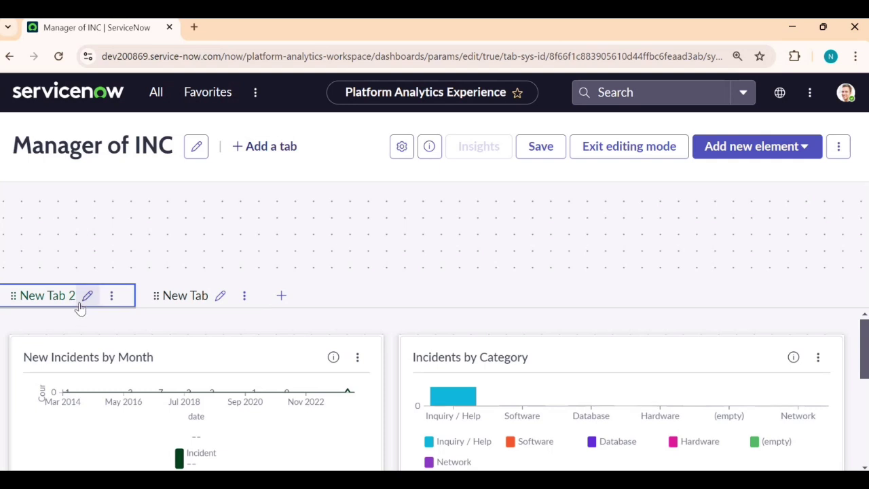
{"action": "left_click", "coordinate": [536, 145]}
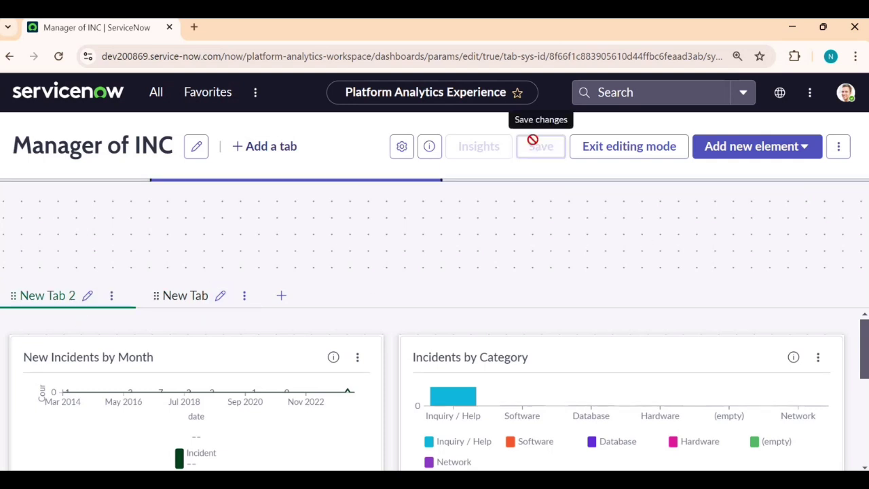
{"action": "left_click", "coordinate": [624, 162]}
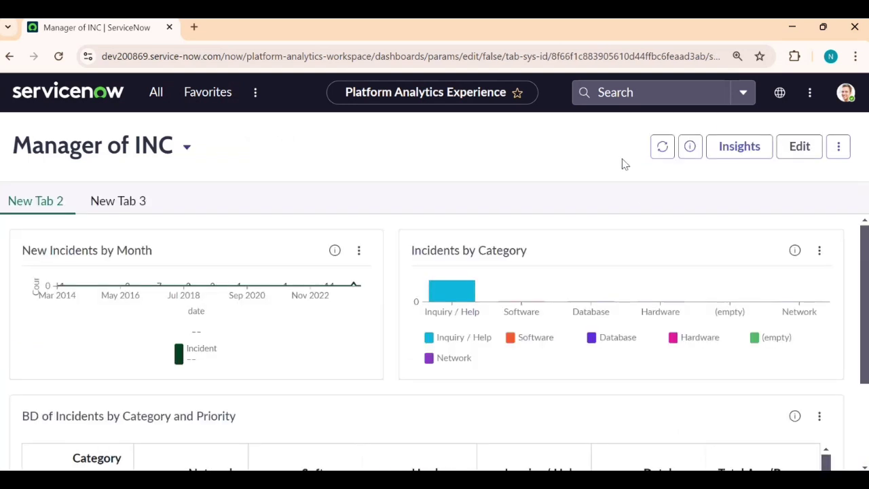
{"action": "left_click", "coordinate": [109, 204]}
{"action": "left_click", "coordinate": [57, 204]}
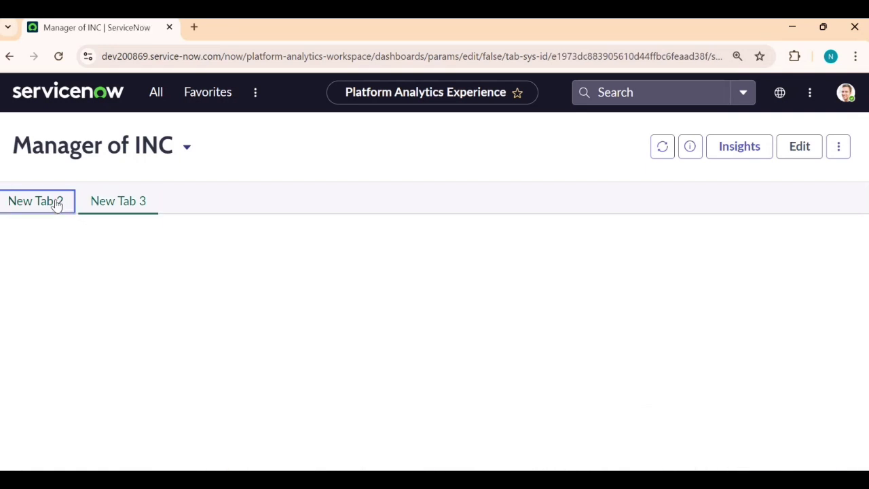
{"action": "left_click", "coordinate": [106, 206]}
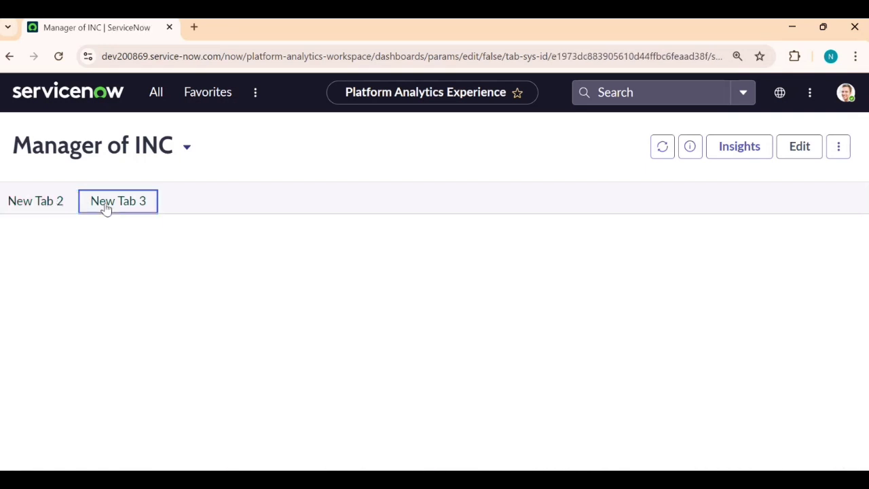
{"action": "left_click", "coordinate": [34, 203]}
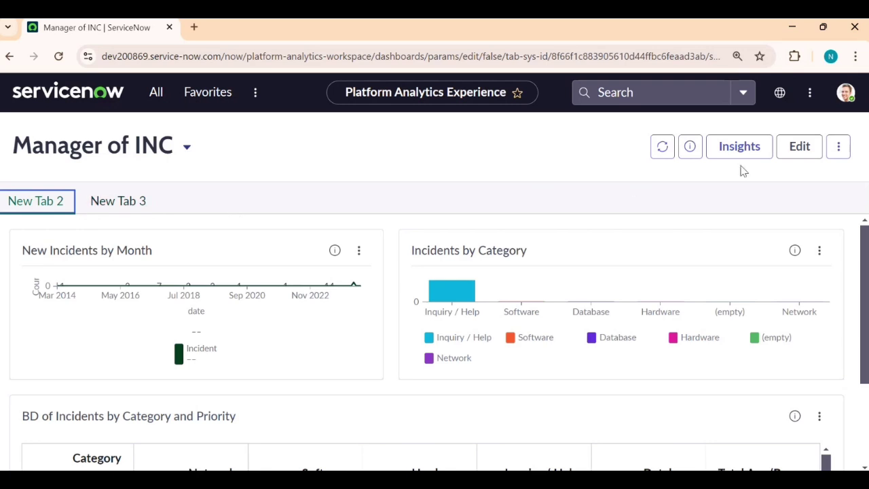
Step: Reopen the dashboard for editing, add a heading element, and try to move it into the area above the tabs
{"action": "left_click", "coordinate": [804, 148]}
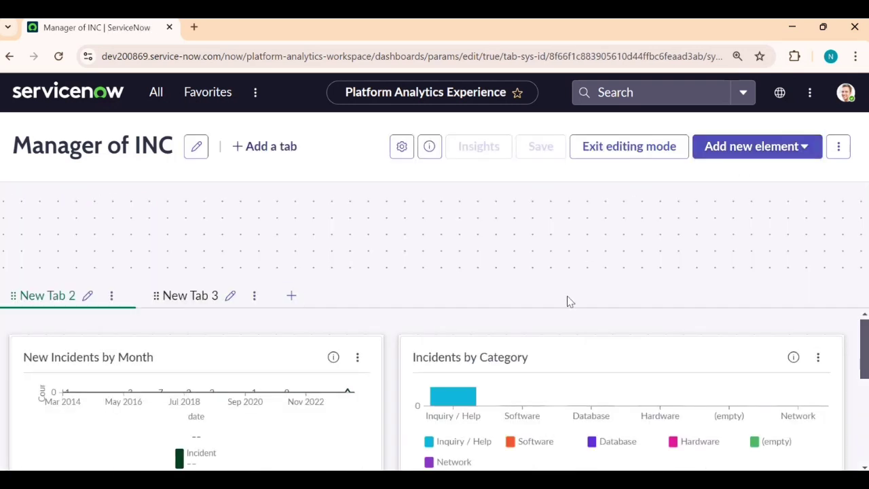
{"action": "left_click", "coordinate": [767, 156]}
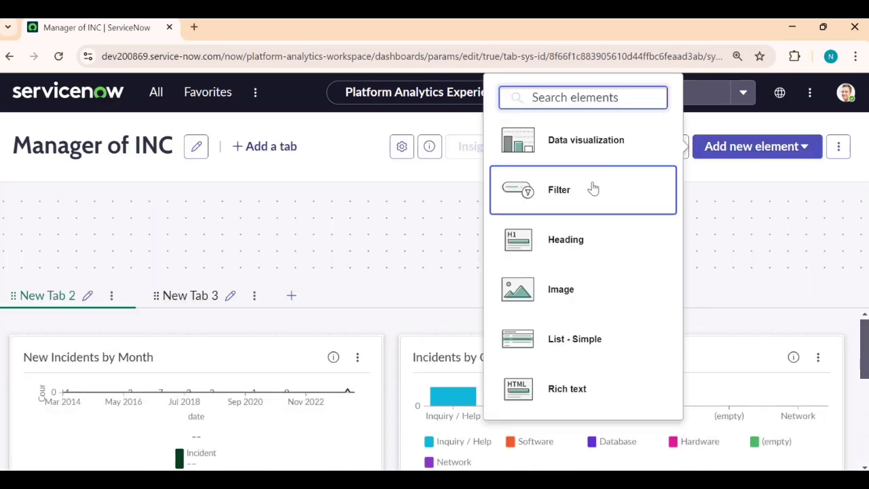
{"action": "left_click", "coordinate": [574, 246]}
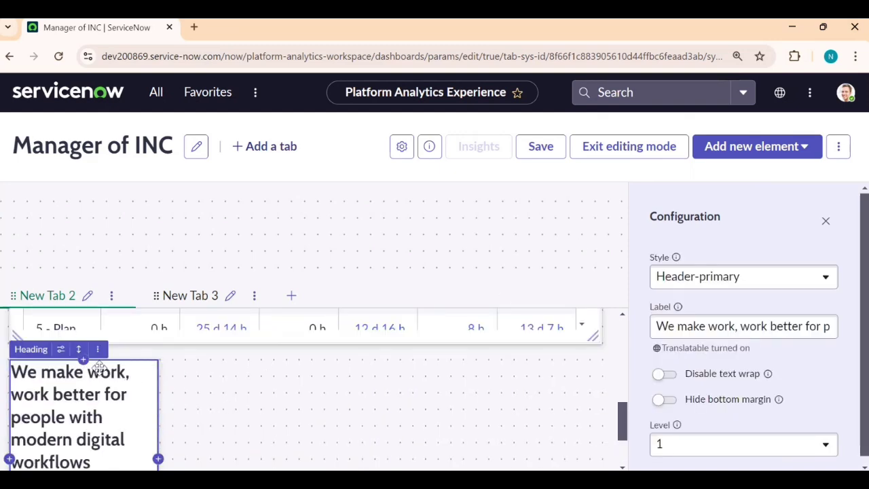
{"action": "left_click_drag", "start_coordinate": [127, 365], "coordinate": [120, 201]}
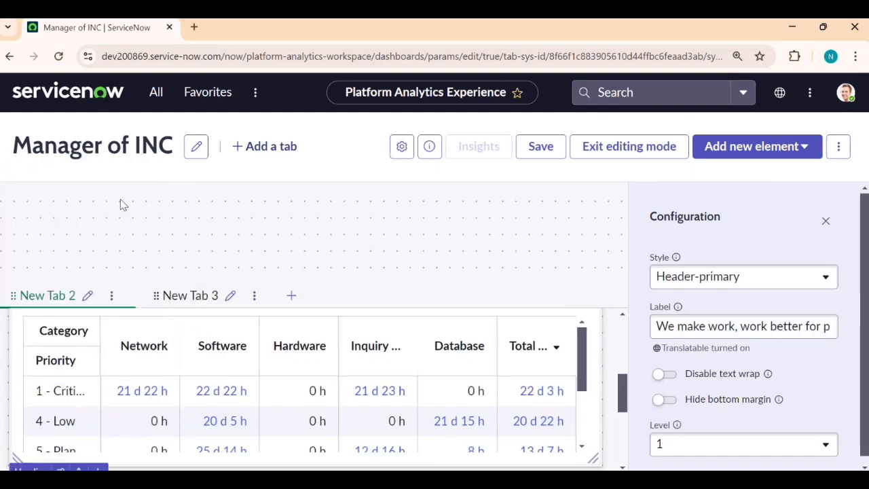
Step: Shrink the new heading and move it into the header area above the tabs
{"action": "scroll", "coordinate": [98, 431], "scroll_direction": "down", "scroll_amount": 1}
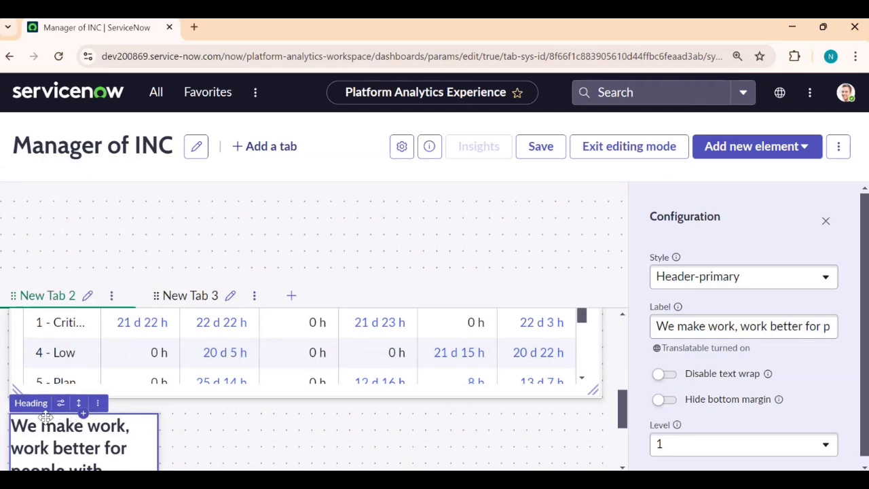
{"action": "scroll", "coordinate": [132, 424], "scroll_direction": "down", "scroll_amount": 1}
{"action": "scroll", "coordinate": [139, 428], "scroll_direction": "down", "scroll_amount": 1}
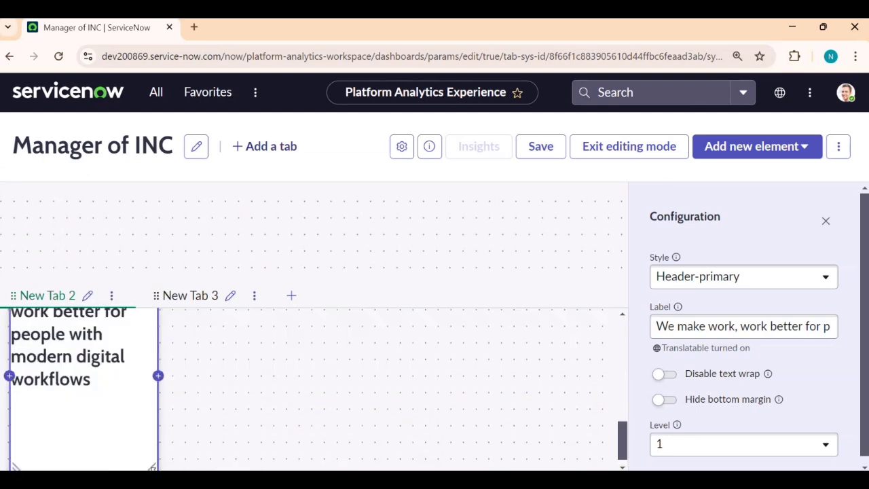
{"action": "left_click_drag", "start_coordinate": [152, 467], "coordinate": [124, 335]}
{"action": "scroll", "coordinate": [122, 327], "scroll_direction": "up", "scroll_amount": 5}
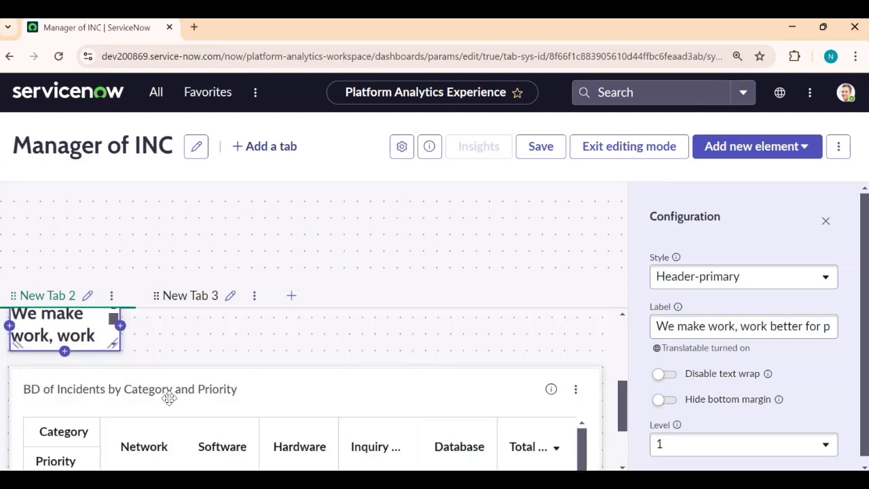
{"action": "left_click_drag", "start_coordinate": [63, 412], "coordinate": [67, 214]}
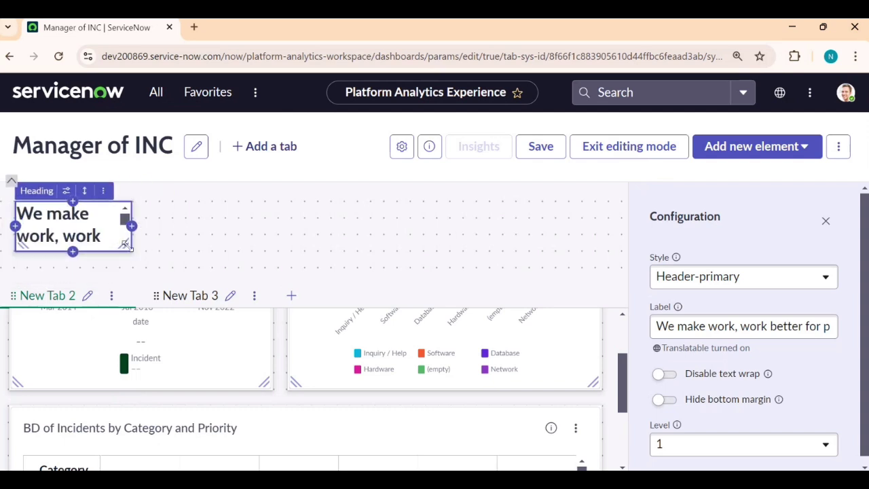
Step: Widen the heading so its full text fits on two lines, then save the dashboard and exit editing mode
{"action": "left_click_drag", "start_coordinate": [125, 243], "coordinate": [369, 248]}
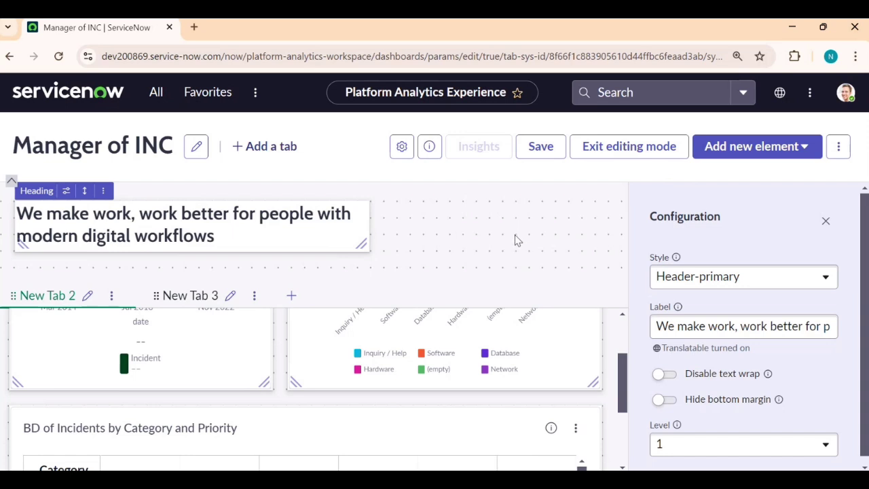
{"action": "left_click", "coordinate": [539, 147]}
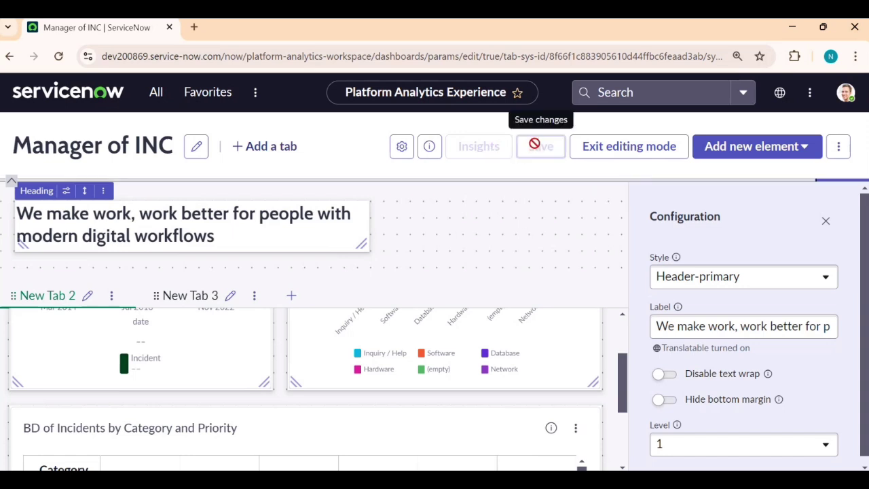
{"action": "left_click", "coordinate": [634, 146]}
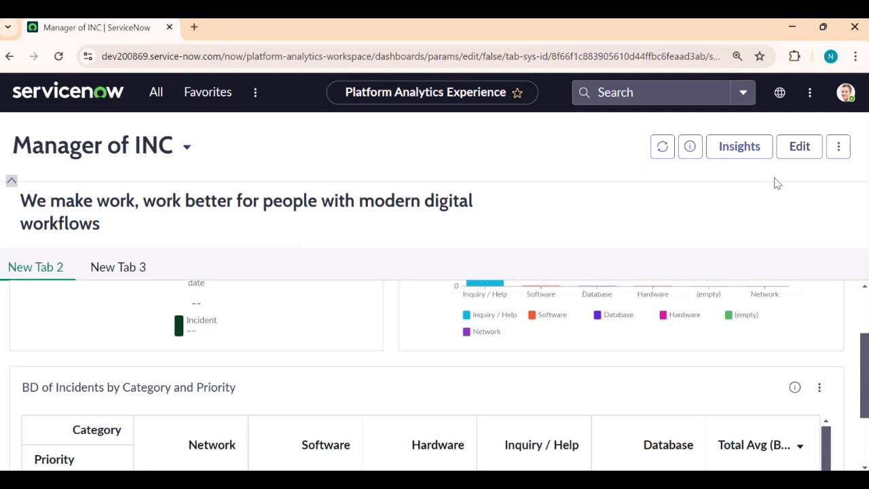
Step: Edit the dashboard again, add a new filter from scratch, and place it beside the heading above the tabs
{"action": "left_click", "coordinate": [799, 146]}
{"action": "left_click", "coordinate": [754, 147]}
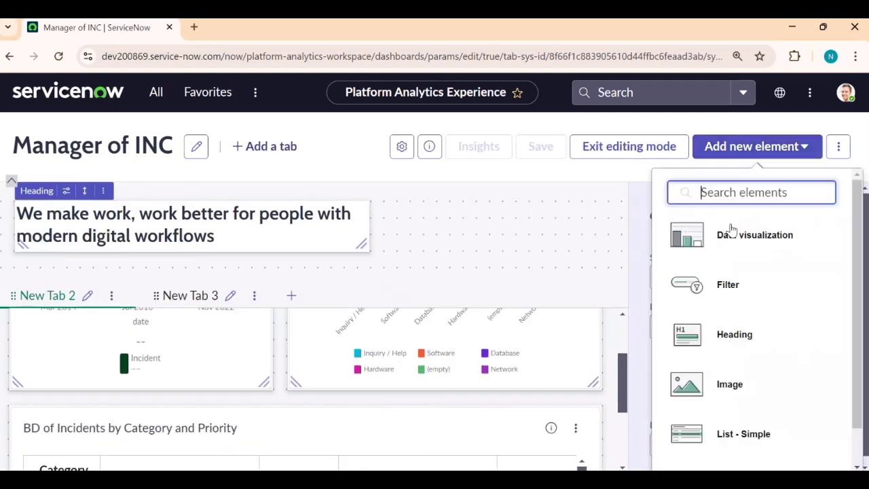
{"action": "left_click", "coordinate": [712, 288]}
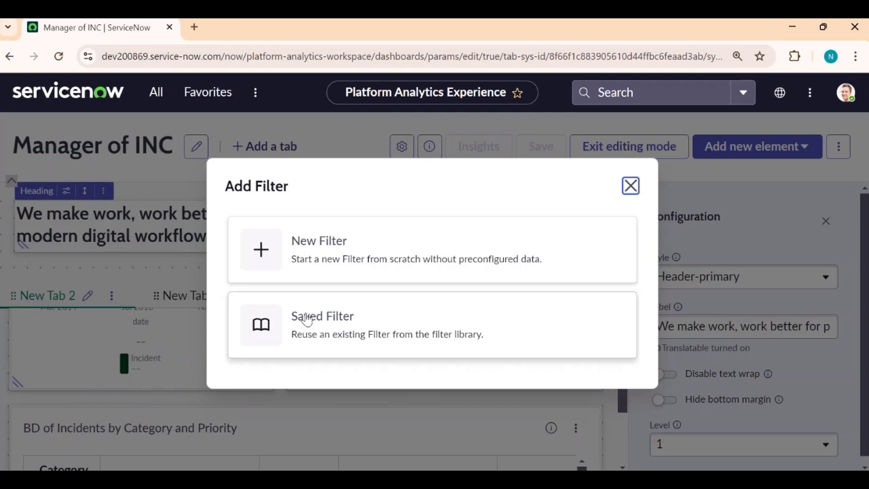
{"action": "left_click", "coordinate": [330, 258]}
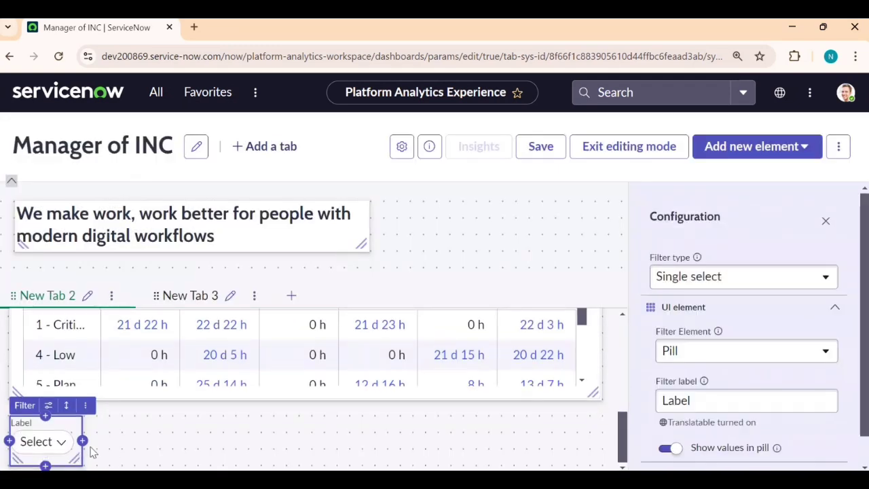
{"action": "left_click_drag", "start_coordinate": [22, 420], "coordinate": [467, 213]}
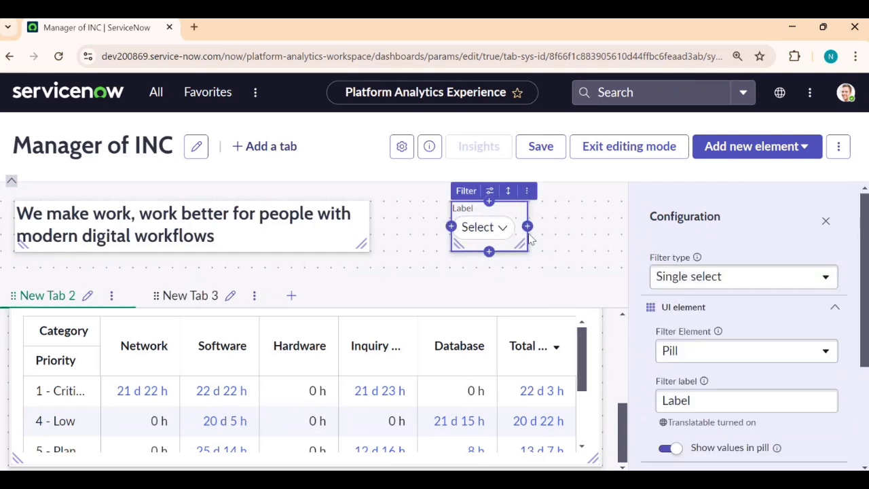
Step: Review the available filter types and filter elements, keeping Single select and Pill, and collapse the UI element settings
{"action": "left_click", "coordinate": [727, 282]}
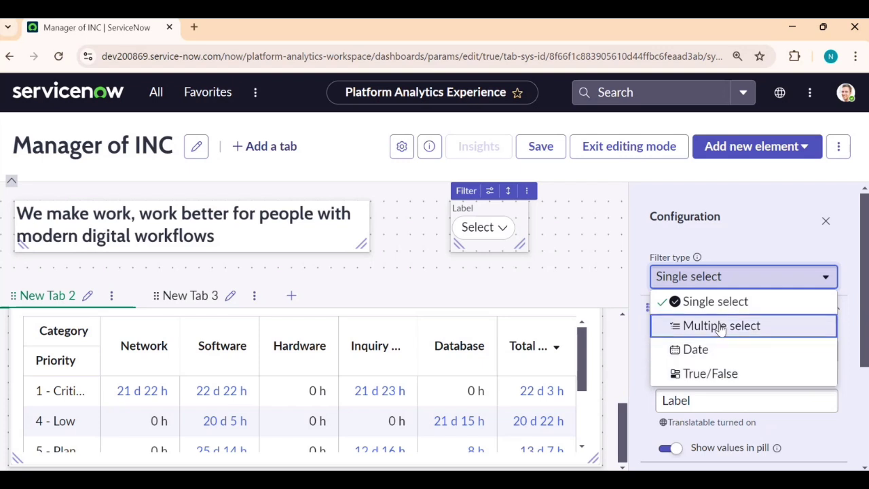
{"action": "left_click", "coordinate": [721, 302]}
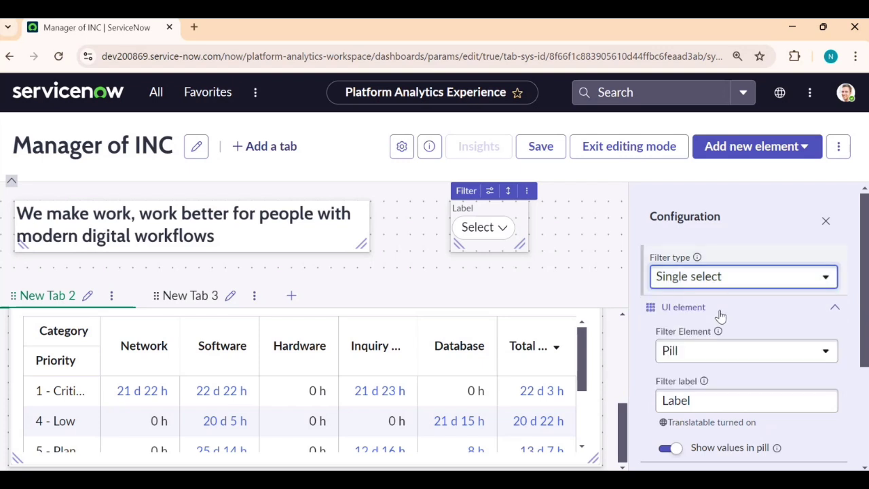
{"action": "scroll", "coordinate": [720, 316], "scroll_direction": "down", "scroll_amount": 1}
{"action": "left_click", "coordinate": [715, 283]}
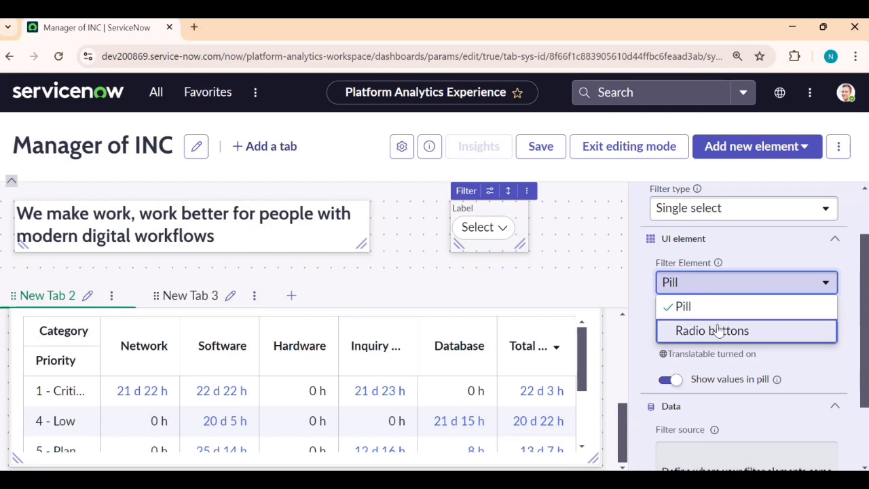
{"action": "left_click", "coordinate": [767, 241]}
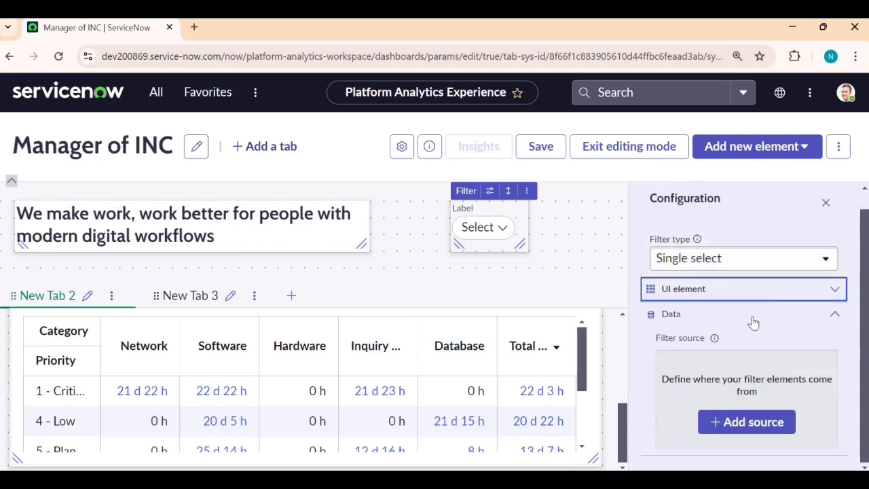
Step: Add a filter source of type Table and choose the Incident table for it
{"action": "left_click", "coordinate": [746, 419]}
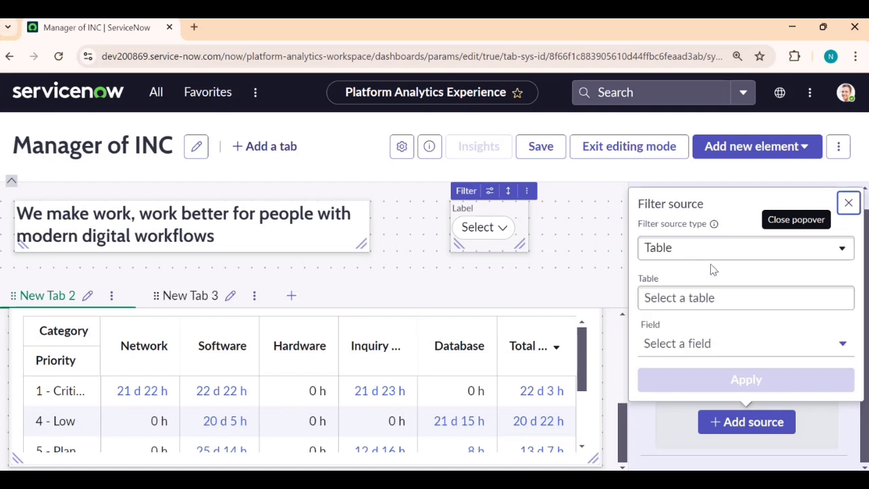
{"action": "left_click", "coordinate": [711, 293]}
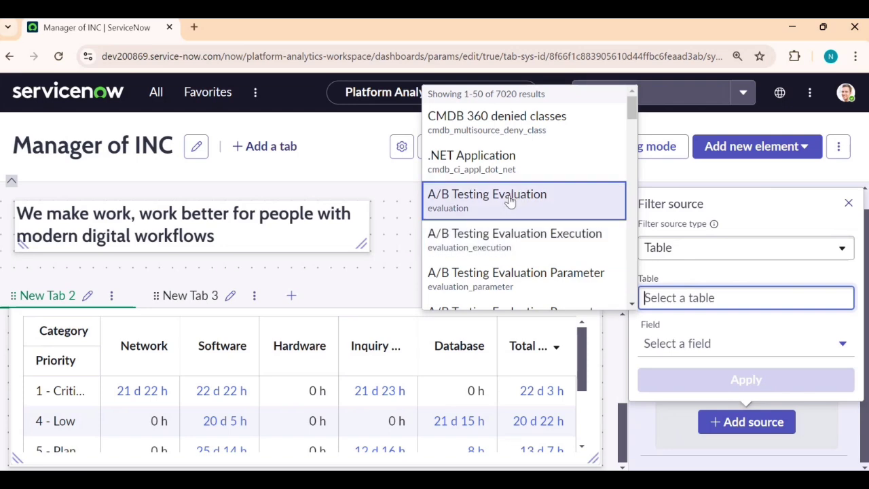
{"action": "type", "text": "in"}
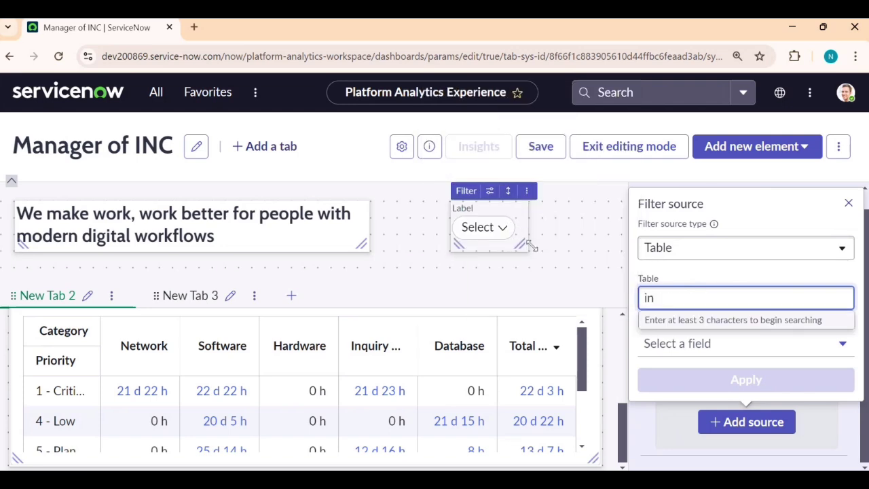
{"action": "type", "text": "c"}
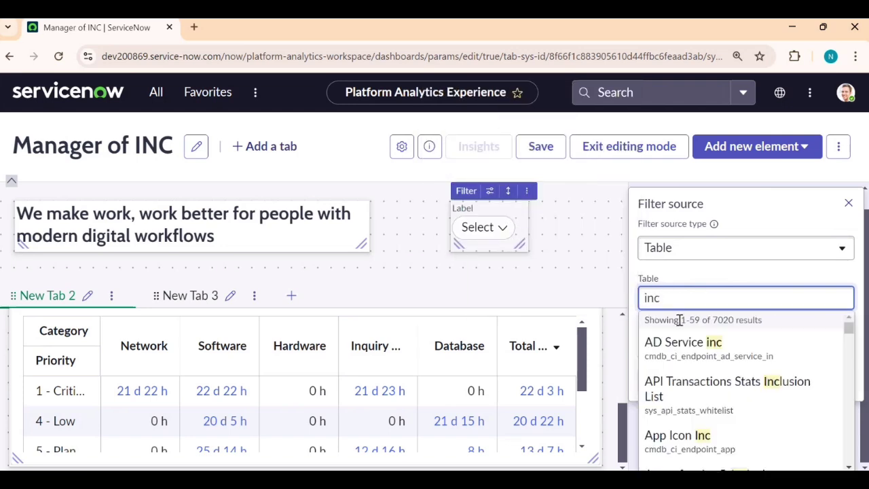
{"action": "scroll", "coordinate": [680, 399], "scroll_direction": "down", "scroll_amount": 4}
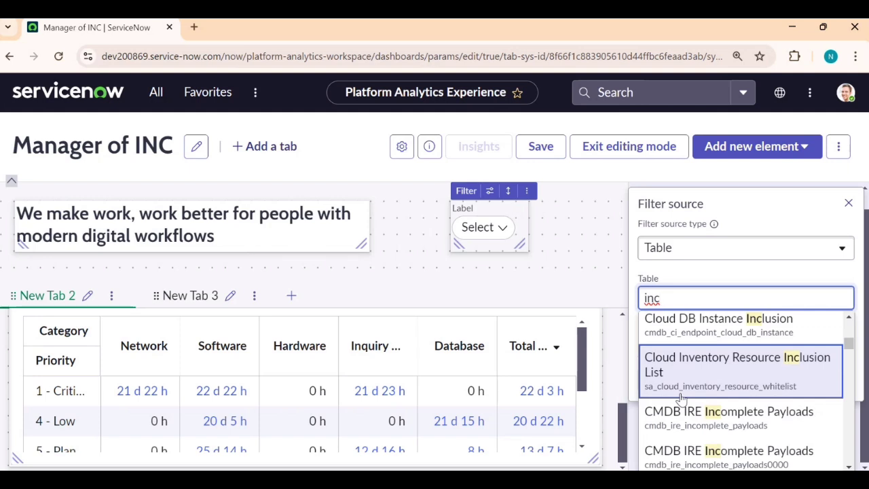
{"action": "type", "text": "ide"}
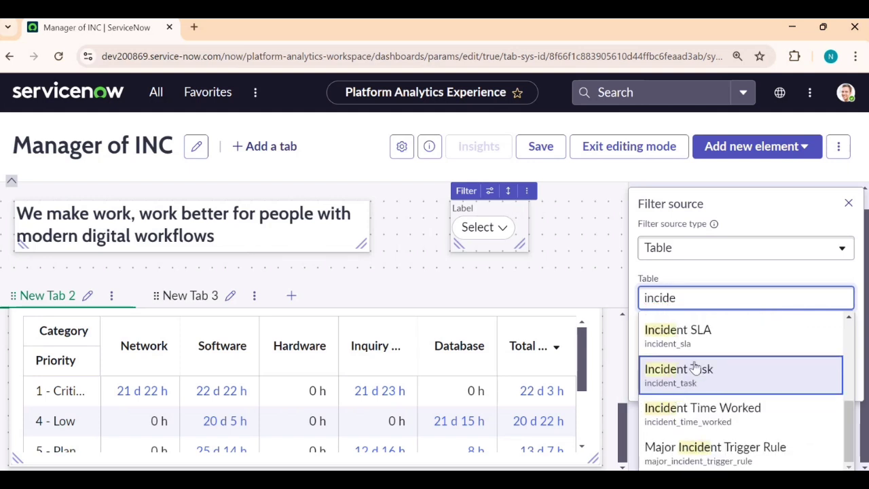
{"action": "scroll", "coordinate": [709, 418], "scroll_direction": "up", "scroll_amount": 3}
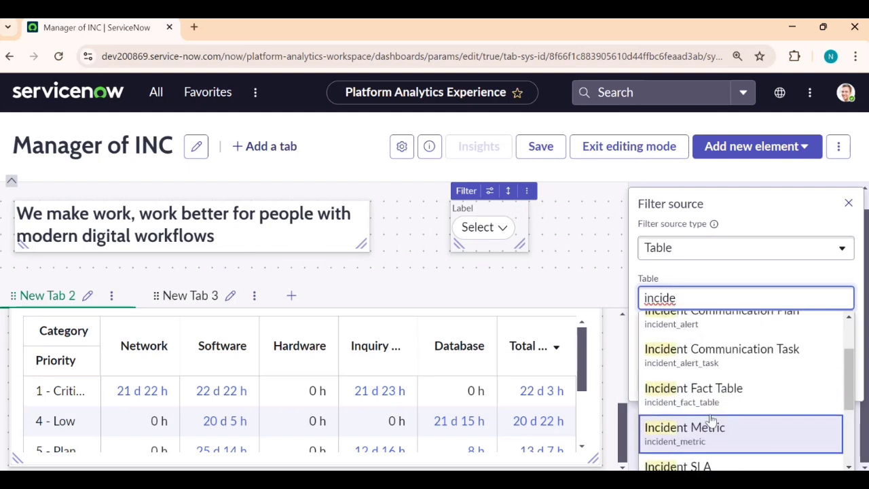
{"action": "scroll", "coordinate": [713, 421], "scroll_direction": "up", "scroll_amount": 3}
{"action": "left_click", "coordinate": [678, 340]}
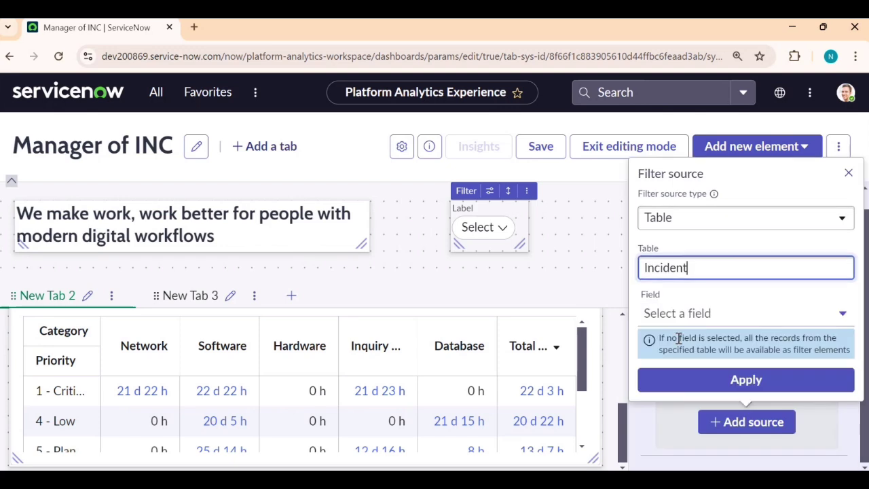
Step: Choose Priority as the filter source field and apply the source
{"action": "left_click", "coordinate": [732, 325]}
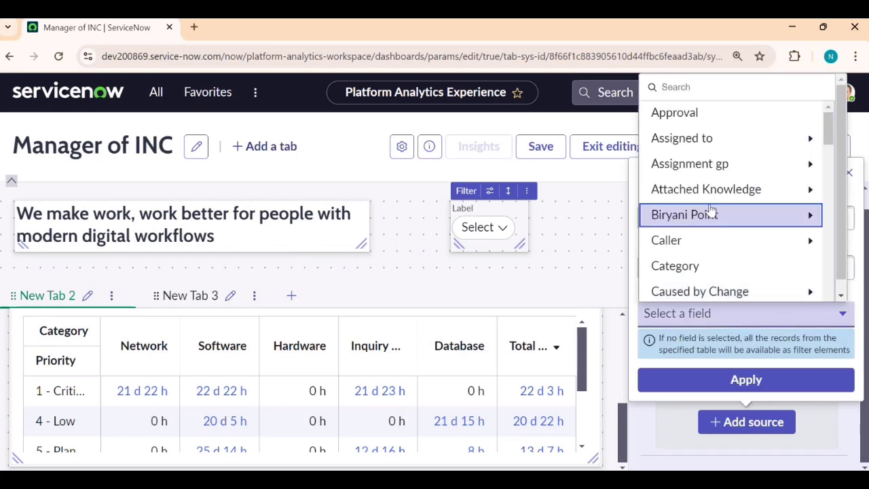
{"action": "scroll", "coordinate": [711, 238], "scroll_direction": "down", "scroll_amount": 10}
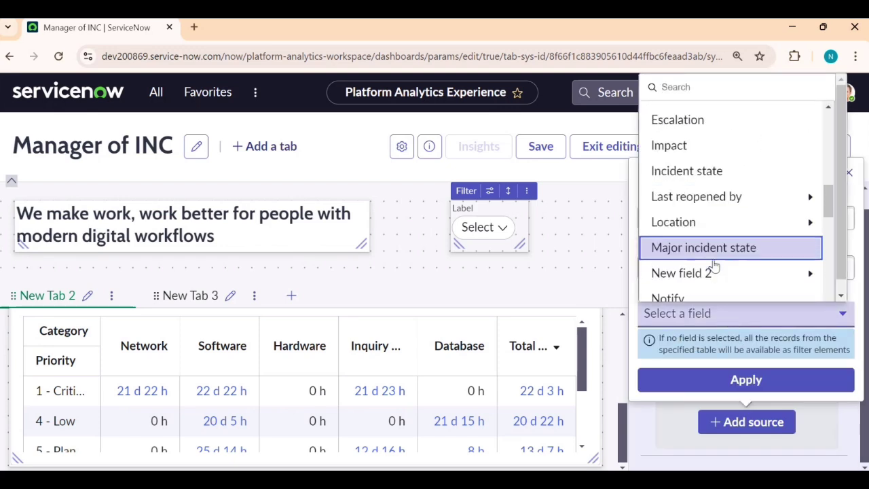
{"action": "scroll", "coordinate": [712, 272], "scroll_direction": "down", "scroll_amount": 1}
{"action": "left_click", "coordinate": [668, 153]}
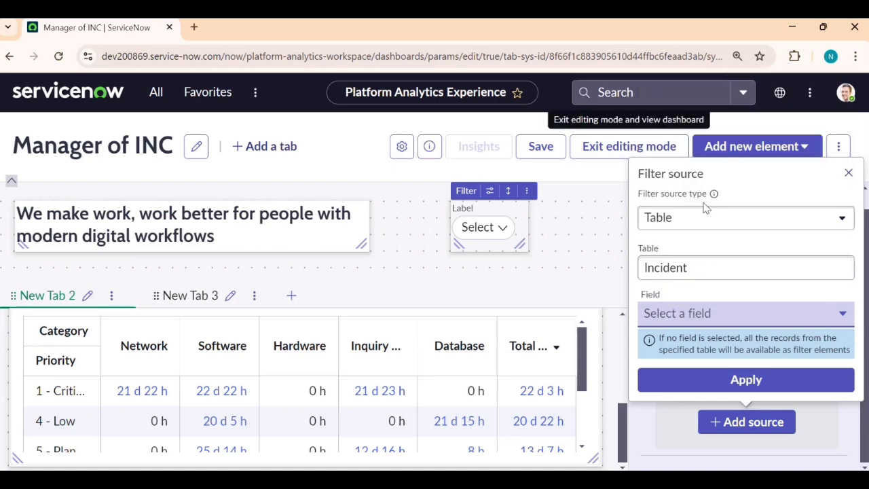
{"action": "left_click", "coordinate": [747, 380]}
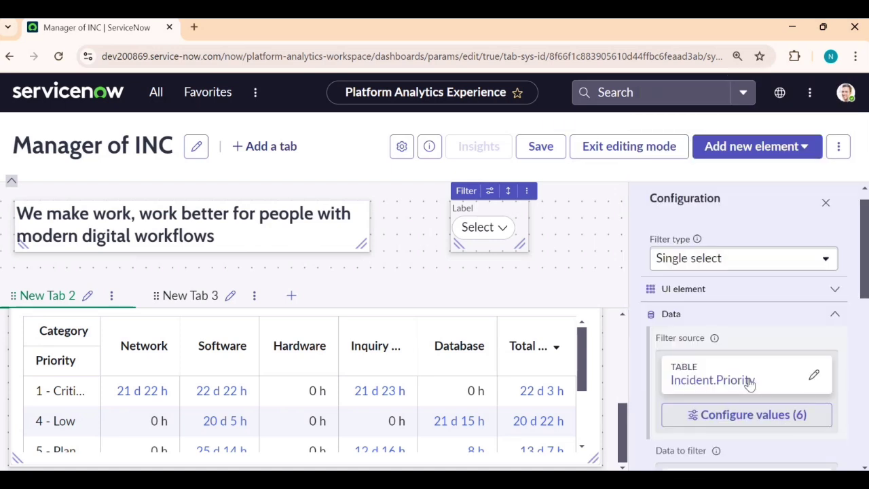
Step: Review the filter's data, follow-other-filters and advanced options, and save the dashboard
{"action": "scroll", "coordinate": [709, 385], "scroll_direction": "down", "scroll_amount": 2}
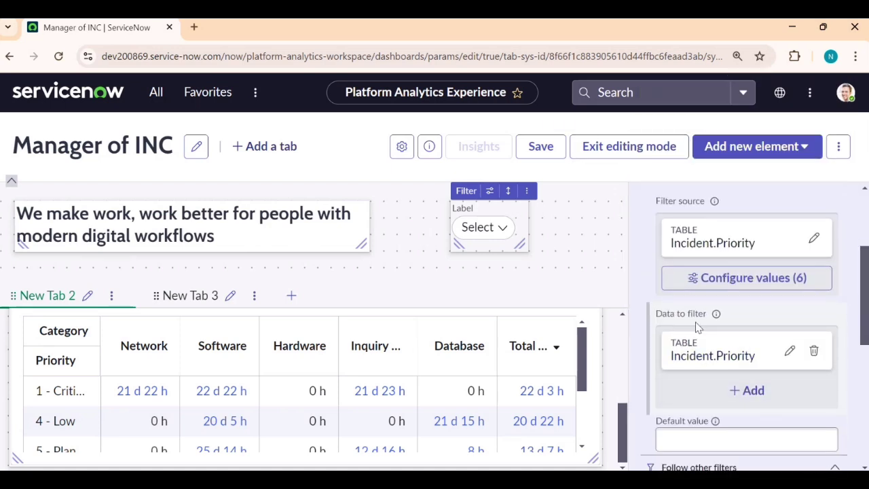
{"action": "scroll", "coordinate": [719, 386], "scroll_direction": "down", "scroll_amount": 1}
{"action": "scroll", "coordinate": [721, 391], "scroll_direction": "down", "scroll_amount": 3}
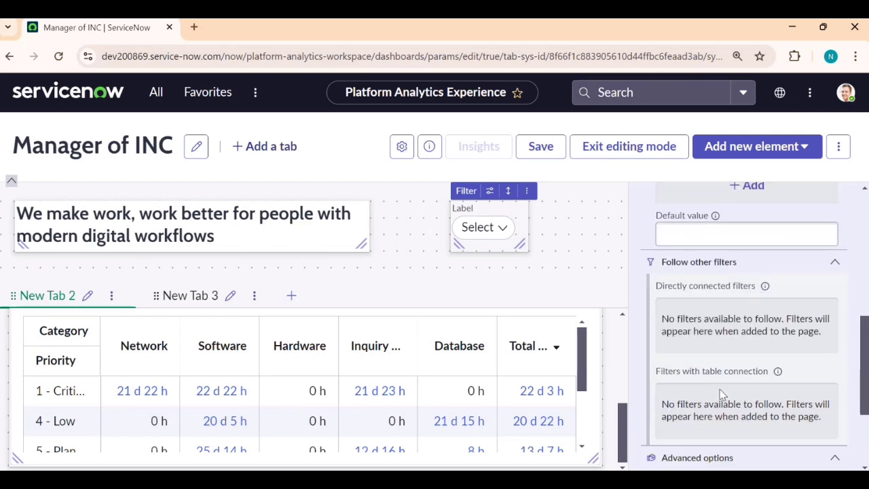
{"action": "scroll", "coordinate": [712, 405], "scroll_direction": "down", "scroll_amount": 1}
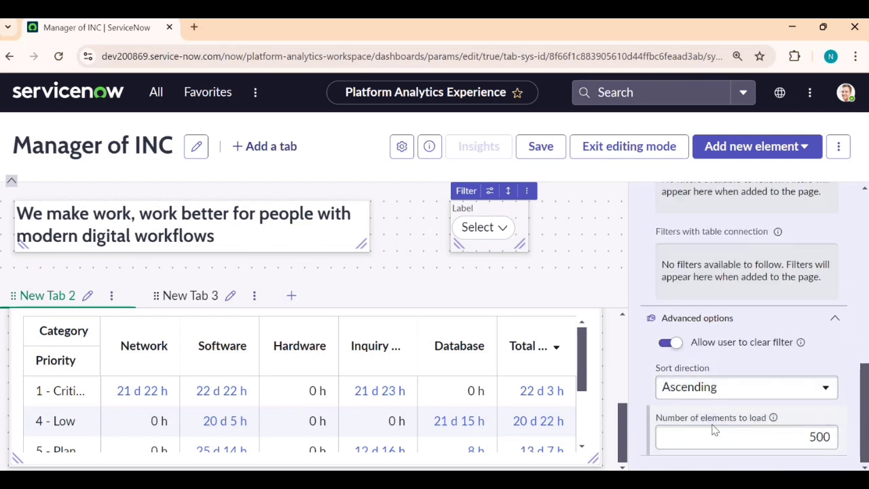
{"action": "left_click", "coordinate": [540, 150]}
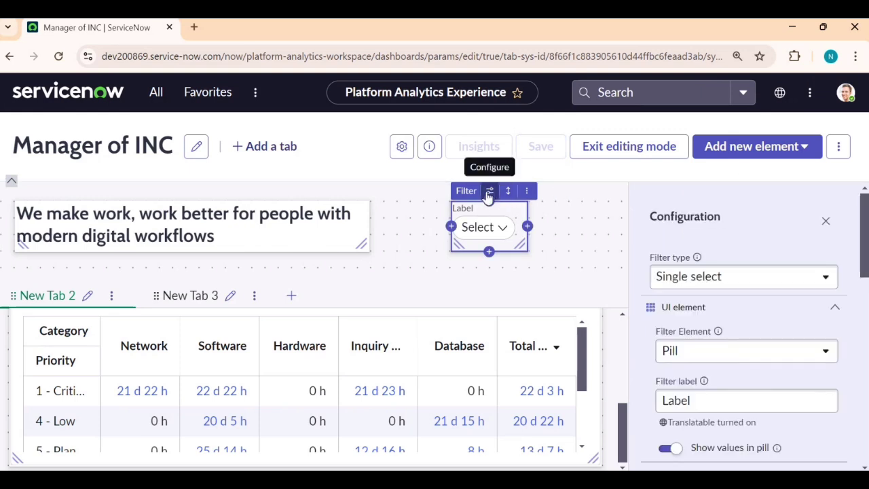
Step: Exit the dashboard's editing mode and apply the priority filter with the value 1 - Critical
{"action": "left_click", "coordinate": [626, 152]}
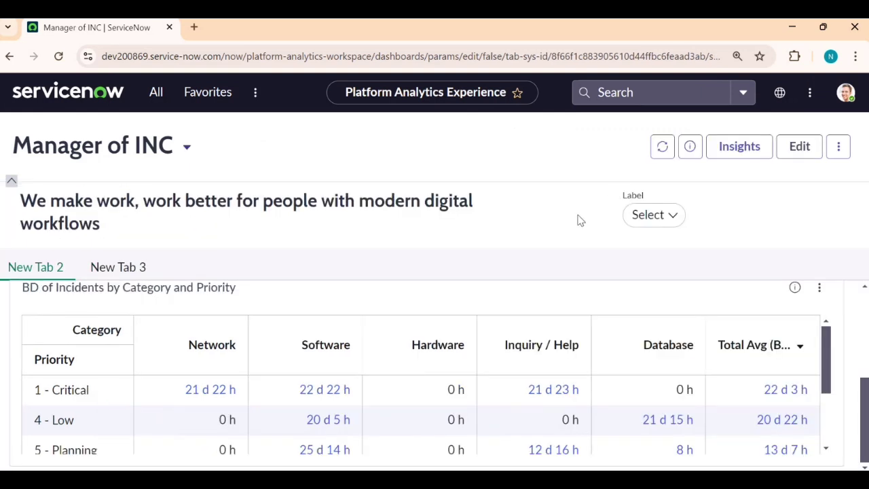
{"action": "left_click", "coordinate": [638, 216]}
{"action": "left_click", "coordinate": [473, 347]}
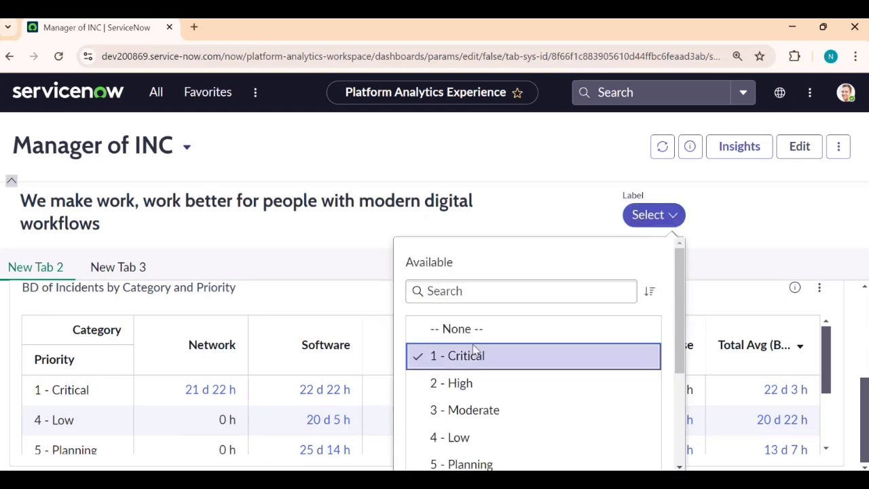
{"action": "scroll", "coordinate": [564, 299], "scroll_direction": "down", "scroll_amount": 5}
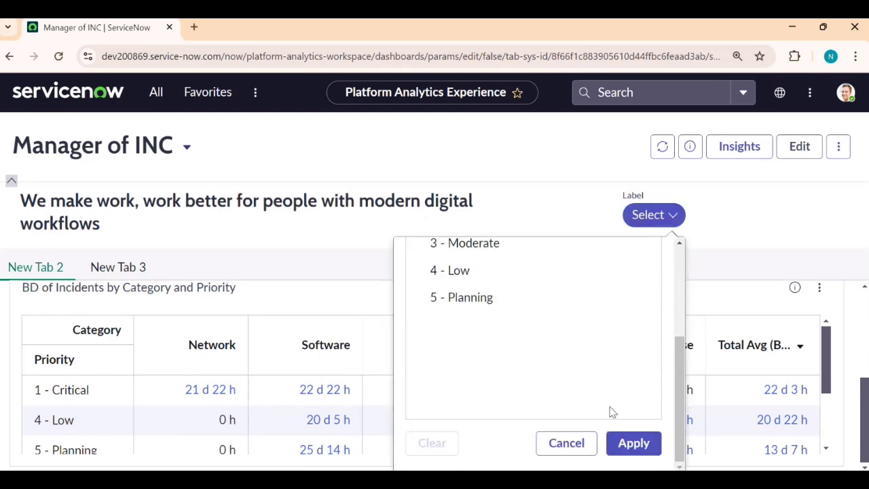
{"action": "left_click", "coordinate": [628, 439]}
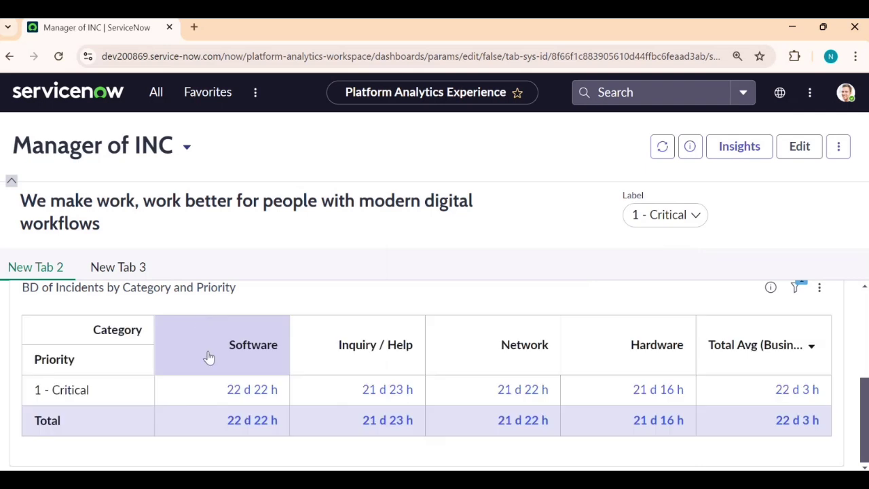
Step: Check the applied filter information and the available options of the New Incidents by Month visualization
{"action": "scroll", "coordinate": [288, 408], "scroll_direction": "up", "scroll_amount": 2}
{"action": "scroll", "coordinate": [299, 387], "scroll_direction": "up", "scroll_amount": 1}
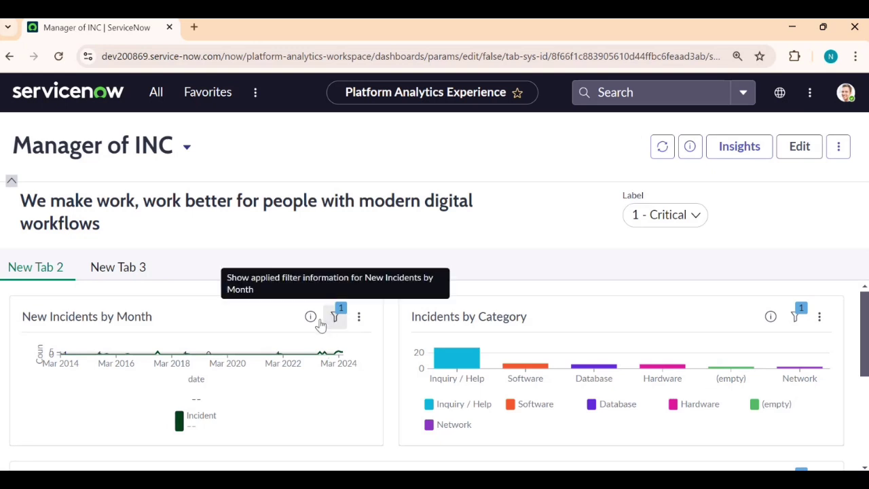
{"action": "left_click", "coordinate": [361, 319]}
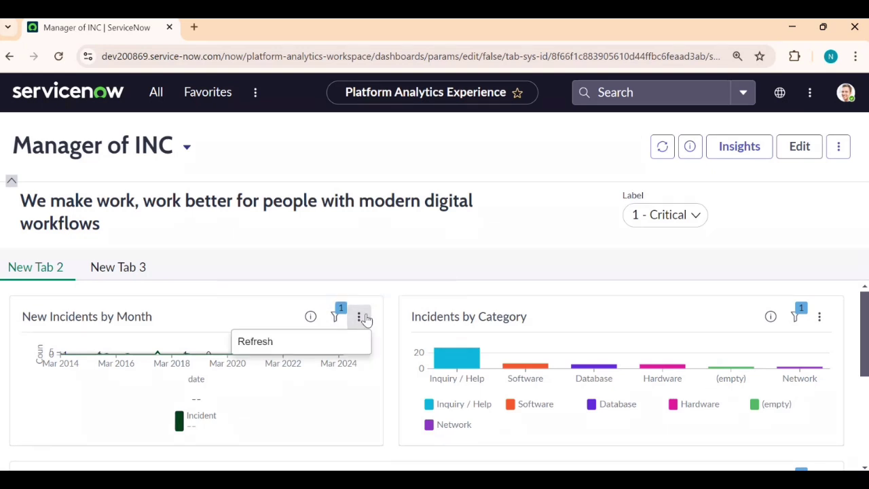
{"action": "left_click", "coordinate": [337, 317]}
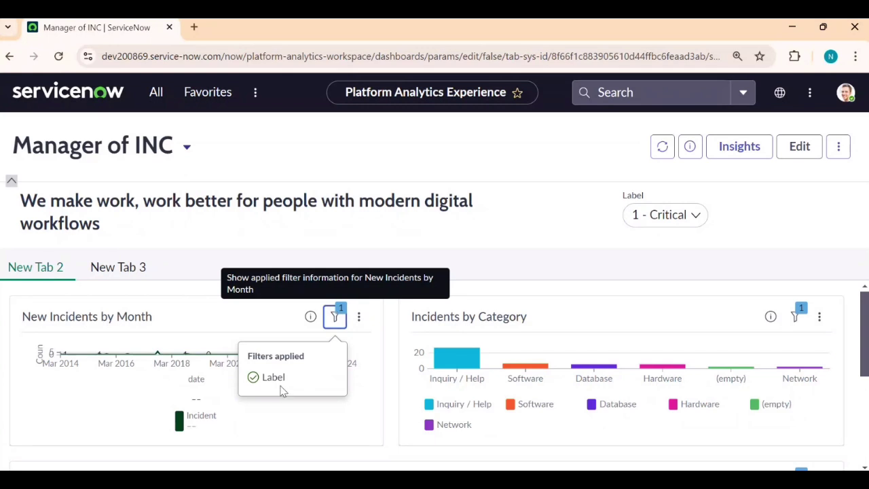
{"action": "left_click", "coordinate": [359, 319]}
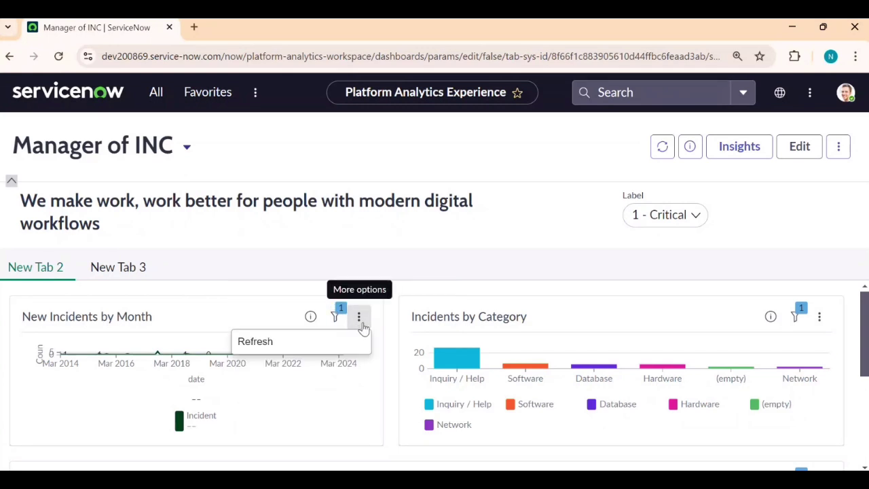
Step: Edit the dashboard again and open the data update settings of the New Incidents by Month visualization
{"action": "left_click", "coordinate": [798, 147]}
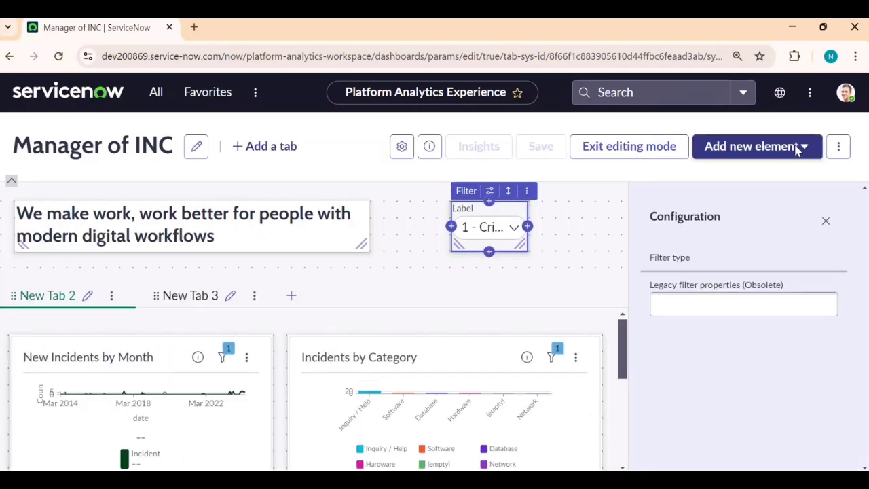
{"action": "left_click", "coordinate": [238, 363]}
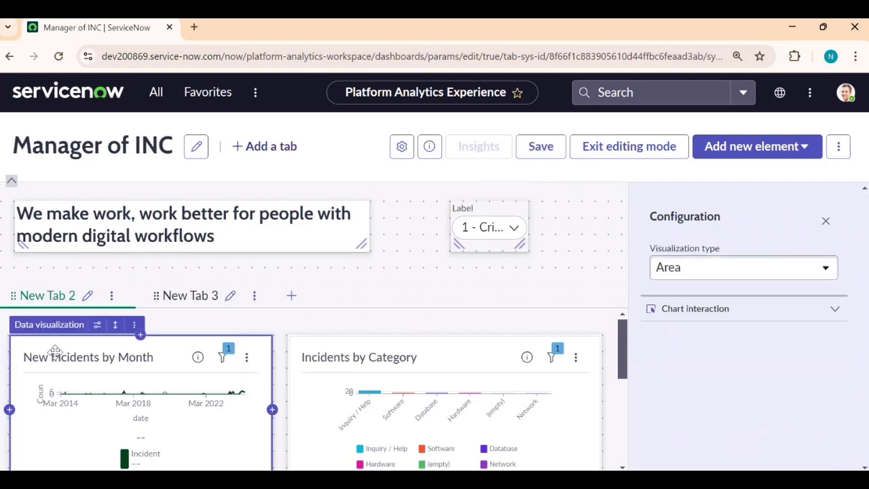
{"action": "left_click", "coordinate": [99, 325]}
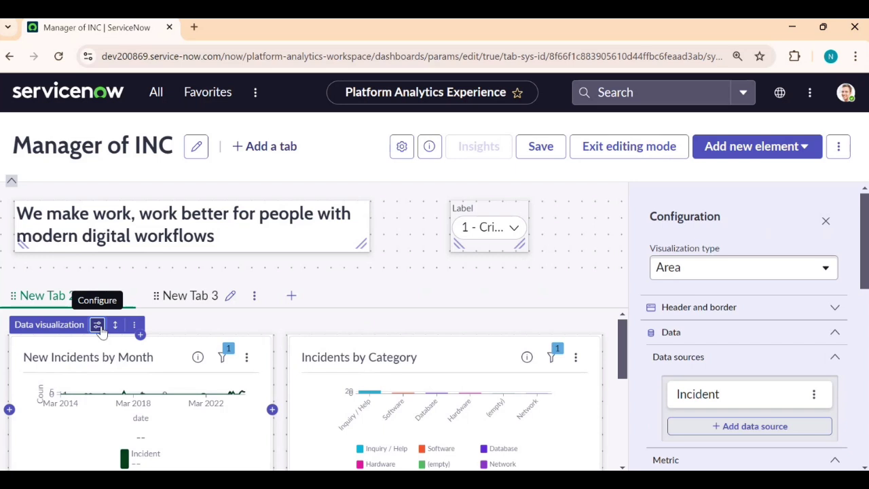
{"action": "scroll", "coordinate": [675, 332], "scroll_direction": "down", "scroll_amount": 6}
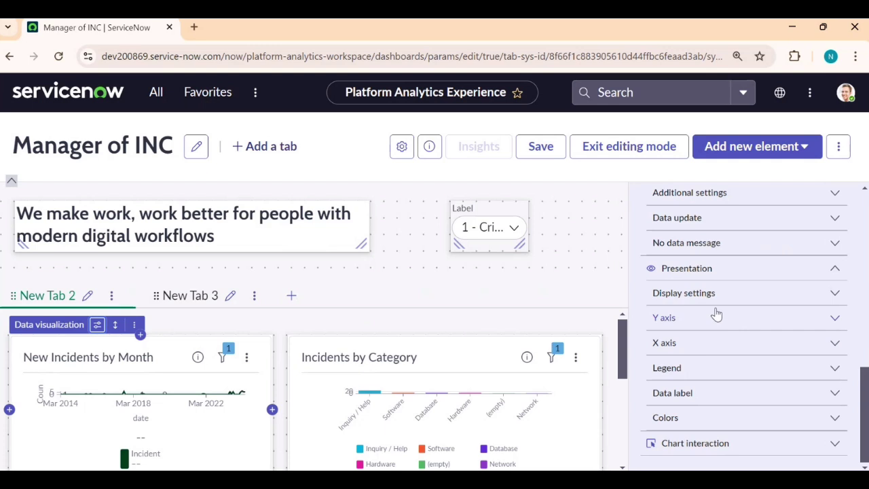
{"action": "scroll", "coordinate": [716, 314], "scroll_direction": "up", "scroll_amount": 1}
{"action": "left_click", "coordinate": [733, 293]}
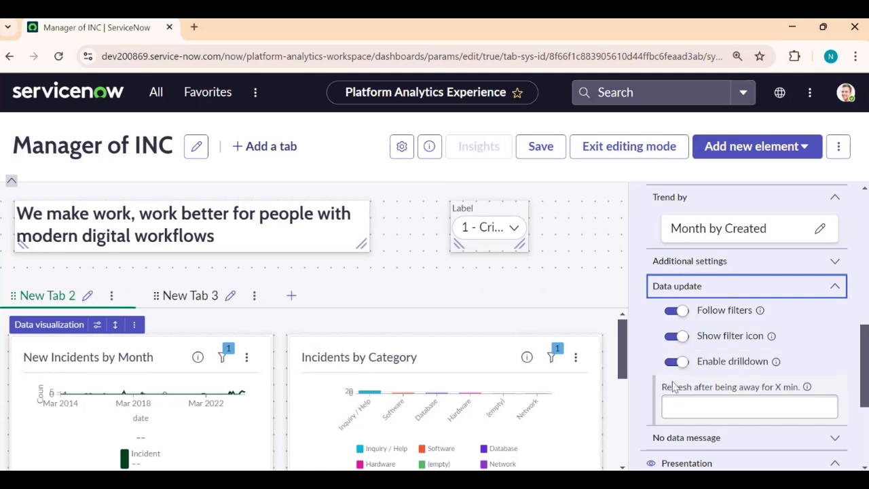
Step: Disable Follow filters for the New Incidents by Month visualization and re-enable it
{"action": "left_click", "coordinate": [672, 310]}
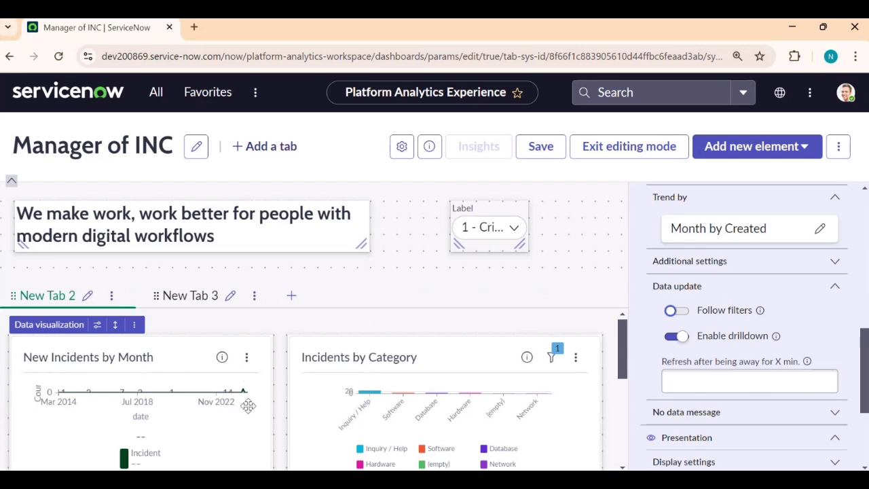
{"action": "left_click", "coordinate": [672, 310]}
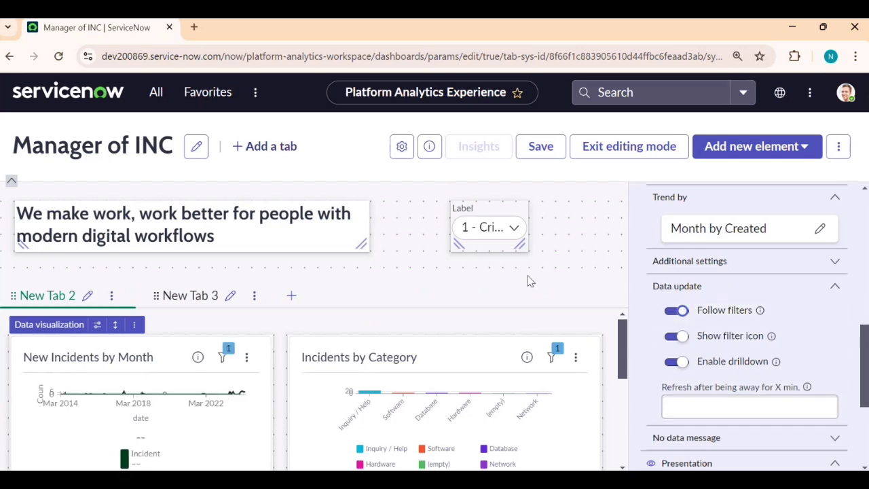
{"action": "scroll", "coordinate": [682, 394], "scroll_direction": "down", "scroll_amount": 2}
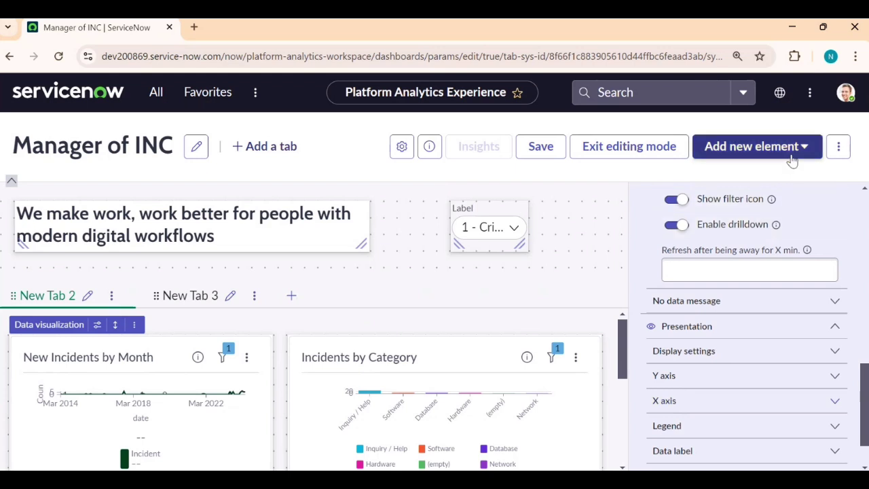
Step: Find Platform Analytics by filtering the application navigator for "platfor" and open the Analytics Center
{"action": "left_click", "coordinate": [158, 92]}
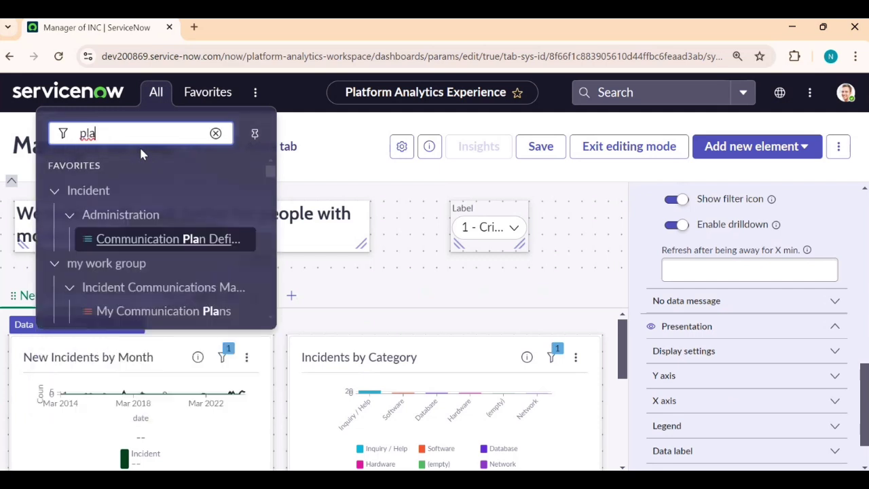
{"action": "type", "text": "platfor"}
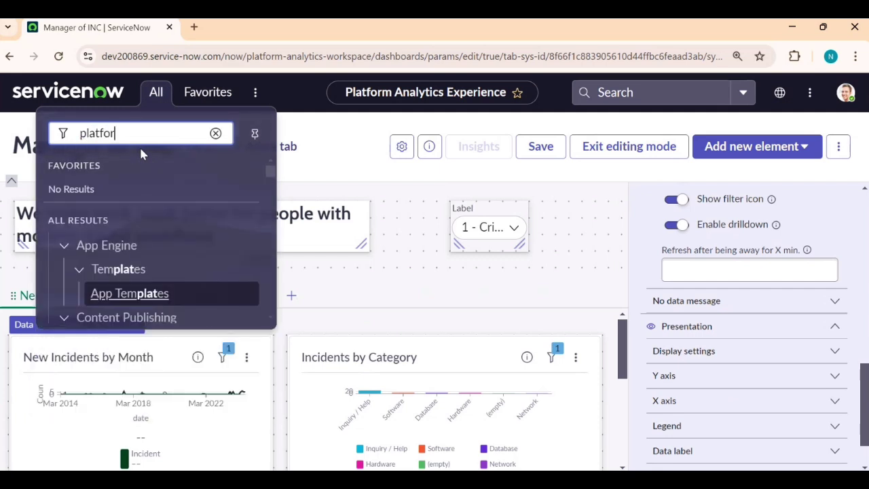
{"action": "left_click", "coordinate": [158, 266]}
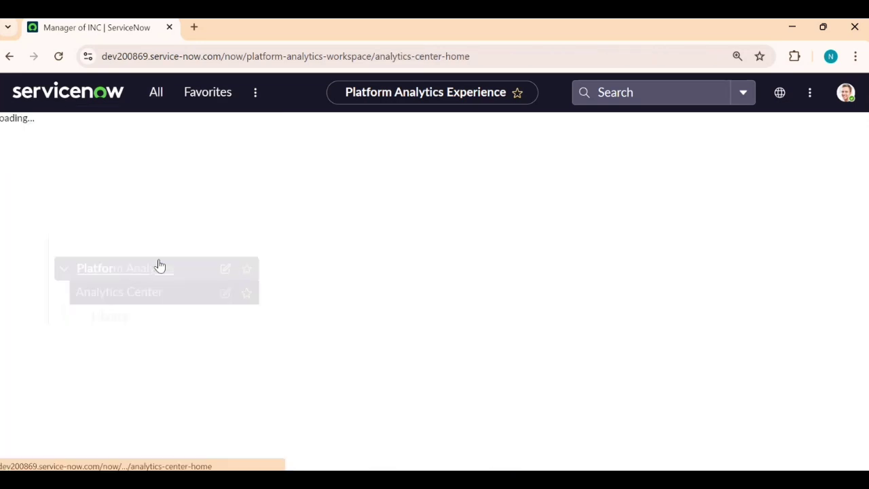
Step: Review the bookmarked and certified dashboards and data visualizations in the Analytics Center
{"action": "scroll", "coordinate": [196, 275], "scroll_direction": "down", "scroll_amount": 2}
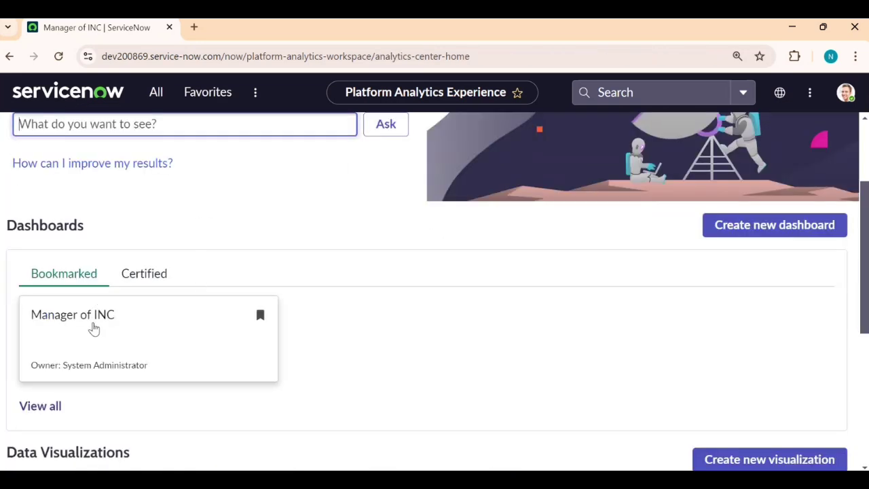
{"action": "left_click", "coordinate": [153, 284]}
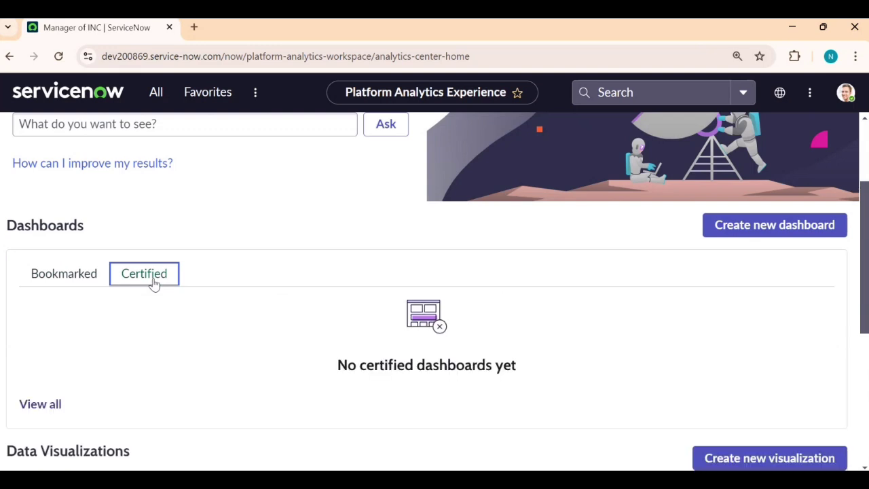
{"action": "left_click", "coordinate": [63, 274]}
{"action": "scroll", "coordinate": [89, 297], "scroll_direction": "down", "scroll_amount": 2}
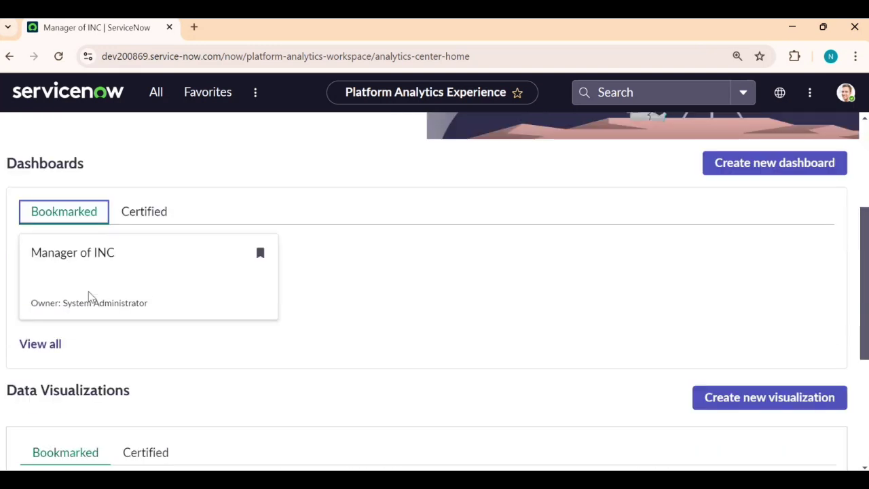
{"action": "scroll", "coordinate": [102, 316], "scroll_direction": "down", "scroll_amount": 2}
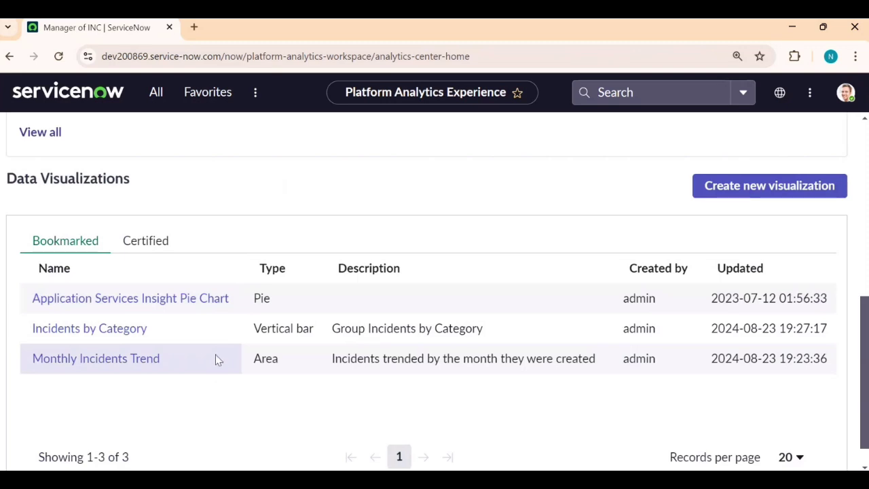
{"action": "left_click", "coordinate": [138, 245]}
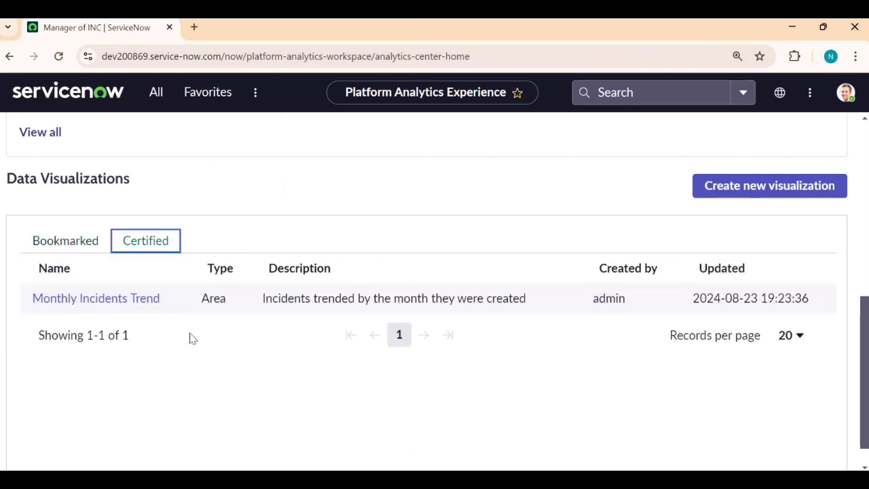
{"action": "scroll", "coordinate": [153, 314], "scroll_direction": "up", "scroll_amount": 6}
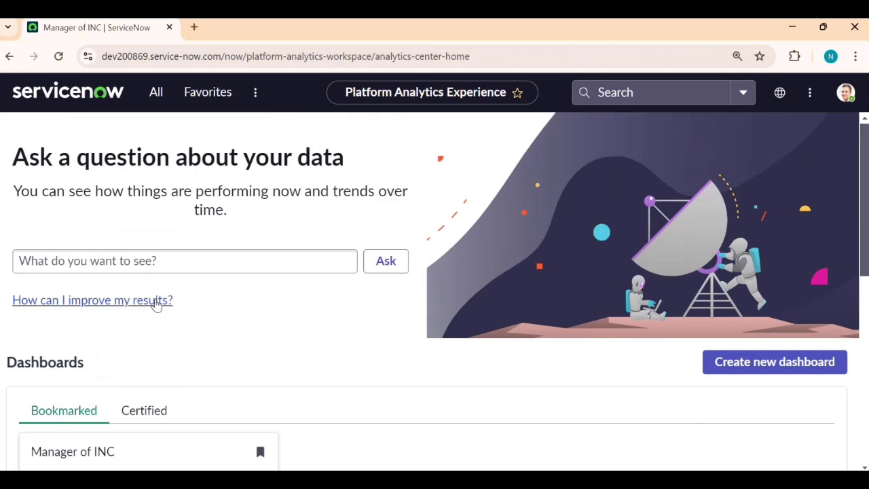
Step: Open the Data Visualizations library and view its certified and bookmarked entries
{"action": "left_click", "coordinate": [156, 92]}
{"action": "scroll", "coordinate": [134, 278], "scroll_direction": "down", "scroll_amount": 1}
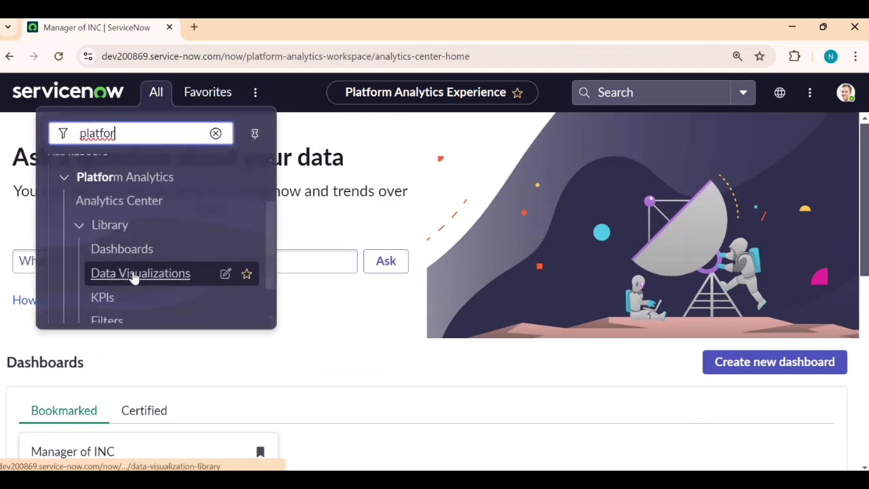
{"action": "left_click", "coordinate": [133, 273]}
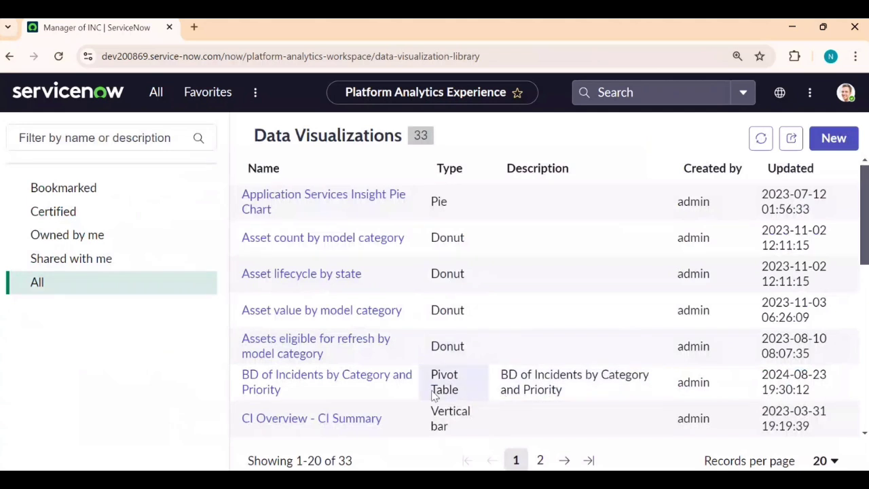
{"action": "left_click", "coordinate": [76, 212]}
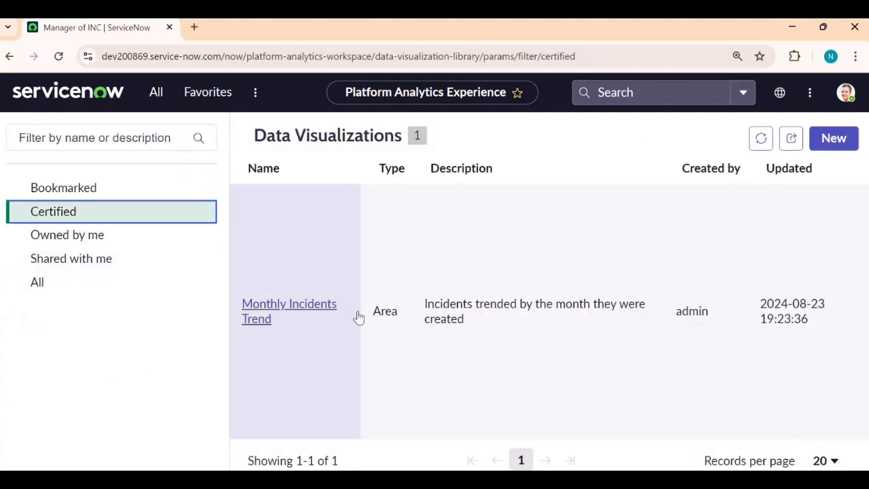
{"action": "left_click", "coordinate": [75, 190]}
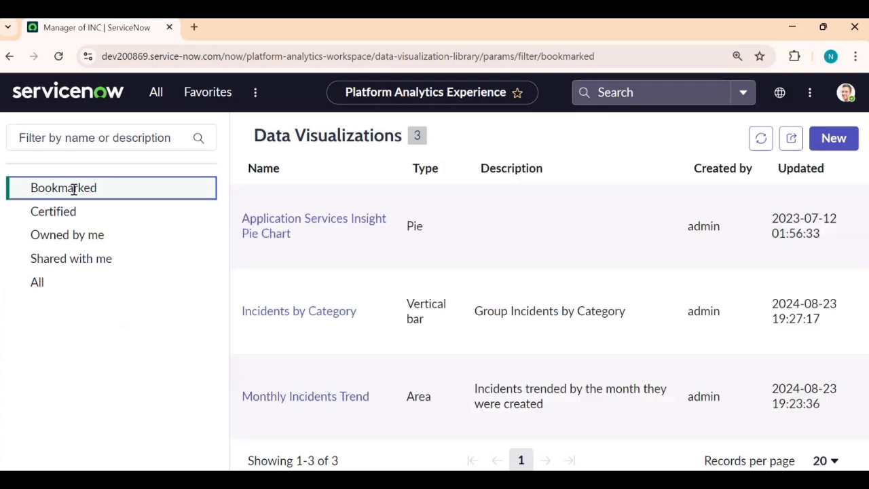
Step: Return to the Analytics Center and compare its certified and bookmarked dashboards
{"action": "left_click", "coordinate": [157, 93]}
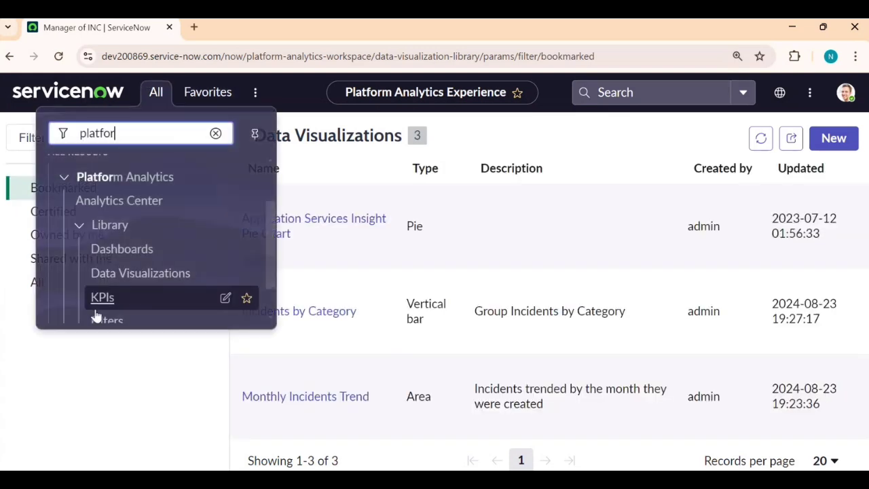
{"action": "scroll", "coordinate": [108, 302], "scroll_direction": "down", "scroll_amount": 1}
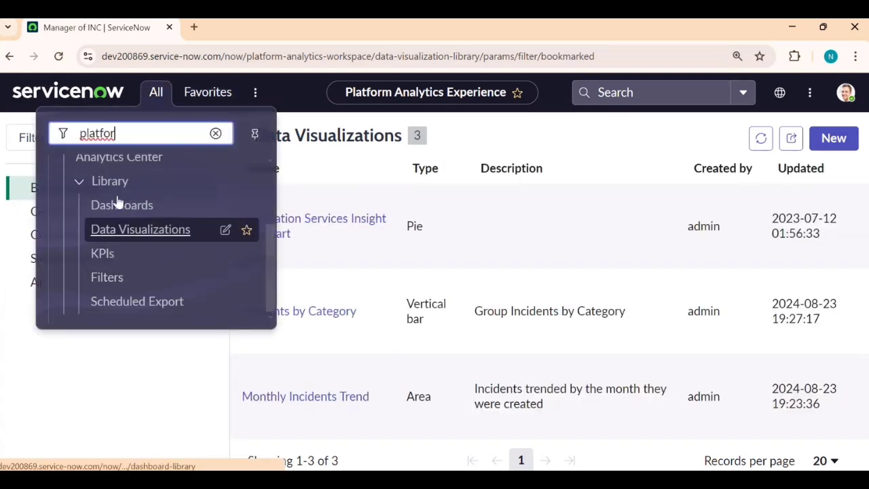
{"action": "scroll", "coordinate": [113, 196], "scroll_direction": "up", "scroll_amount": 1}
{"action": "left_click", "coordinate": [117, 225]}
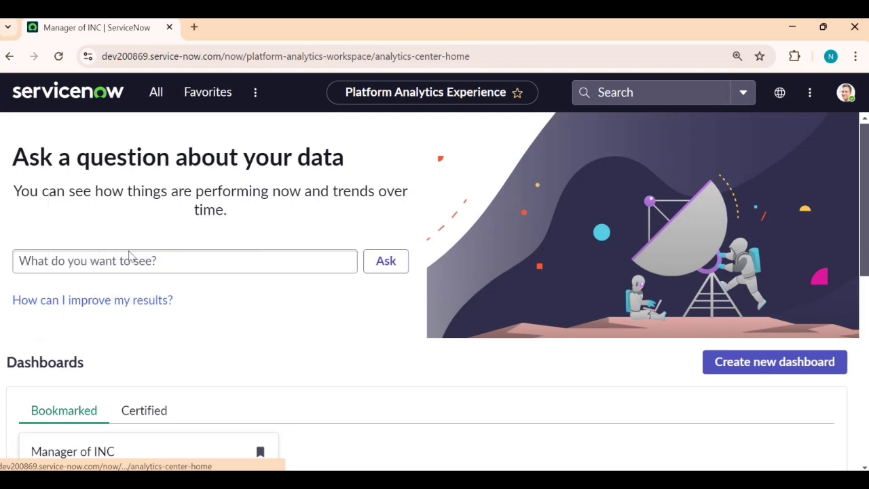
{"action": "scroll", "coordinate": [129, 258], "scroll_direction": "down", "scroll_amount": 5}
{"action": "scroll", "coordinate": [160, 293], "scroll_direction": "up", "scroll_amount": 2}
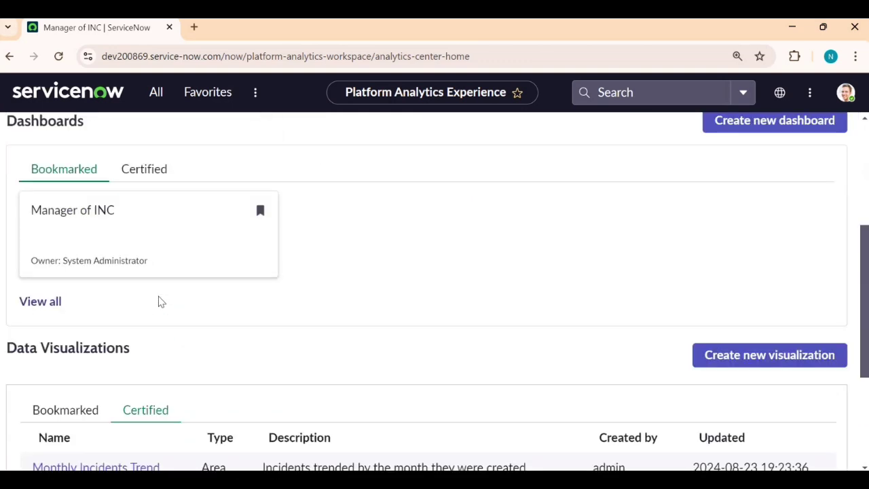
{"action": "left_click", "coordinate": [156, 211]}
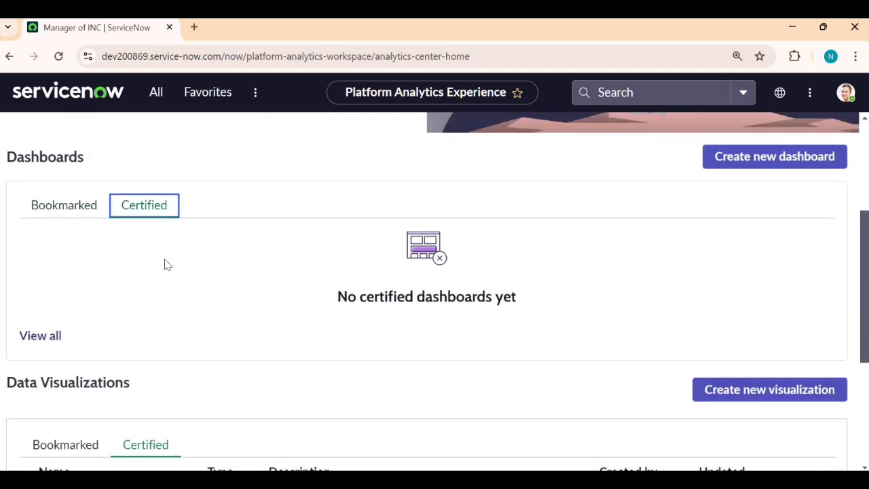
{"action": "left_click", "coordinate": [78, 215]}
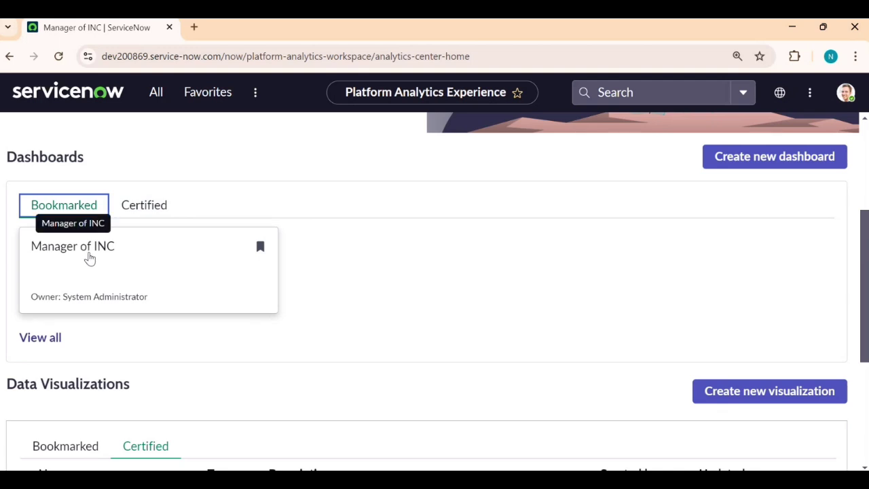
Step: Open the bookmarked Manager of INC dashboard in editing mode and look through its dashboard settings
{"action": "left_click", "coordinate": [89, 252]}
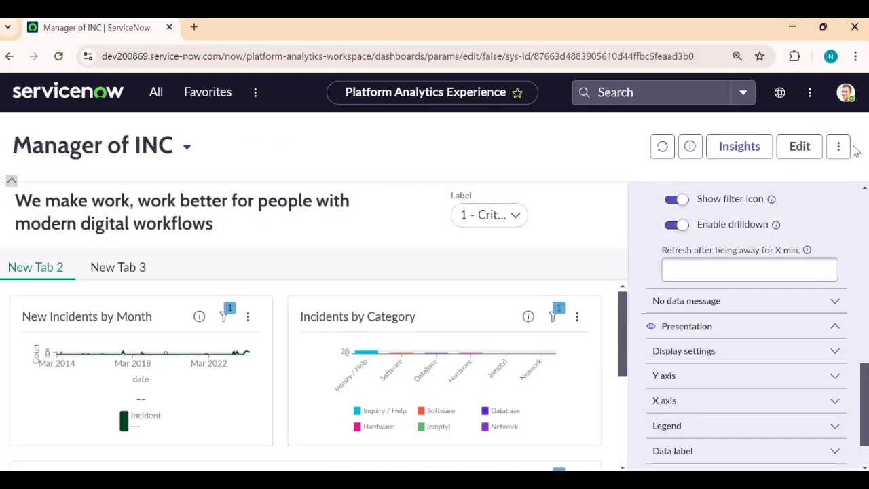
{"action": "left_click", "coordinate": [798, 146]}
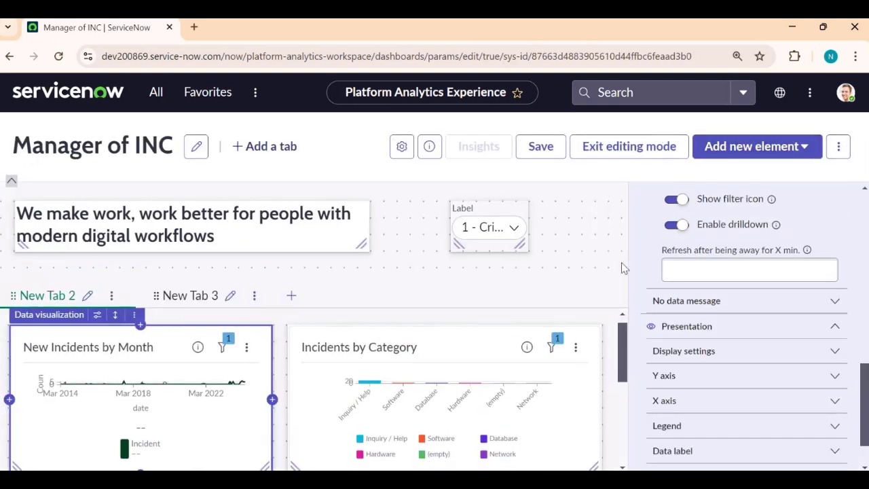
{"action": "left_click", "coordinate": [401, 148]}
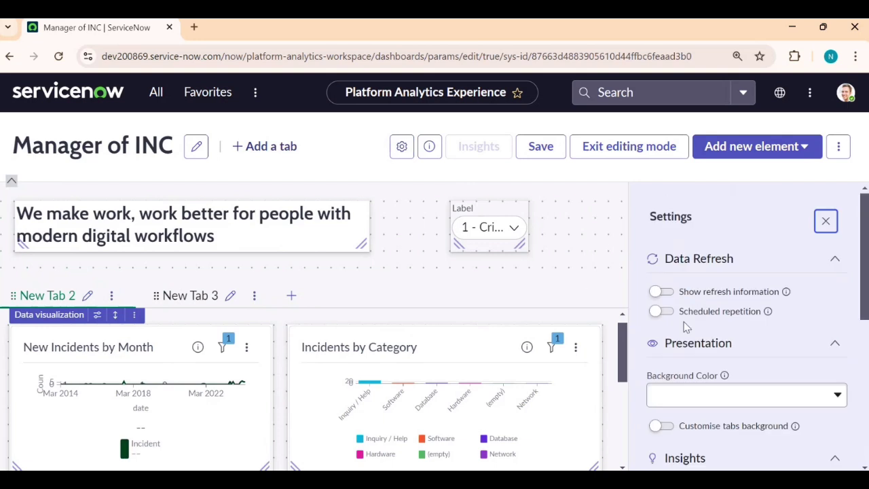
{"action": "scroll", "coordinate": [696, 377], "scroll_direction": "down", "scroll_amount": 2}
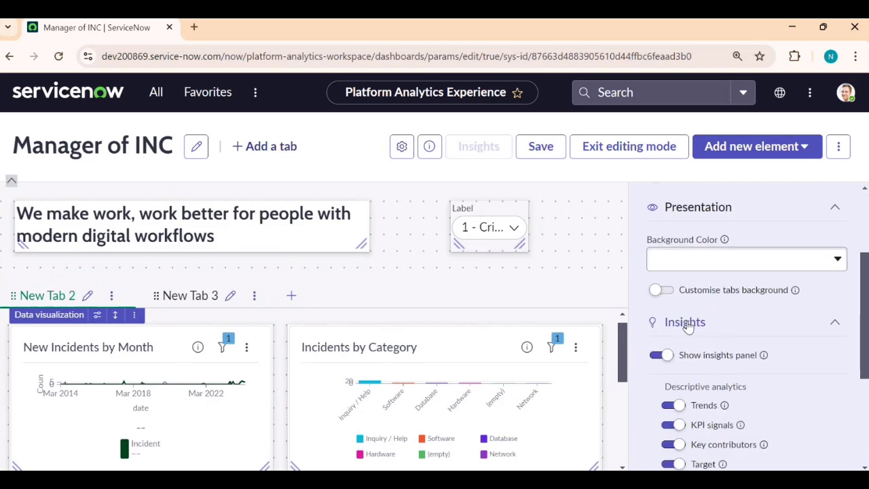
{"action": "scroll", "coordinate": [687, 325], "scroll_direction": "up", "scroll_amount": 3}
Step: Mark the Manager of INC dashboard as certified in its details and save the dashboard
{"action": "left_click", "coordinate": [430, 147]}
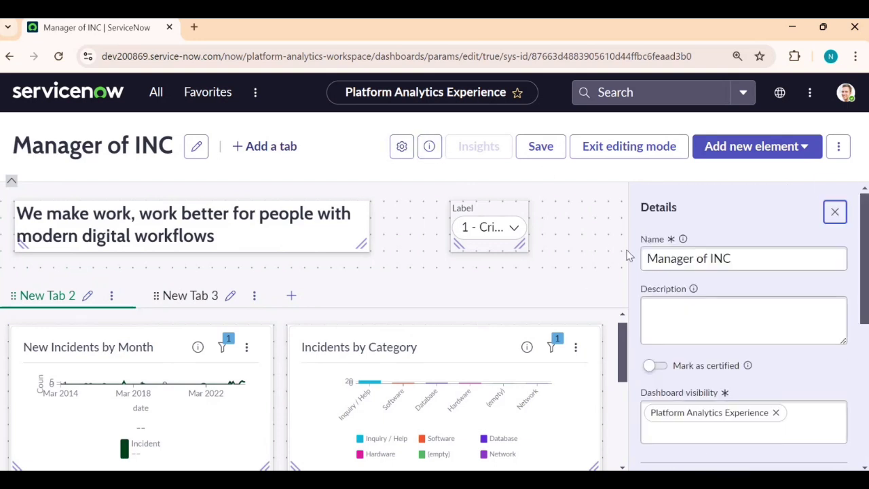
{"action": "left_click", "coordinate": [652, 365]}
{"action": "left_click", "coordinate": [538, 146]}
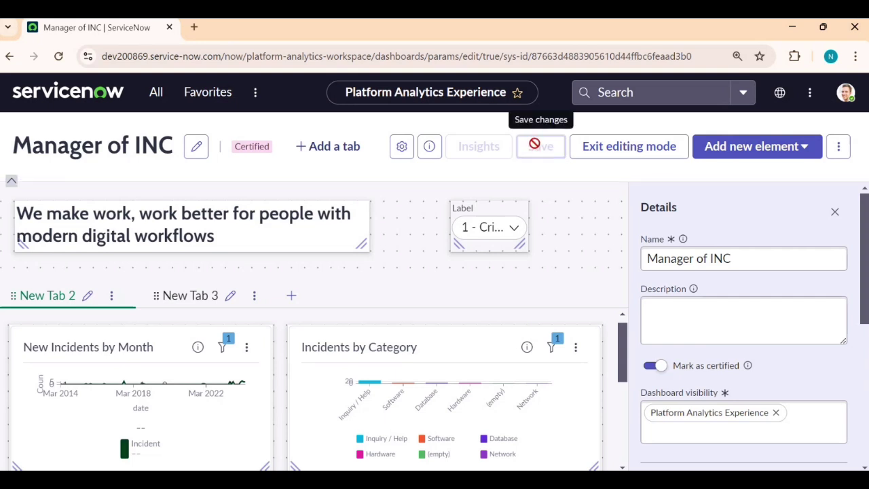
Step: Find the Analytics Center by filtering the application navigator for "platfor" and reopen the Manager of INC dashboard from its bookmarks
{"action": "left_click", "coordinate": [155, 92]}
{"action": "type", "text": "platfor"}
{"action": "left_click", "coordinate": [130, 233]}
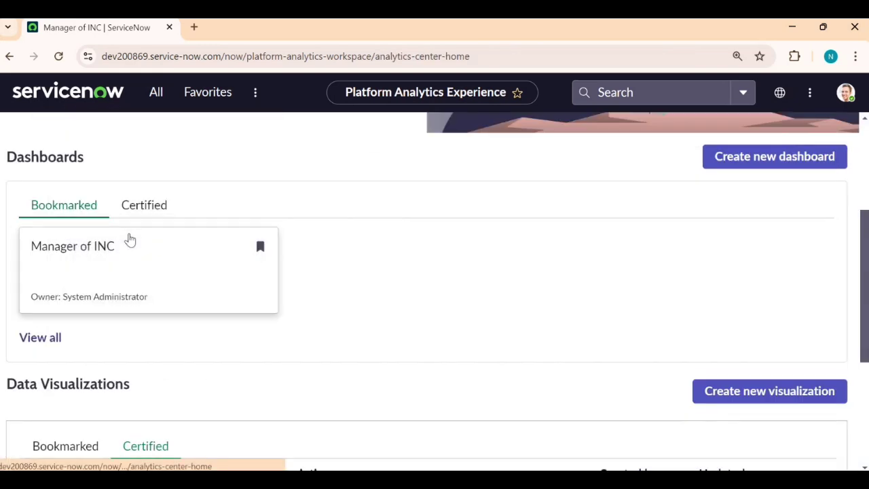
{"action": "left_click", "coordinate": [140, 263]}
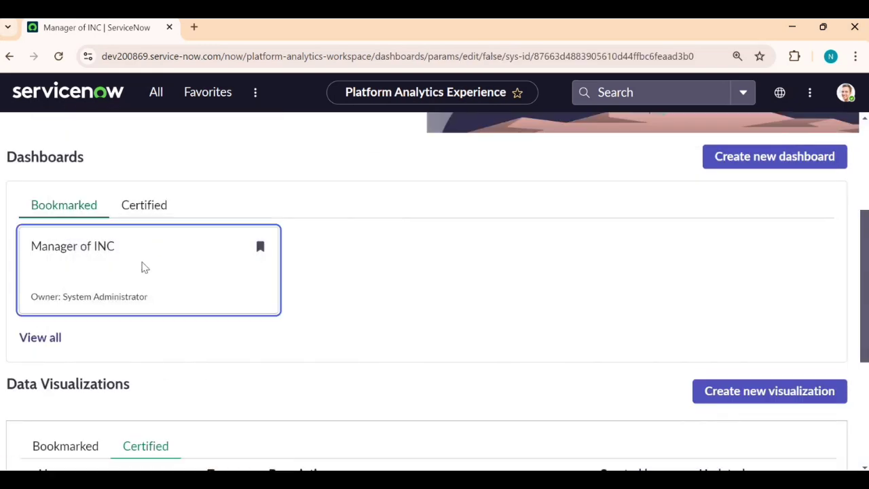
Step: Go back to the Analytics Center and review its certified dashboards and certified data visualizations
{"action": "left_click", "coordinate": [10, 58]}
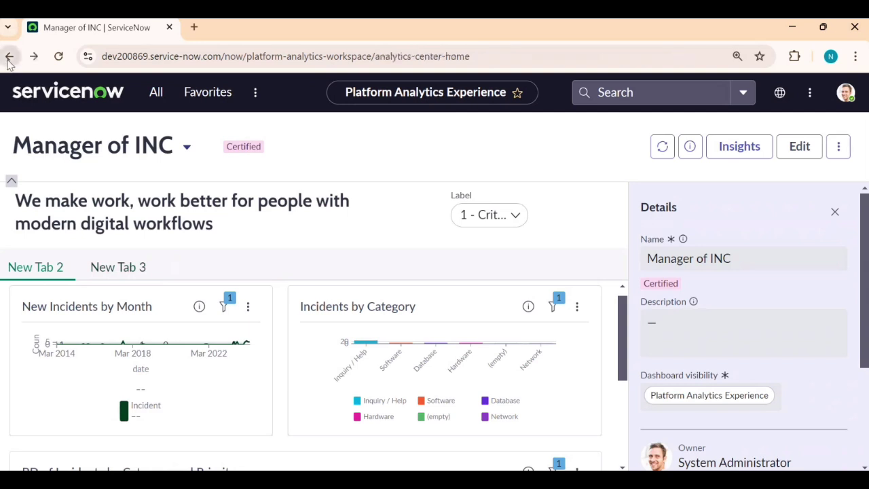
{"action": "left_click", "coordinate": [131, 208]}
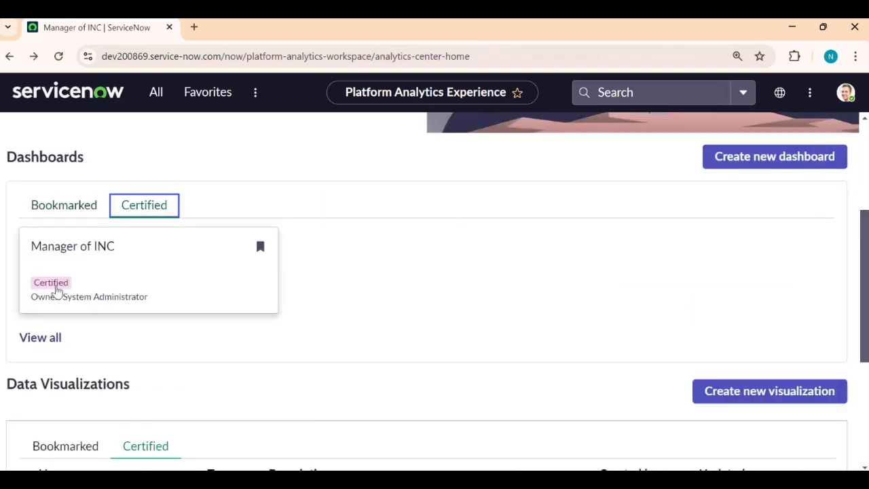
{"action": "scroll", "coordinate": [489, 281], "scroll_direction": "up", "scroll_amount": 3}
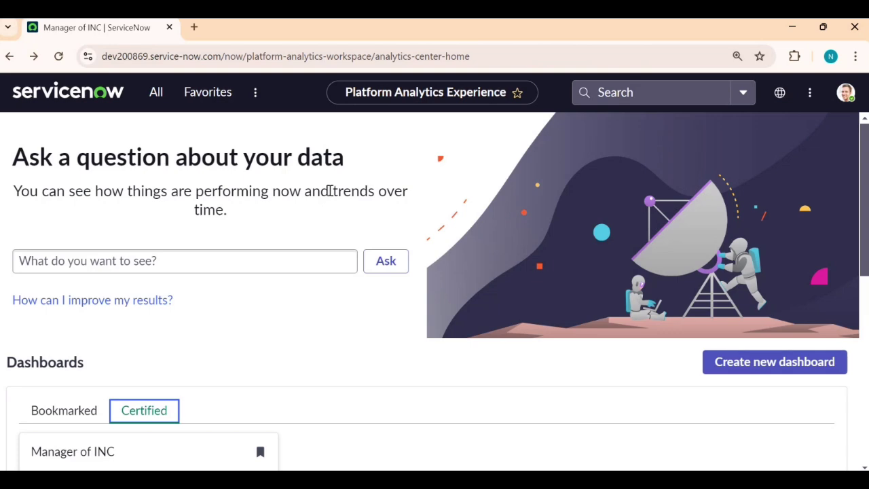
{"action": "scroll", "coordinate": [357, 317], "scroll_direction": "down", "scroll_amount": 5}
{"action": "scroll", "coordinate": [324, 295], "scroll_direction": "down", "scroll_amount": 2}
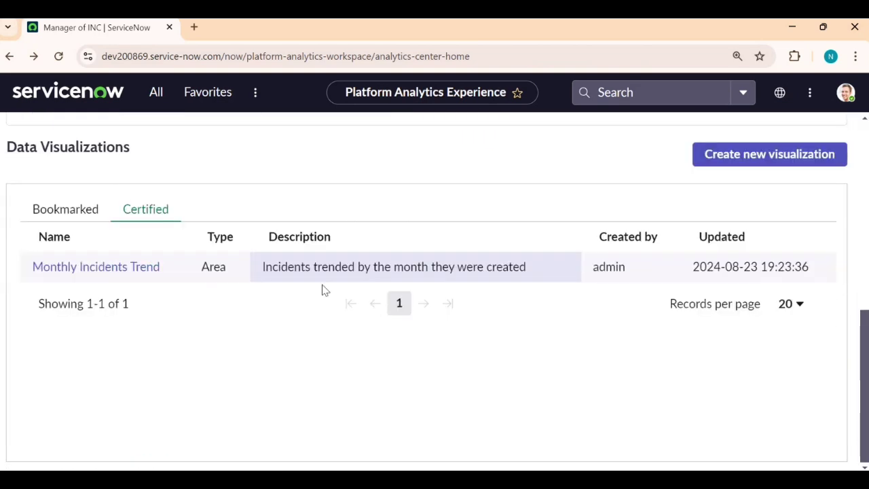
{"action": "scroll", "coordinate": [325, 285], "scroll_direction": "up", "scroll_amount": 4}
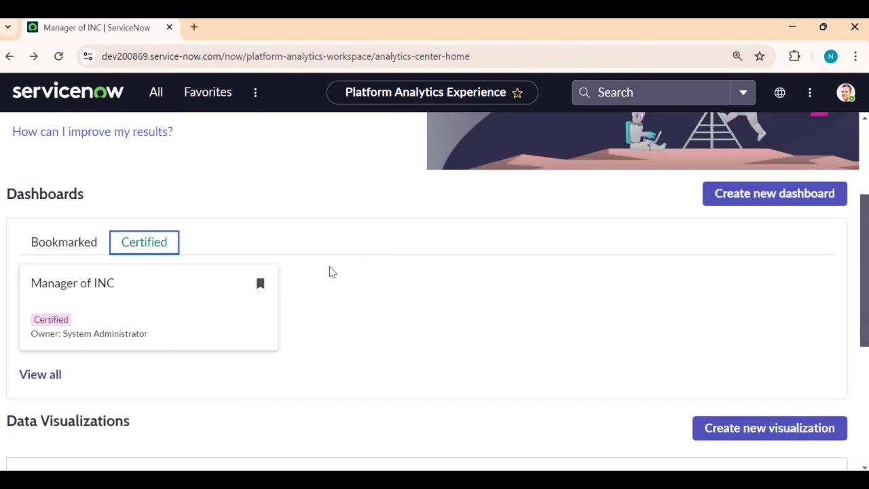